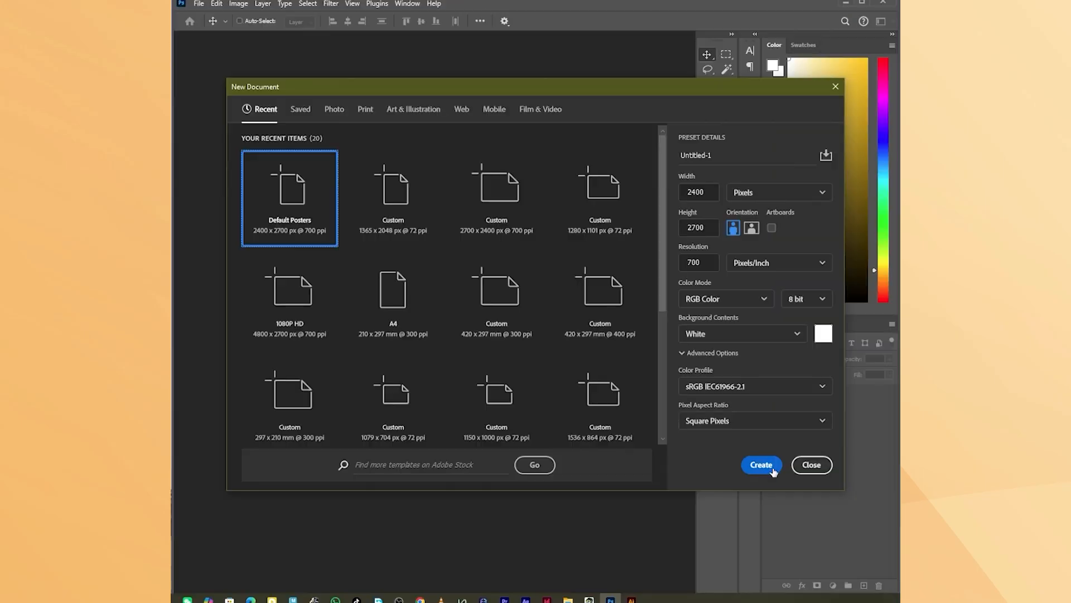
# Create the 2400 x 2700 pixel, 700 pixels/inch document and paste in the portrait photo copied from WhatsApp.
pyautogui.click(770, 468)
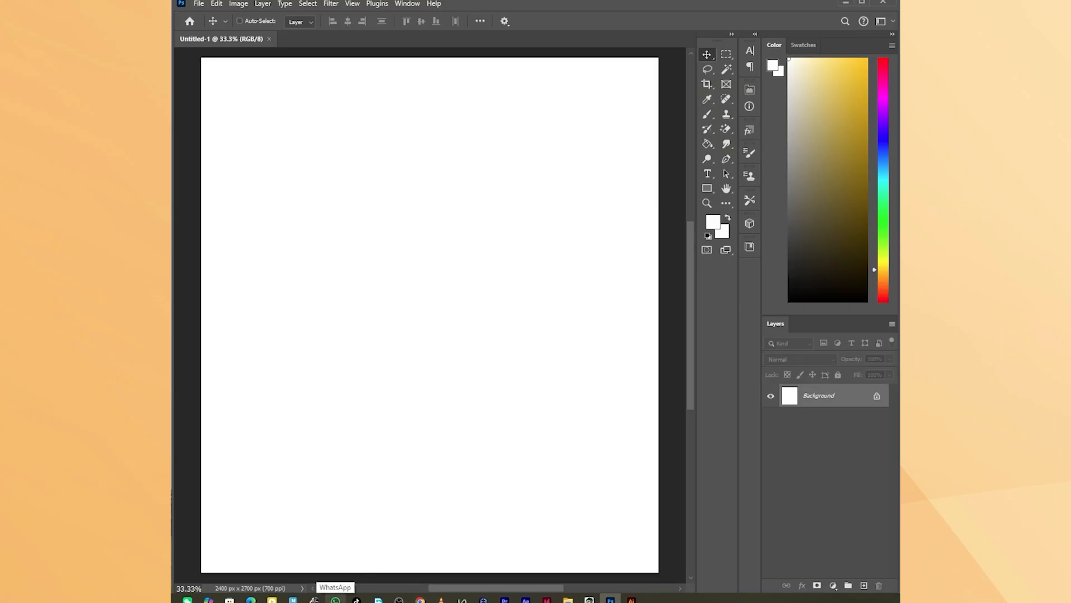
pyautogui.click(336, 599)
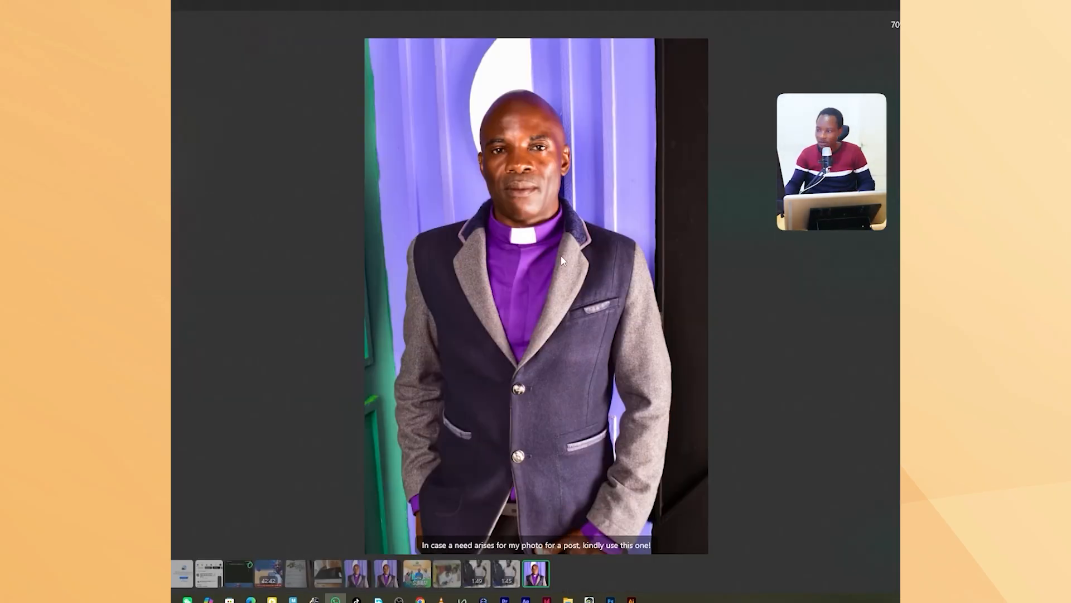
pyautogui.rightClick(561, 258)
pyautogui.click(605, 316)
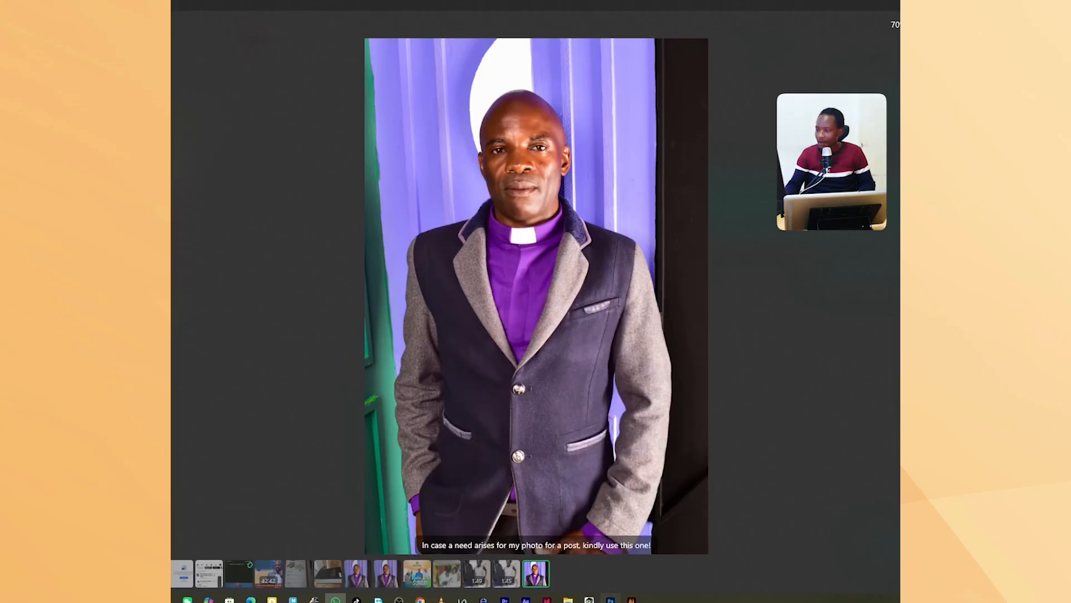
pyautogui.hotkey('alt', 'Tab')
pyautogui.hotkey('ctrl', 'v')
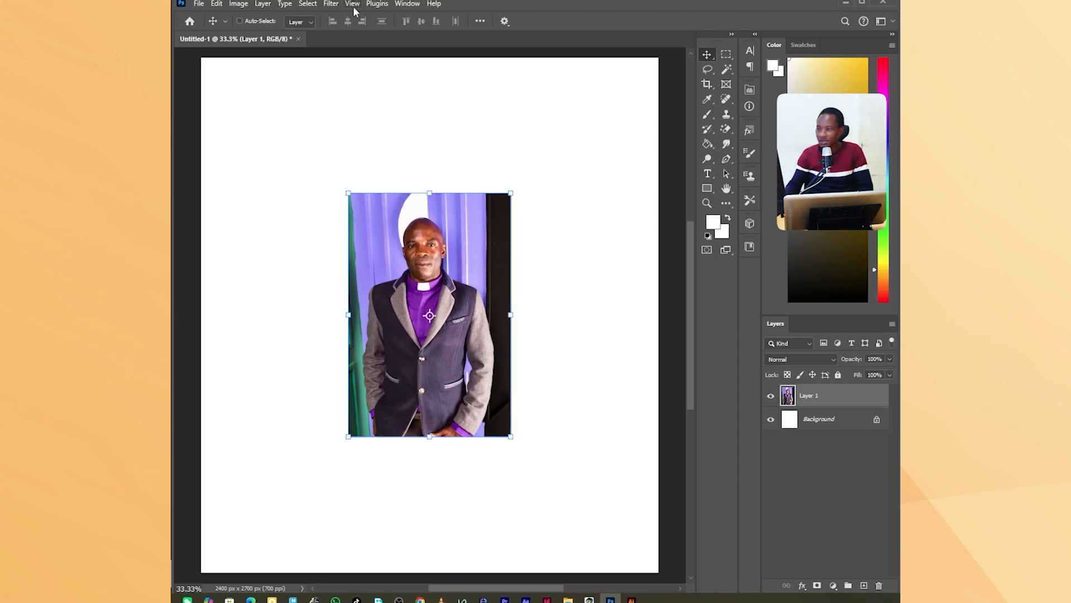
# Select the subject of the pasted portrait and add a layer mask that hides the photo's background.
pyautogui.scroll(2, 393, 213)
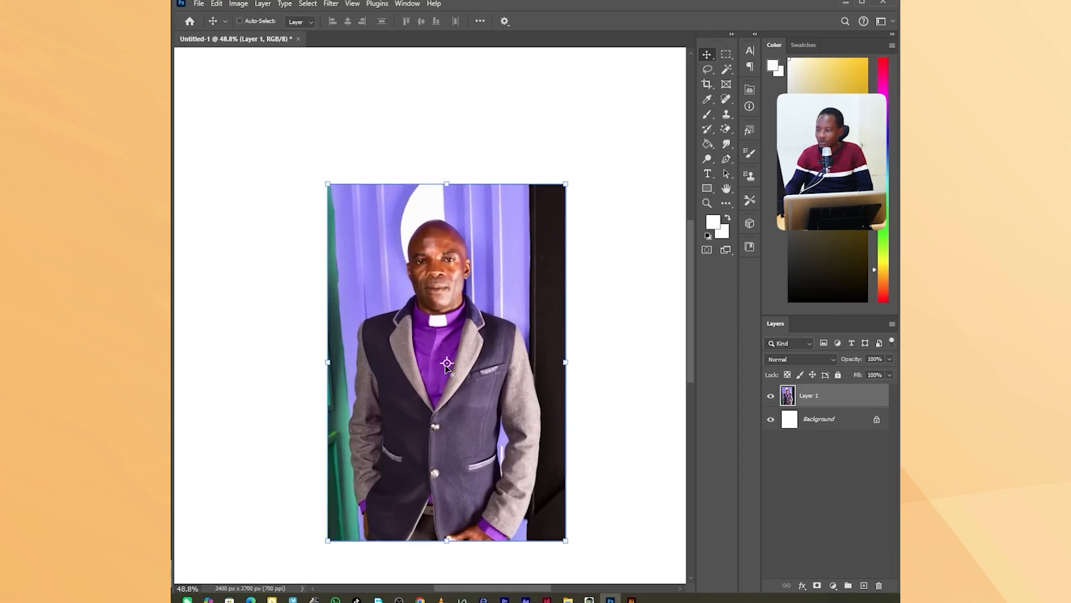
pyautogui.scroll(-2, 657, 271)
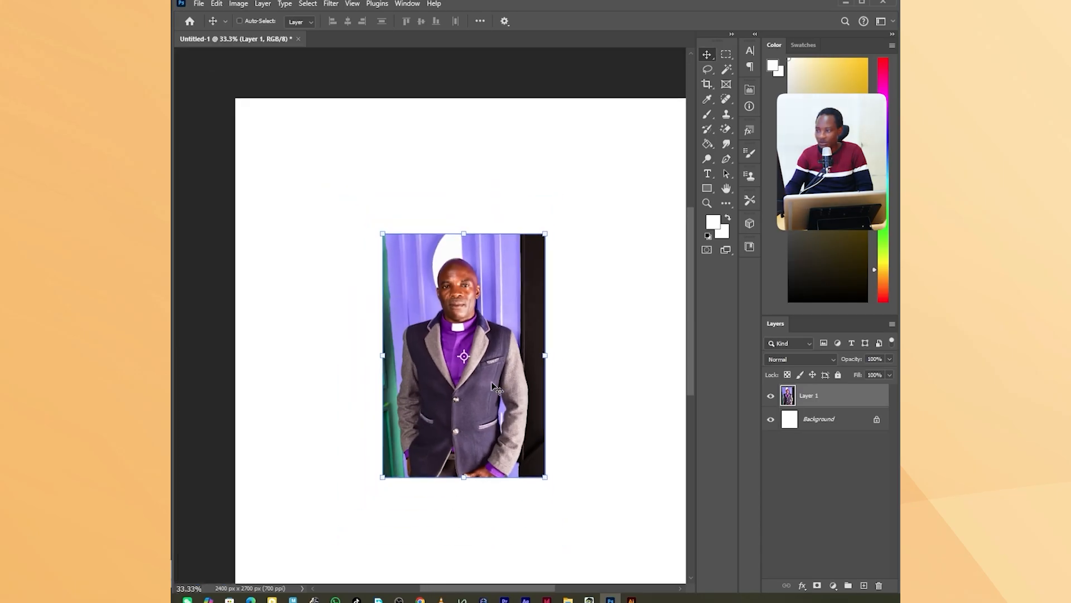
pyautogui.scroll(-3, 691, 262)
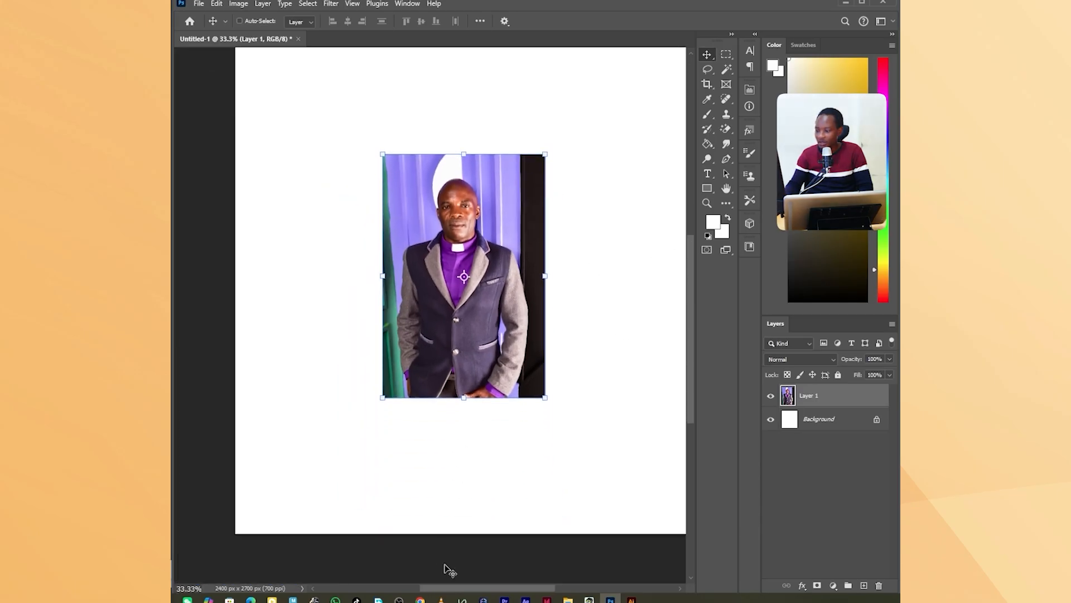
pyautogui.moveTo(459, 590); pyautogui.dragTo(468, 590)
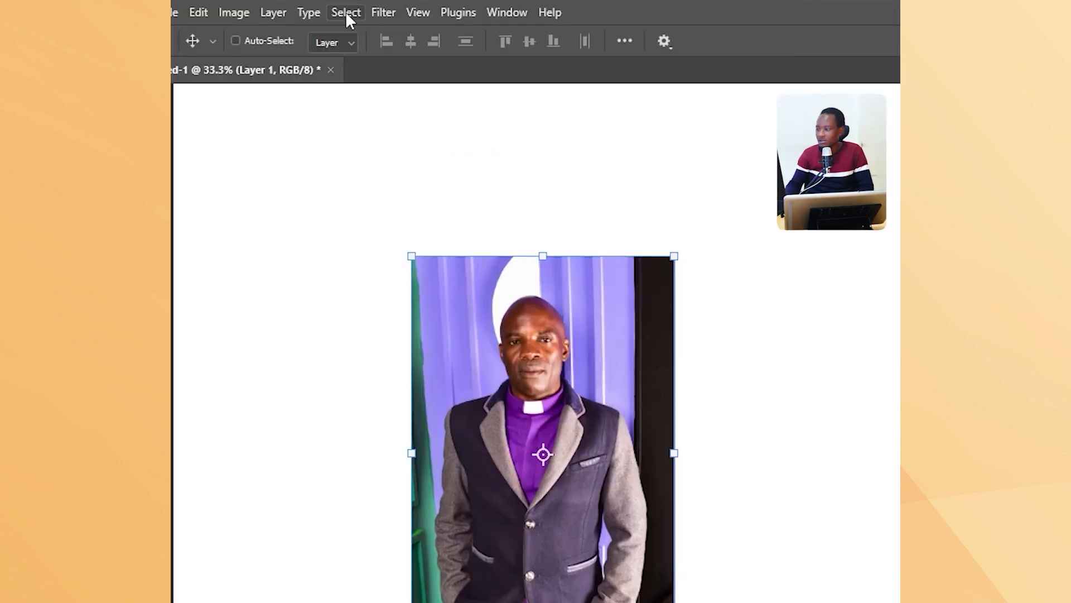
pyautogui.click(308, 3)
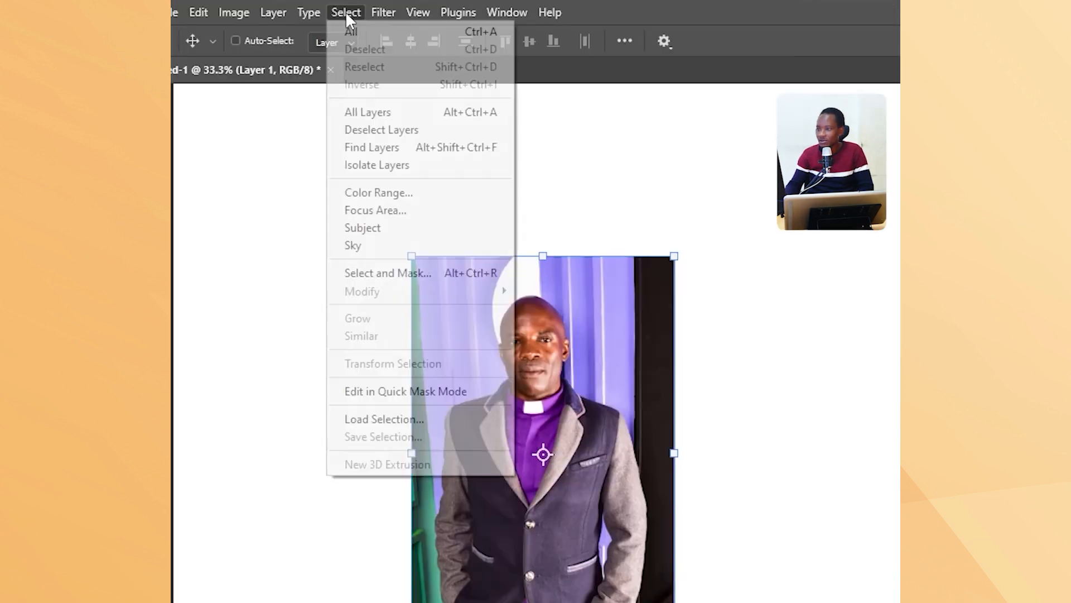
pyautogui.moveTo(290, 6)
pyautogui.moveTo(342, 11)
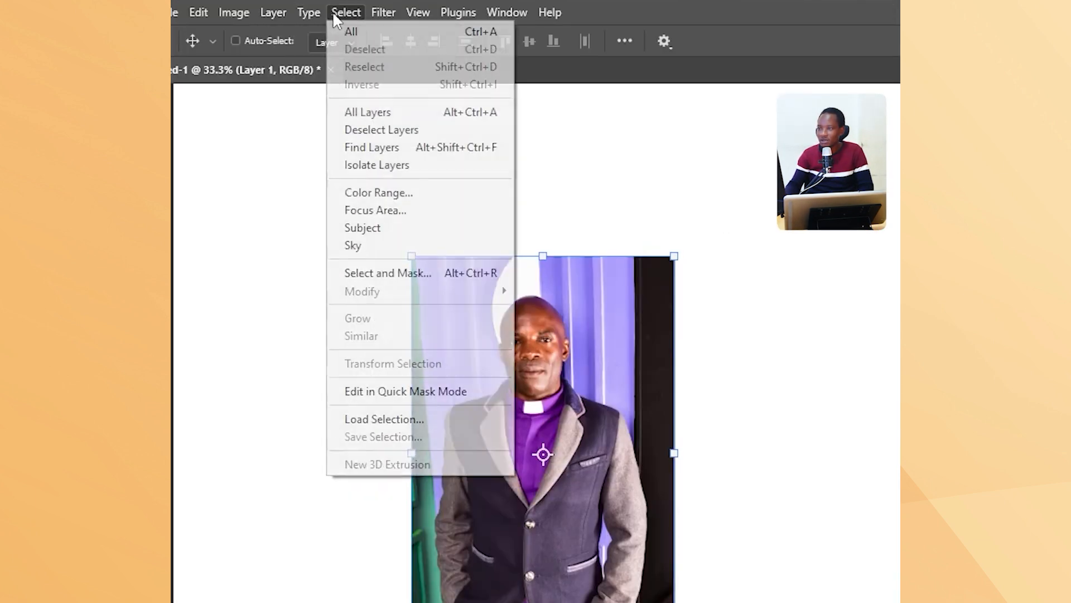
pyautogui.click(377, 231)
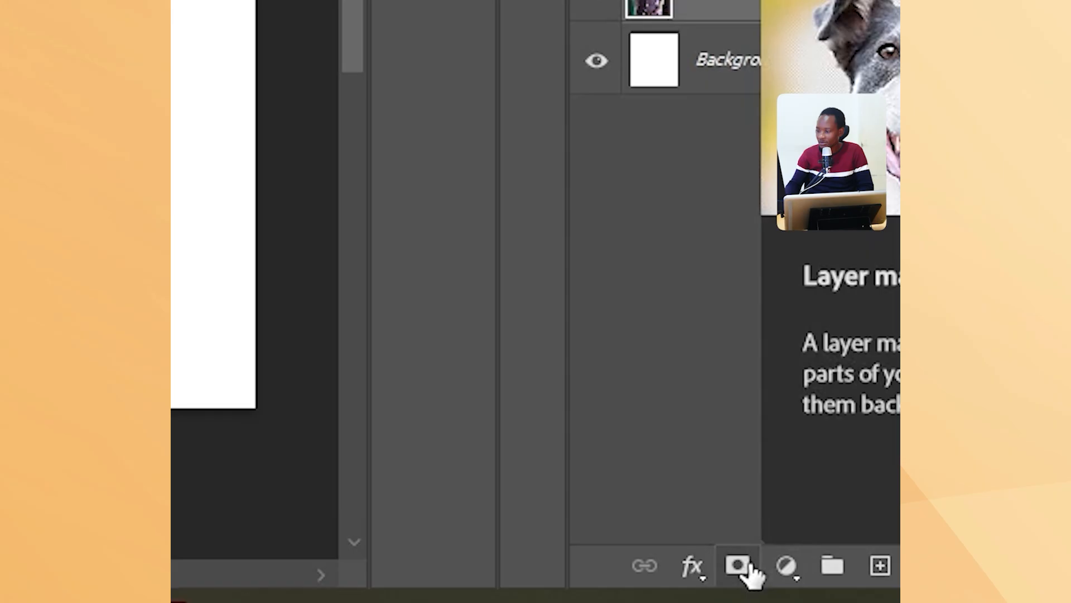
pyautogui.click(748, 566)
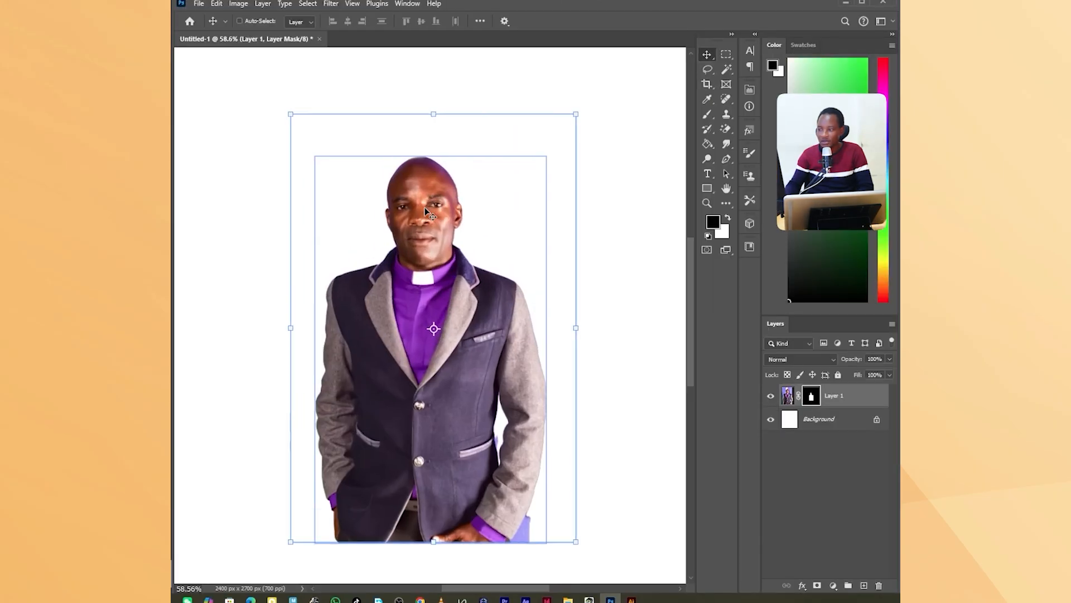
# Fill the Background layer with a solid olive-brown color using the Paint Bucket.
pyautogui.click(825, 423)
pyautogui.click(708, 144)
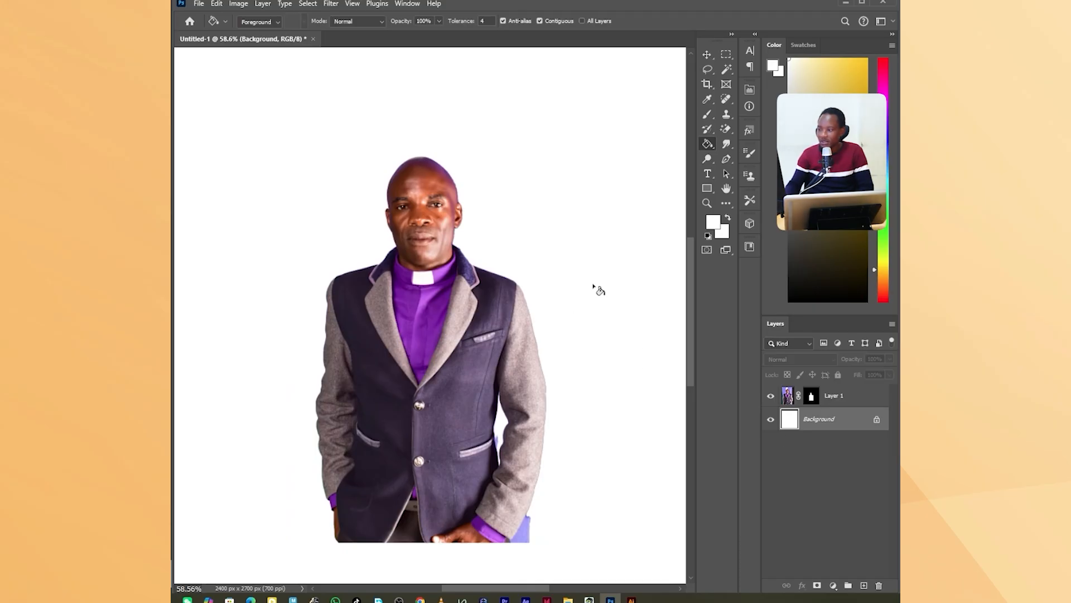
pyautogui.click(794, 204)
pyautogui.click(622, 307)
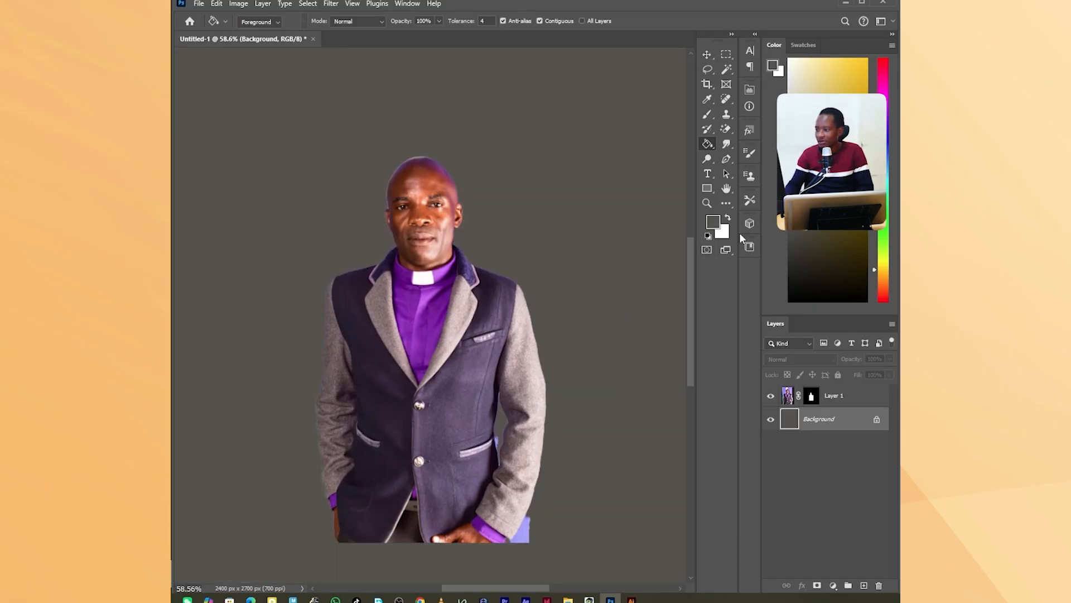
pyautogui.click(834, 176)
pyautogui.click(612, 273)
# Apply the Minimum filter to the portrait's layer mask with a 2-pixel radius, preserving roundness.
pyautogui.scroll(10, 417, 179)
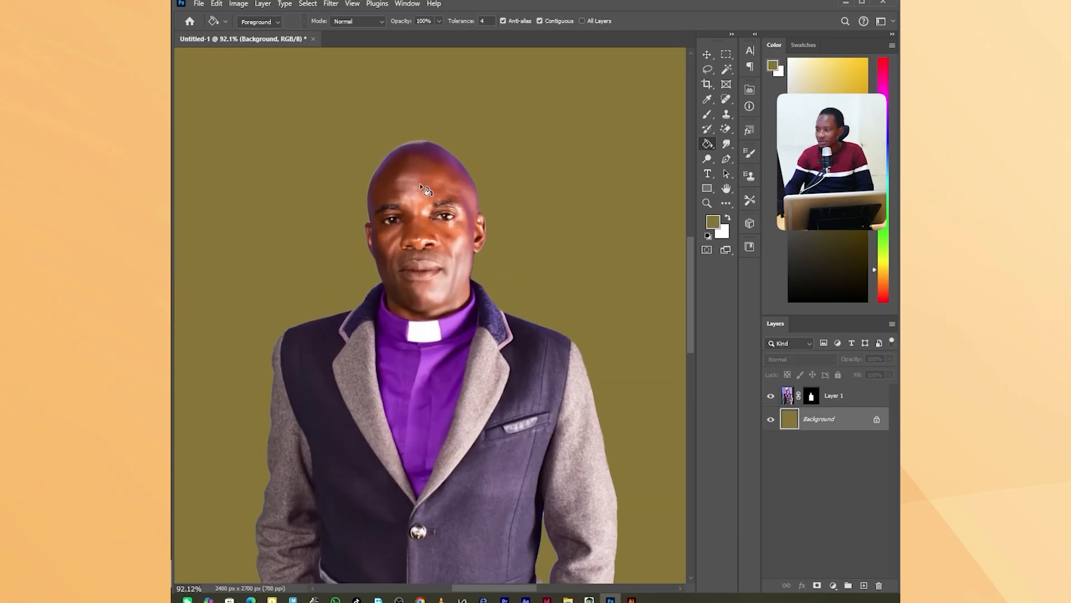
pyautogui.scroll(5, 396, 153)
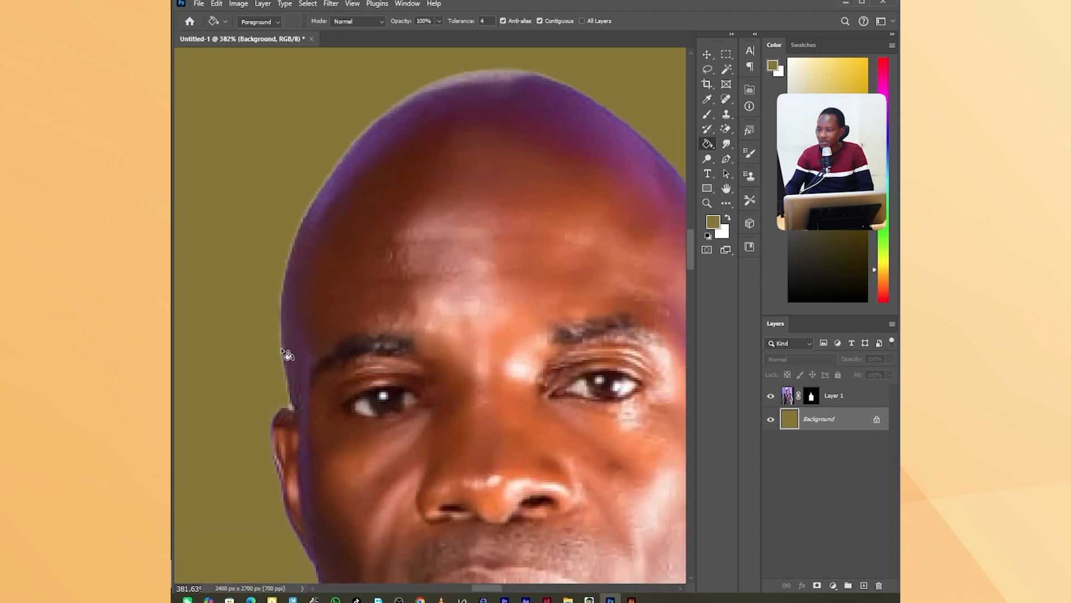
pyautogui.scroll(-5, 306, 366)
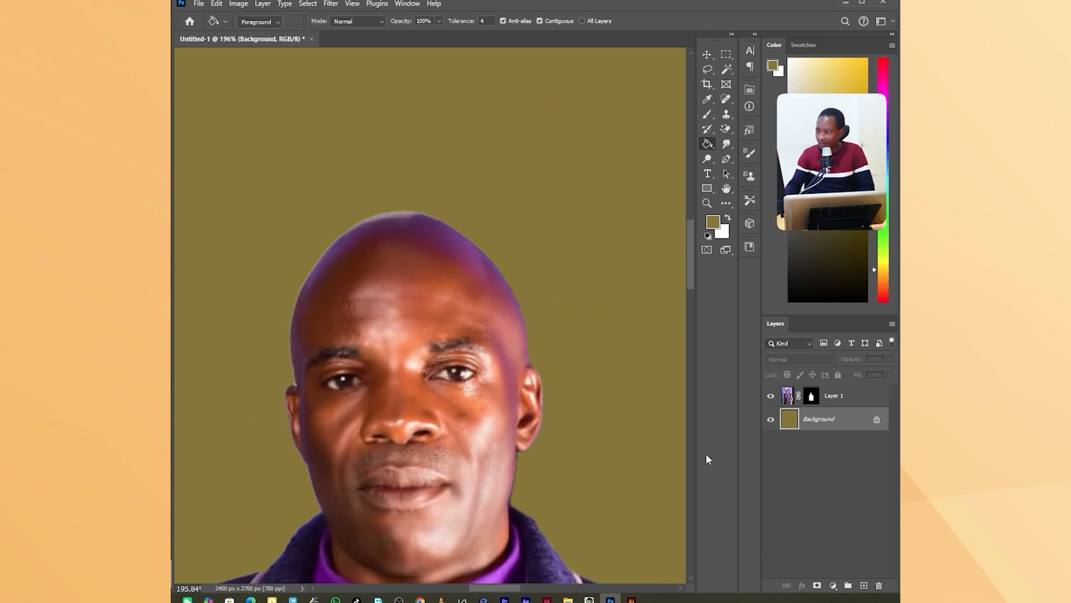
pyautogui.click(813, 396)
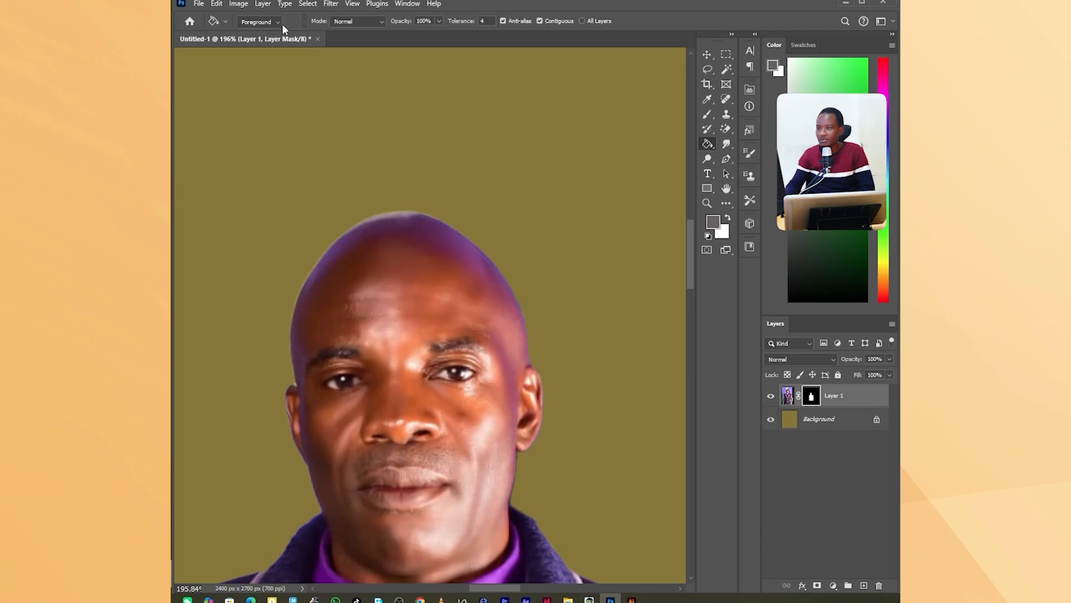
pyautogui.click(331, 4)
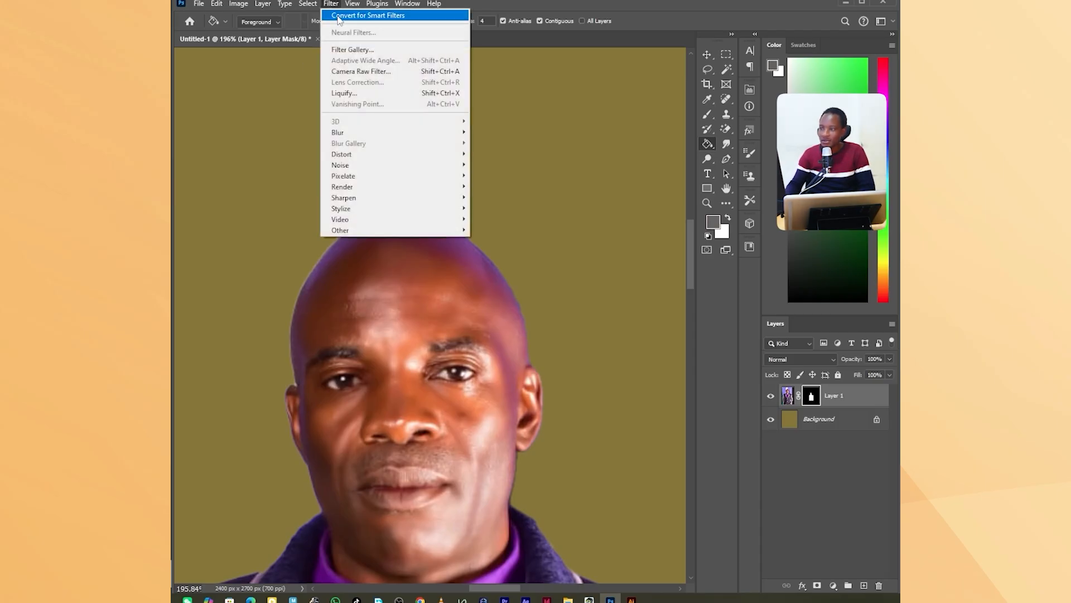
pyautogui.moveTo(396, 231)
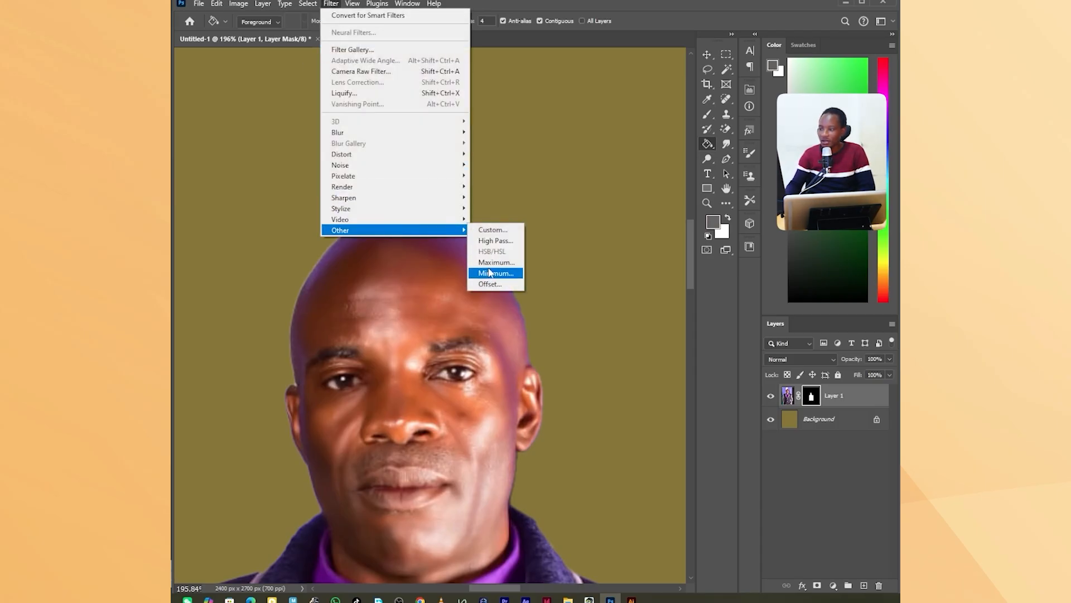
pyautogui.click(490, 273)
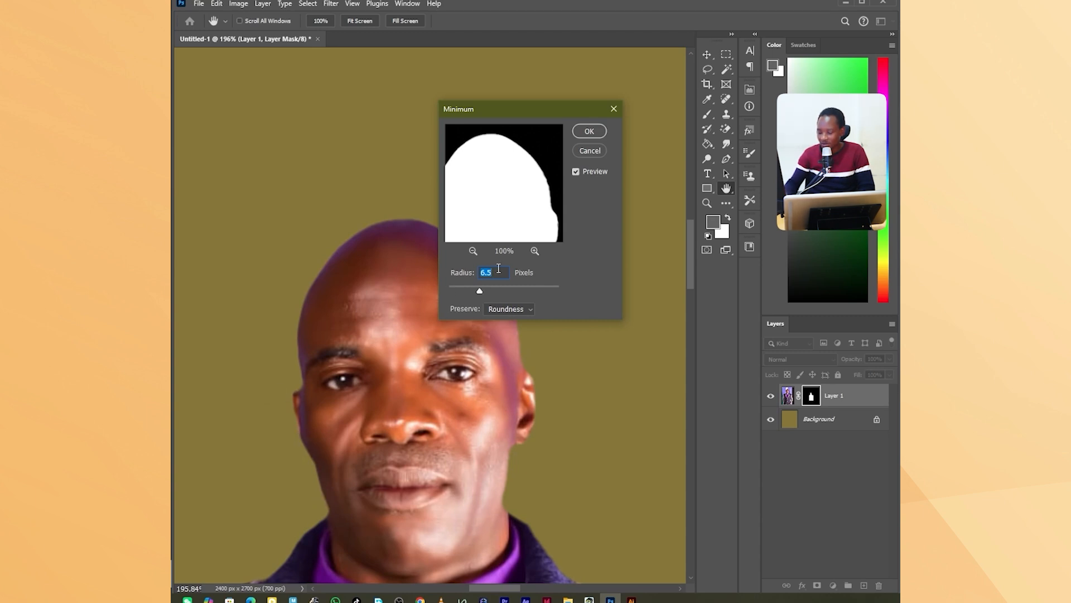
pyautogui.write('2')
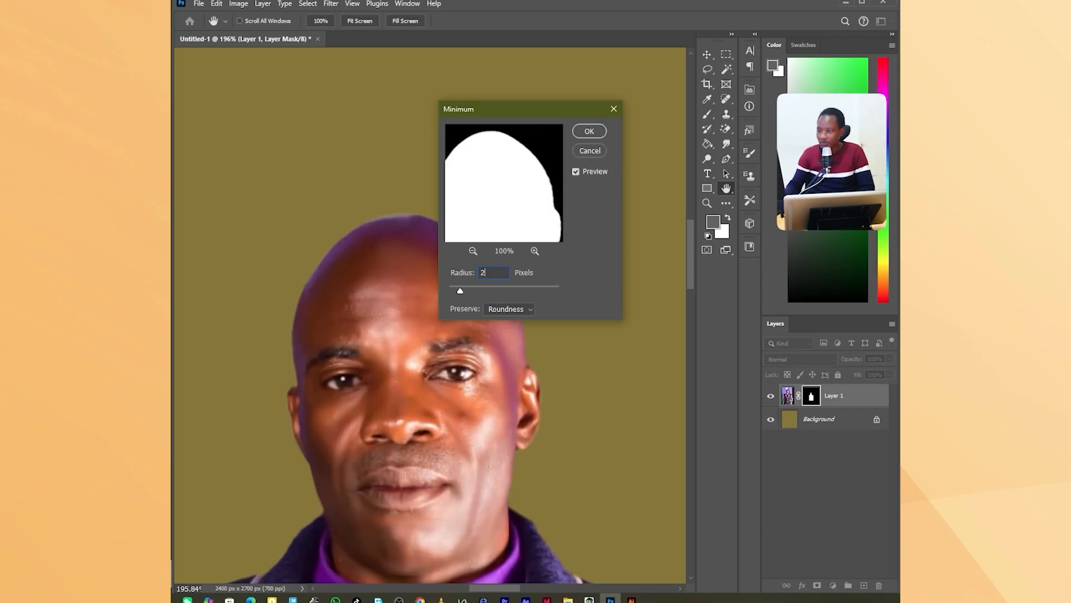
pyautogui.click(588, 131)
# Examine the cutout's edges around the head, the cuff and the gap between sleeve and jacket for leftover background.
pyautogui.press('g')
pyautogui.scroll(-1, 366, 257)
pyautogui.scroll(-1, 366, 257)
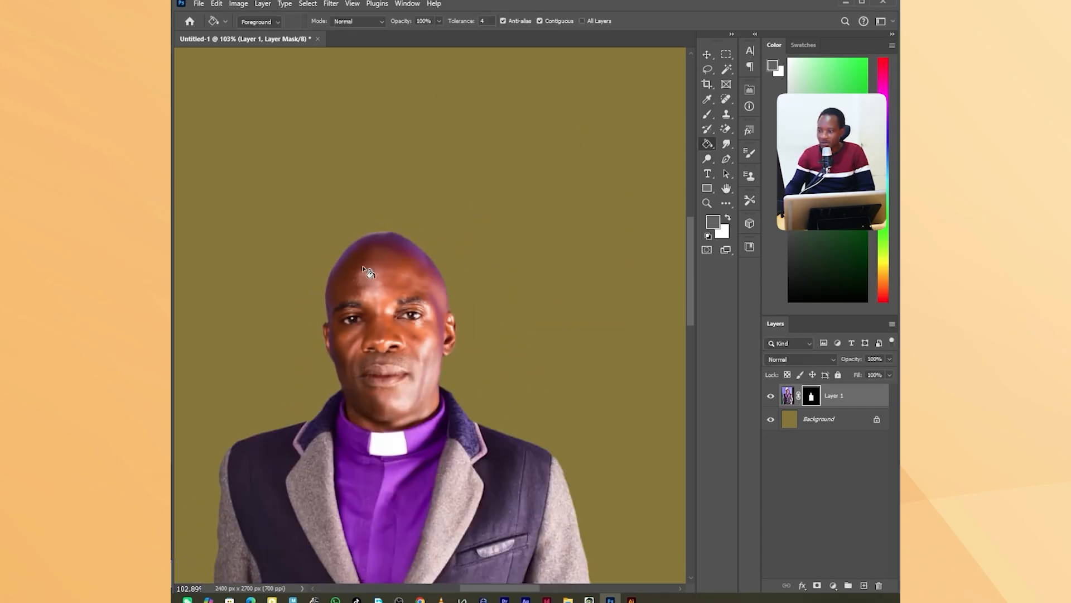
pyautogui.scroll(-2, 413, 475)
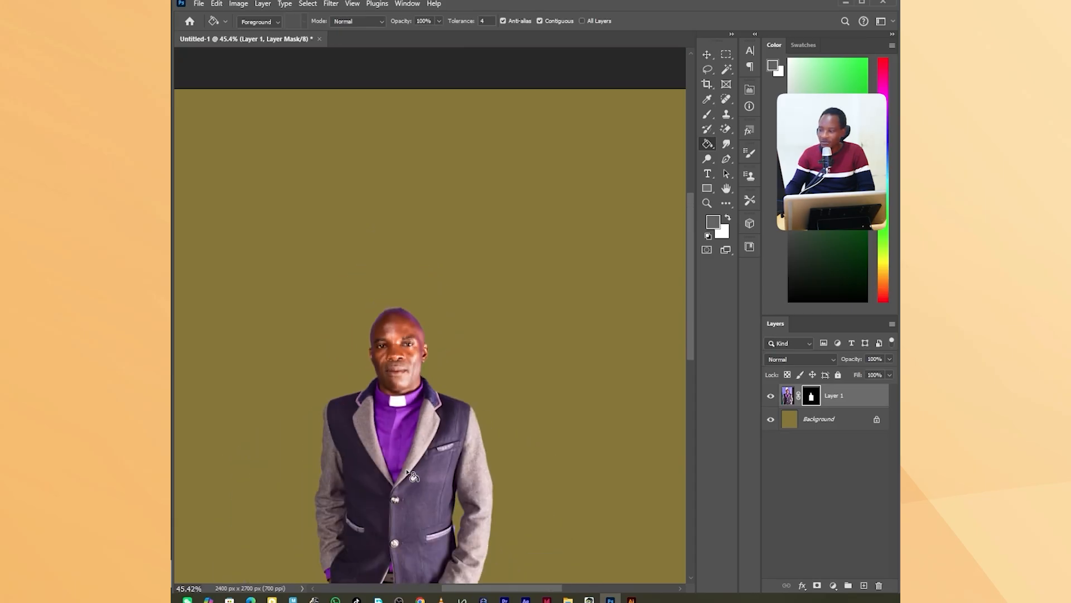
pyautogui.moveTo(690, 277); pyautogui.dragTo(694, 311)
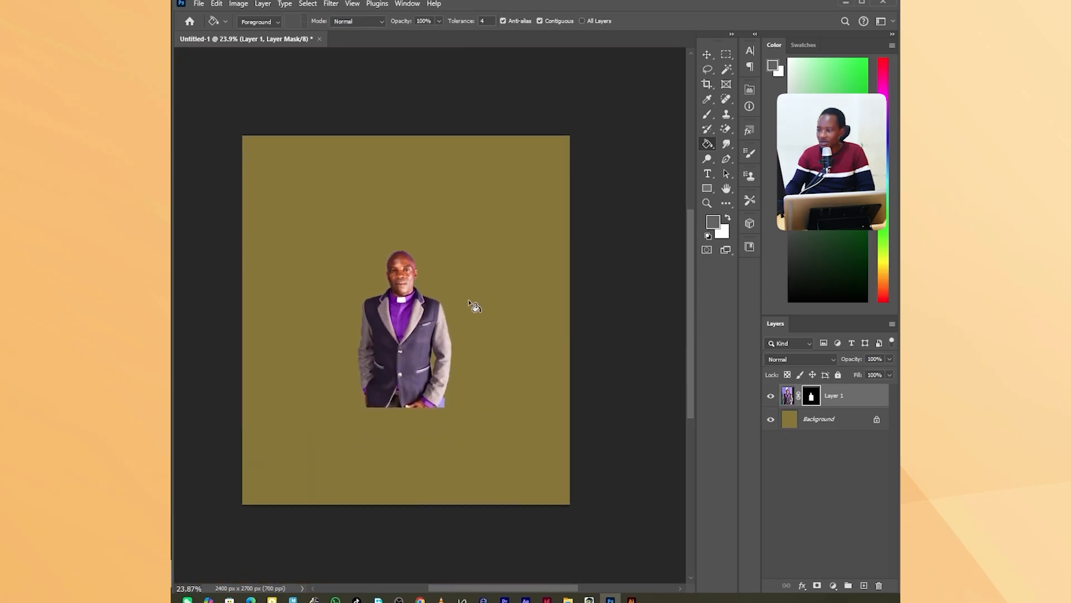
pyautogui.scroll(2, 406, 291)
pyautogui.scroll(-2, 406, 290)
pyautogui.scroll(2, 410, 324)
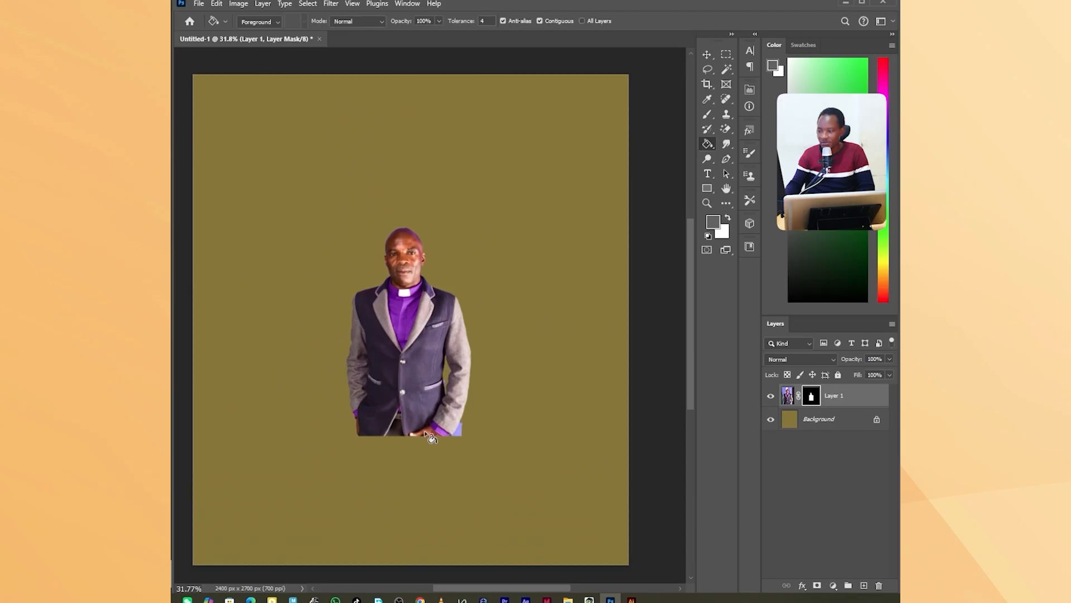
pyautogui.scroll(4, 440, 446)
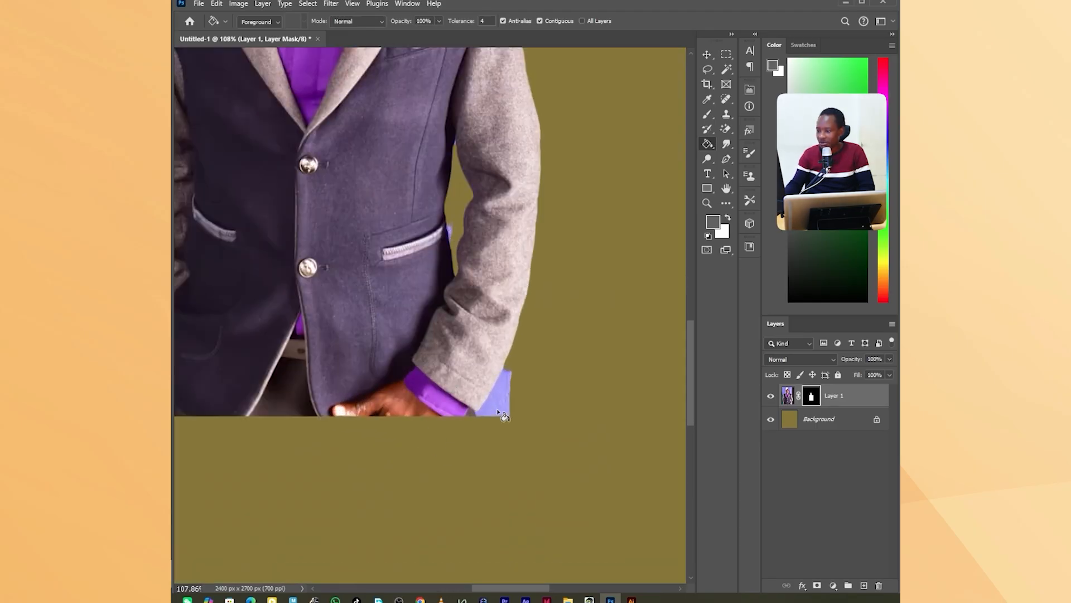
pyautogui.scroll(-3, 504, 415)
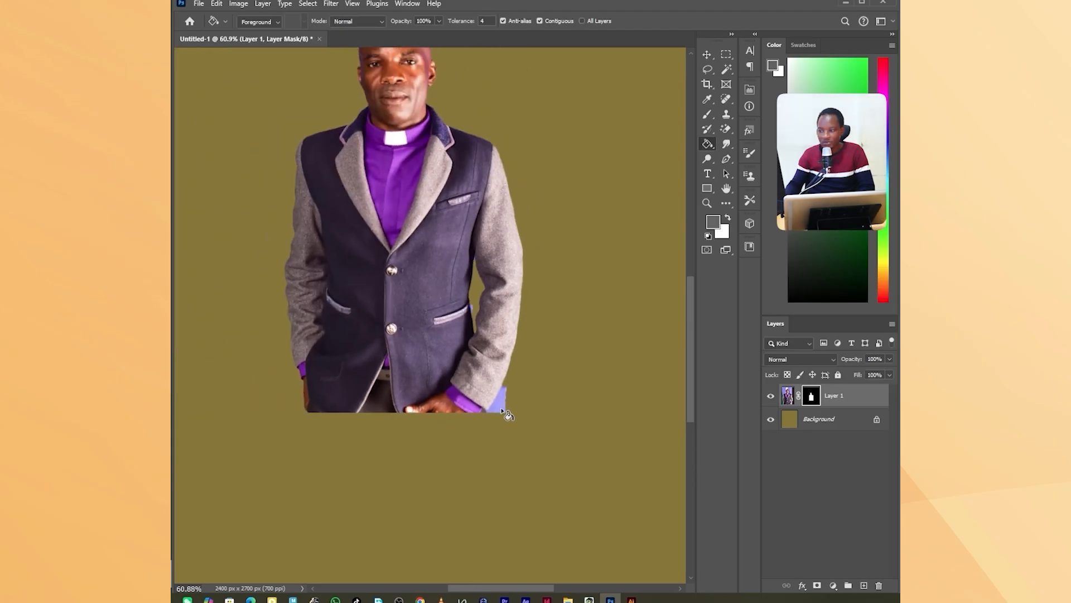
pyautogui.scroll(5, 477, 353)
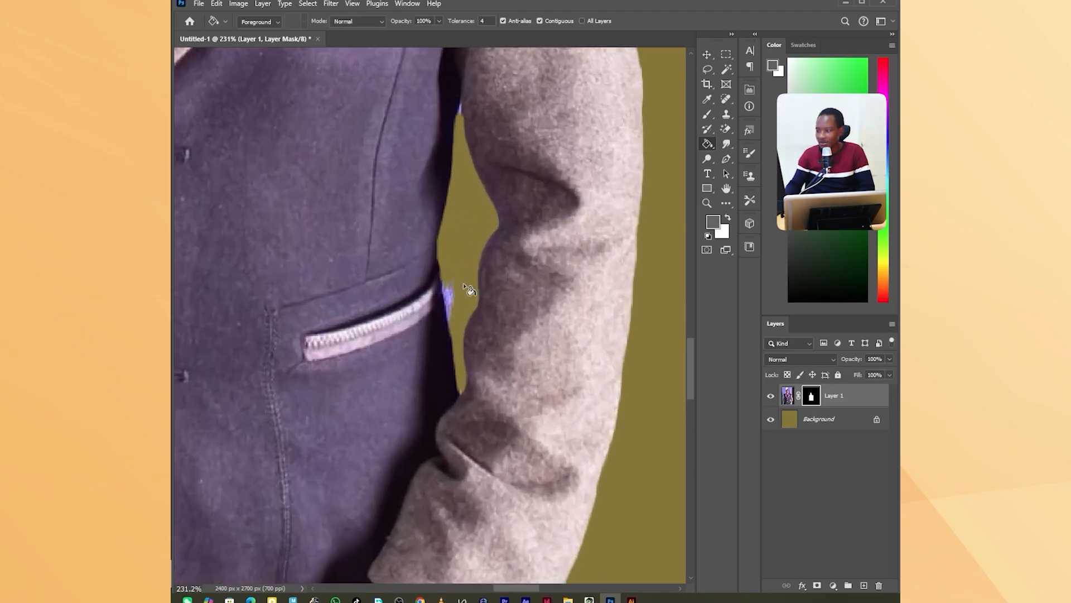
# Lasso the leftover purple fringe at the upper end of the sleeve-jacket gap and delete it from the portrait layer.
pyautogui.click(786, 396)
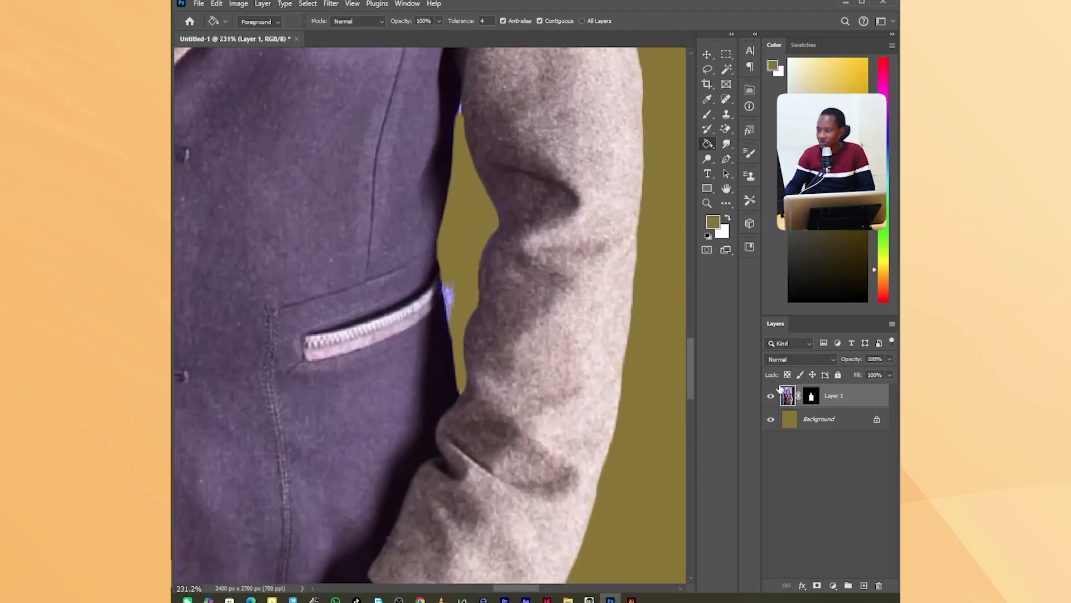
pyautogui.click(705, 68)
pyautogui.scroll(2, 512, 94)
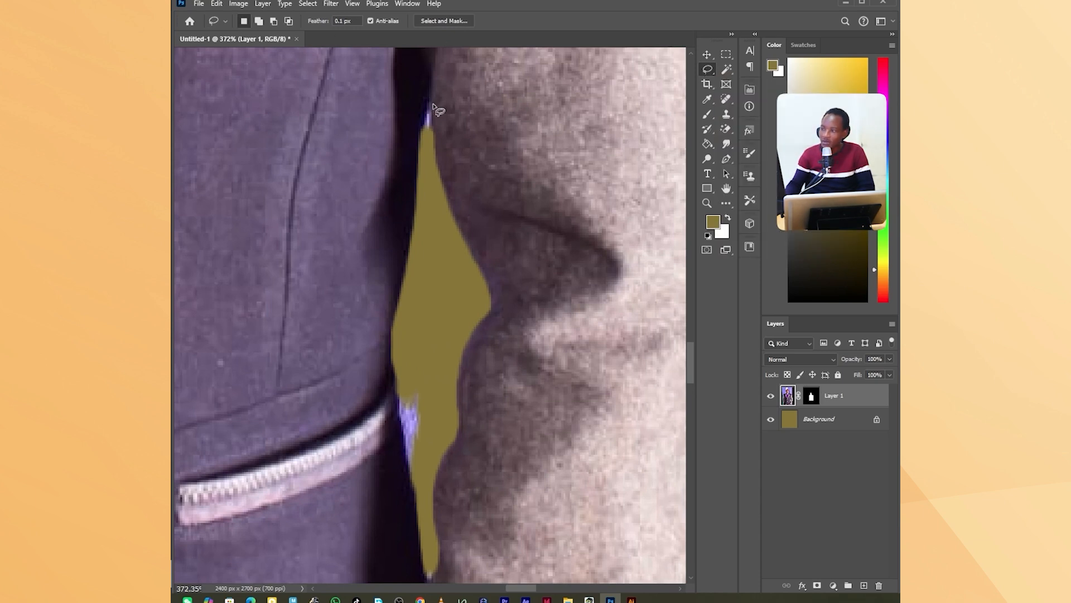
pyautogui.moveTo(431, 104)
pyautogui.mouseDown()
pyautogui.moveTo(437, 139)
pyautogui.moveTo(425, 145)
pyautogui.moveTo(434, 116)
pyautogui.mouseUp()
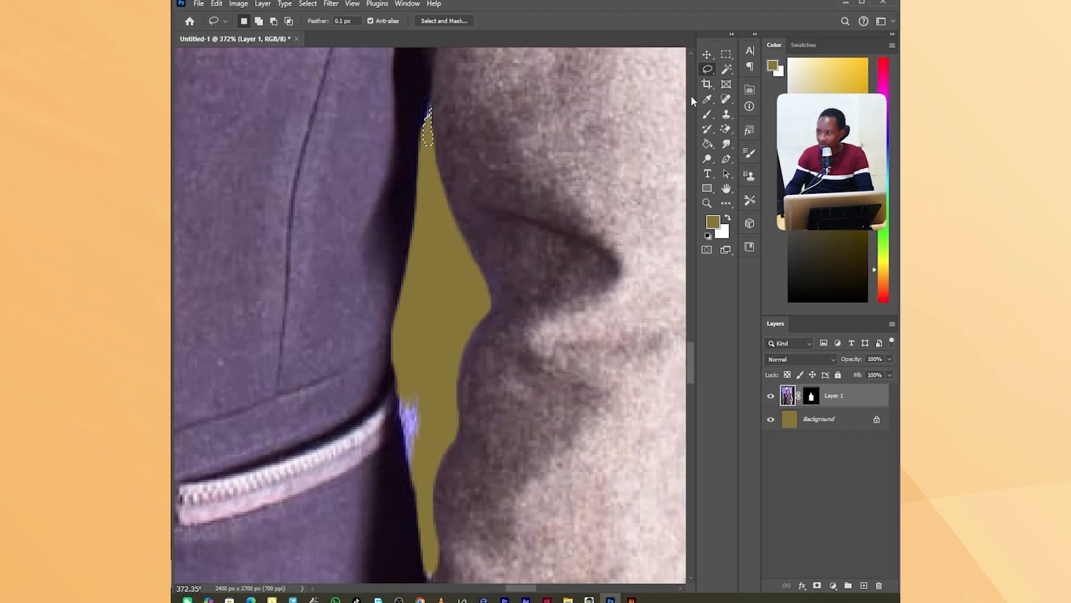
# Select the leftover purple fringe beside the jacket pocket with the Polygonal Lasso and delete it from the portrait layer.
pyautogui.rightClick(708, 70)
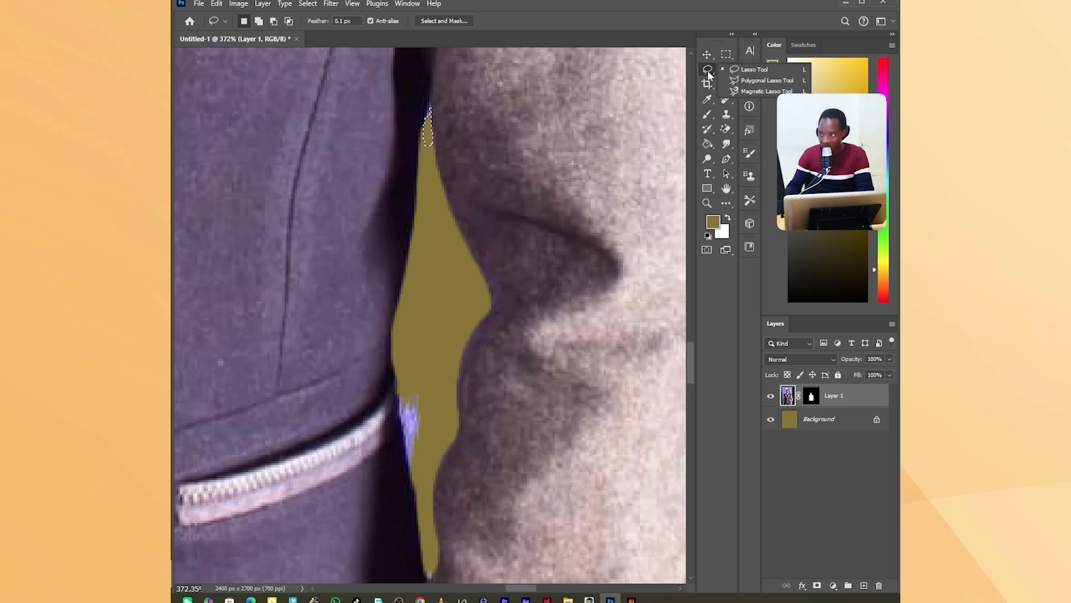
pyautogui.click(743, 84)
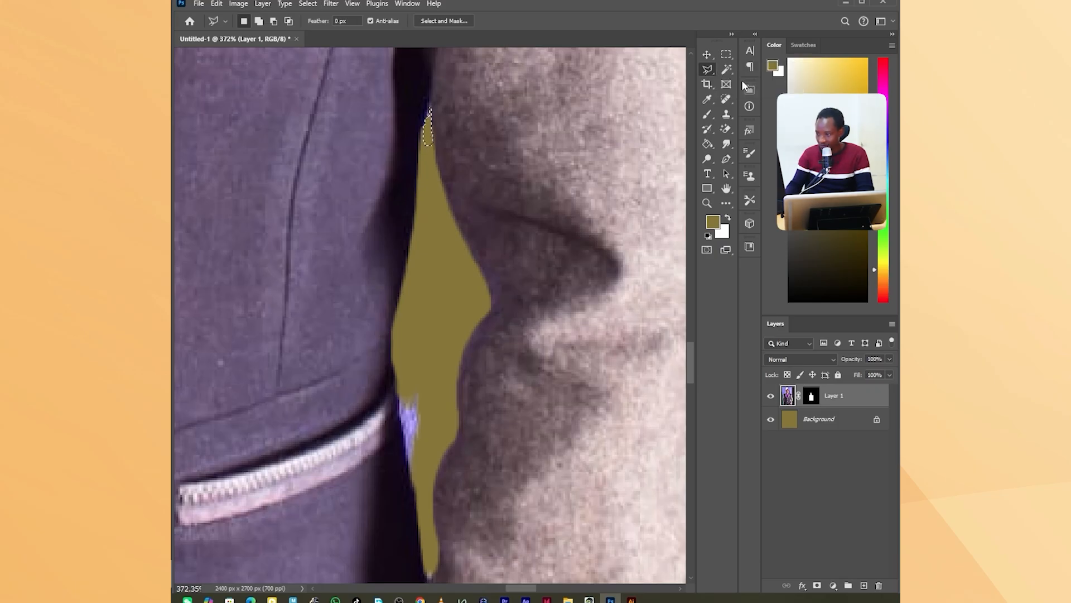
pyautogui.click(400, 359)
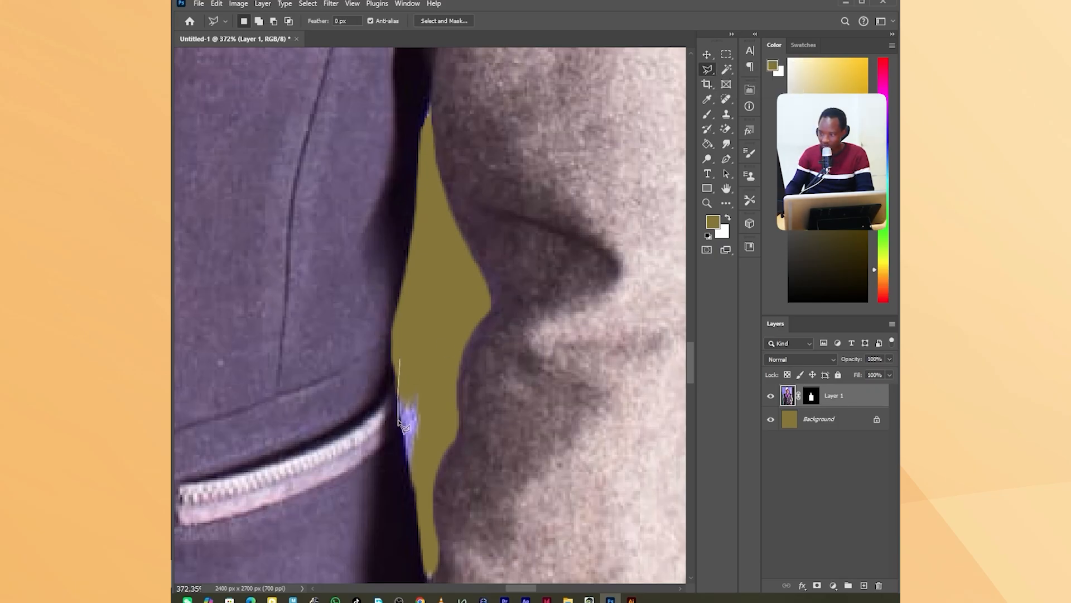
pyautogui.click(397, 419)
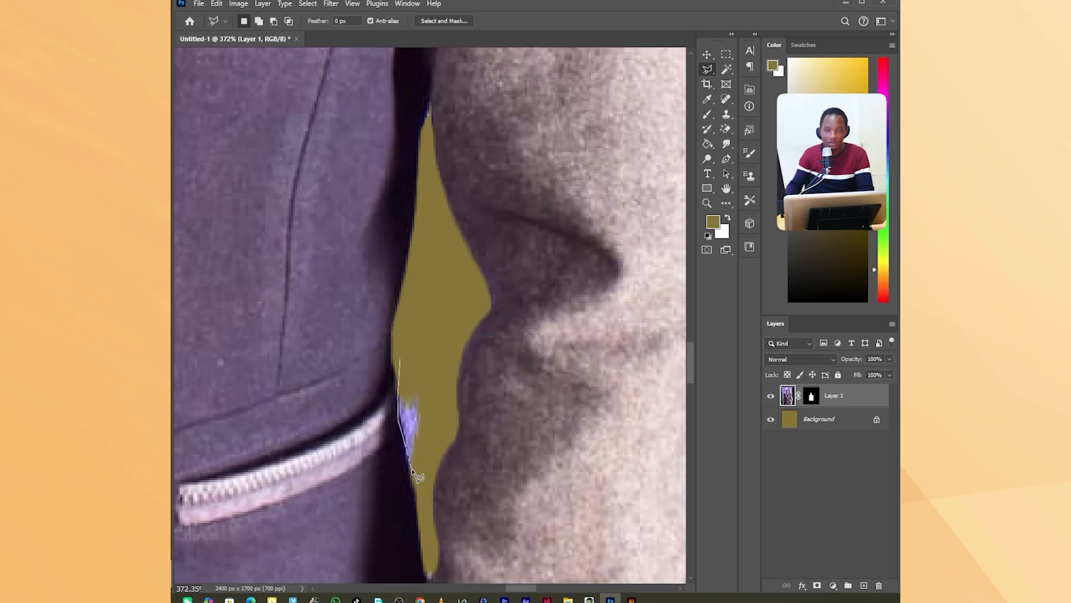
pyautogui.click(412, 474)
pyautogui.click(422, 483)
pyautogui.click(439, 407)
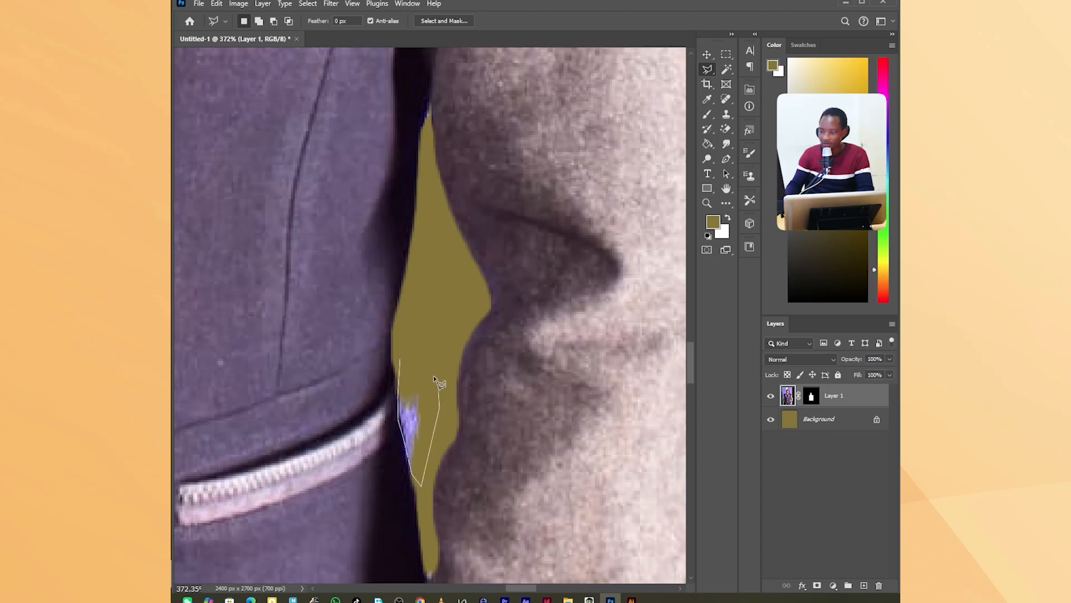
pyautogui.click(417, 341)
pyautogui.click(401, 361)
pyautogui.press('Delete')
# Outline the blue background remnant beside the sleeve cuff with the Polygonal Lasso, delete it from the portrait layer and deselect.
pyautogui.hotkey('ctrl', '0')
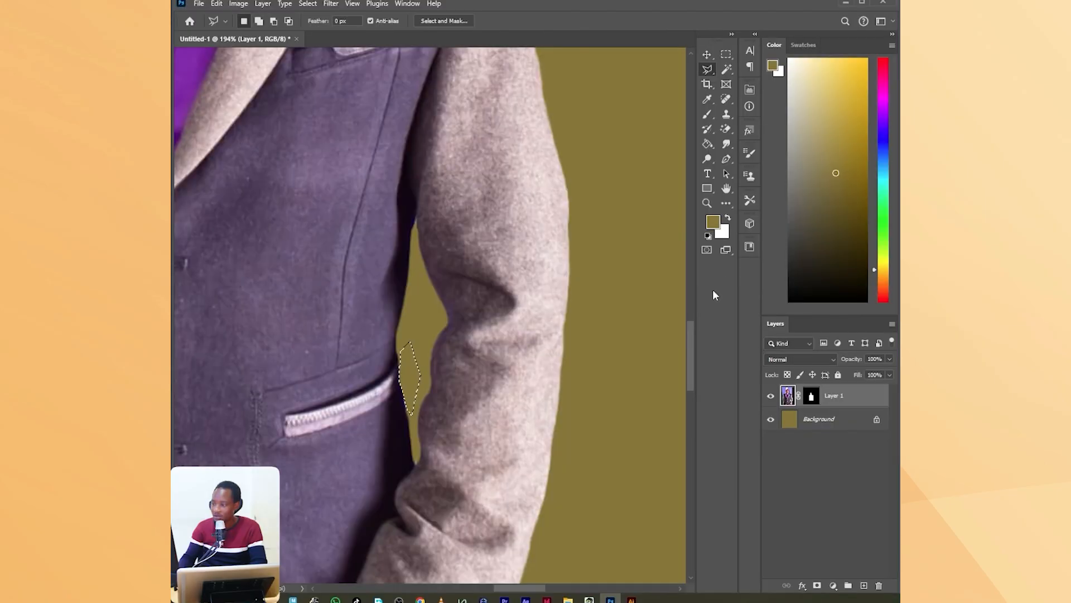
pyautogui.scroll(-6, 687, 362)
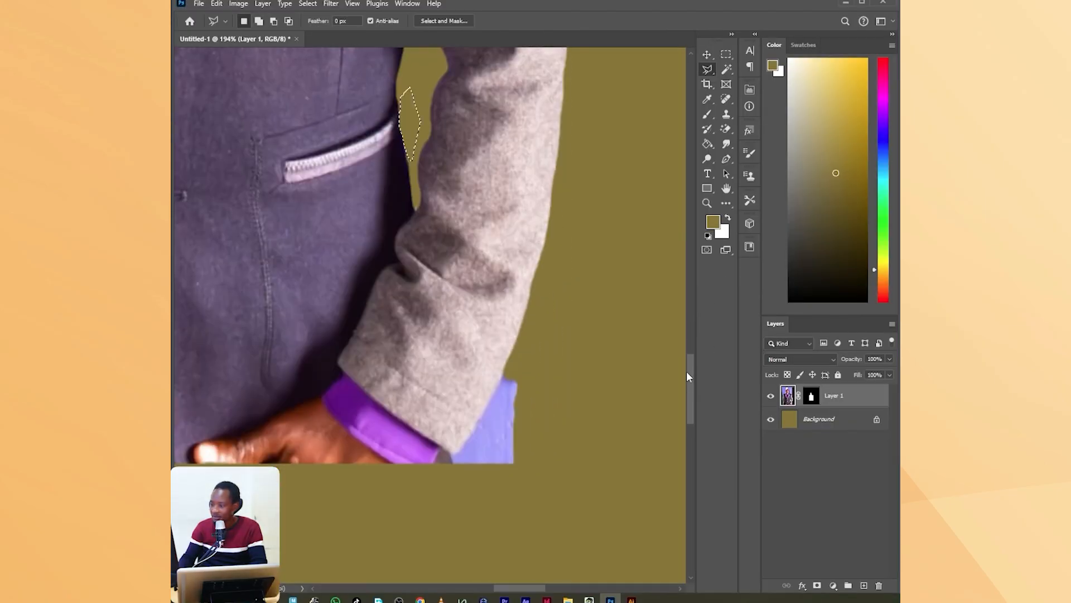
pyautogui.click(549, 312)
pyautogui.click(516, 259)
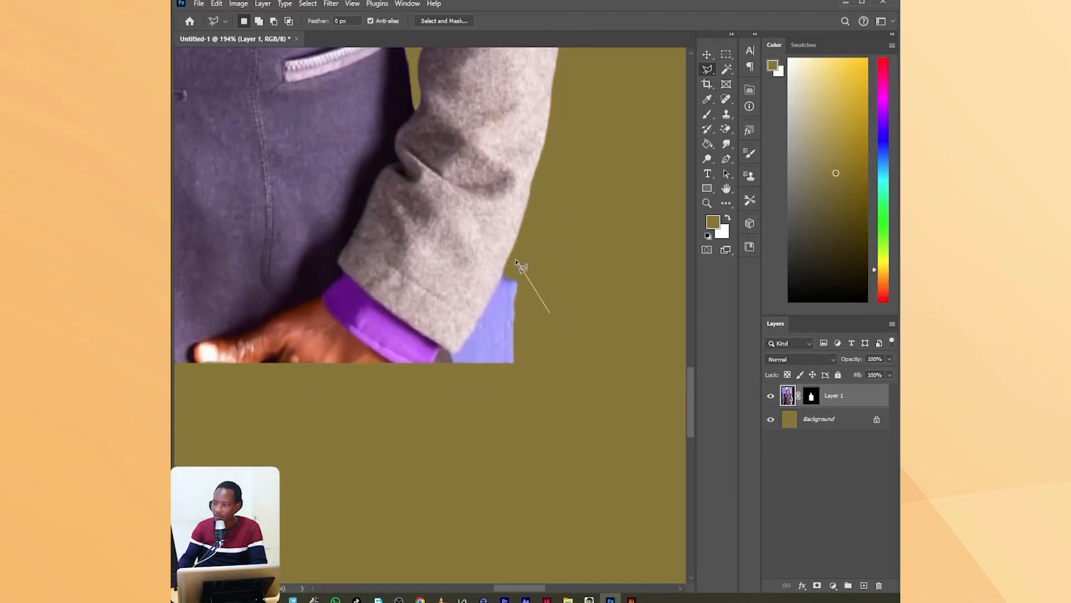
pyautogui.click(504, 270)
pyautogui.click(475, 328)
pyautogui.click(451, 355)
pyautogui.click(438, 370)
pyautogui.click(474, 394)
pyautogui.click(549, 390)
pyautogui.click(550, 313)
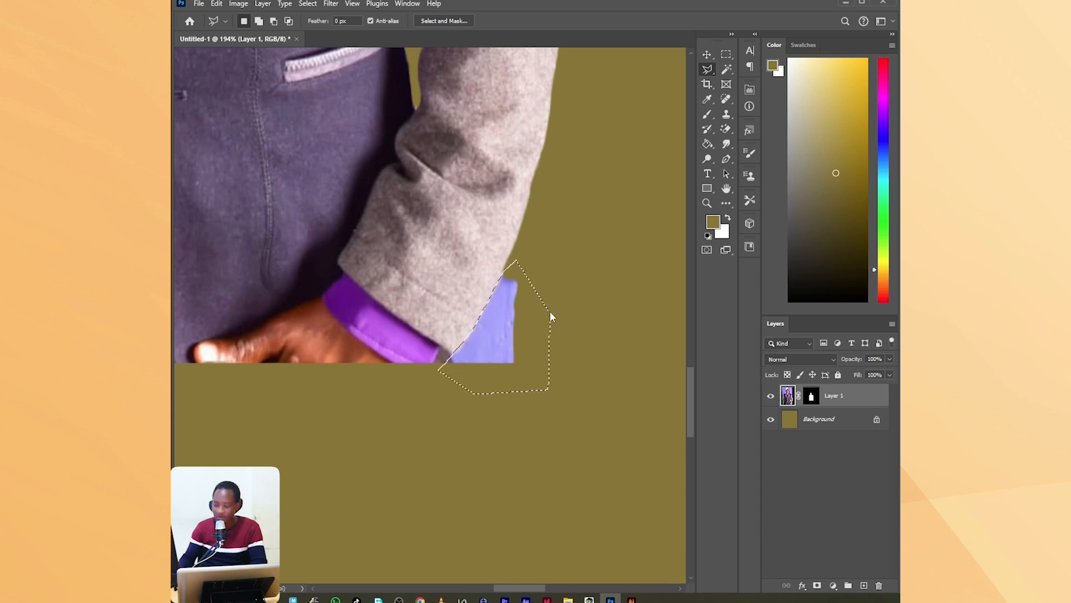
pyautogui.press('Delete')
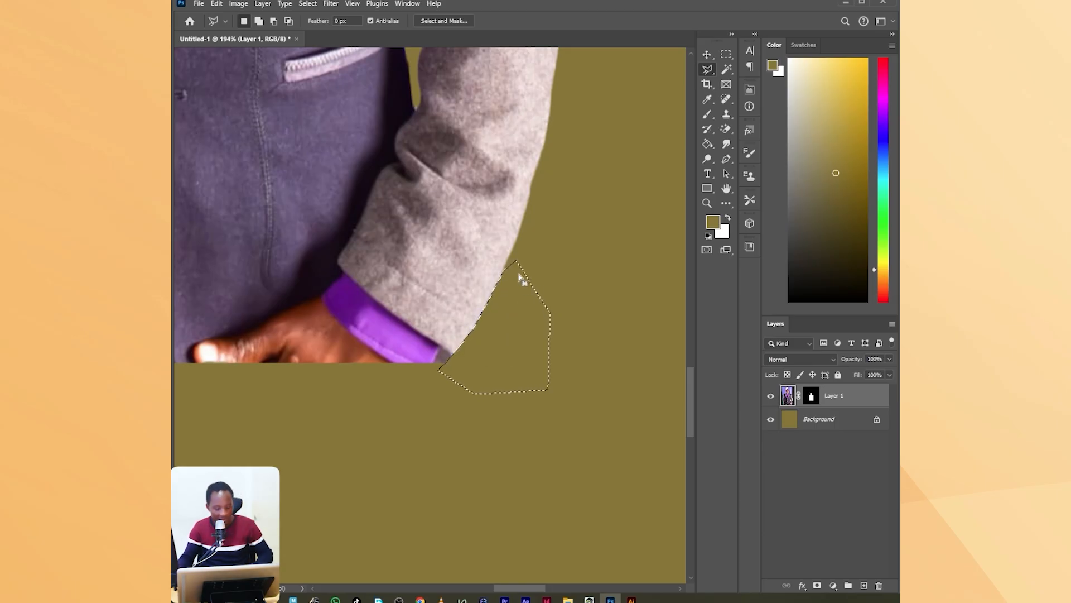
pyautogui.hotkey('ctrl', 'd')
# Scale the portrait up proportionally to 138.34% with Free Transform and move it to the left side of the canvas.
pyautogui.scroll(-5, 521, 278)
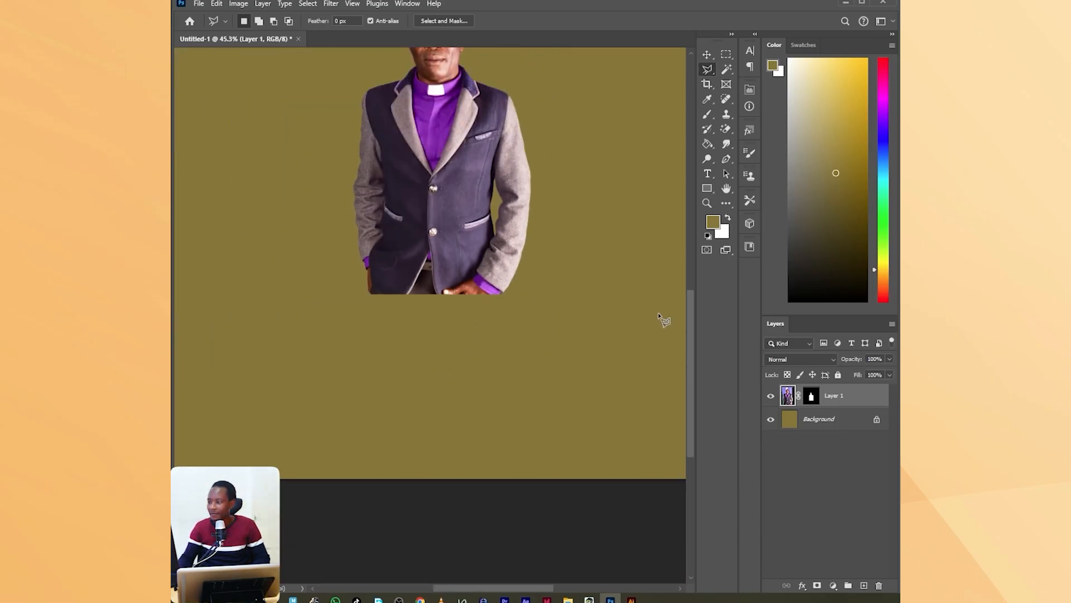
pyautogui.scroll(5, 687, 302)
pyautogui.scroll(-3, 627, 246)
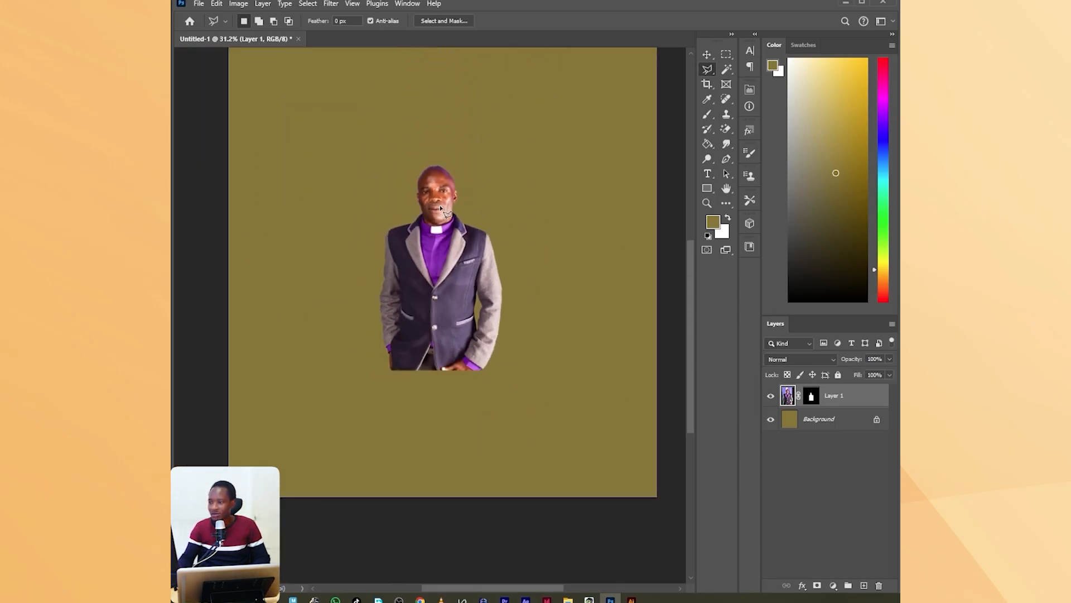
pyautogui.scroll(1, 690, 259)
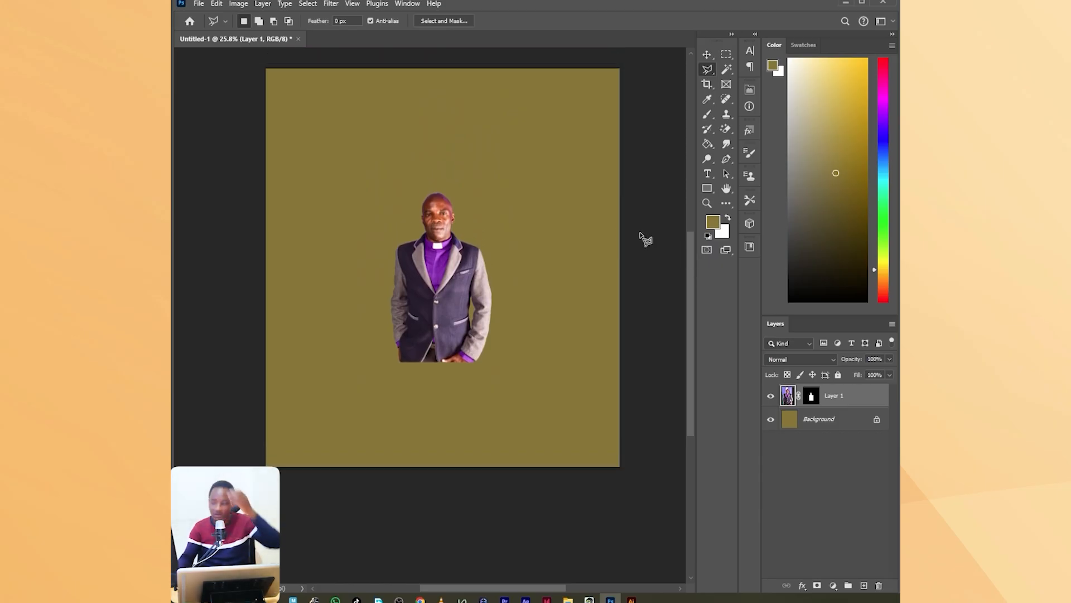
pyautogui.hotkey('ctrl', 't')
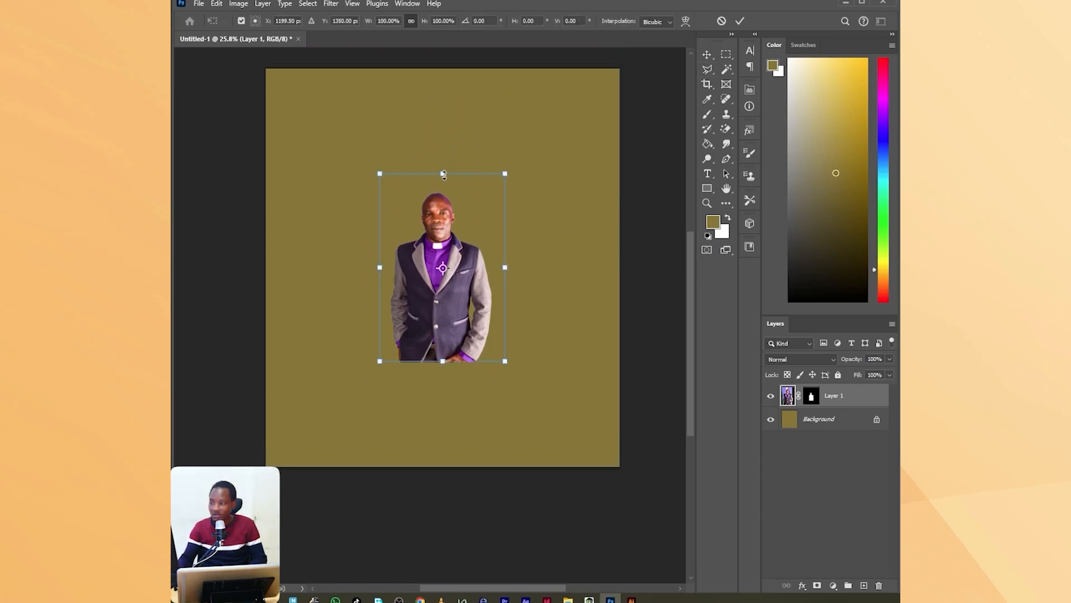
pyautogui.moveTo(442, 174); pyautogui.dragTo(443, 117)
pyautogui.moveTo(453, 205); pyautogui.dragTo(345, 203)
pyautogui.moveTo(417, 236); pyautogui.dragTo(428, 235)
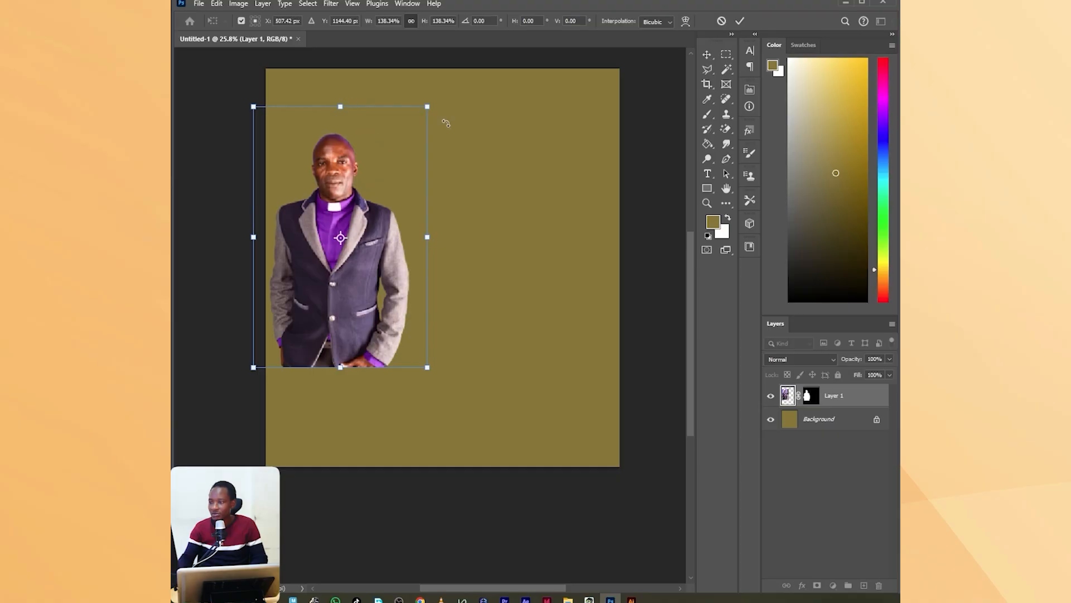
pyautogui.click(739, 21)
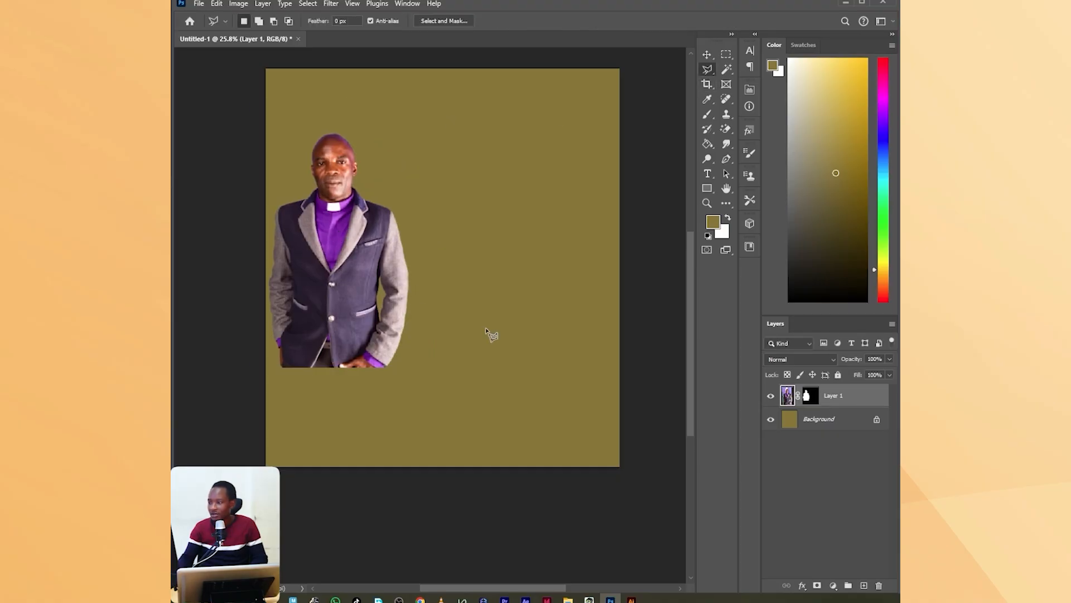
# Fill the Background layer with white using the Paint Bucket.
pyautogui.click(842, 423)
pyautogui.press('x')
pyautogui.press('g')
pyautogui.click(602, 188)
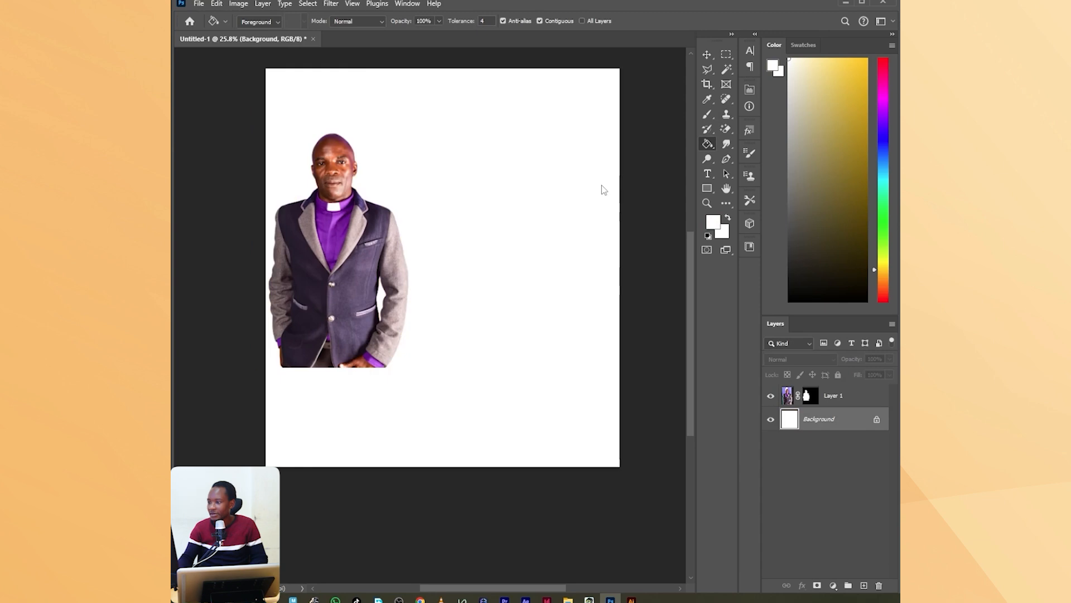
# With a muted green foreground color, draw a closed Pen path above the portrait layer, covering the lower canvas with a top edge sloping down rightward.
pyautogui.click(843, 396)
pyautogui.click(886, 219)
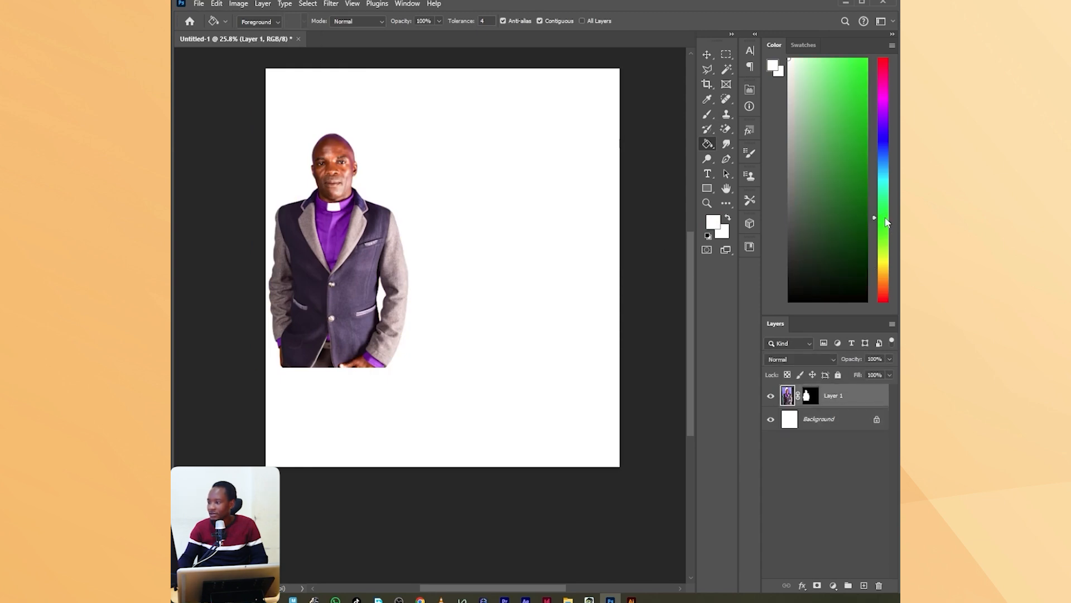
pyautogui.click(807, 206)
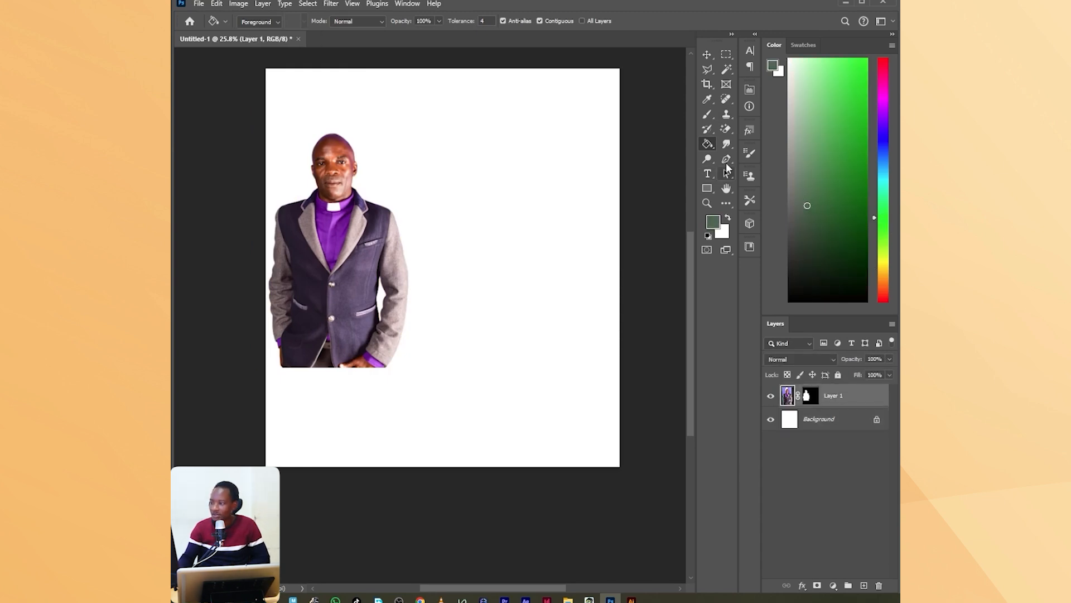
pyautogui.click(726, 158)
pyautogui.click(246, 285)
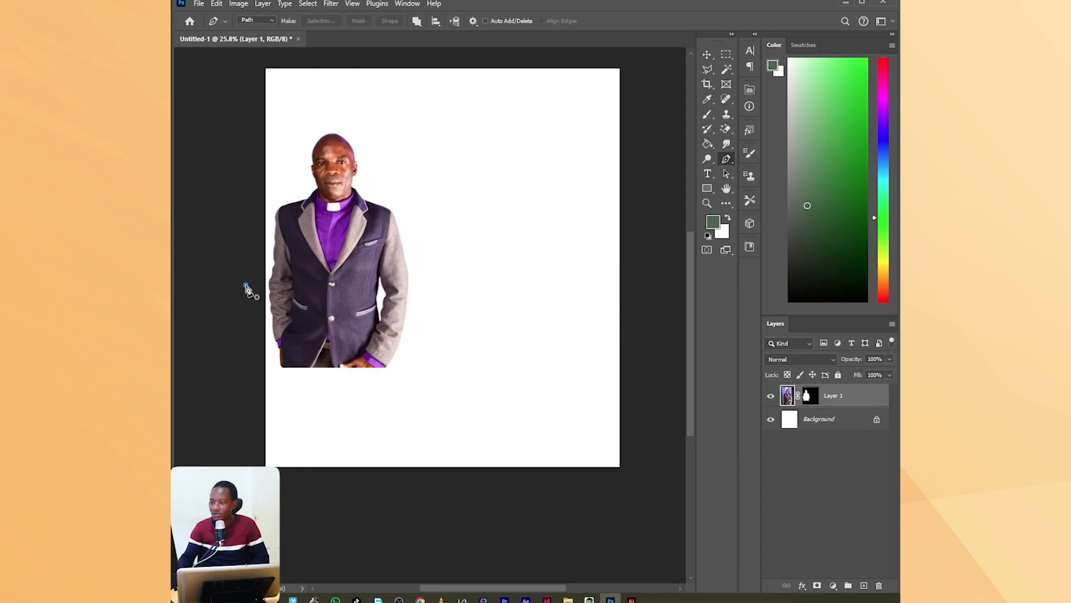
pyautogui.click(642, 336)
pyautogui.click(650, 471)
pyautogui.click(464, 496)
pyautogui.click(241, 487)
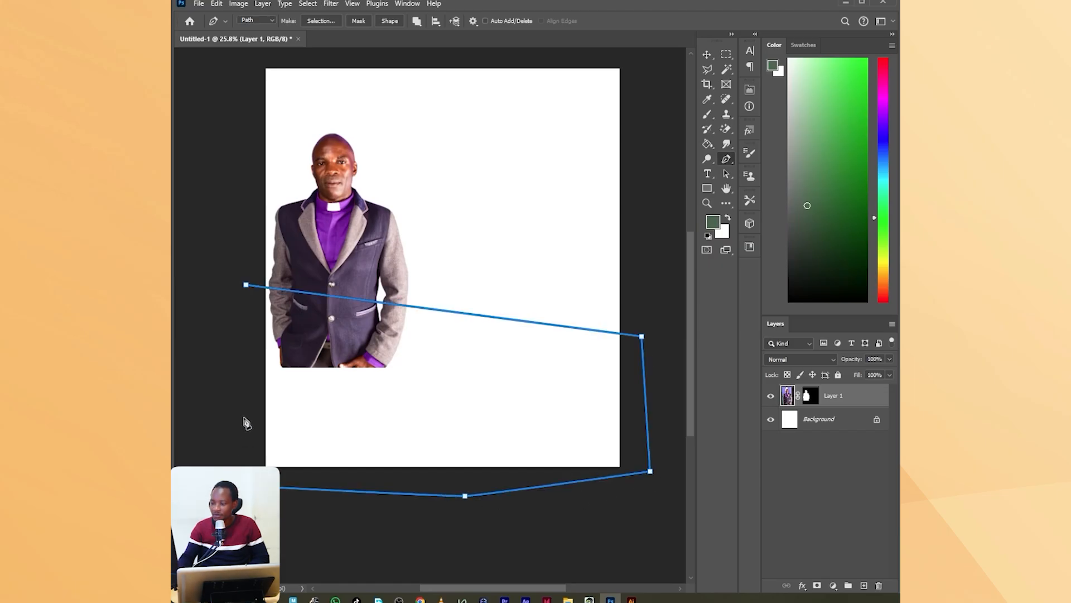
pyautogui.click(246, 375)
pyautogui.click(246, 285)
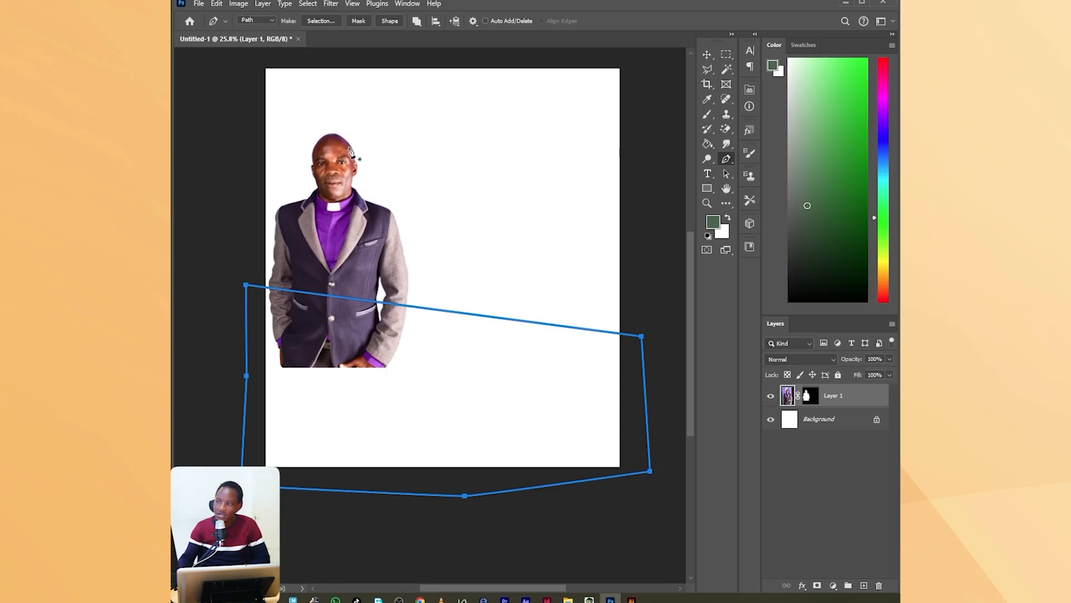
# Convert the closed path into a green shape and rasterize its layer.
pyautogui.click(391, 21)
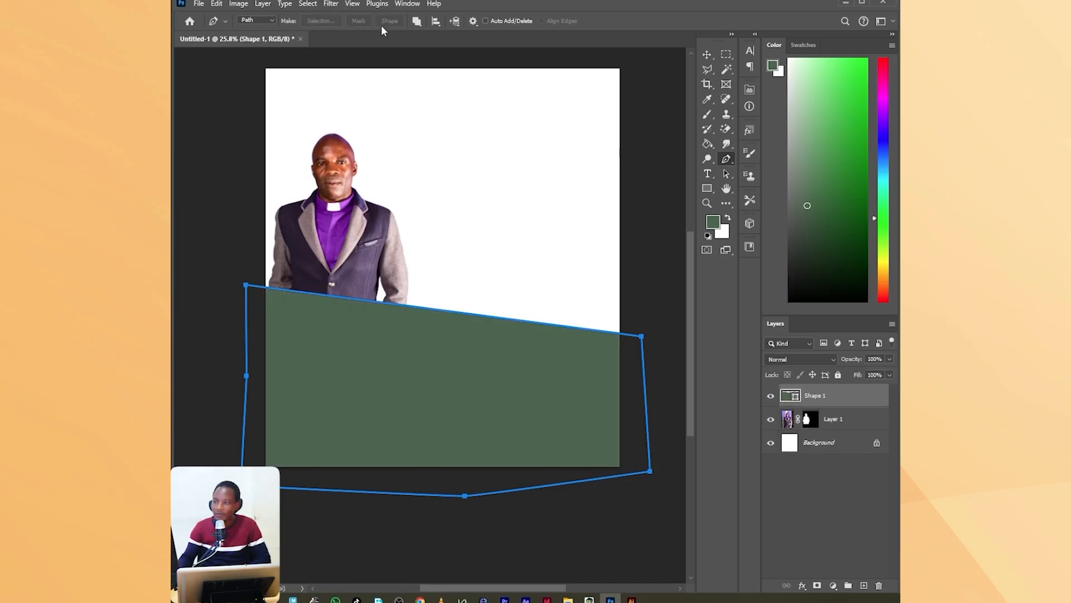
pyautogui.rightClick(832, 403)
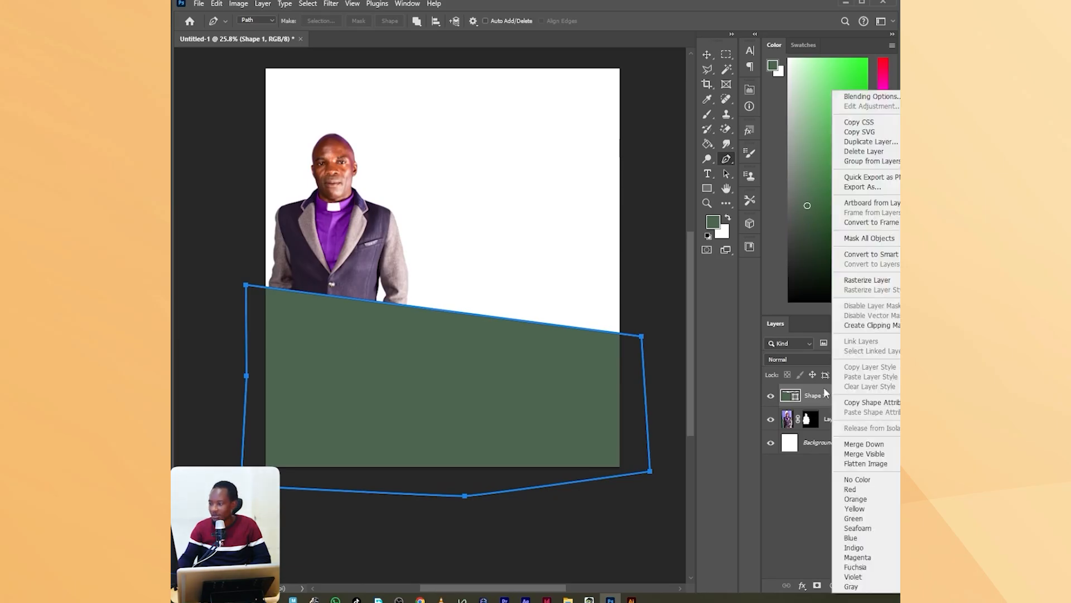
pyautogui.click(869, 281)
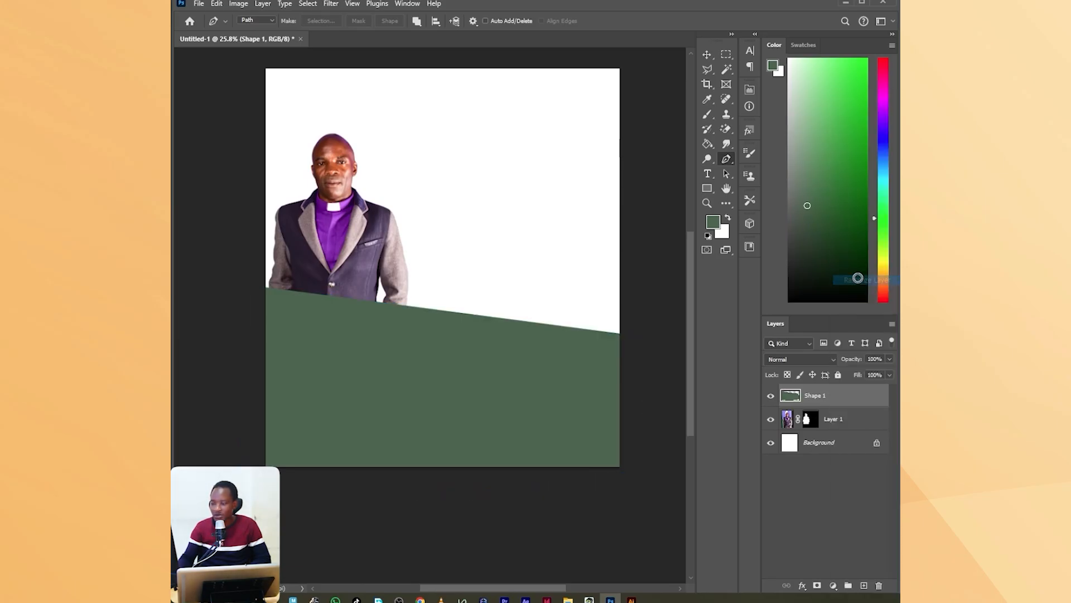
# Add a Gradient Overlay to the green shape and set the gradient's color stop at location 0 to the muted green foreground color.
pyautogui.click(804, 586)
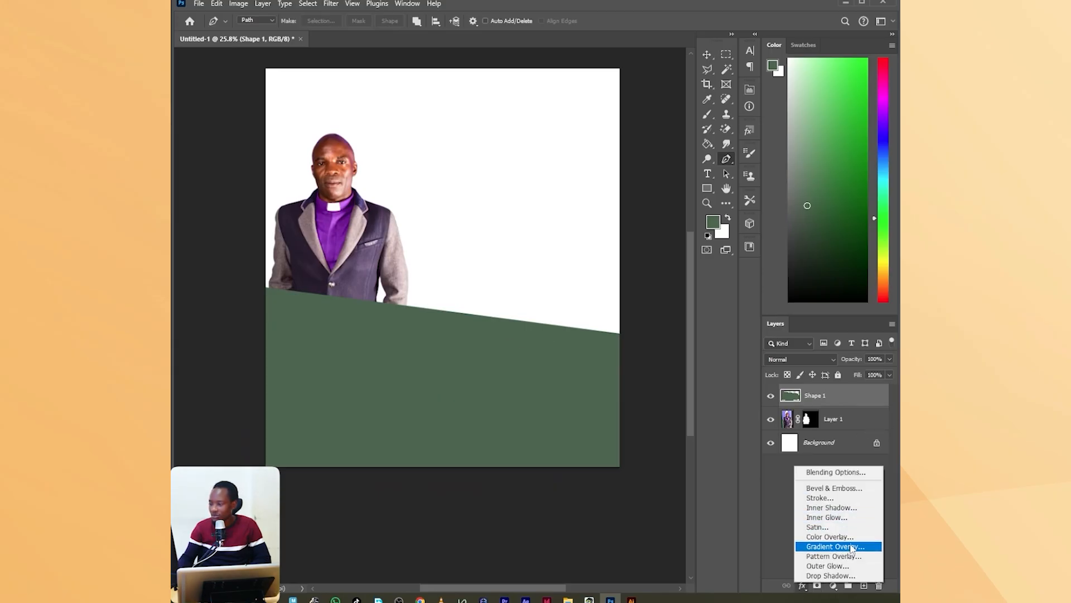
pyautogui.click(832, 546)
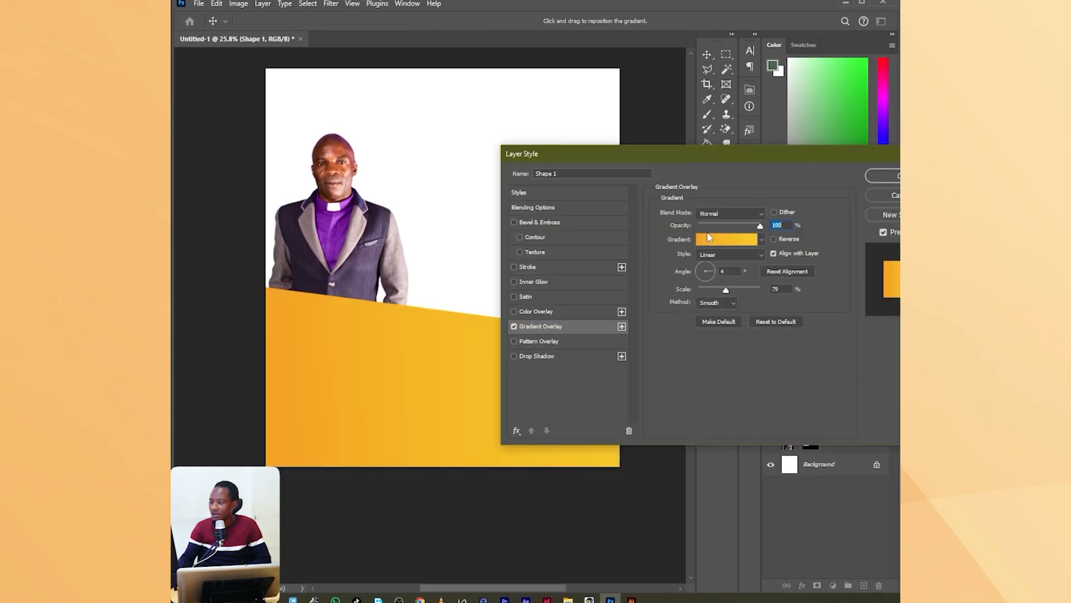
pyautogui.click(719, 242)
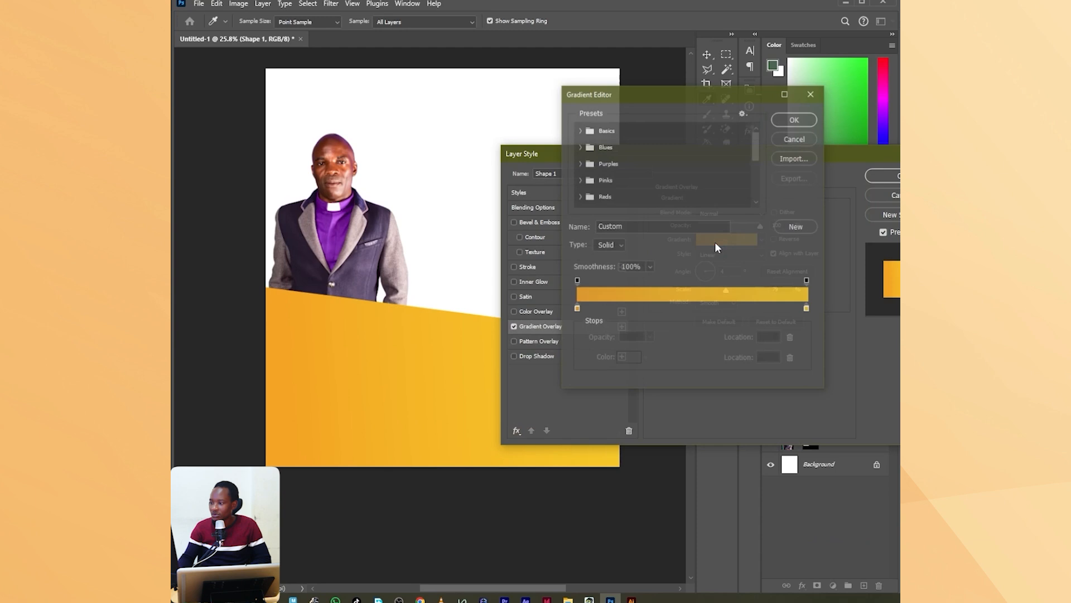
pyautogui.click(577, 309)
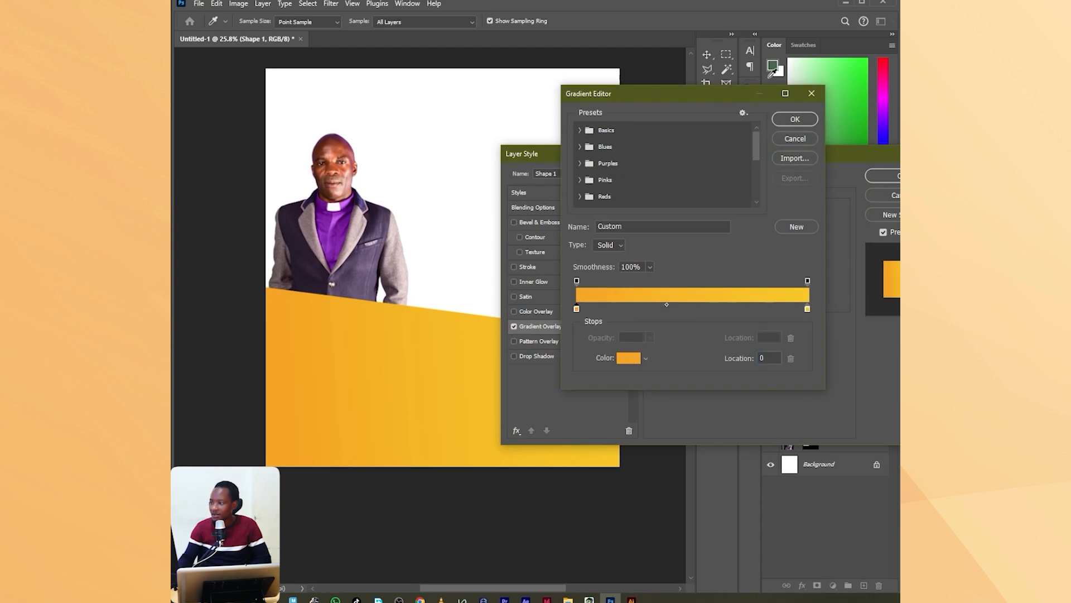
pyautogui.click(778, 62)
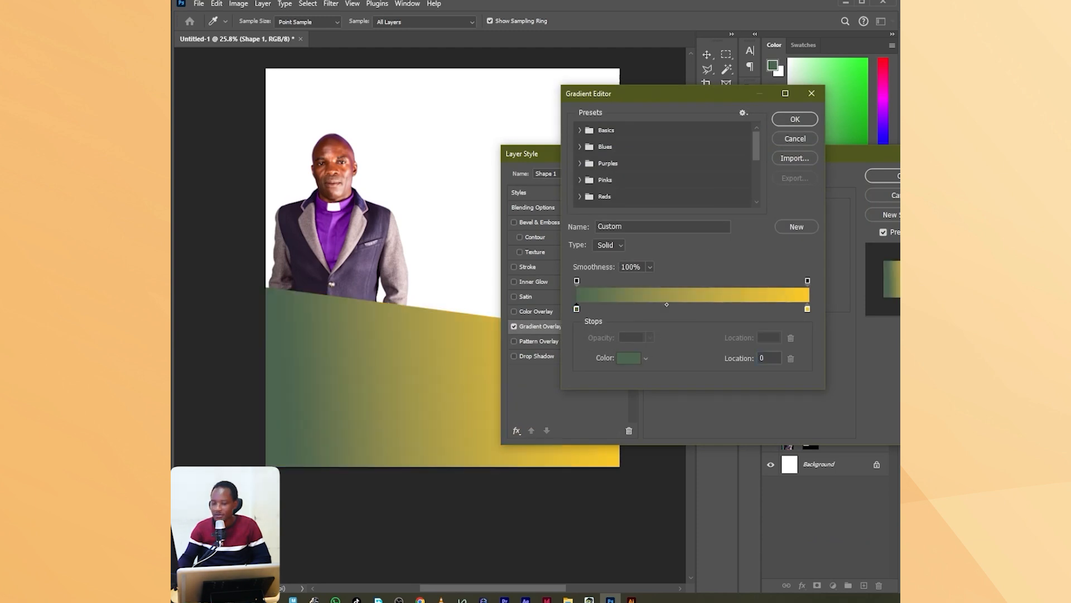
pyautogui.moveTo(67, 95); pyautogui.dragTo(443, 85)
pyautogui.click(506, 109)
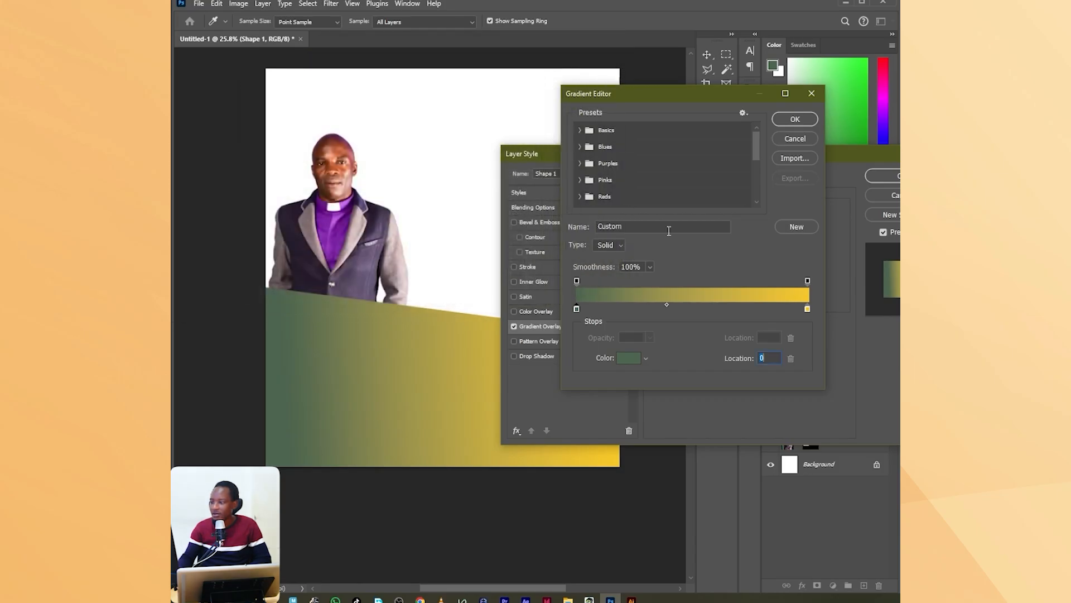
# Set the gradient's color stop at location 100 to dark green #244426 and accept the edited gradient.
pyautogui.click(808, 308)
pyautogui.click(628, 359)
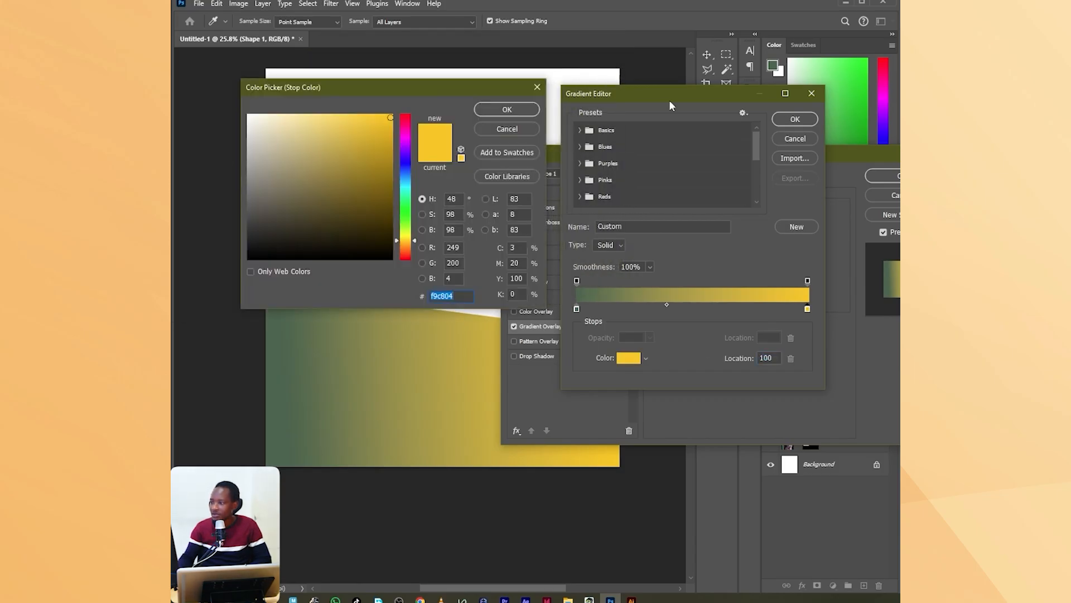
pyautogui.moveTo(360, 229); pyautogui.dragTo(315, 221)
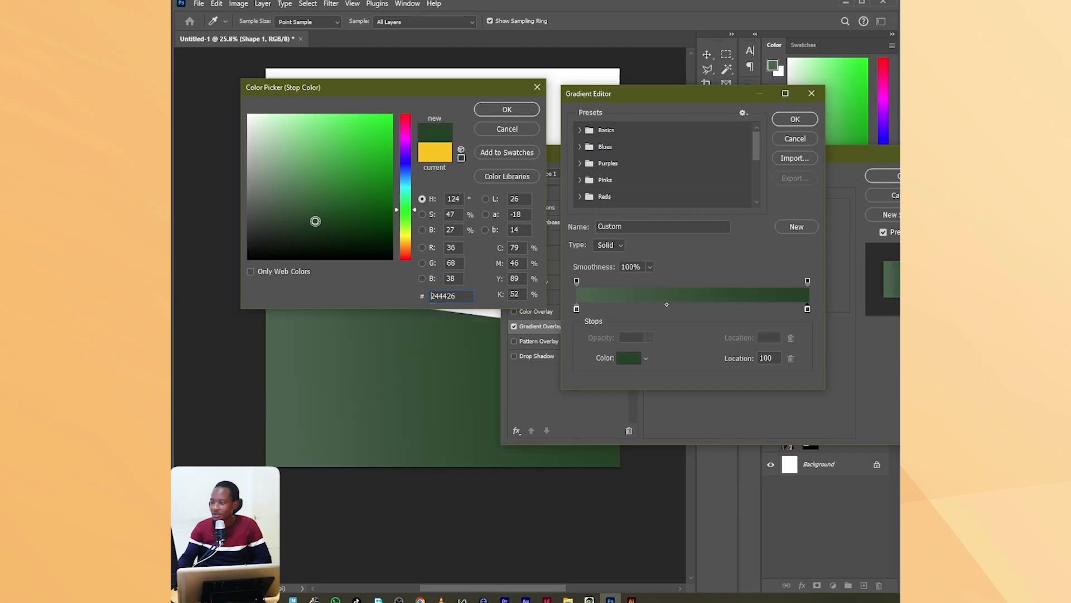
pyautogui.click(514, 113)
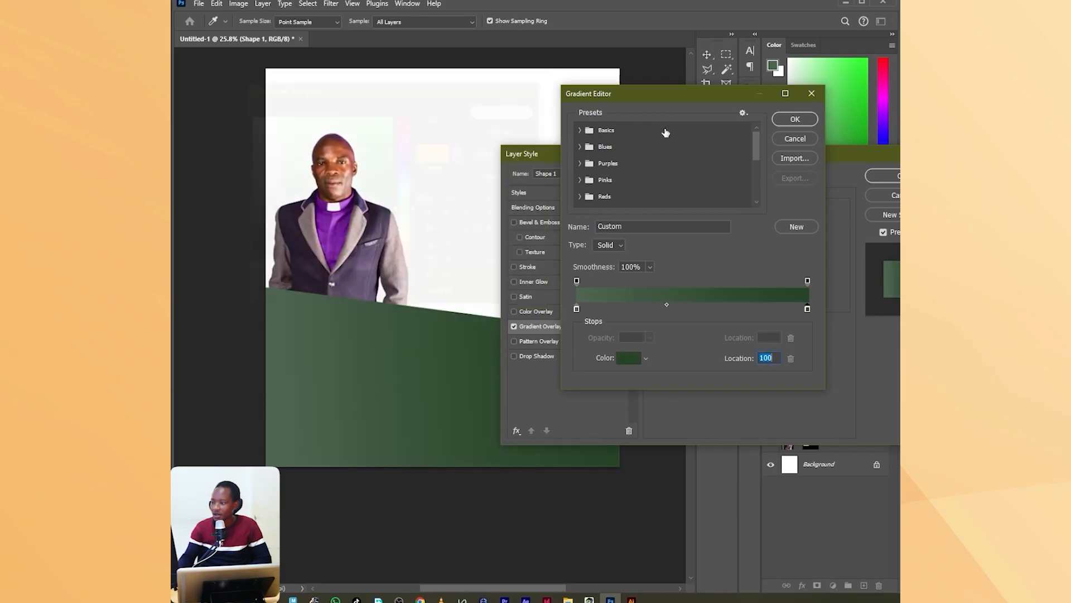
pyautogui.click(796, 120)
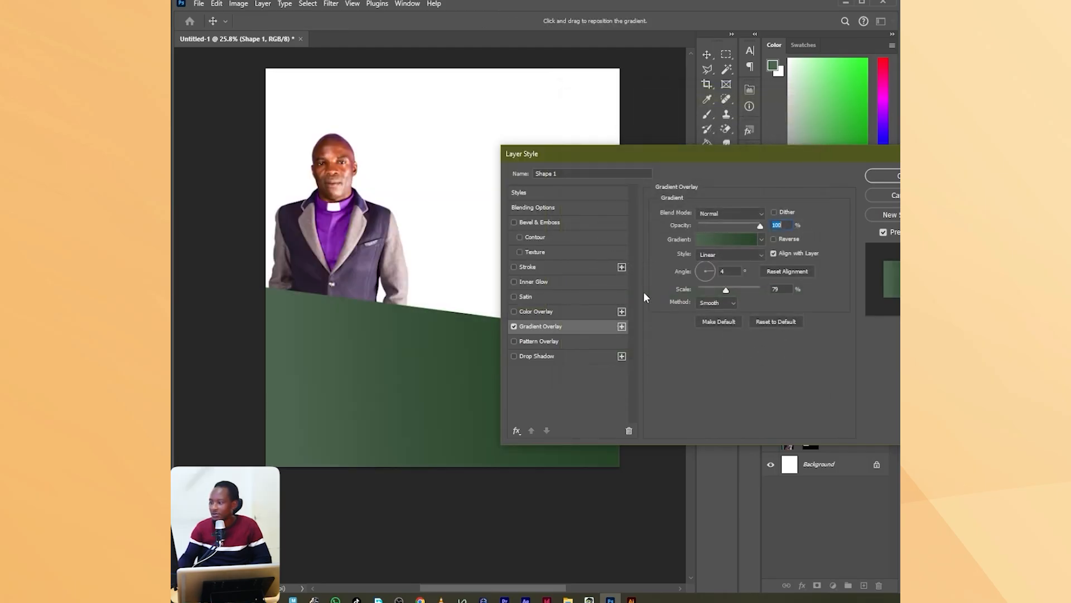
# Set the green shape's Gradient Overlay angle to 179° and scale to 42%, and accept the layer style.
pyautogui.click(695, 269)
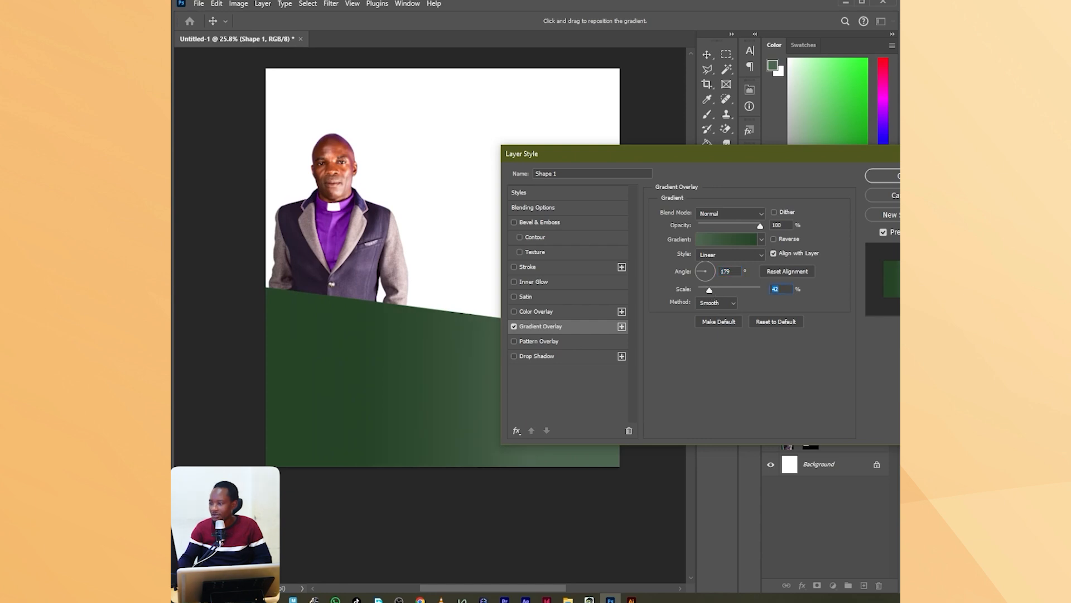
pyautogui.press('Return')
# With a white foreground color, draw a closed, slightly slanted Pen path behind the portrait, just above the Background layer, and convert it into a shape.
pyautogui.press('p')
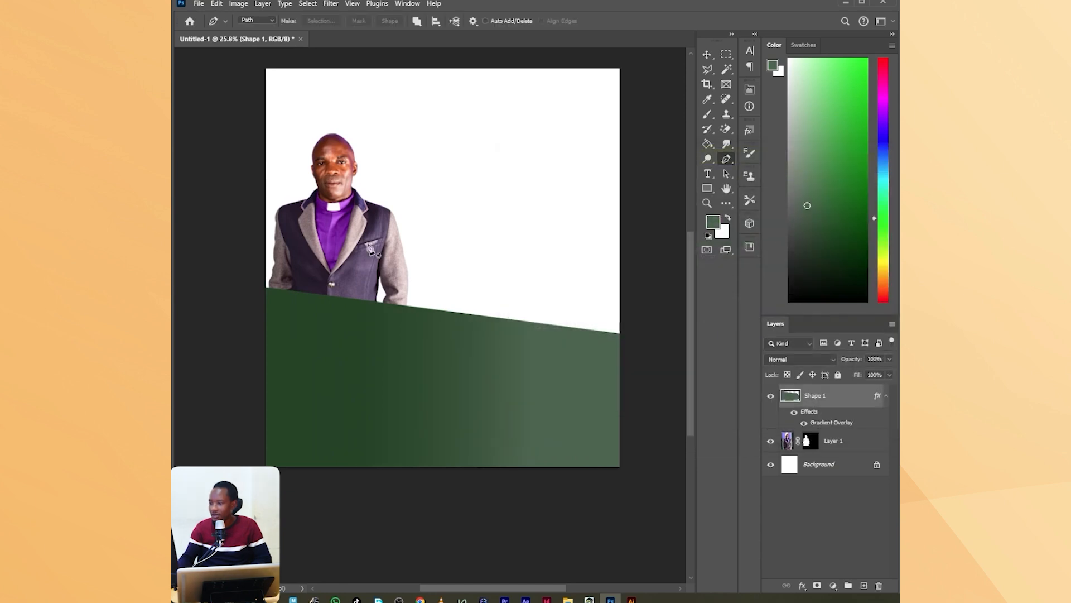
pyautogui.click(822, 448)
pyautogui.click(822, 460)
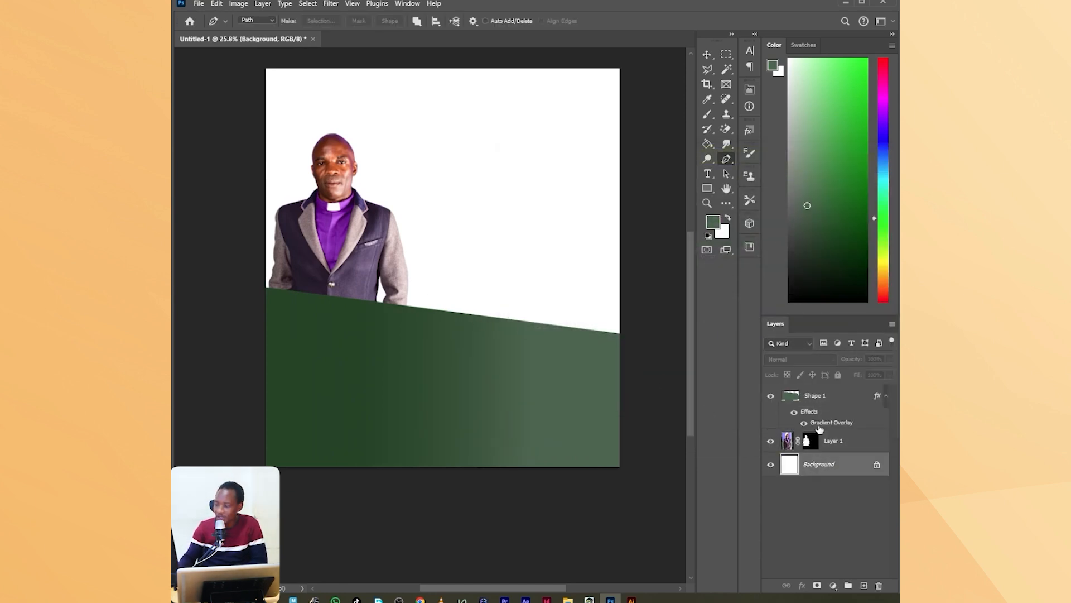
pyautogui.moveTo(824, 139); pyautogui.dragTo(788, 58)
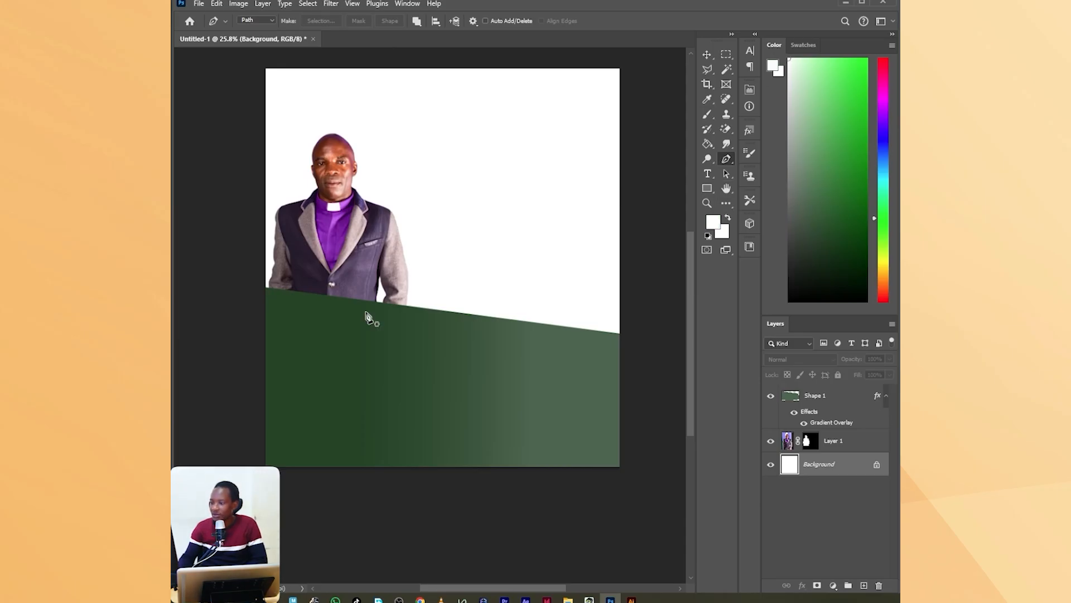
pyautogui.click(245, 279)
pyautogui.click(642, 303)
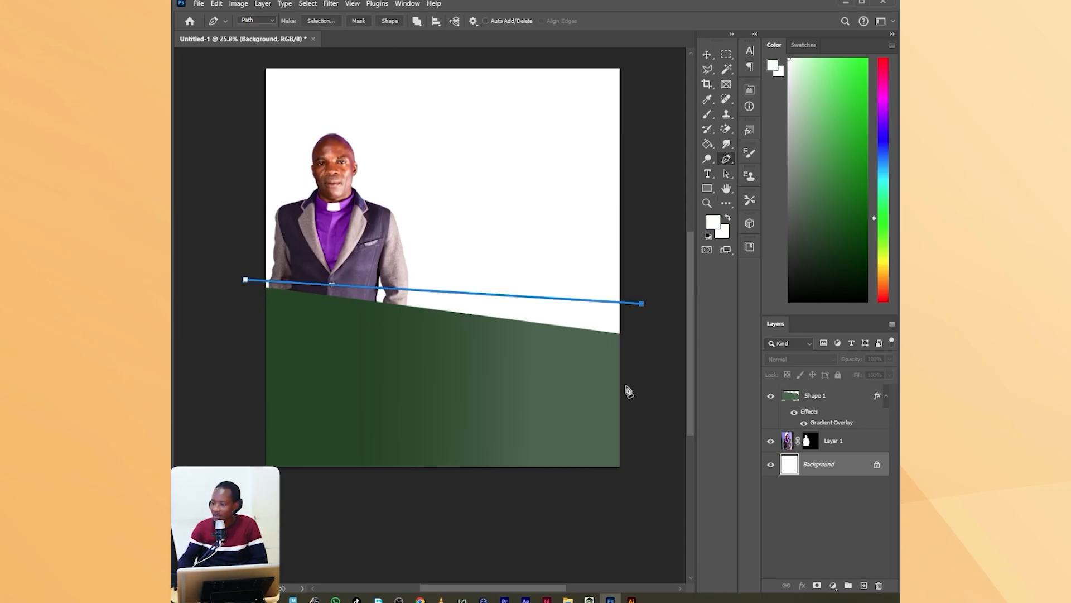
pyautogui.click(627, 388)
pyautogui.click(320, 364)
pyautogui.click(252, 319)
pyautogui.click(251, 310)
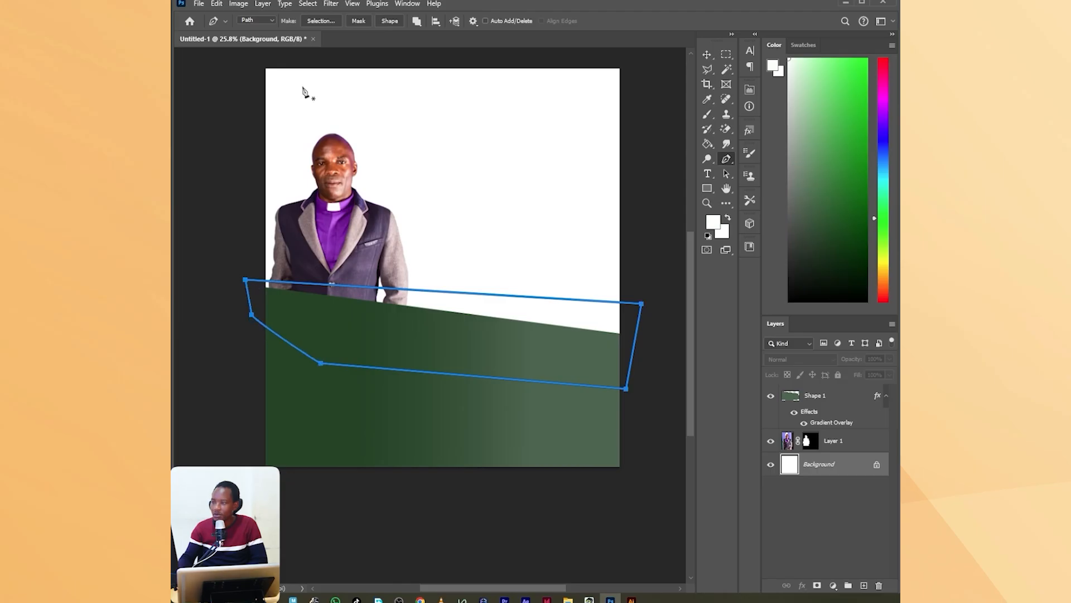
pyautogui.click(389, 21)
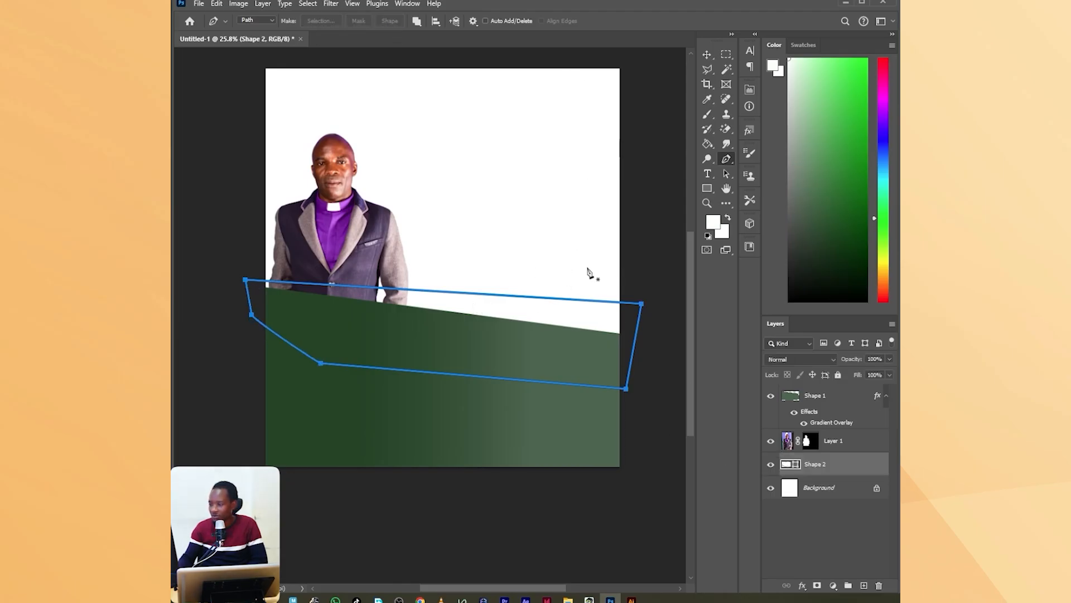
# With a light orange foreground color, draw a closed Pen path directly above Background, its upper edge rising above the white shape, and convert it into a shape.
pyautogui.click(793, 489)
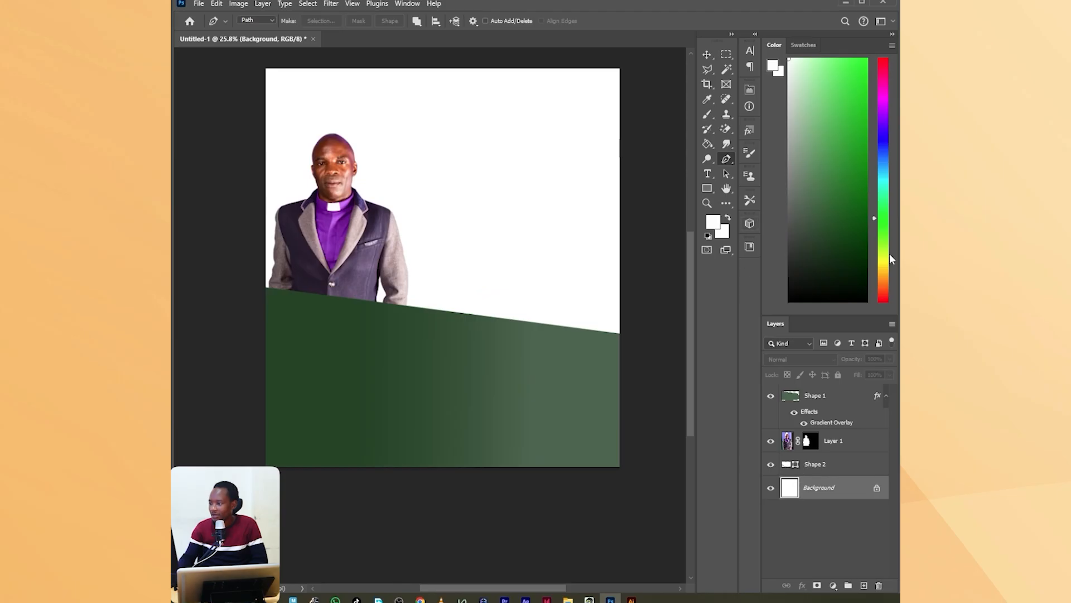
pyautogui.moveTo(889, 253); pyautogui.dragTo(887, 275)
pyautogui.click(835, 72)
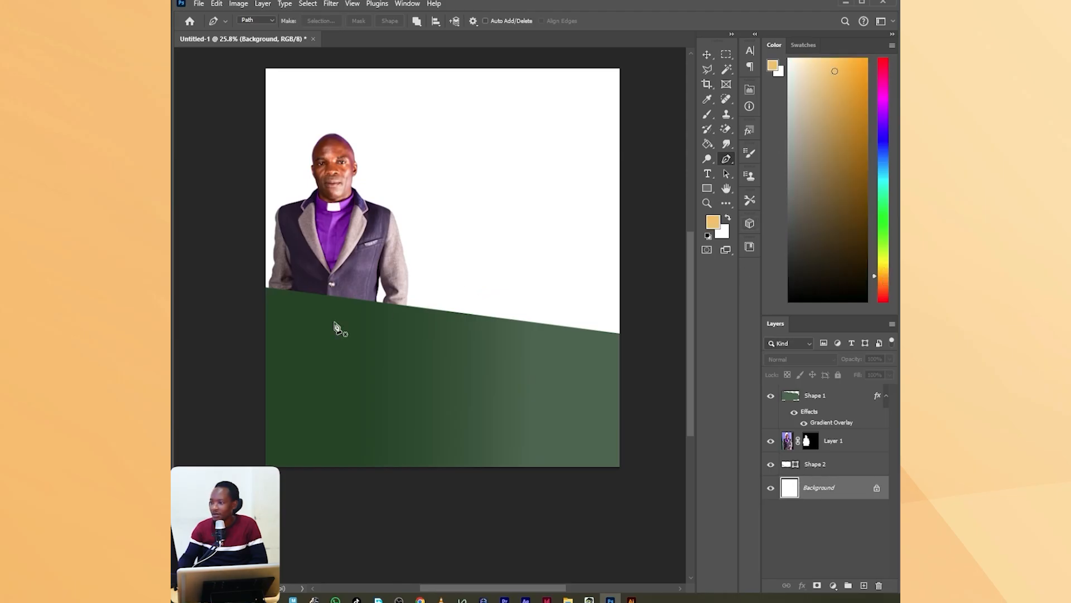
pyautogui.click(242, 279)
pyautogui.click(635, 286)
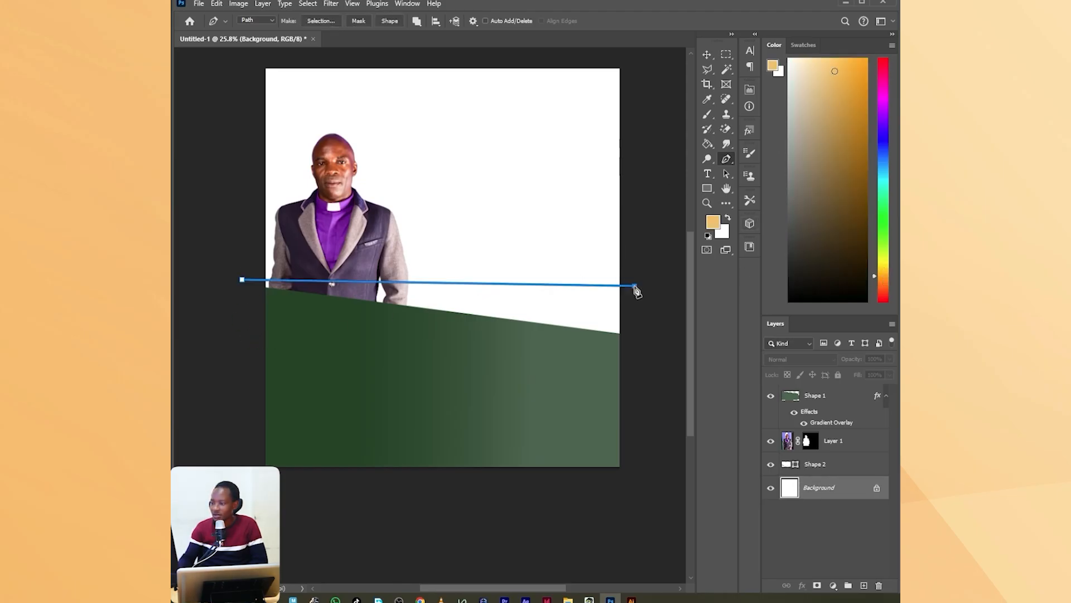
pyautogui.click(639, 378)
pyautogui.moveTo(413, 365); pyautogui.dragTo(395, 365)
pyautogui.click(246, 338)
pyautogui.click(241, 279)
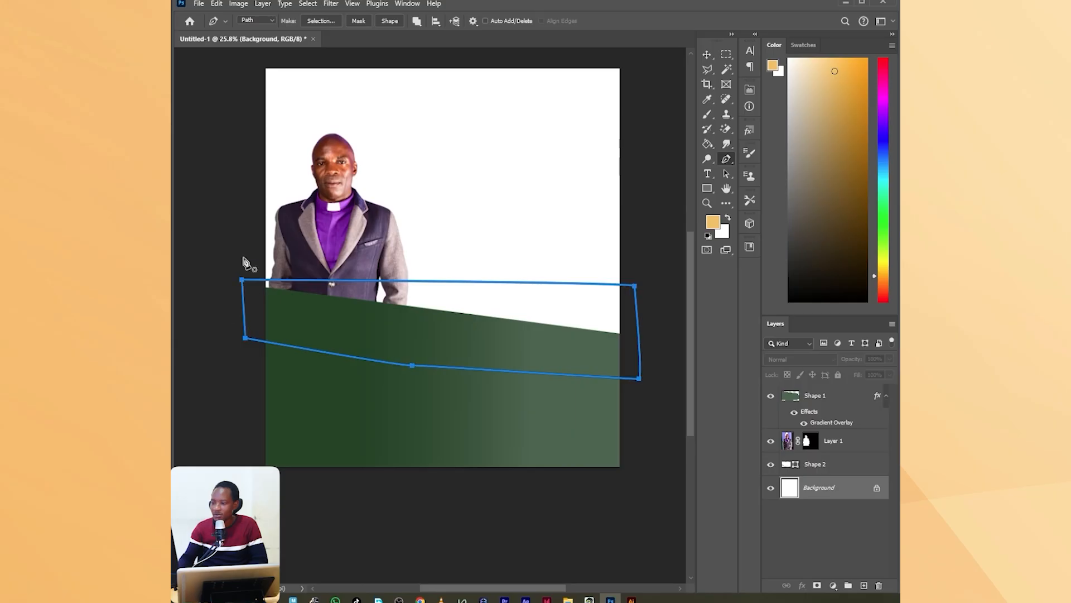
pyautogui.click(390, 21)
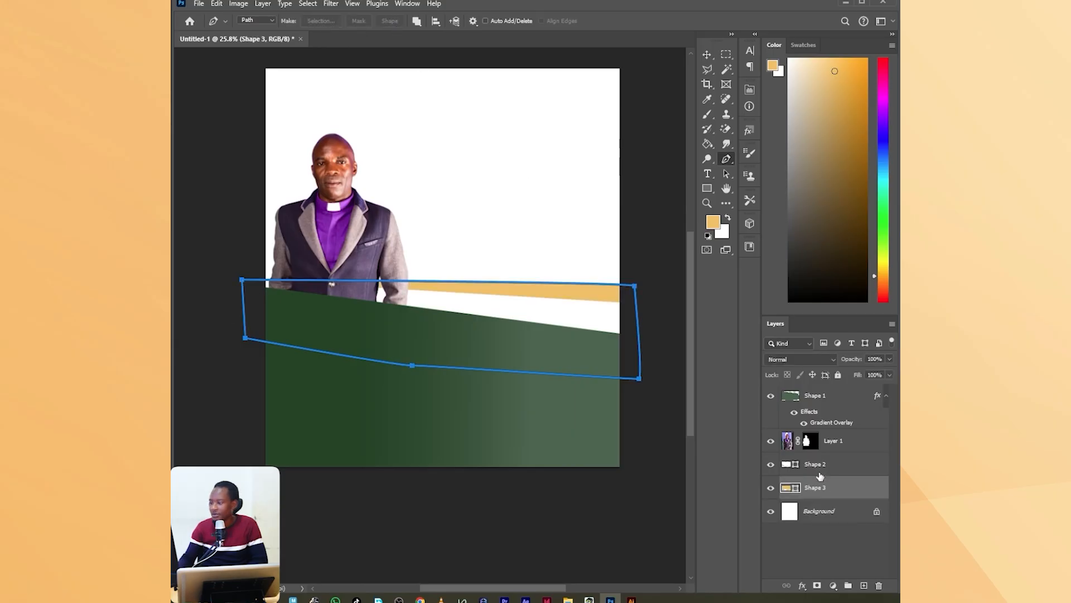
# Rasterize the orange shape's layer and rotate it by about -2.65°.
pyautogui.rightClick(835, 490)
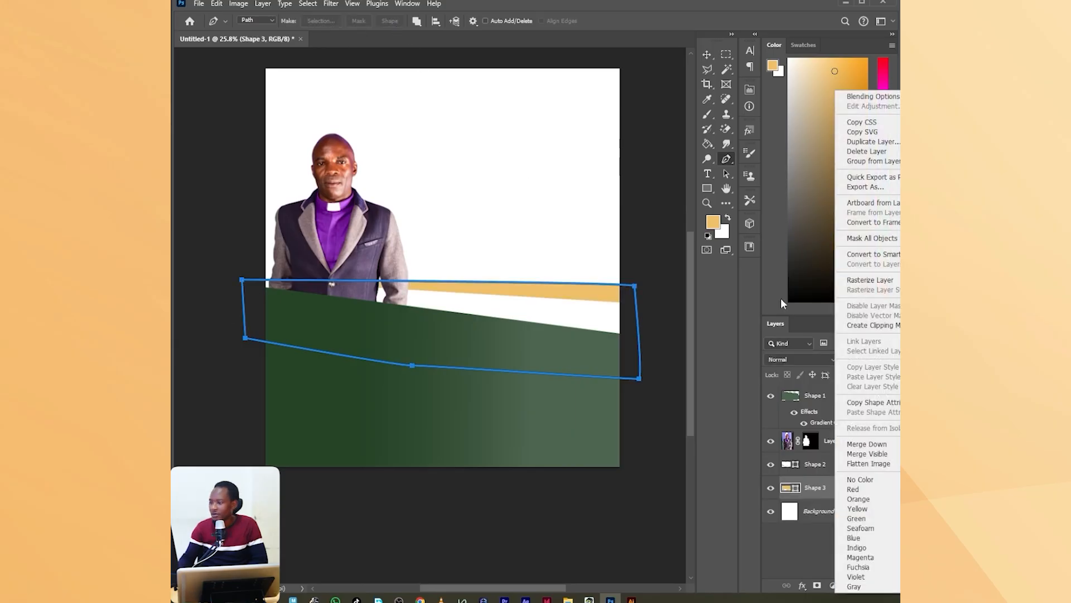
pyautogui.click(862, 280)
pyautogui.click(706, 54)
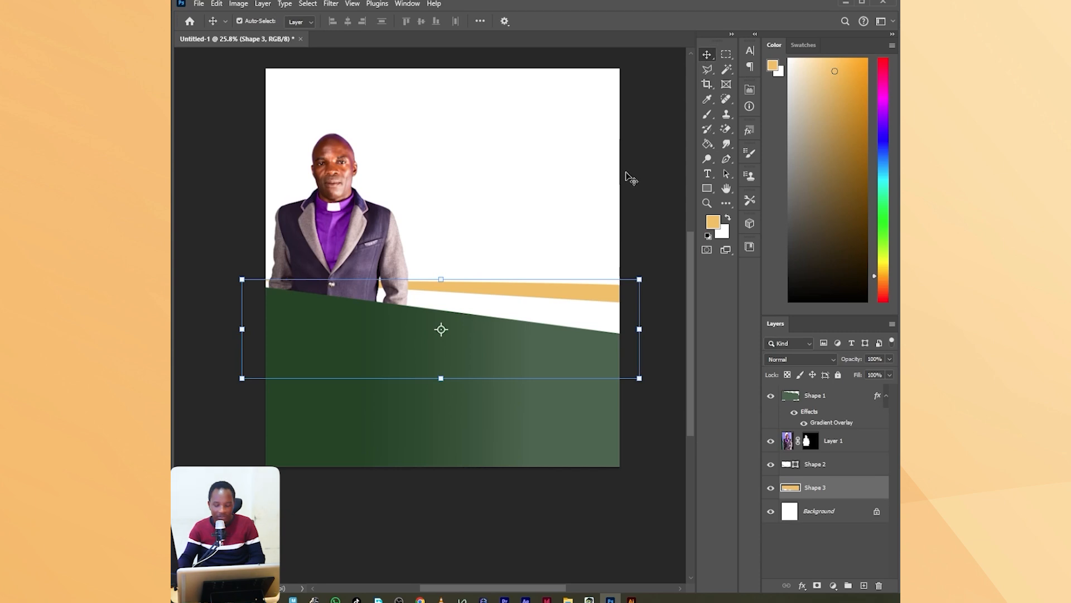
pyautogui.hotkey('ctrl', 't')
pyautogui.moveTo(509, 402)
pyautogui.mouseDown()
pyautogui.moveTo(524, 407)
pyautogui.moveTo(517, 402)
pyautogui.mouseUp()
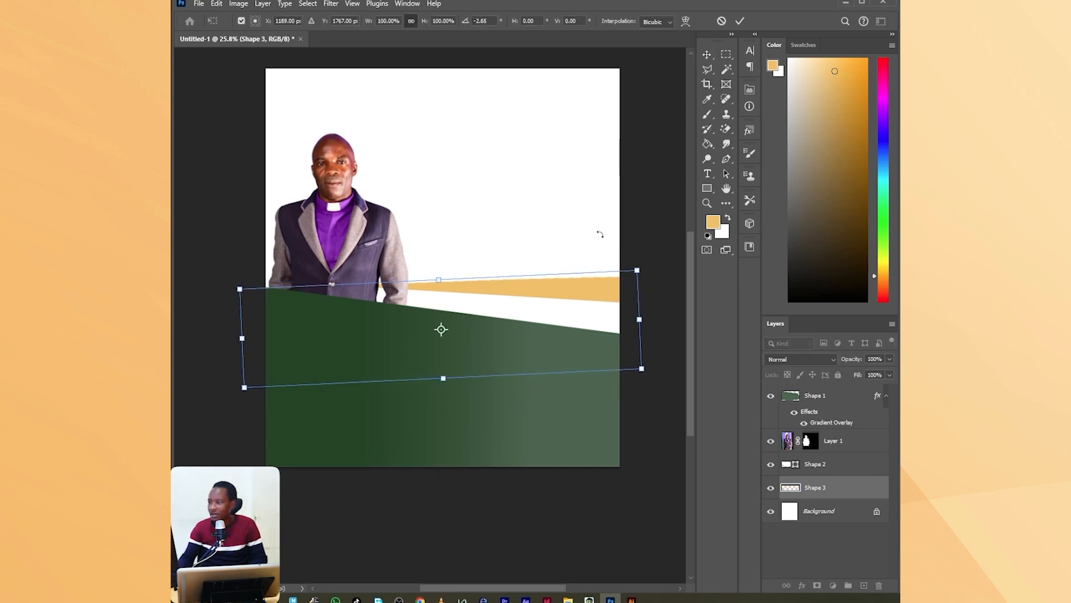
pyautogui.click(740, 21)
# Add a Drop Shadow to the green shape with an angle of -120° and an opacity of 34%.
pyautogui.click(820, 397)
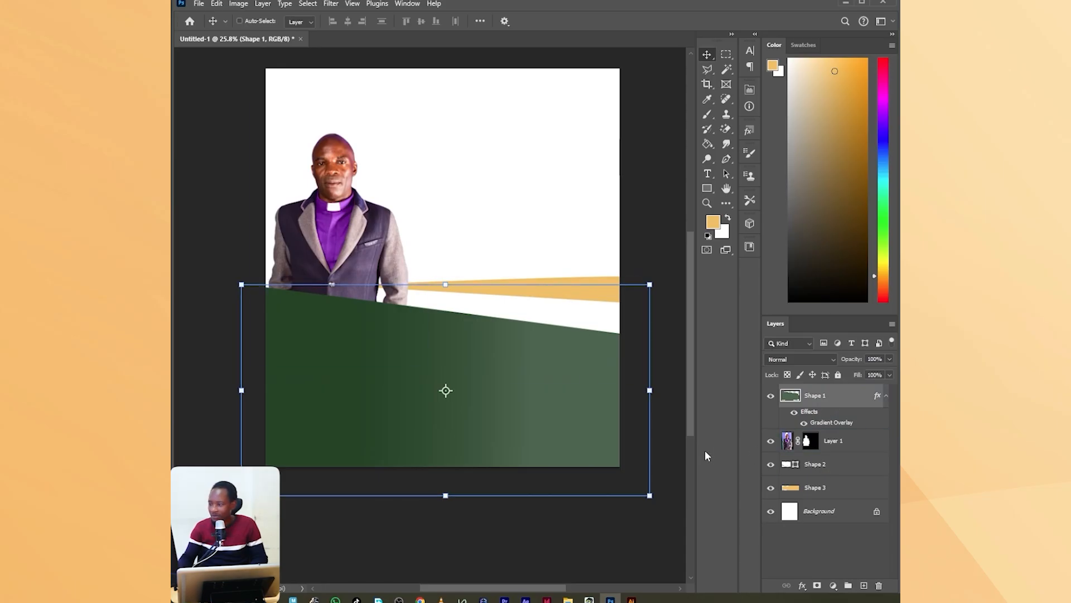
pyautogui.click(805, 585)
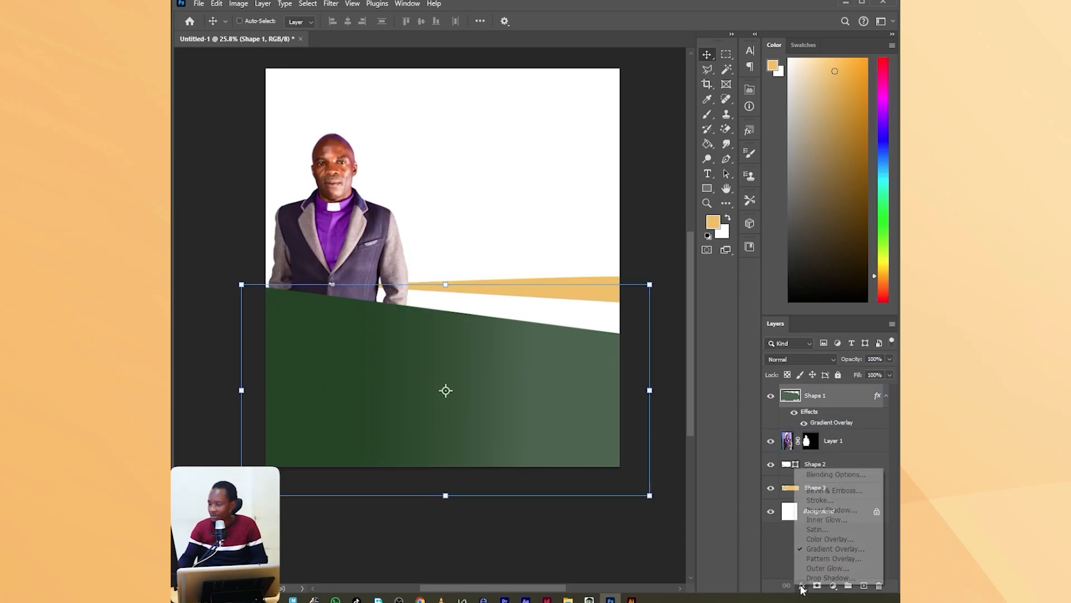
pyautogui.click(820, 579)
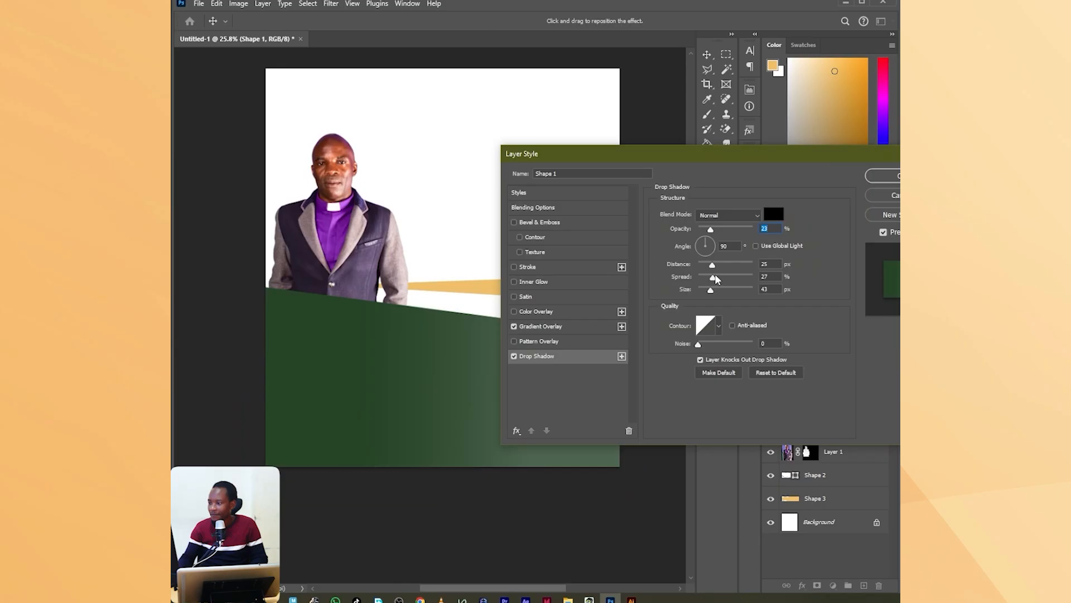
pyautogui.moveTo(705, 253); pyautogui.dragTo(703, 254)
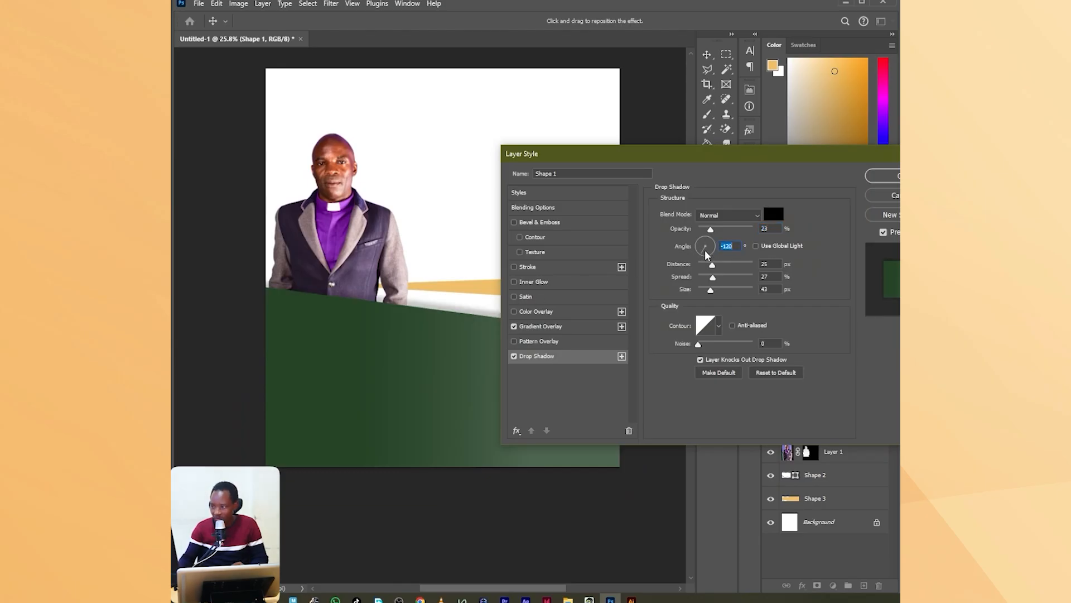
pyautogui.moveTo(710, 229); pyautogui.dragTo(715, 233)
pyautogui.click(897, 181)
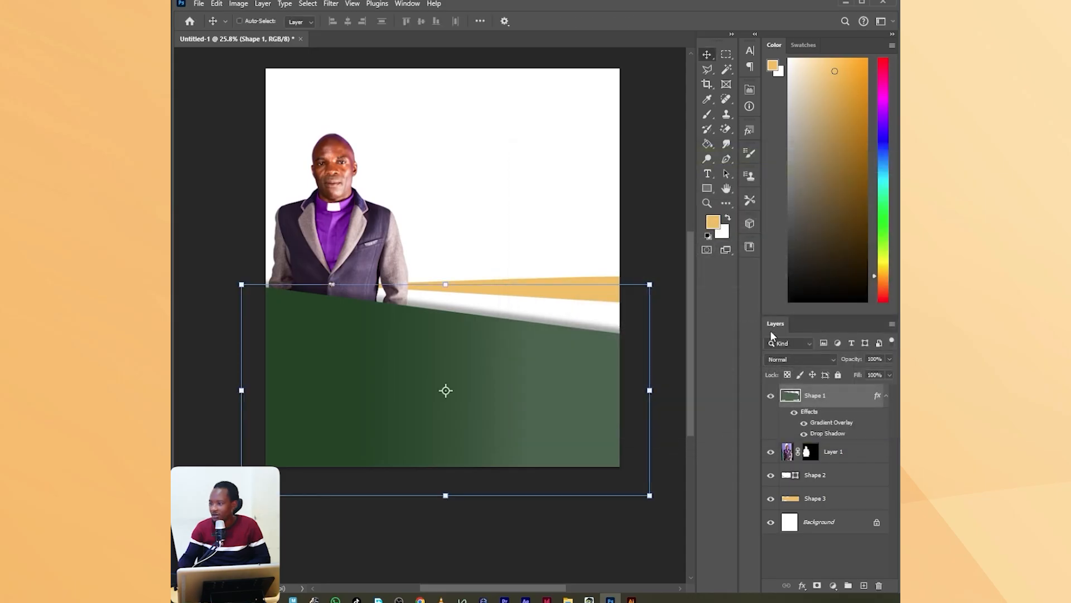
# Add a Drop Shadow to the white shape with 34% opacity and an angle of -120°.
pyautogui.click(818, 475)
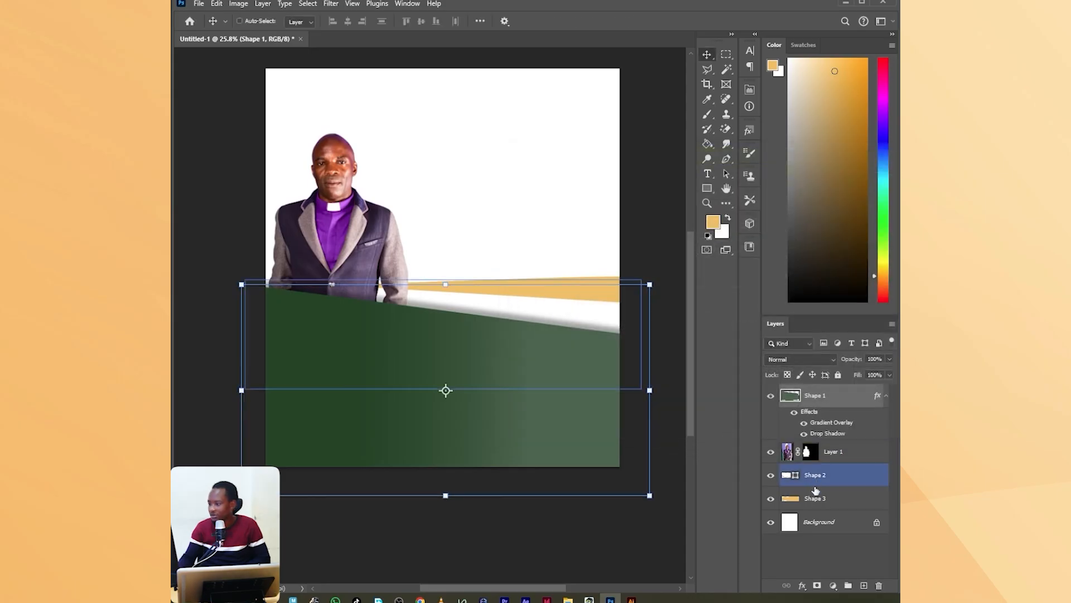
pyautogui.click(802, 585)
pyautogui.click(816, 582)
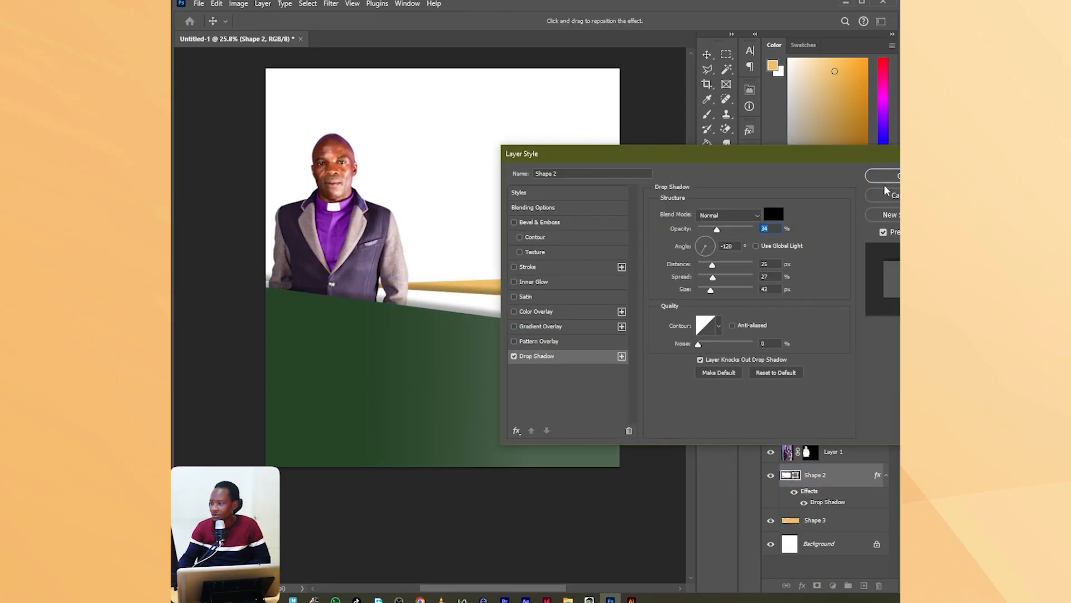
pyautogui.click(886, 190)
# Add a Drop Shadow with the same settings to the orange shape.
pyautogui.click(821, 524)
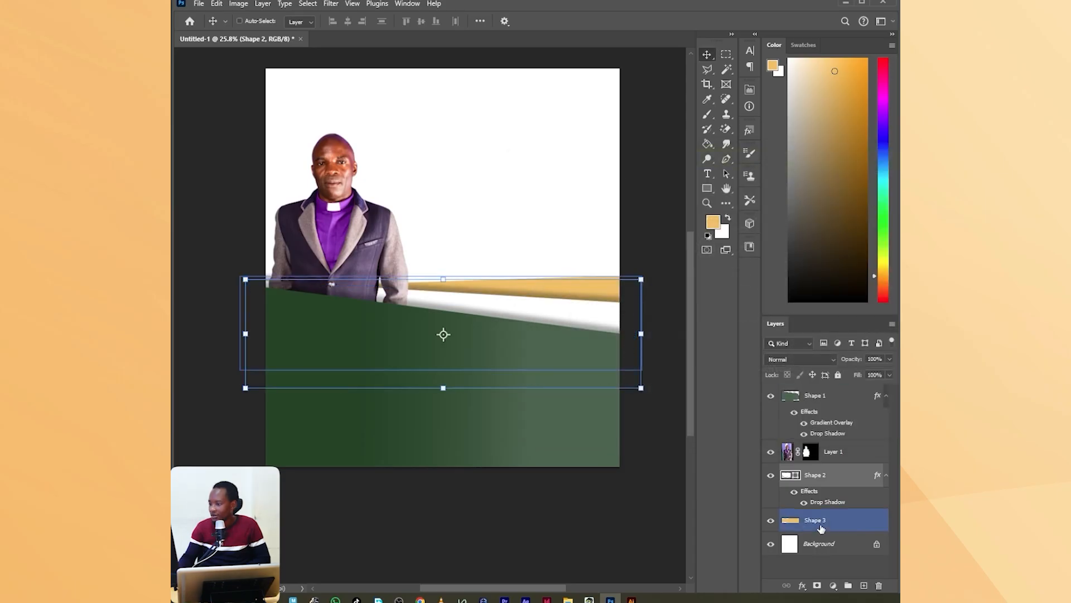
pyautogui.click(802, 585)
pyautogui.click(809, 577)
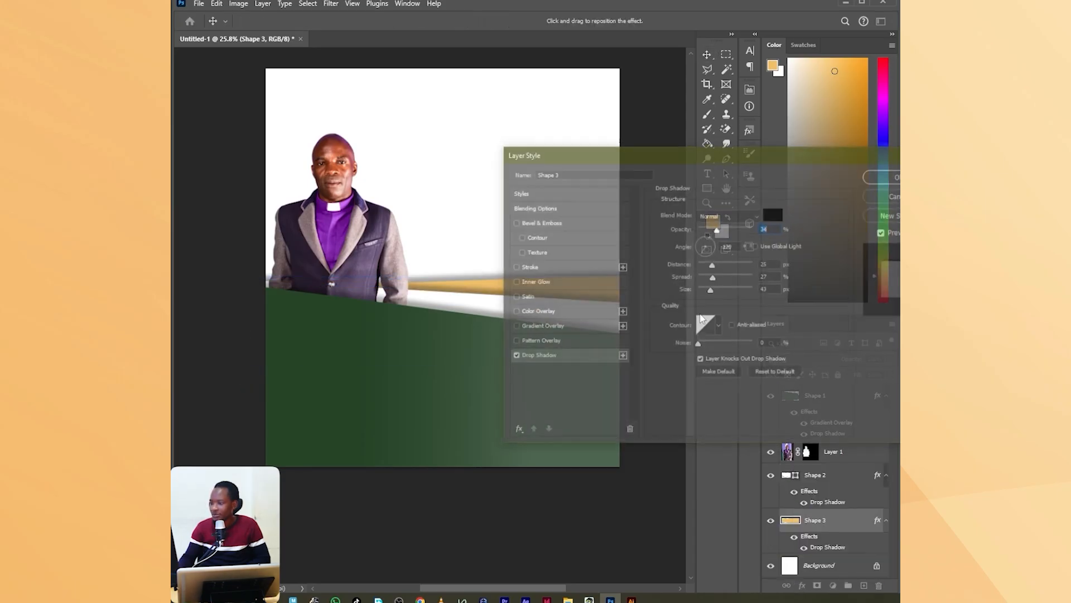
pyautogui.click(885, 176)
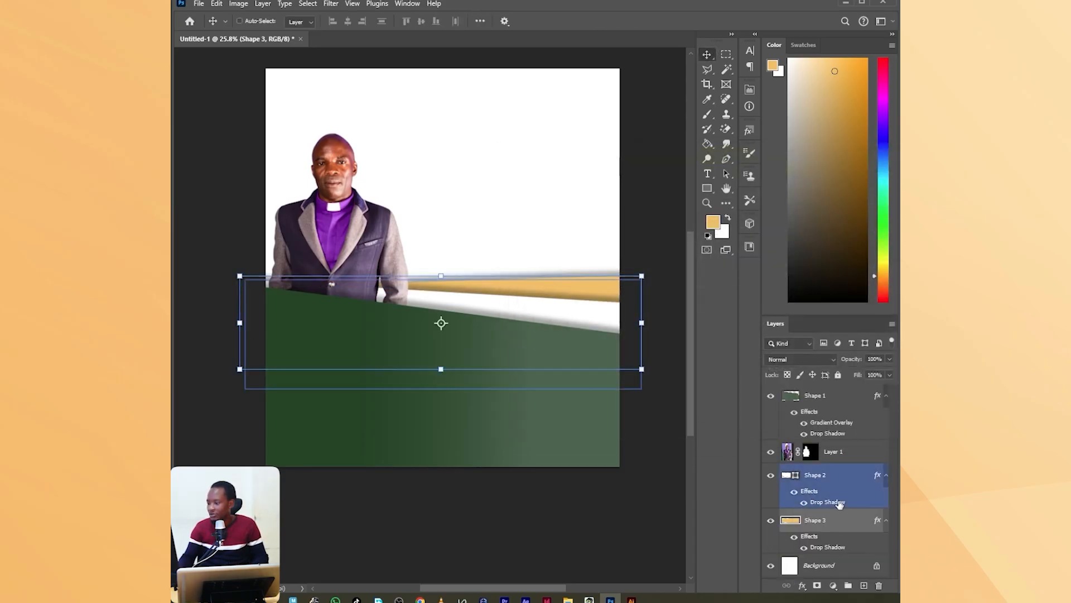
# Select the portrait and all three shape layers and move them together slightly down the canvas.
pyautogui.keyDown('shift'); pyautogui.click(810, 393); pyautogui.keyUp('shift')
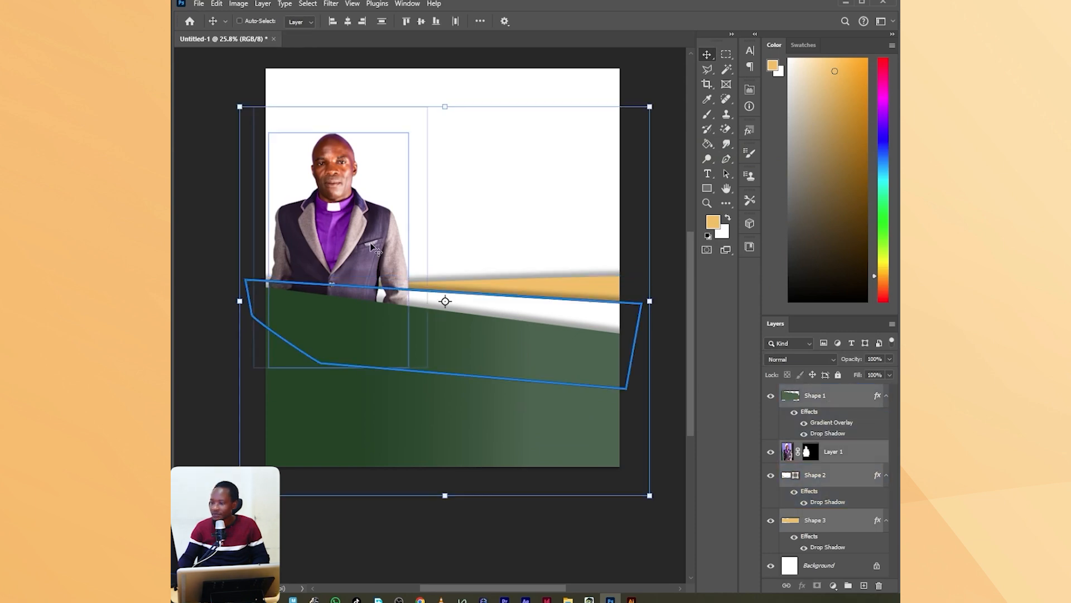
pyautogui.moveTo(347, 223)
pyautogui.mouseDown()
pyautogui.moveTo(344, 243)
pyautogui.moveTo(345, 232)
pyautogui.mouseUp()
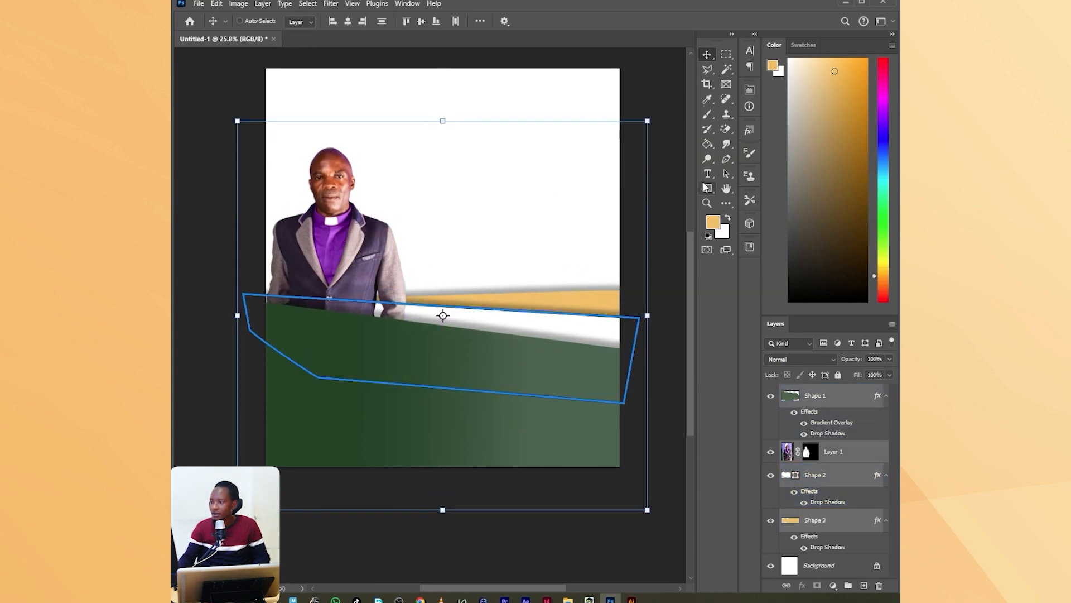
# Add the text SUNDAY in light orange Anton Regular on the white area beside the portrait's head.
pyautogui.click(707, 173)
pyautogui.click(457, 163)
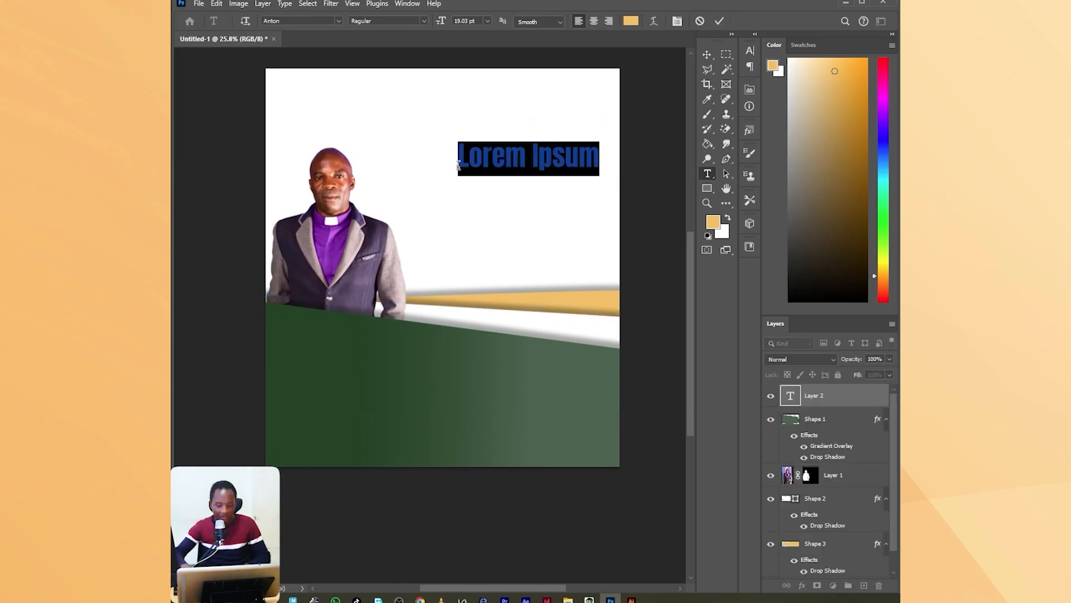
pyautogui.write('SU')
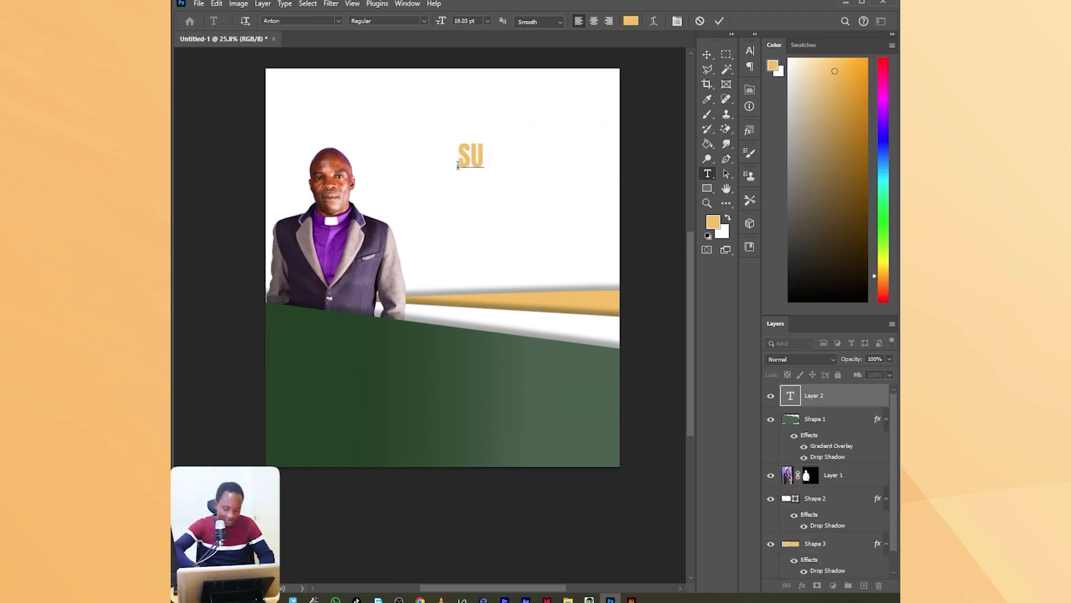
pyautogui.write('NDAY')
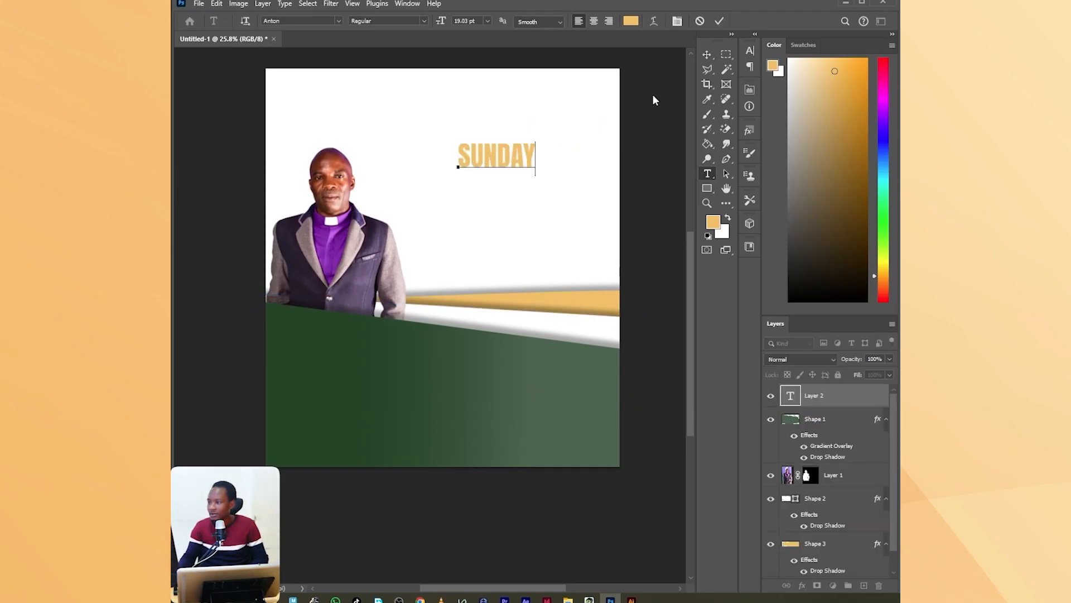
pyautogui.click(720, 20)
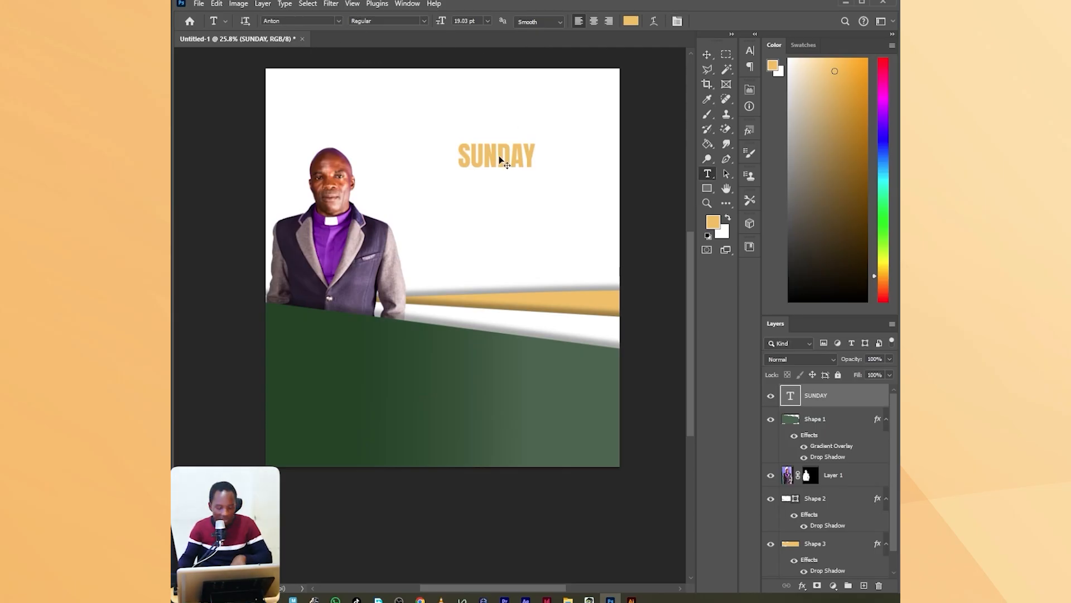
# Scale the SUNDAY text to about 200% and position it beside the portrait, above the orange stripe.
pyautogui.hotkey('ctrl', 't')
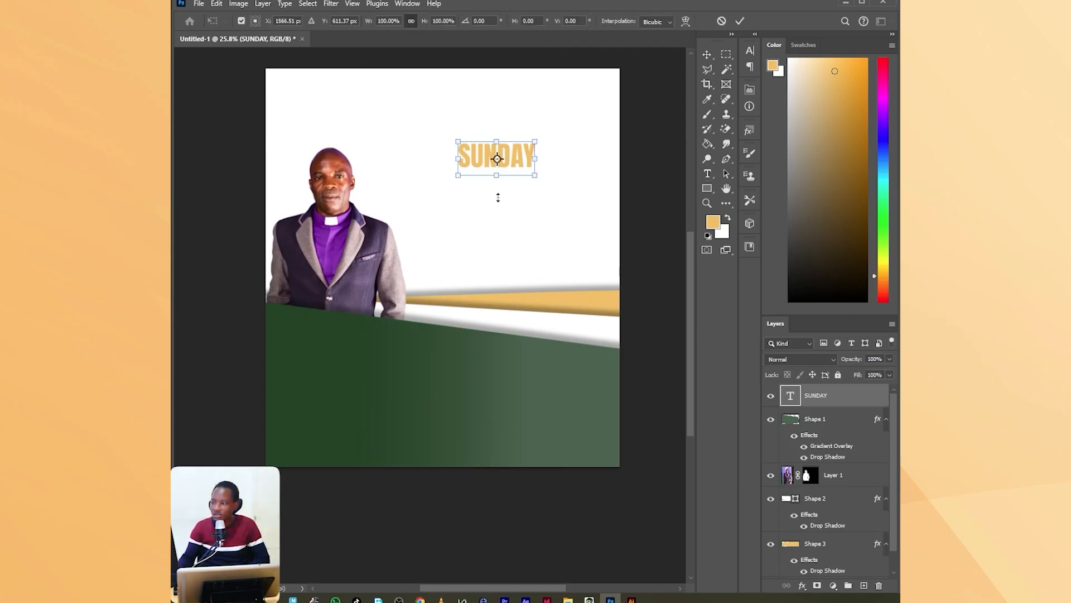
pyautogui.moveTo(496, 174); pyautogui.dragTo(512, 236)
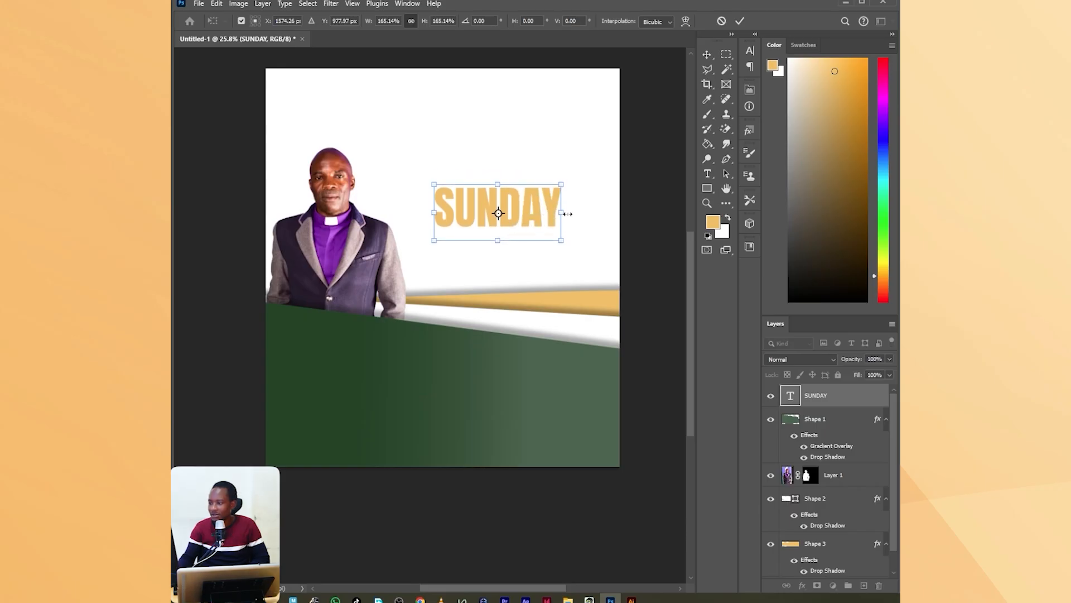
pyautogui.moveTo(567, 214); pyautogui.dragTo(541, 212)
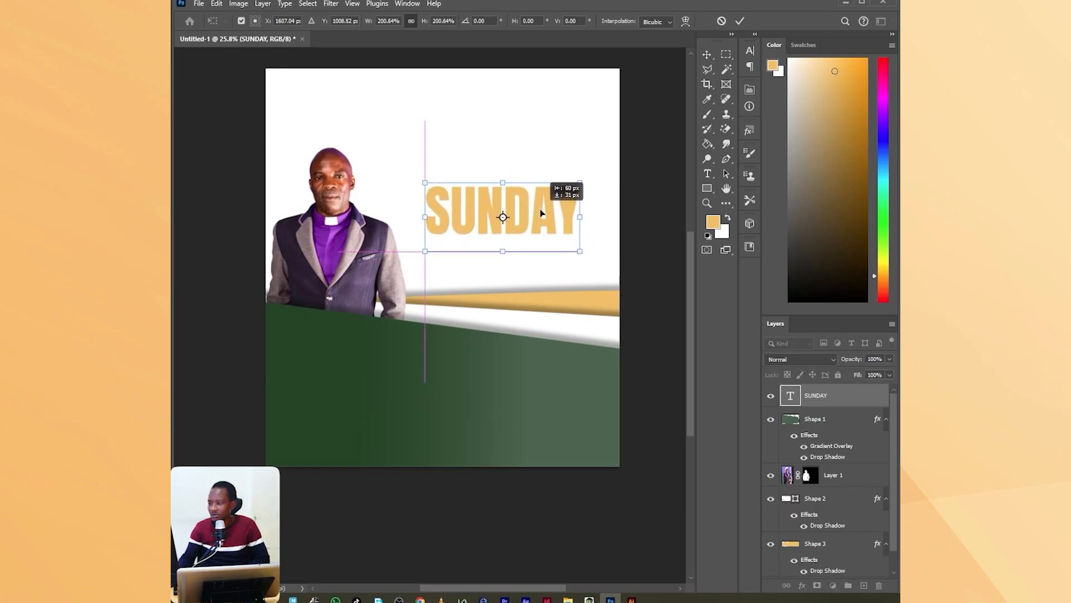
pyautogui.click(740, 21)
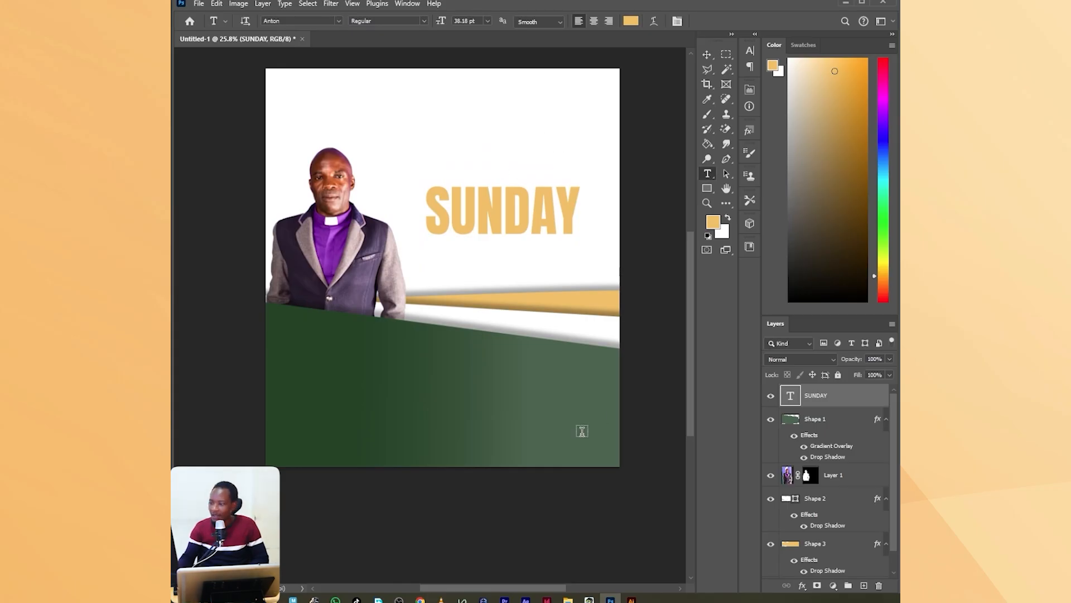
# Switch to the file browser and place the blue bokeh image 7248962_3550403.jpg from the BACKGROUNDS folder into the poster.
pyautogui.click(569, 599)
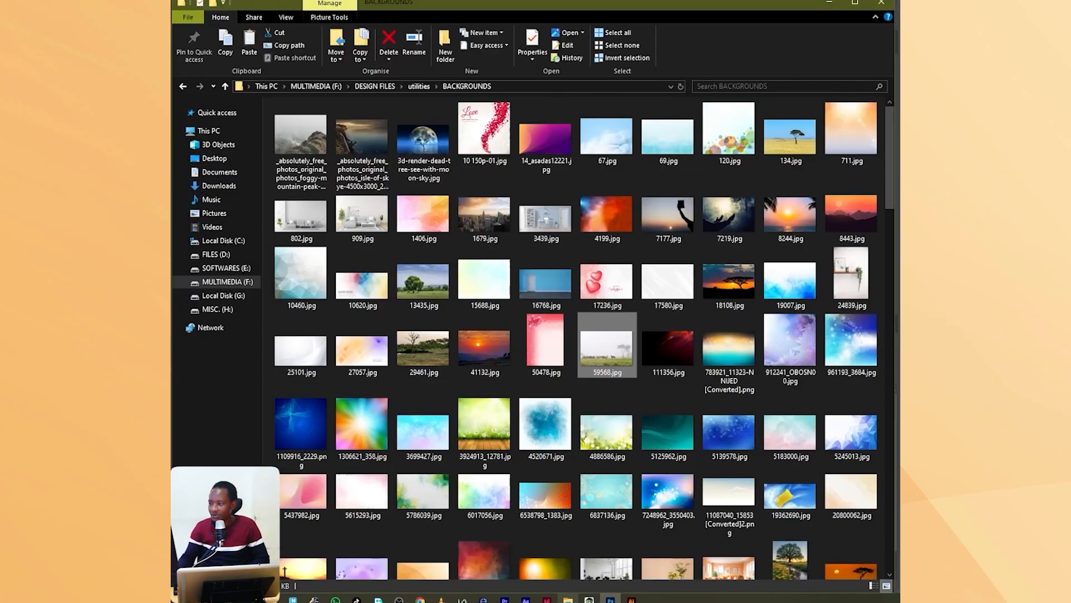
pyautogui.scroll(-10, 676, 389)
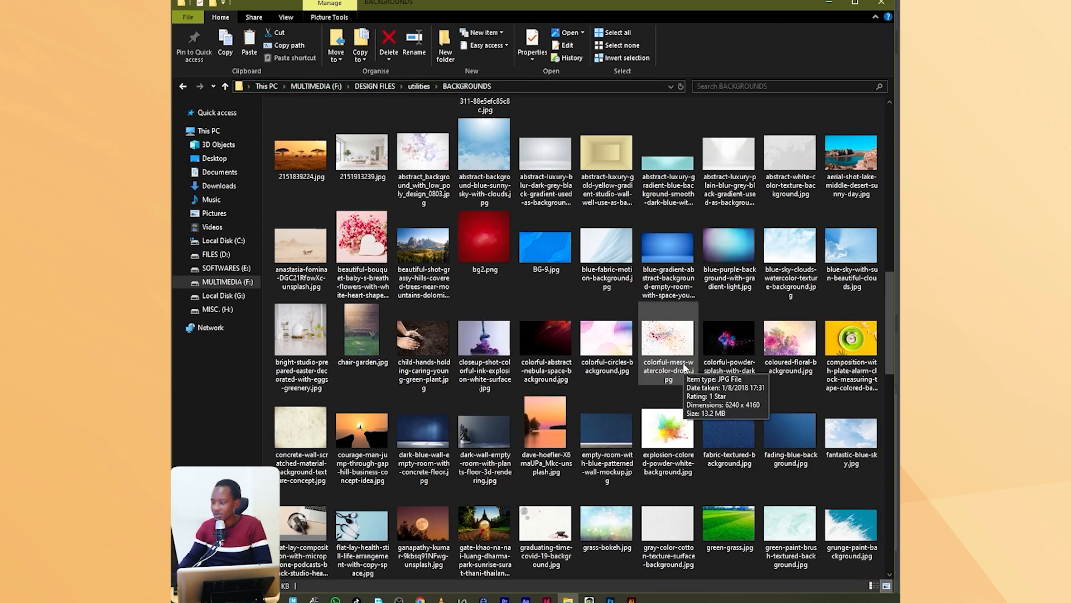
pyautogui.scroll(3, 685, 368)
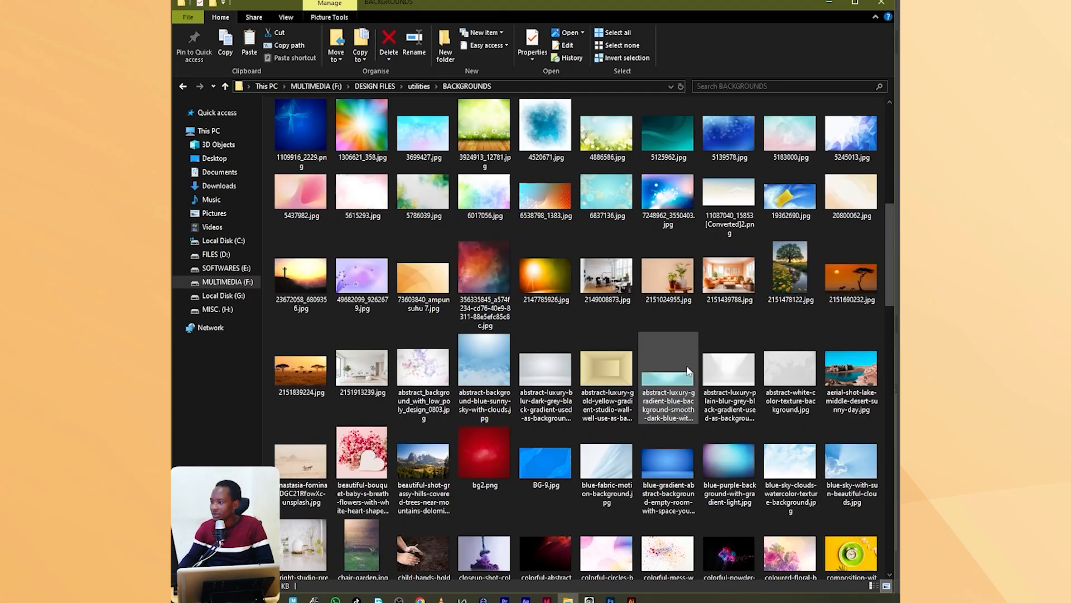
pyautogui.moveTo(677, 203); pyautogui.dragTo(489, 223)
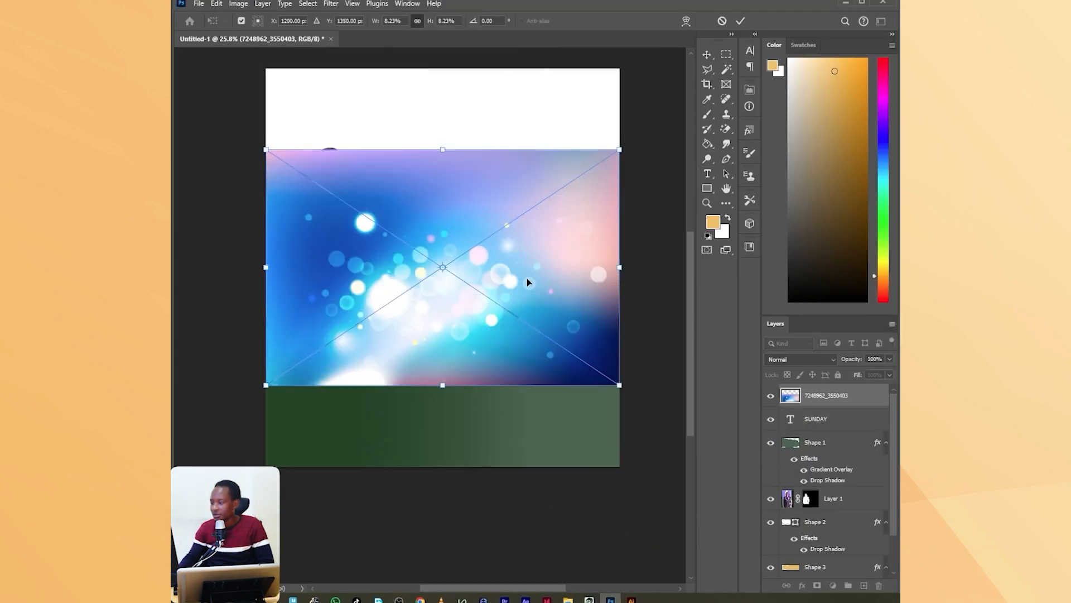
# Scale the placed bokeh image down slightly and position it so it covers the SUNDAY text.
pyautogui.moveTo(527, 278); pyautogui.dragTo(536, 244)
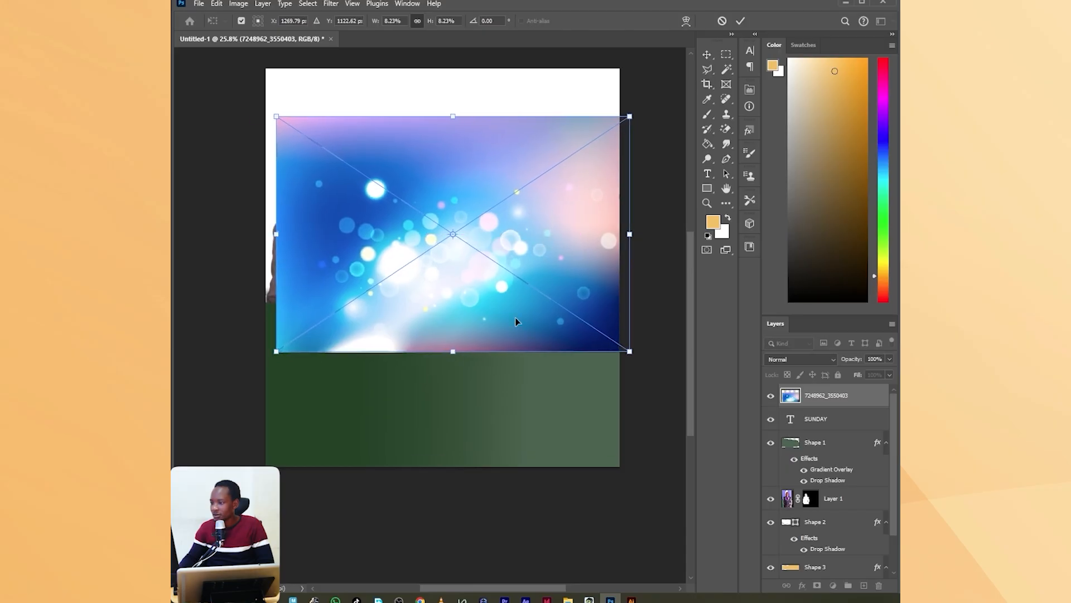
pyautogui.moveTo(450, 355); pyautogui.dragTo(452, 313)
pyautogui.moveTo(568, 207); pyautogui.dragTo(587, 259)
pyautogui.click(742, 21)
# Rasterize the bokeh image layer and clip it to the SUNDAY text with a clipping mask.
pyautogui.rightClick(849, 396)
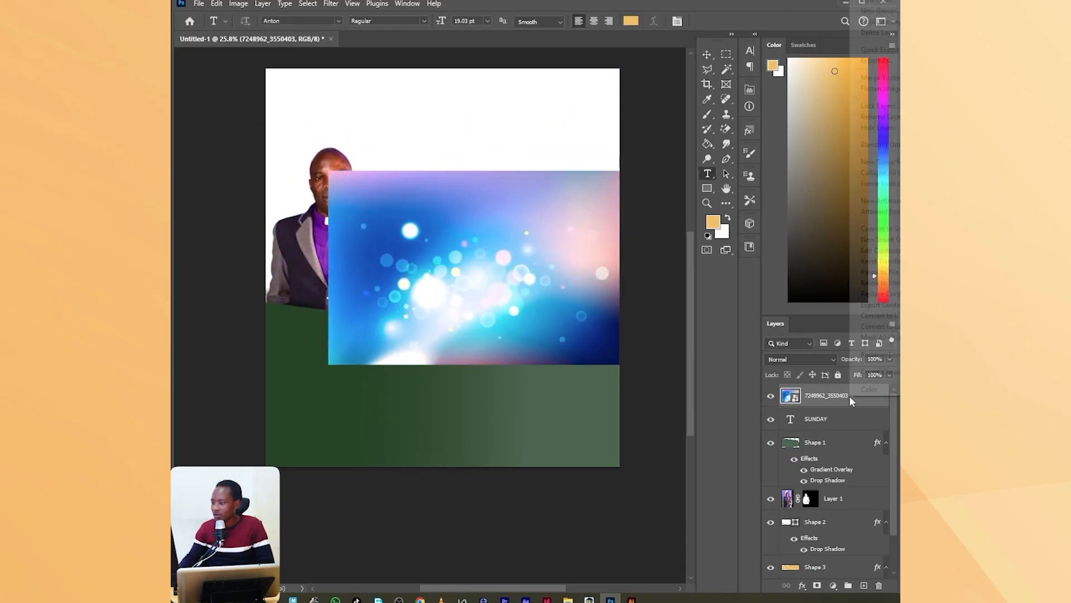
pyautogui.click(874, 354)
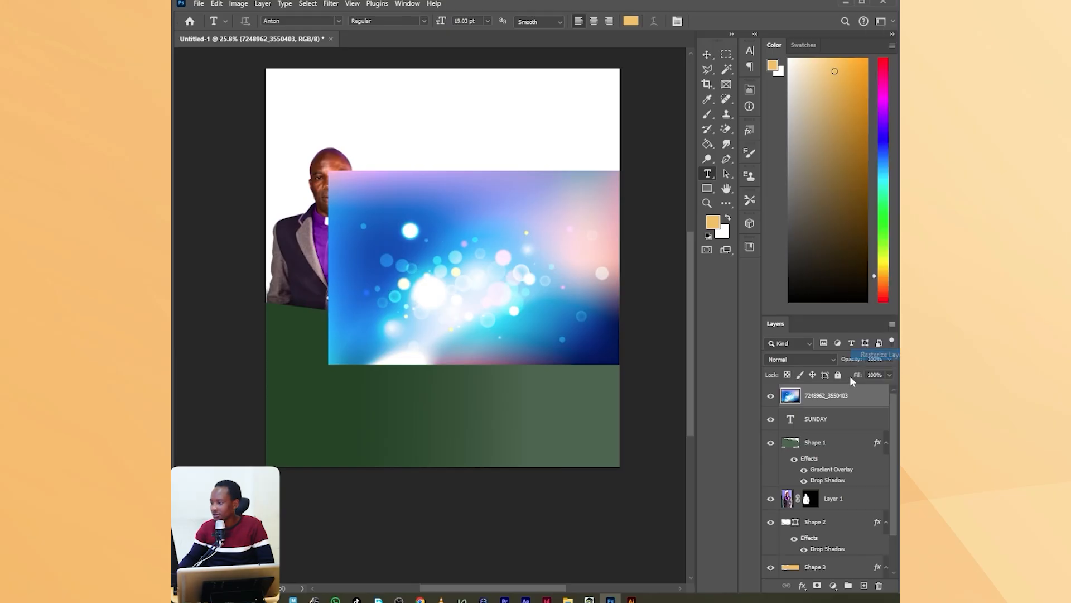
pyautogui.rightClick(834, 394)
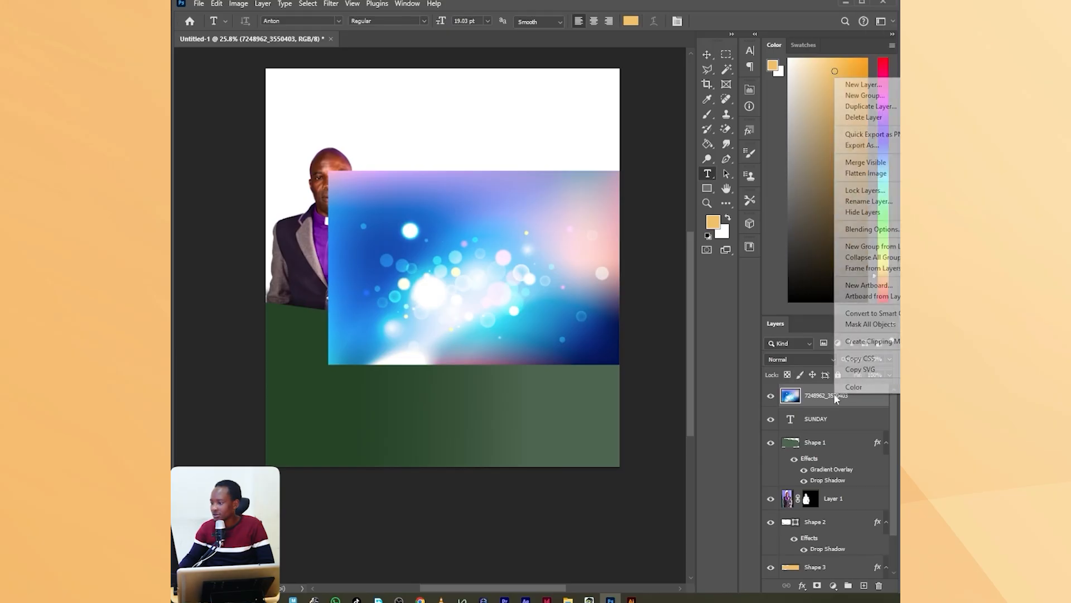
pyautogui.click(868, 342)
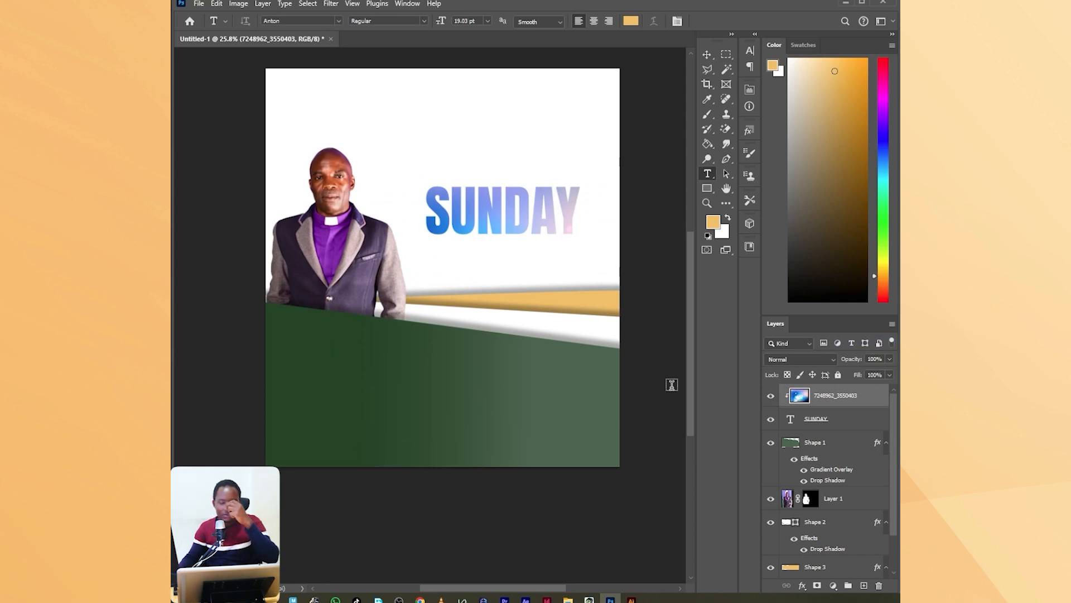
# Reposition the clipped bokeh image so its blue and pink tones run across the SUNDAY letters.
pyautogui.click(707, 54)
pyautogui.moveTo(528, 260); pyautogui.dragTo(534, 296)
pyautogui.moveTo(534, 302); pyautogui.dragTo(534, 246)
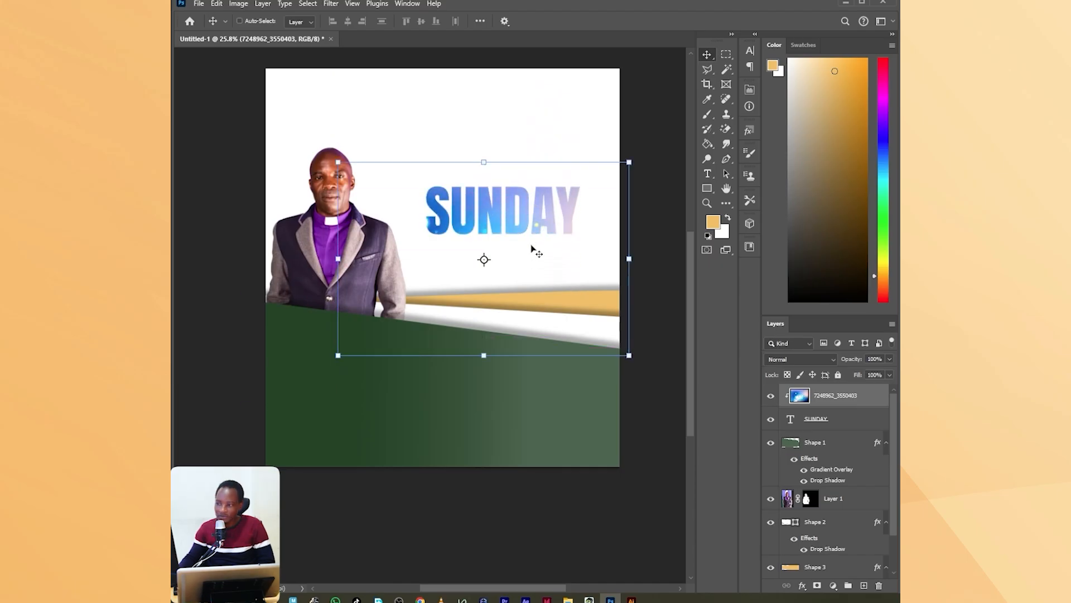
pyautogui.click(795, 428)
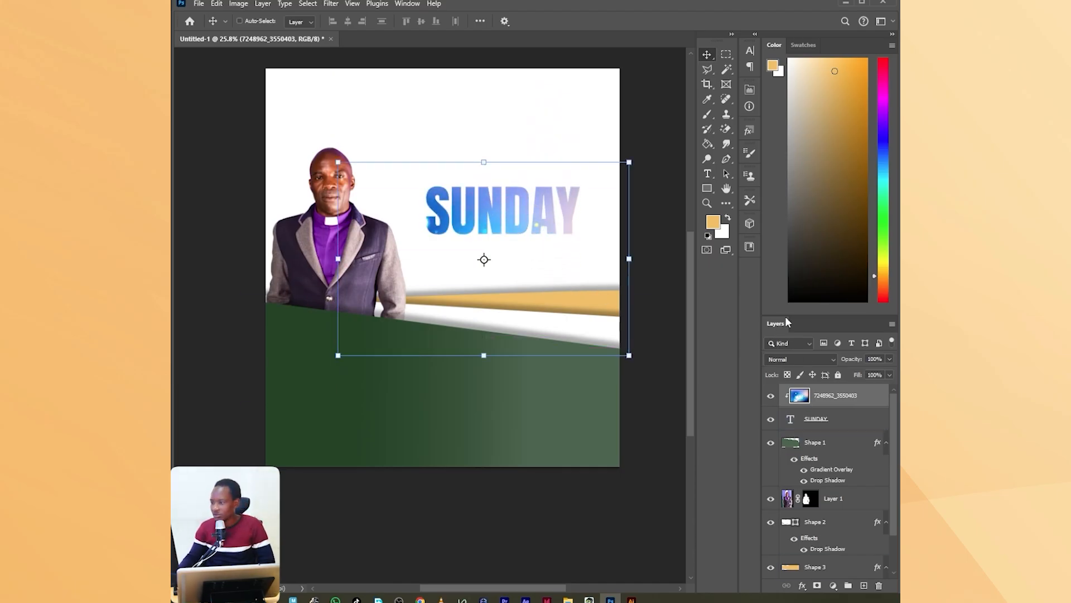
# Place the city skyline image 1679.jpg from the BACKGROUNDS folder and move its layer directly above the Background layer.
pyautogui.click(560, 596)
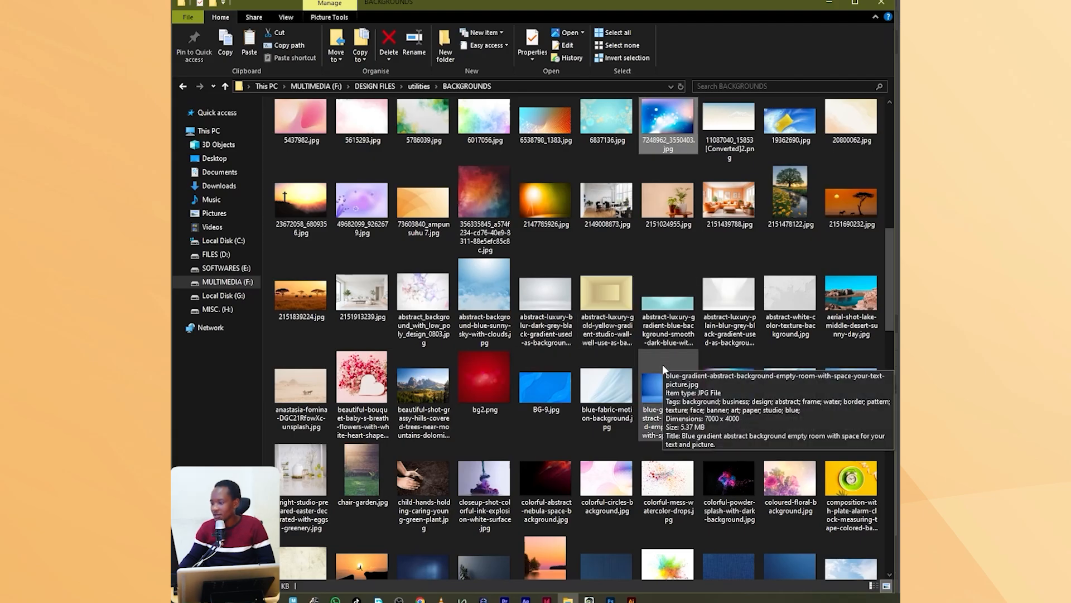
pyautogui.scroll(-3, 662, 363)
pyautogui.scroll(-4, 662, 368)
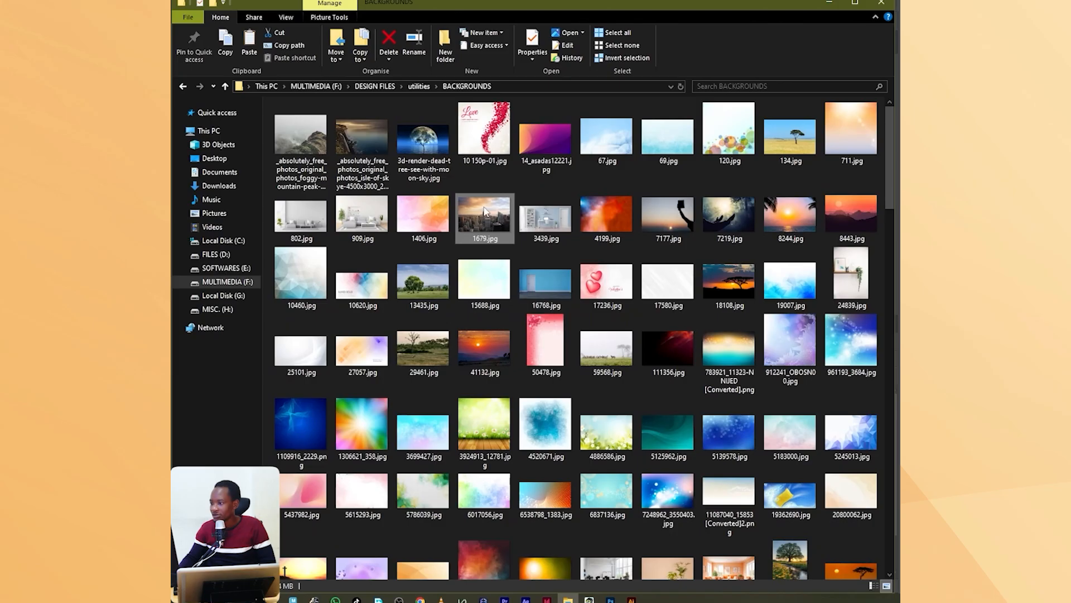
pyautogui.scroll(-3, 612, 561)
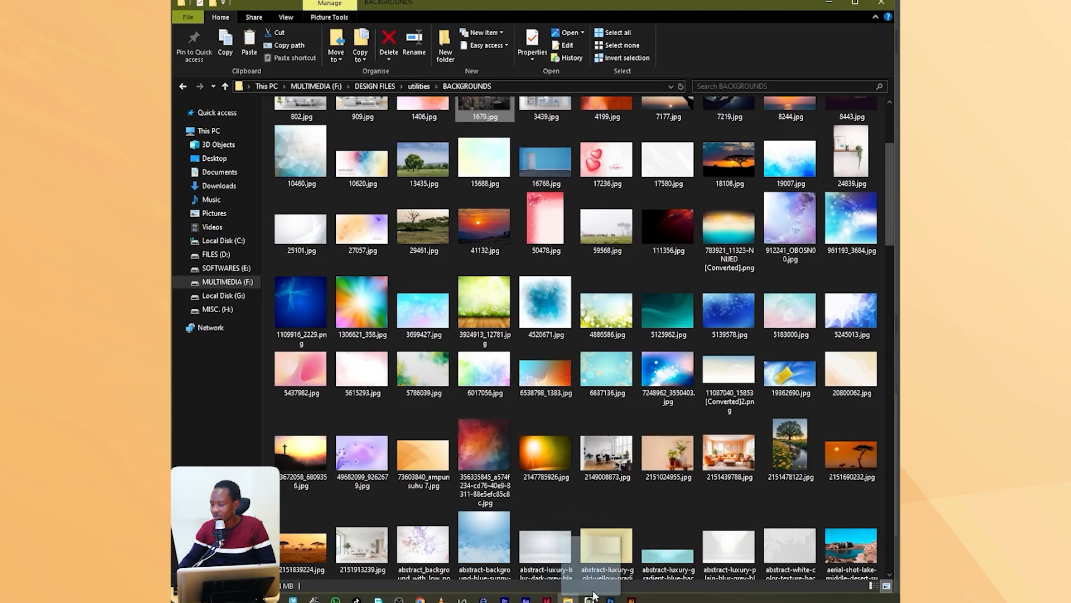
pyautogui.moveTo(593, 596); pyautogui.dragTo(466, 349)
pyautogui.press('Return')
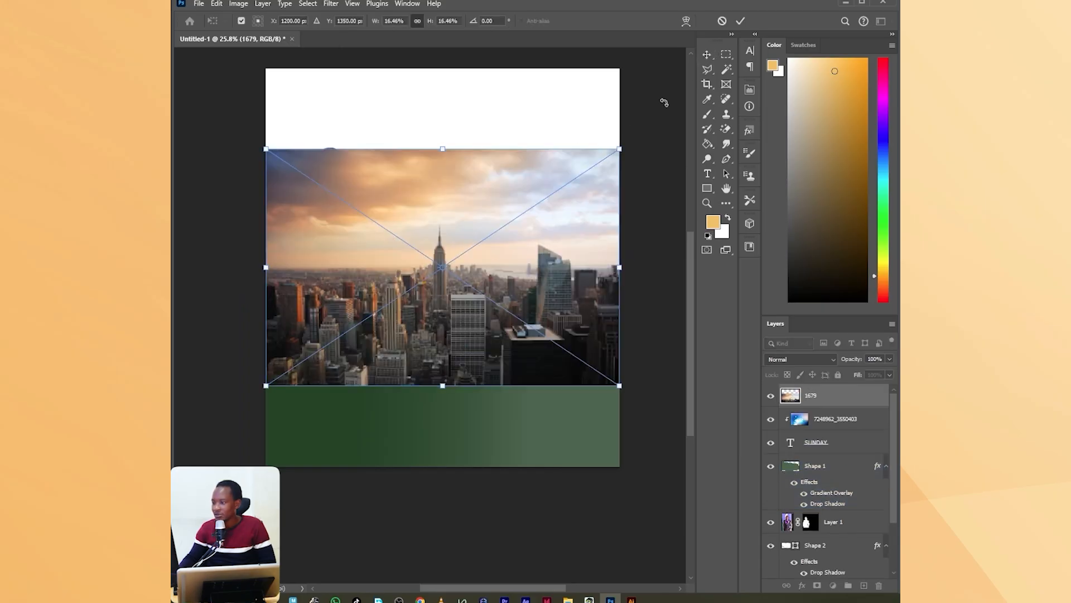
pyautogui.click(741, 20)
pyautogui.moveTo(865, 396); pyautogui.dragTo(869, 552)
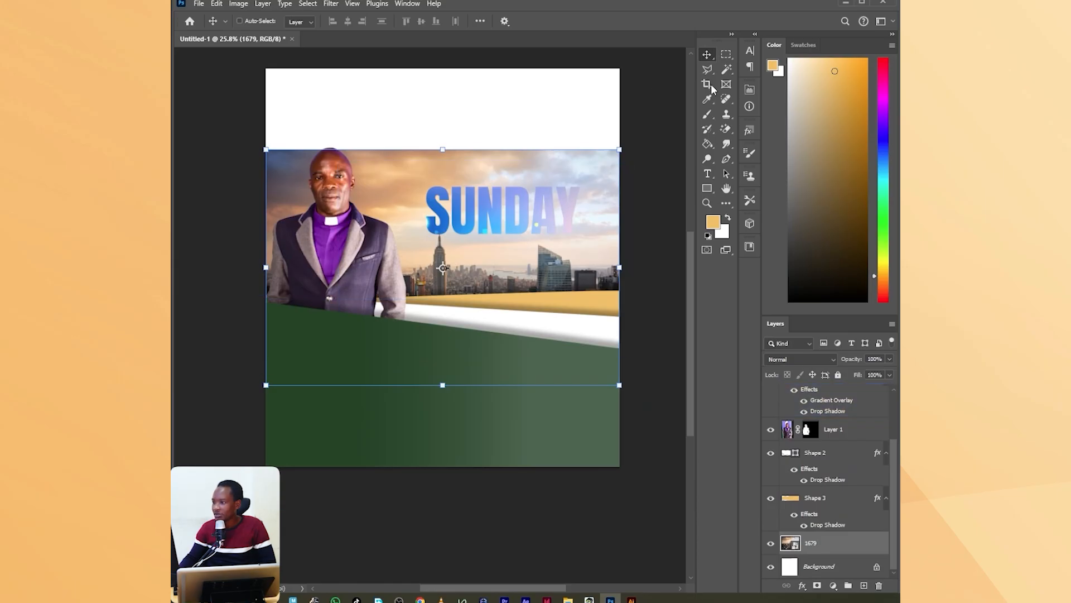
# Choose the Brush tool and rasterize the city skyline layer 1679.
pyautogui.click(709, 116)
pyautogui.rightClick(837, 552)
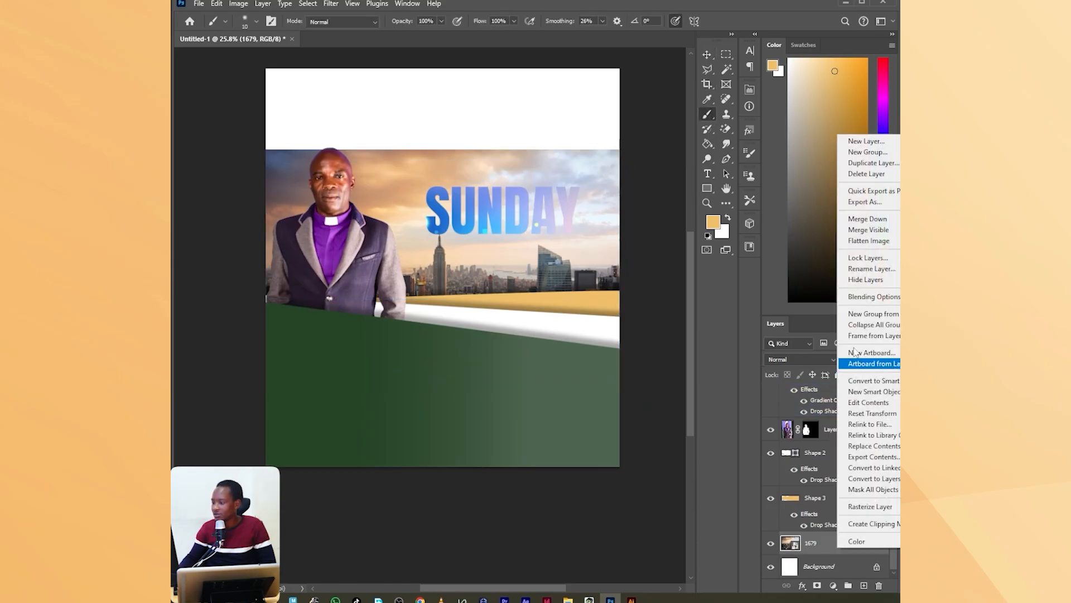
pyautogui.click(871, 506)
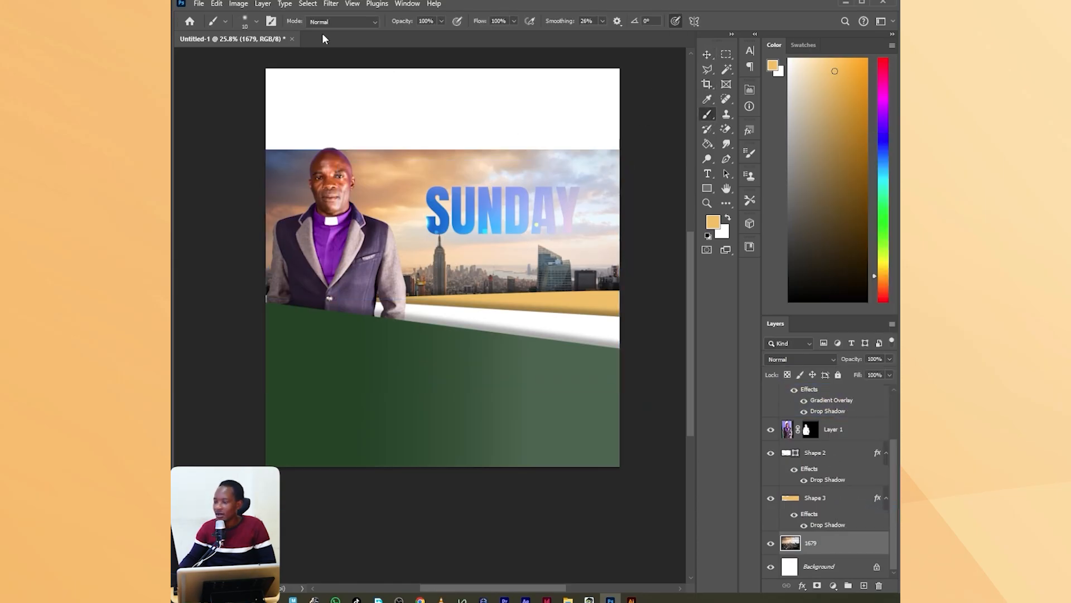
# Set up a Soft Round brush at 495 px with 0% hardness.
pyautogui.click(256, 21)
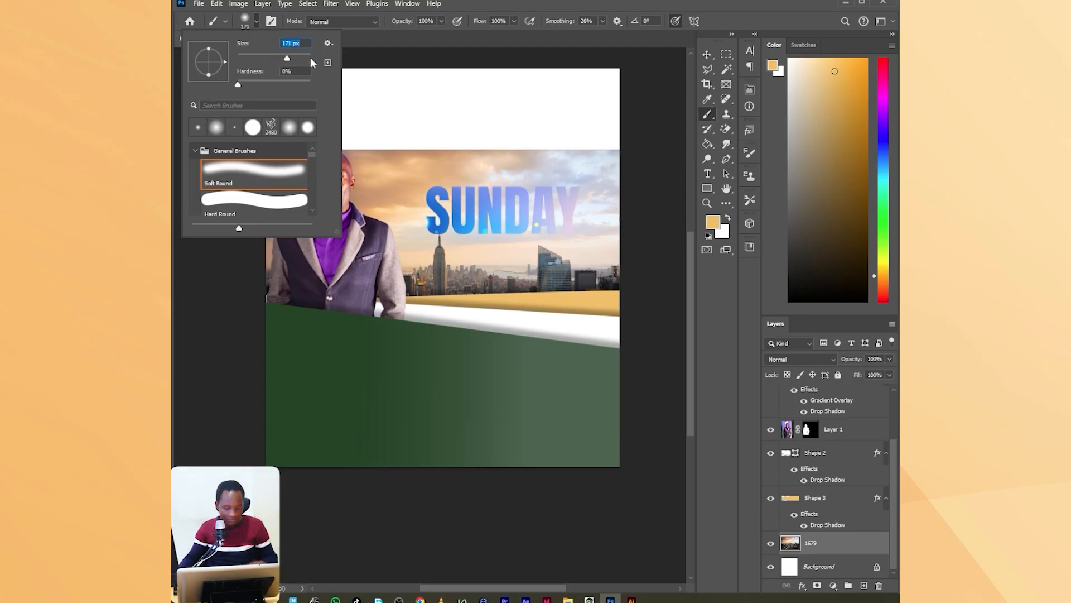
pyautogui.click(300, 56)
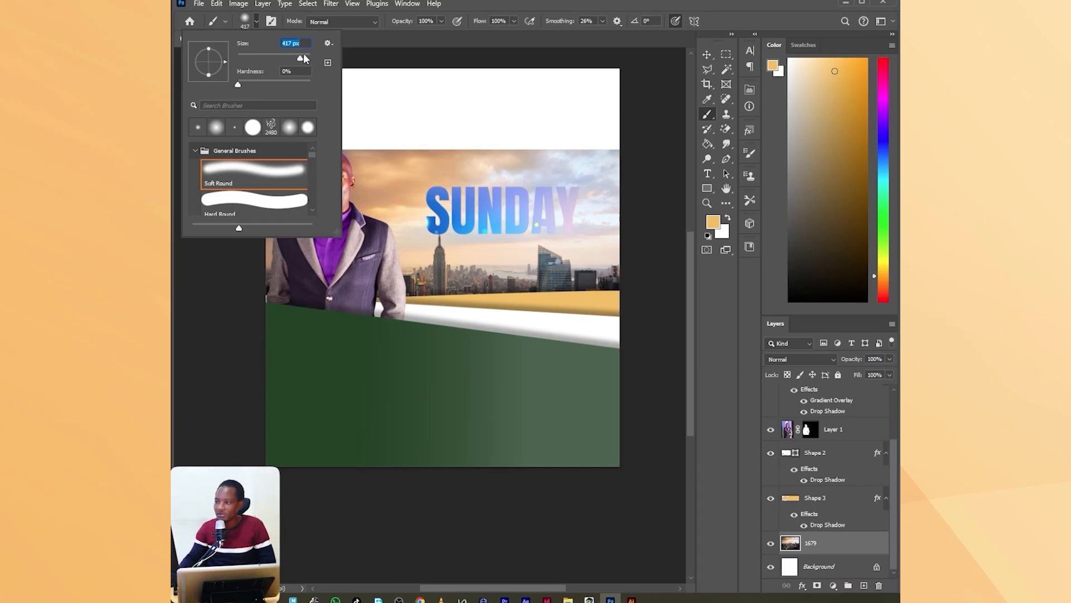
pyautogui.moveTo(301, 58); pyautogui.dragTo(303, 58)
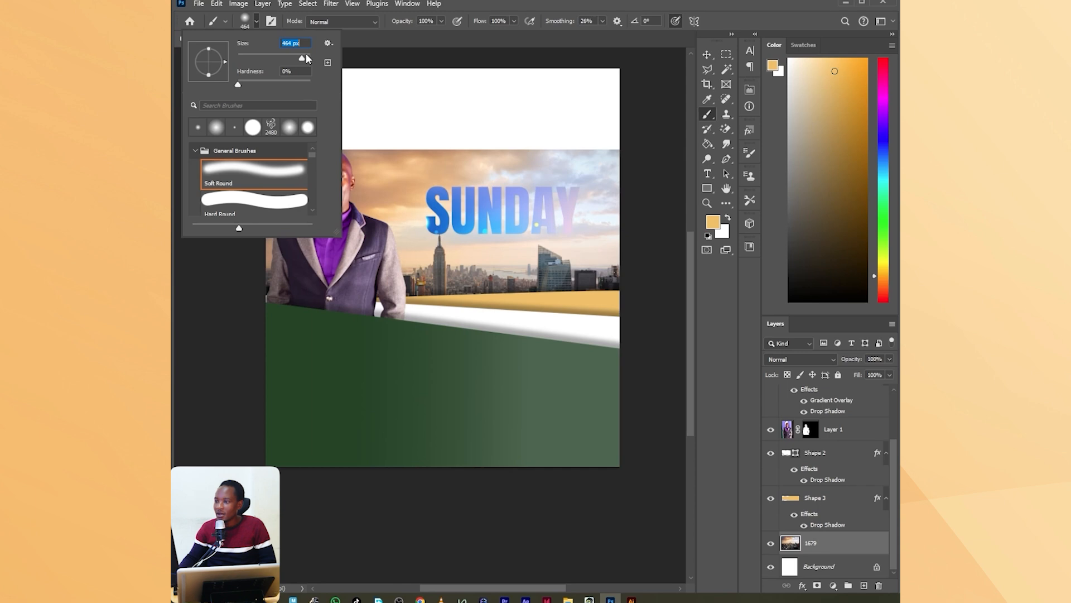
pyautogui.click(305, 56)
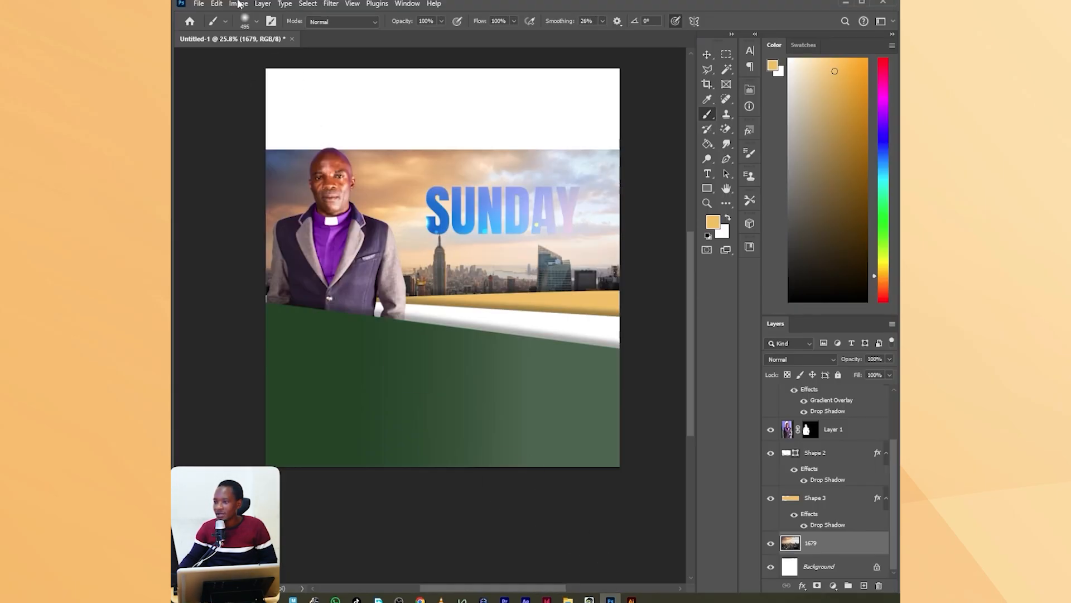
pyautogui.click(255, 22)
pyautogui.click(258, 23)
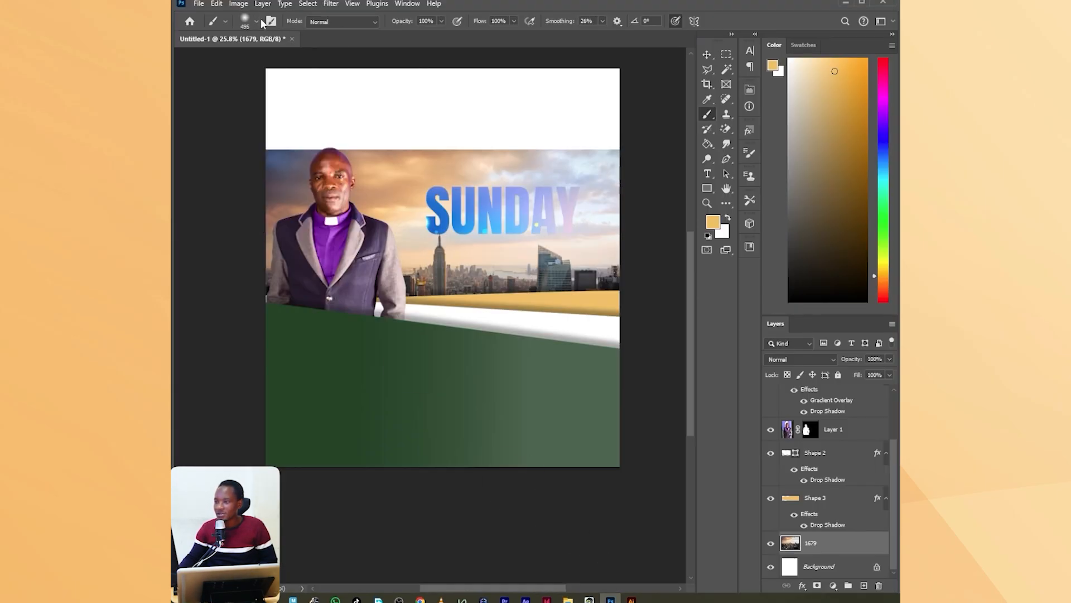
# Erase the skyline photo's upper sky with the brush in Clear mode and lower the layer's opacity to 38%.
pyautogui.click(339, 23)
pyautogui.click(329, 62)
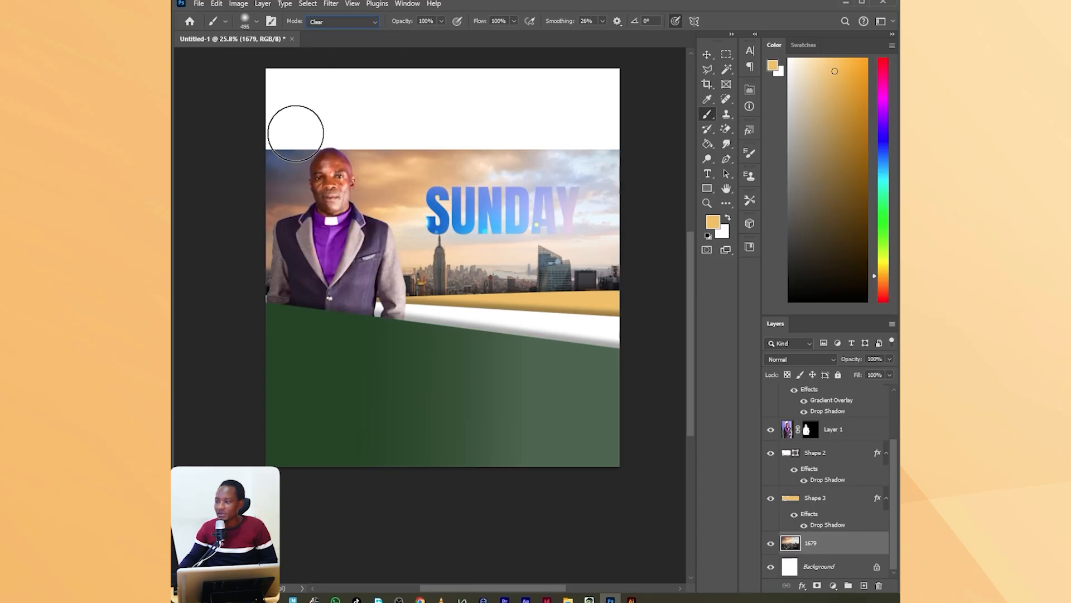
pyautogui.moveTo(311, 168)
pyautogui.mouseDown()
pyautogui.moveTo(694, 163)
pyautogui.moveTo(455, 154)
pyautogui.moveTo(282, 205)
pyautogui.moveTo(673, 199)
pyautogui.moveTo(230, 188)
pyautogui.mouseUp()
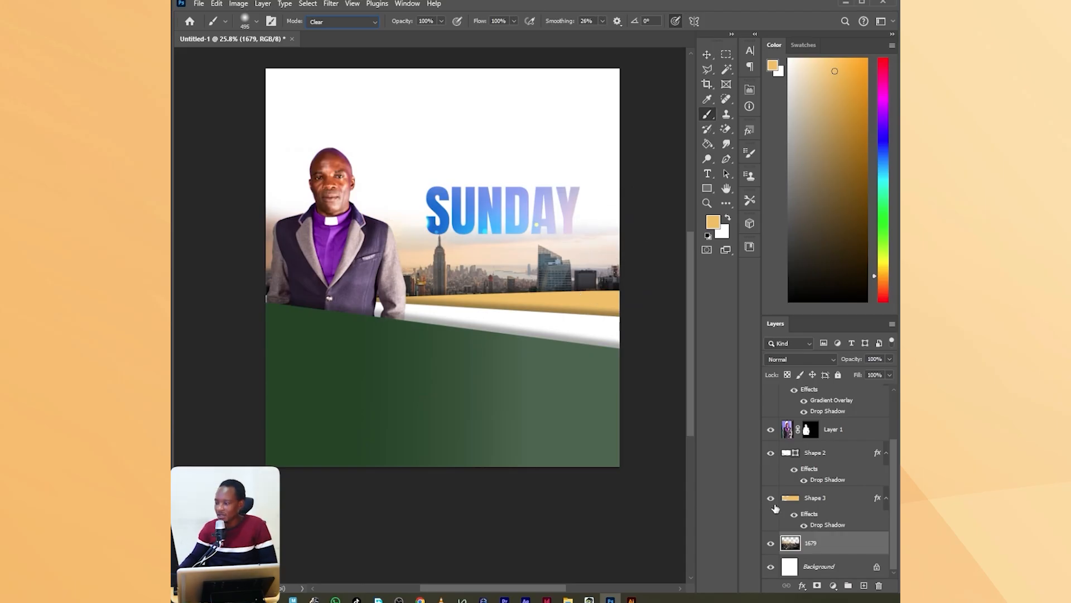
pyautogui.click(891, 360)
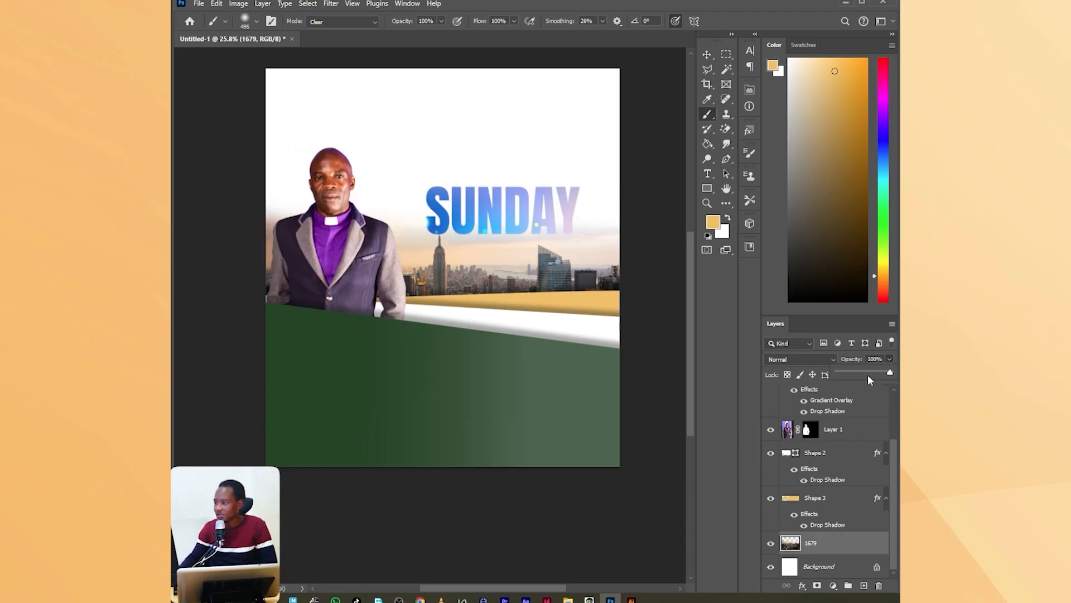
pyautogui.moveTo(862, 374); pyautogui.dragTo(852, 373)
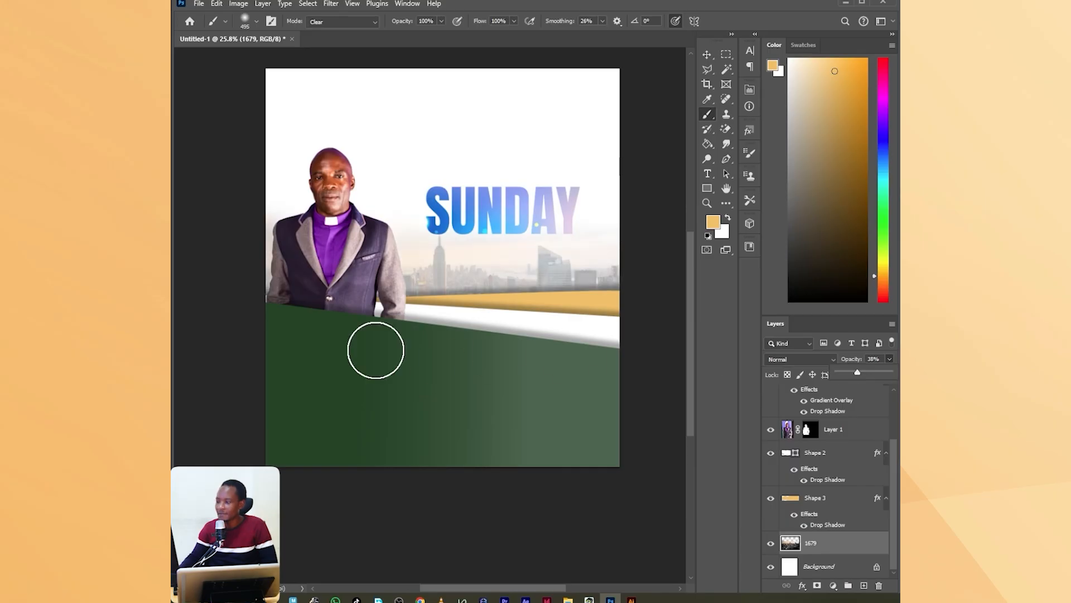
# Place the photo IMG_20250926_174013~2 of the praying woman from another image folder into the poster.
pyautogui.click(568, 600)
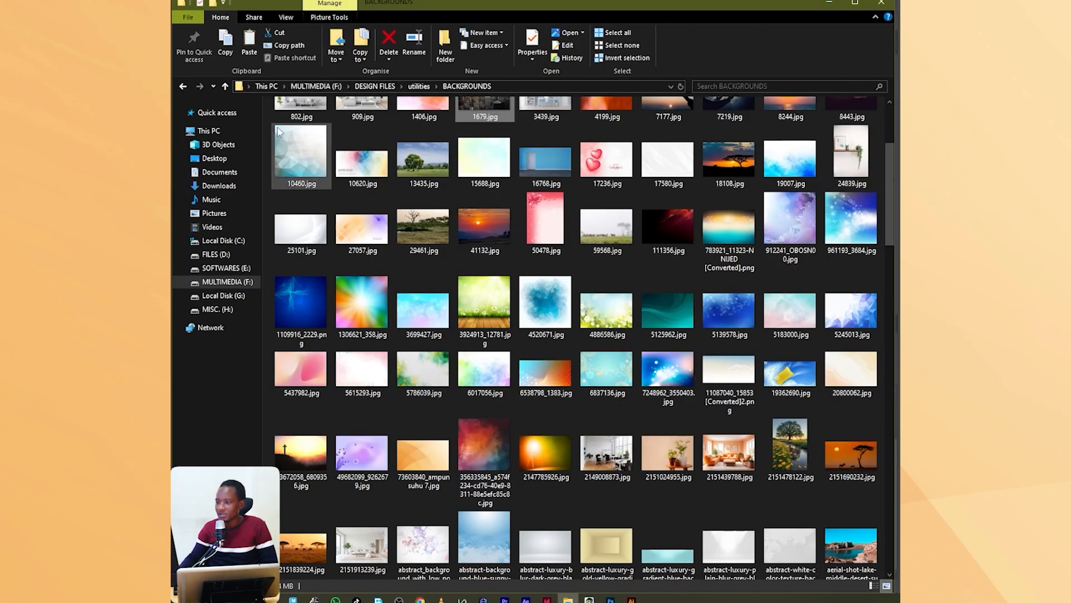
pyautogui.rightClick(225, 283)
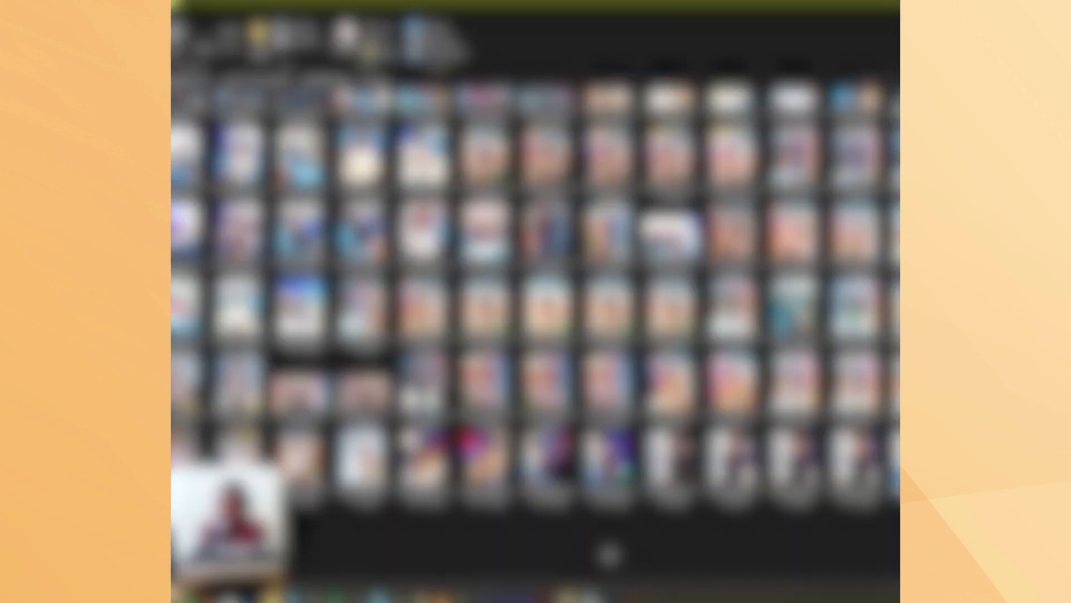
pyautogui.moveTo(860, 462); pyautogui.dragTo(500, 261)
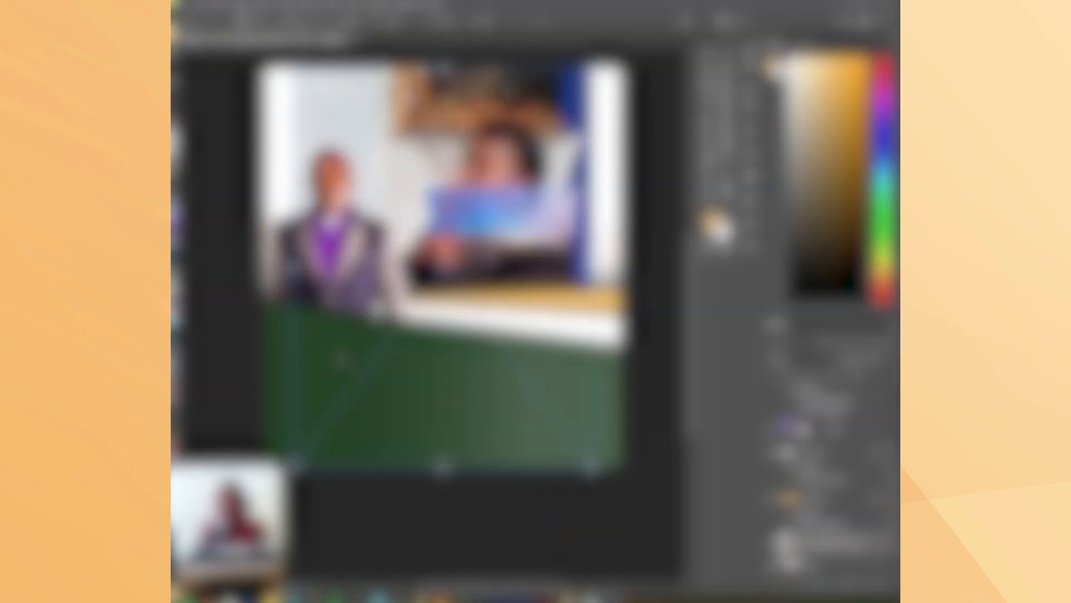
# Scale down the praying woman's photo and position it behind the SUNDAY text in the poster's upper-right area.
pyautogui.moveTo(296, 263); pyautogui.dragTo(424, 267)
pyautogui.moveTo(505, 251); pyautogui.dragTo(519, 182)
pyautogui.moveTo(523, 87); pyautogui.dragTo(548, 53)
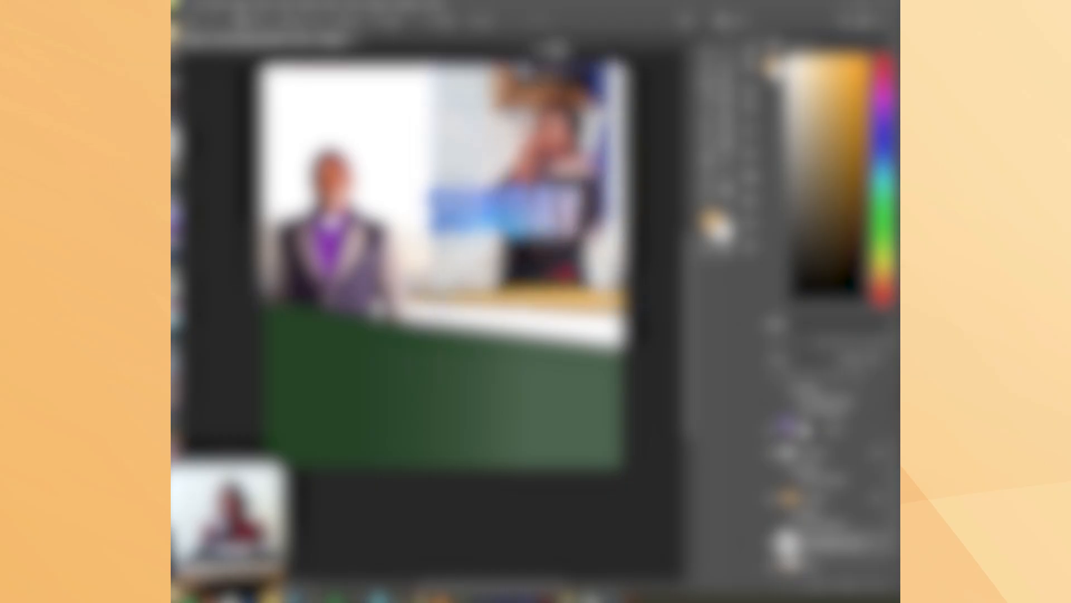
pyautogui.click(743, 22)
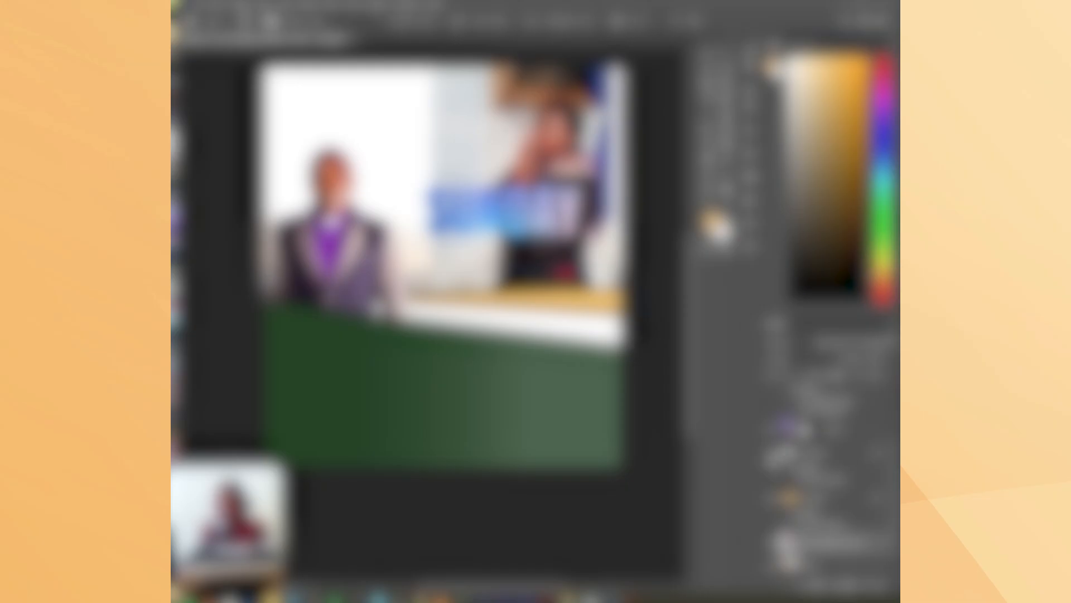
# Rasterize the praying woman's photo layer and blend it in Luminosity mode at 26% opacity.
pyautogui.rightClick(842, 541)
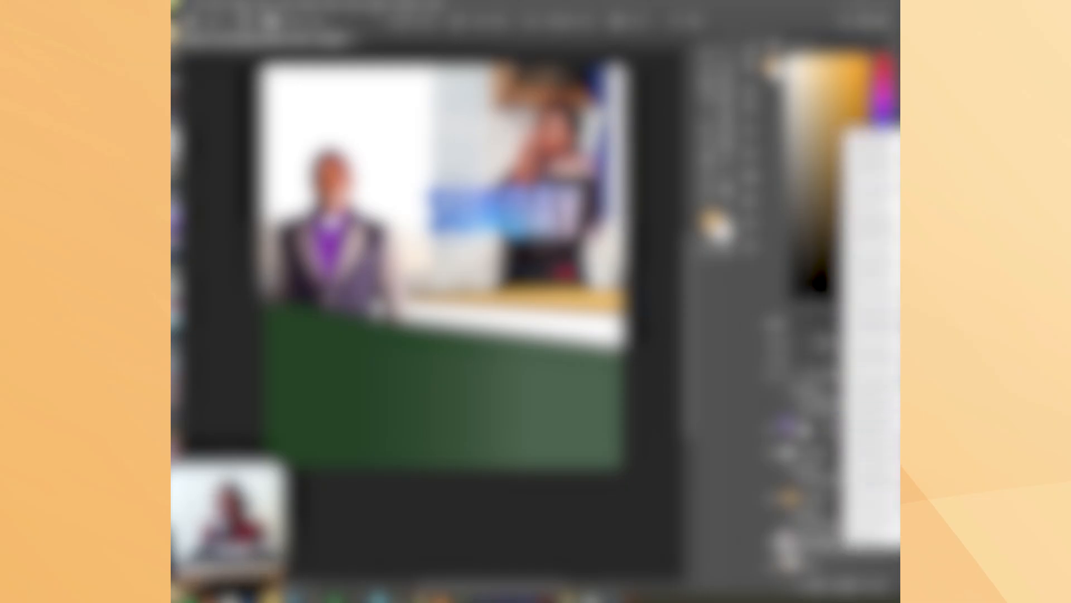
pyautogui.click(871, 502)
pyautogui.click(796, 358)
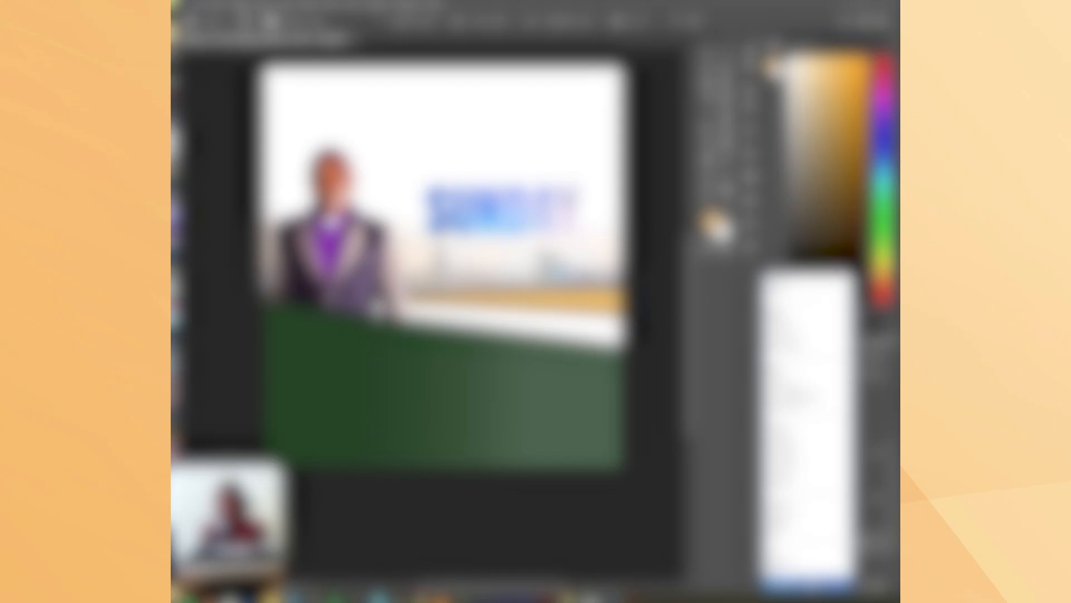
pyautogui.click(800, 544)
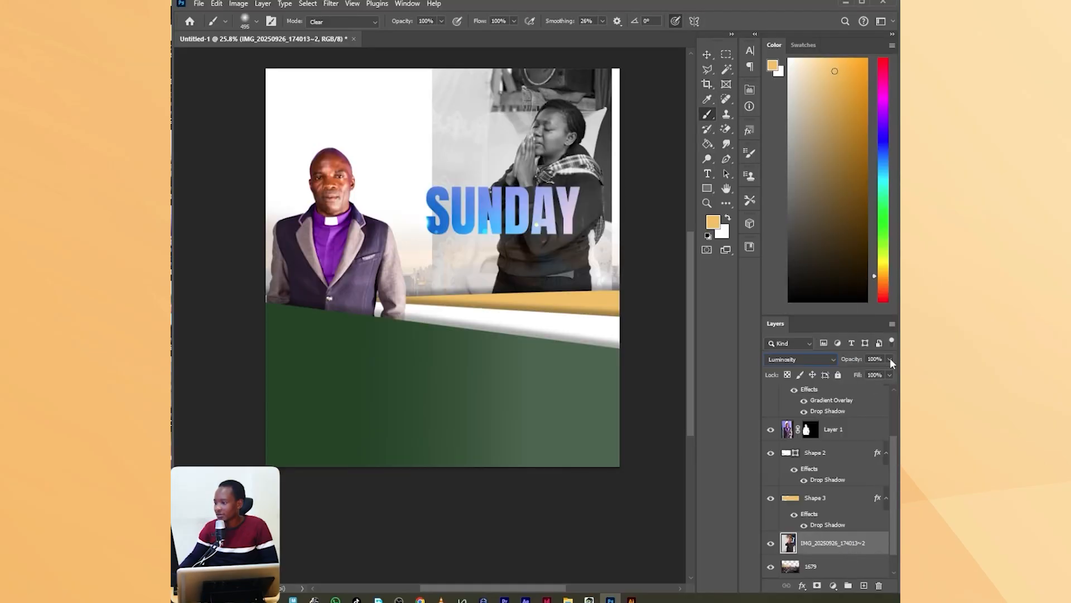
pyautogui.moveTo(858, 374); pyautogui.dragTo(851, 372)
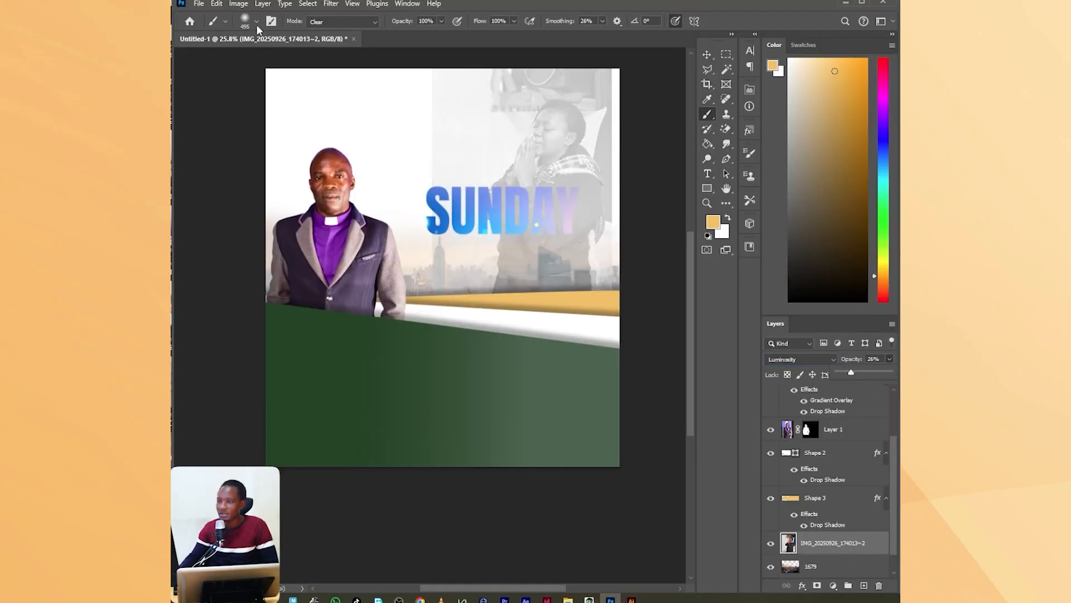
# Erase the hard edges around the praying woman's photo with the brush in Clear mode to blend it into the background.
pyautogui.moveTo(426, 72)
pyautogui.mouseDown()
pyautogui.moveTo(432, 322)
pyautogui.moveTo(427, 98)
pyautogui.moveTo(585, 54)
pyautogui.moveTo(625, 76)
pyautogui.moveTo(619, 282)
pyautogui.mouseUp()
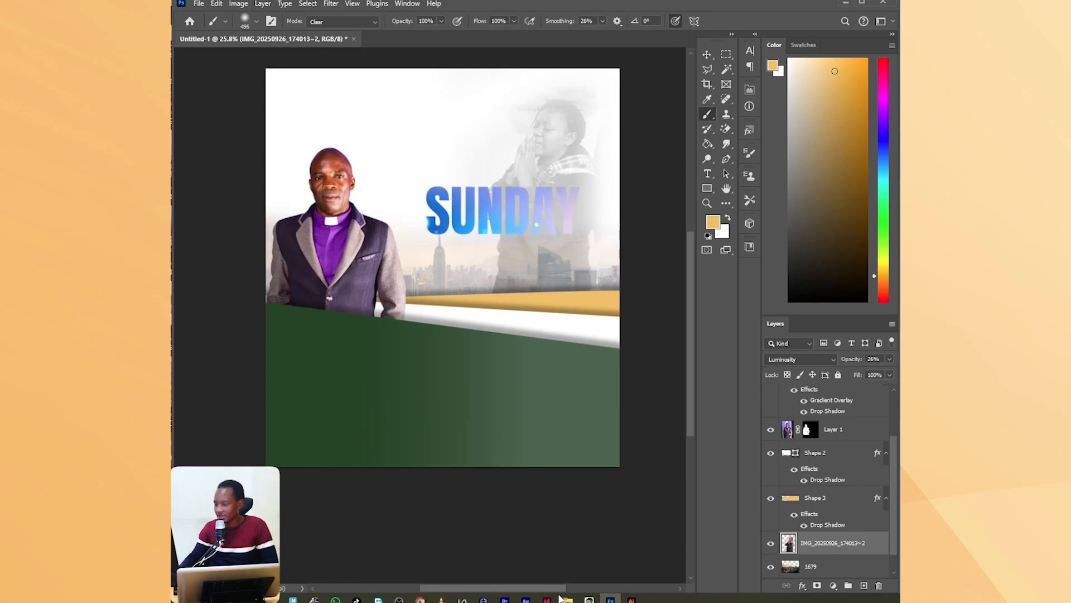
pyautogui.moveTo(568, 600)
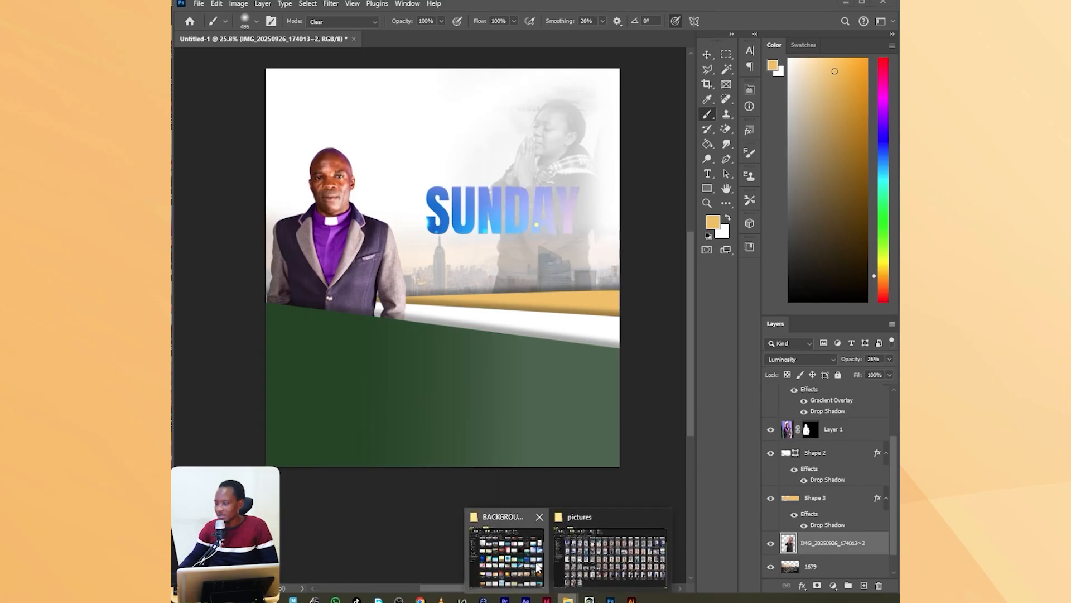
pyautogui.click(518, 558)
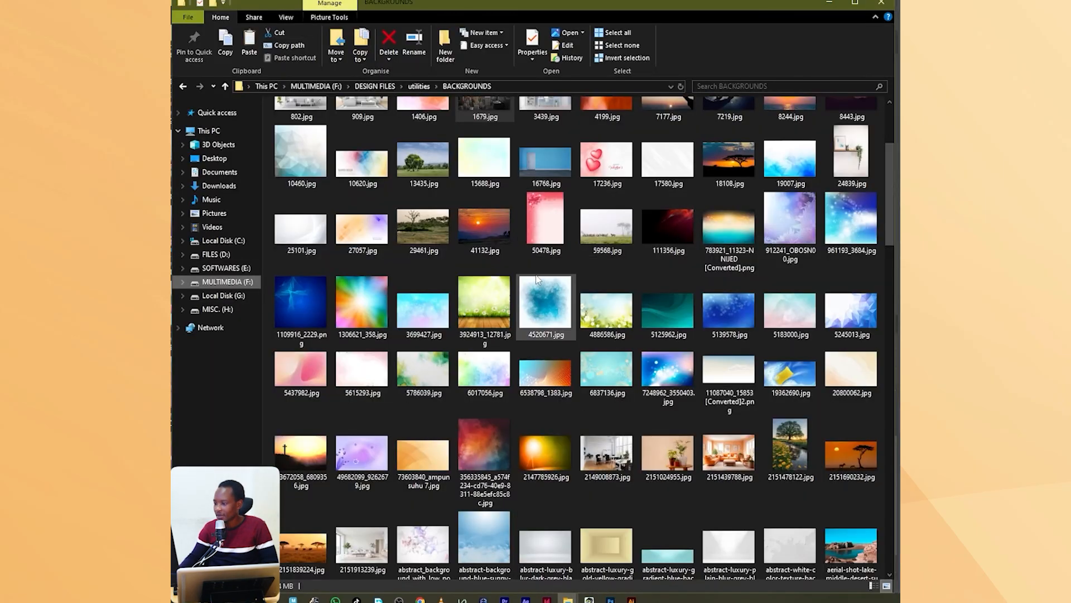
pyautogui.scroll(-15, 536, 273)
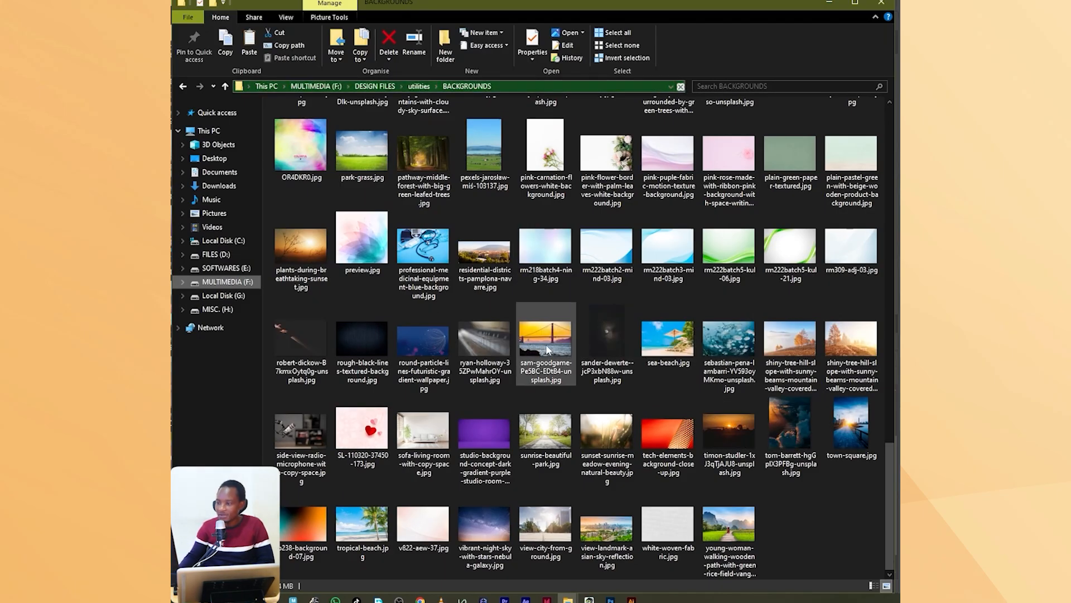
pyautogui.scroll(3, 522, 322)
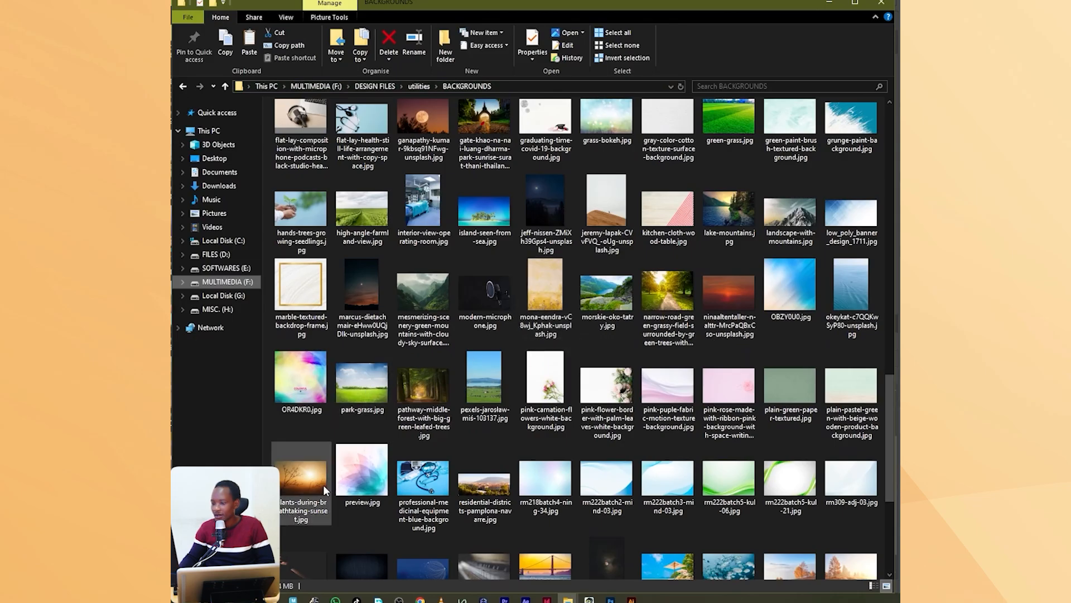
pyautogui.click(280, 488)
pyautogui.moveTo(310, 478); pyautogui.dragTo(473, 303)
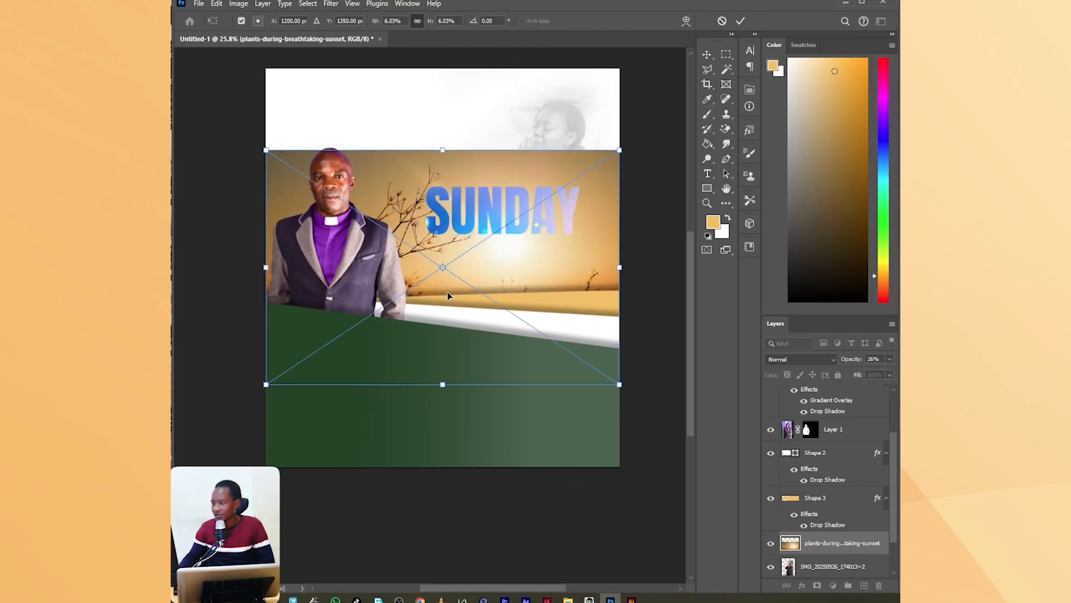
pyautogui.moveTo(550, 238); pyautogui.dragTo(550, 187)
pyautogui.click(721, 22)
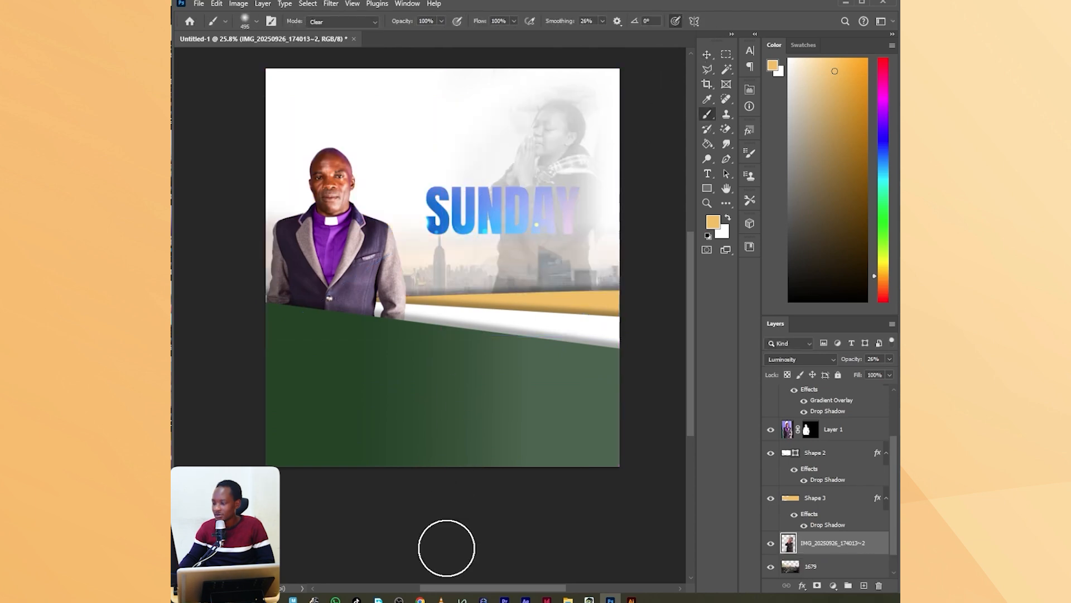
# Place the sunset image 23672058_6809356 from the BACKGROUNDS folder and move its layer below the skyline layer 1679.
pyautogui.moveTo(568, 599)
pyautogui.click(511, 550)
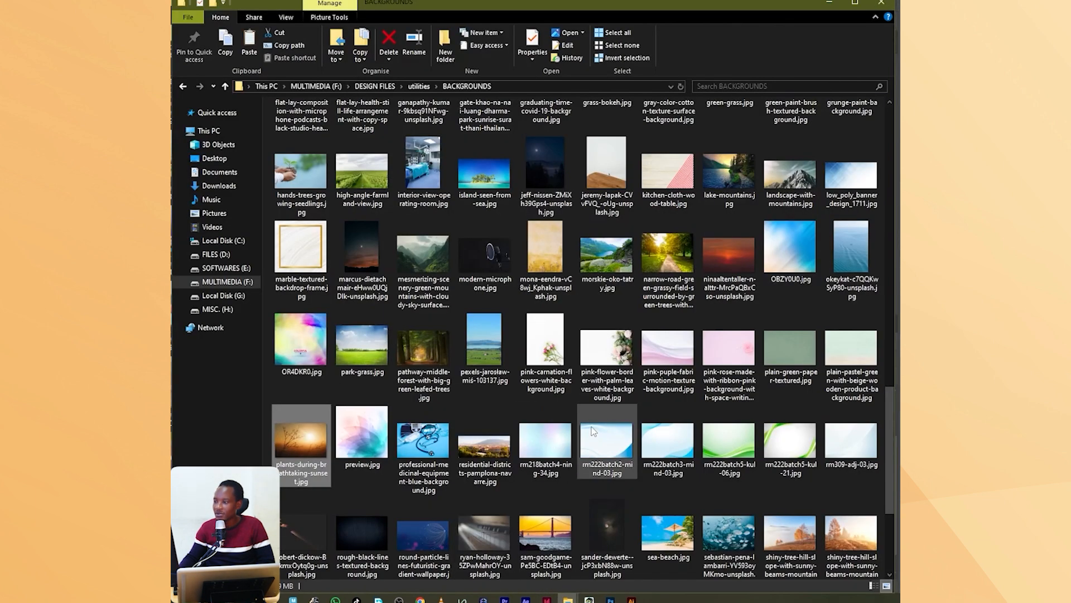
pyautogui.scroll(4, 565, 328)
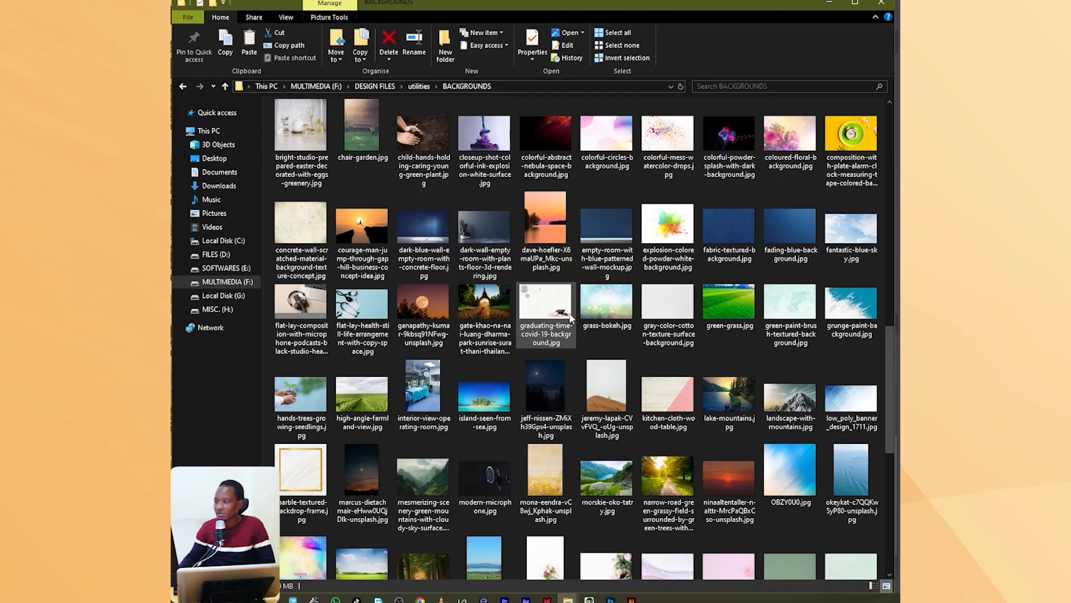
pyautogui.moveTo(571, 318)
pyautogui.scroll(5, 570, 317)
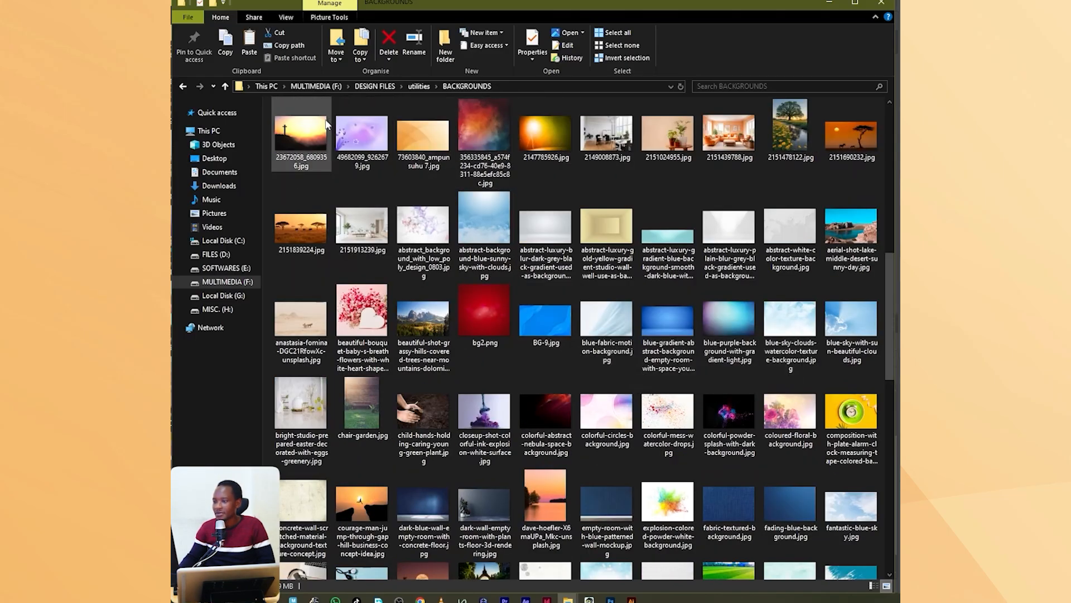
pyautogui.moveTo(326, 123); pyautogui.dragTo(474, 347)
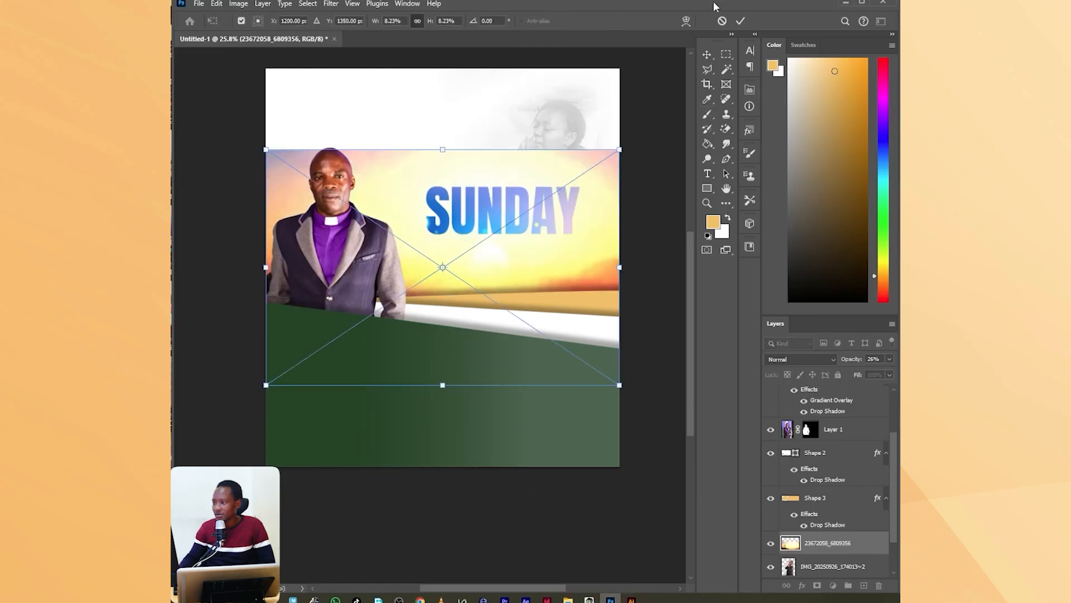
pyautogui.click(743, 22)
pyautogui.scroll(-2, 850, 530)
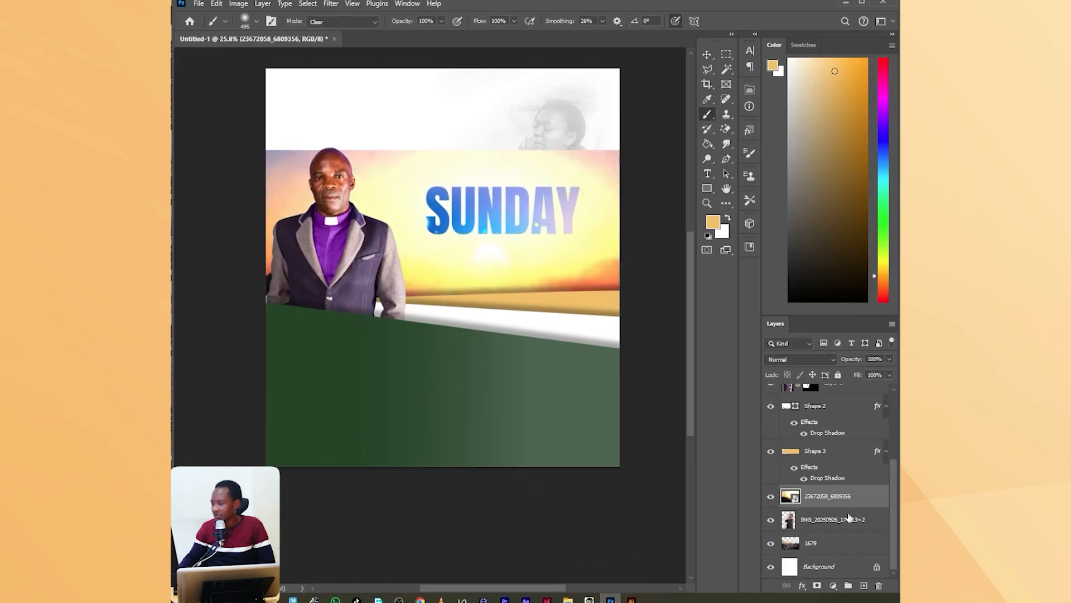
pyautogui.moveTo(849, 516); pyautogui.dragTo(847, 555)
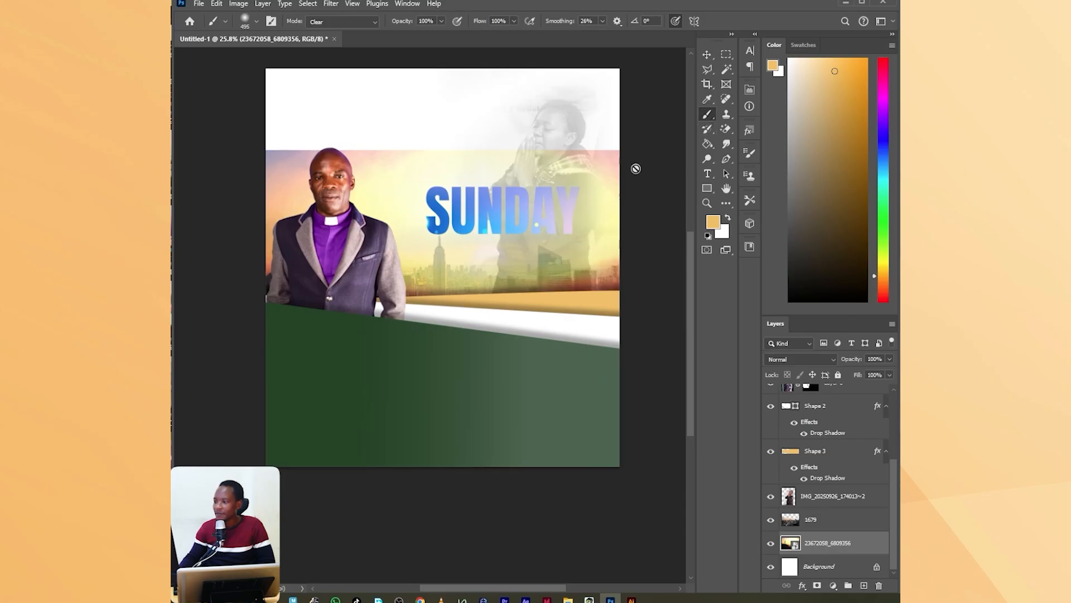
# Rasterize the 23672058_6809356 sunset layer and erase its upper part with the brush in Clear mode for a soft fade.
pyautogui.rightClick(847, 527)
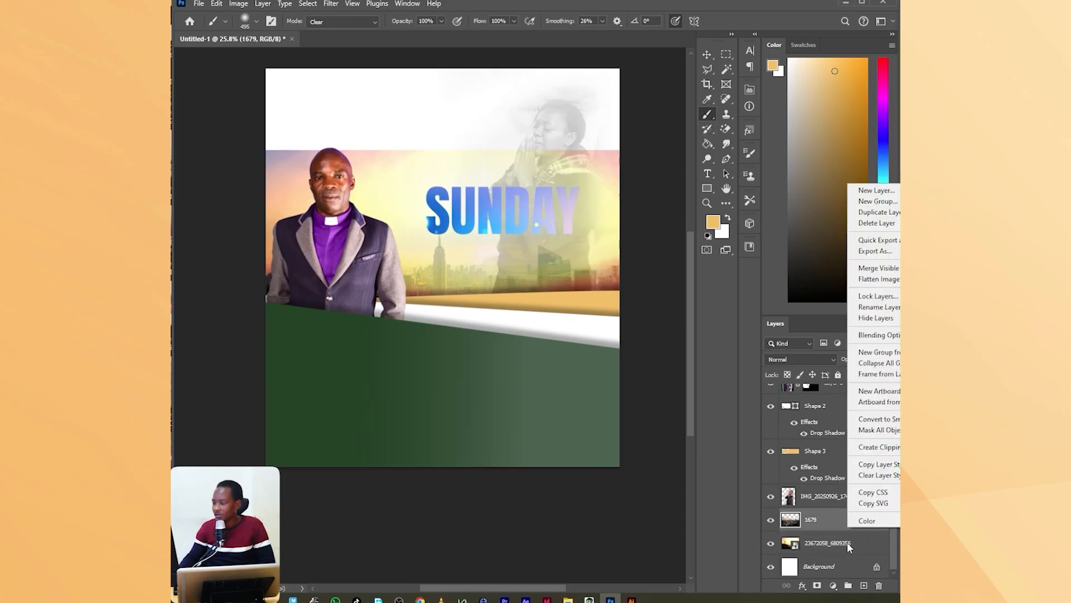
pyautogui.rightClick(847, 541)
pyautogui.click(871, 501)
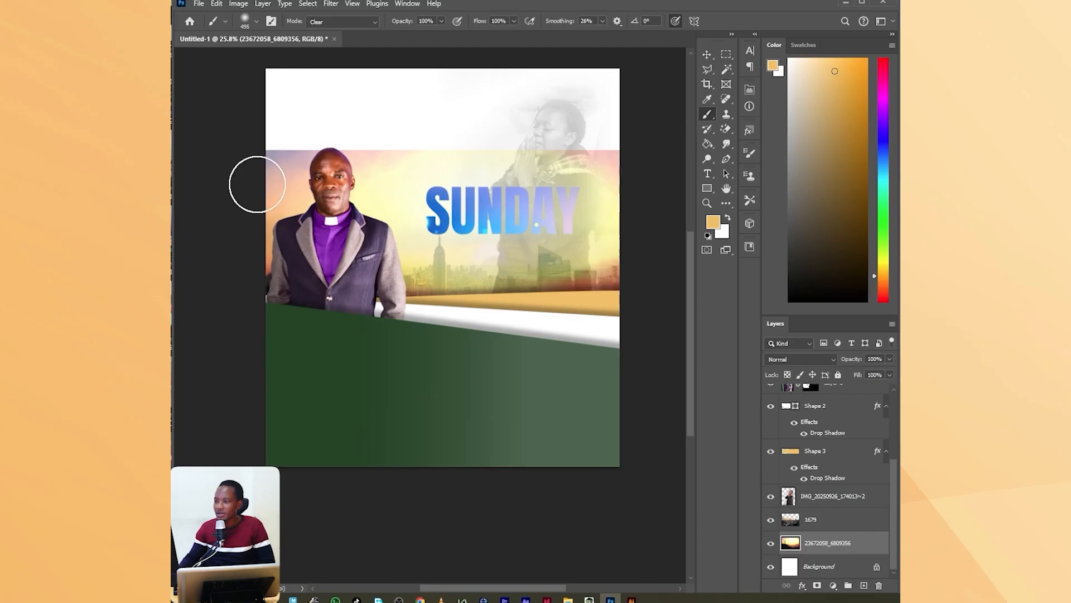
pyautogui.moveTo(256, 184)
pyautogui.mouseDown()
pyautogui.moveTo(405, 153)
pyautogui.moveTo(646, 155)
pyautogui.mouseUp()
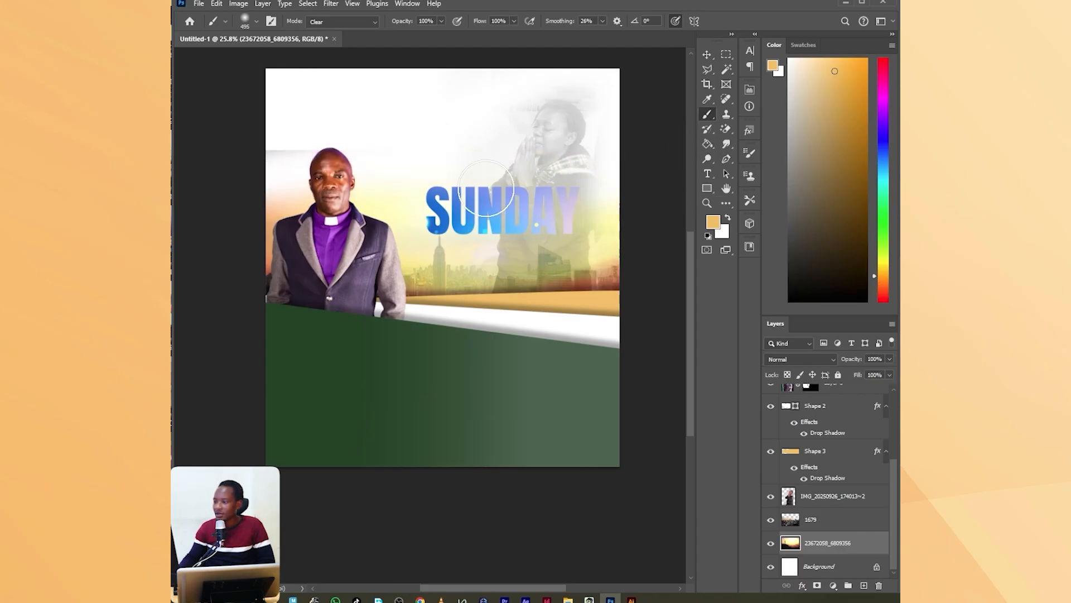
pyautogui.moveTo(408, 178); pyautogui.dragTo(232, 150)
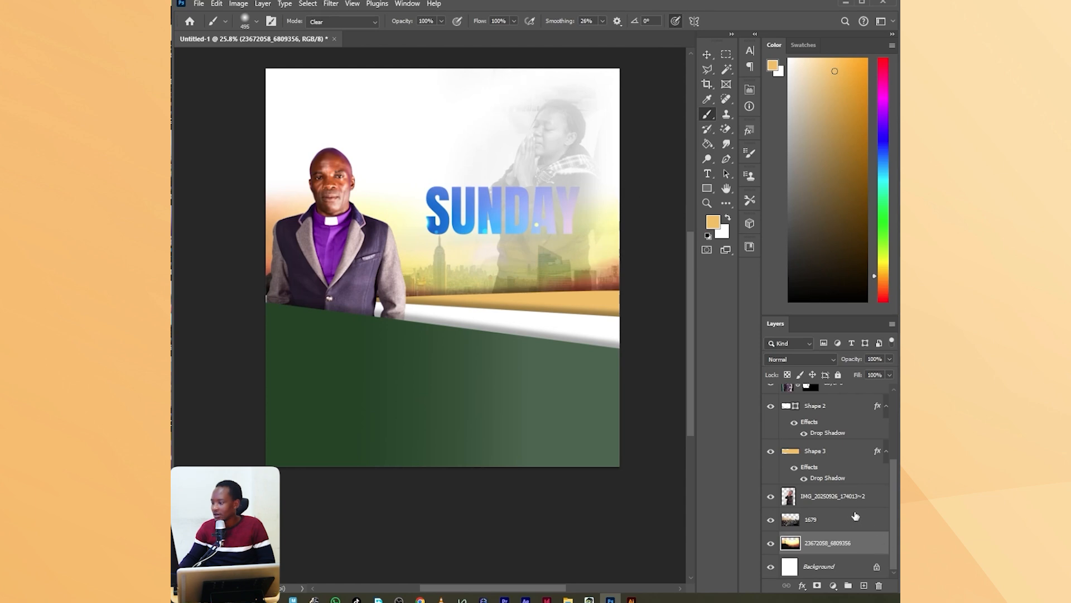
# Add a white 24 px outside stroke to the SUNDAY text layer.
pyautogui.scroll(3, 857, 515)
pyautogui.click(841, 419)
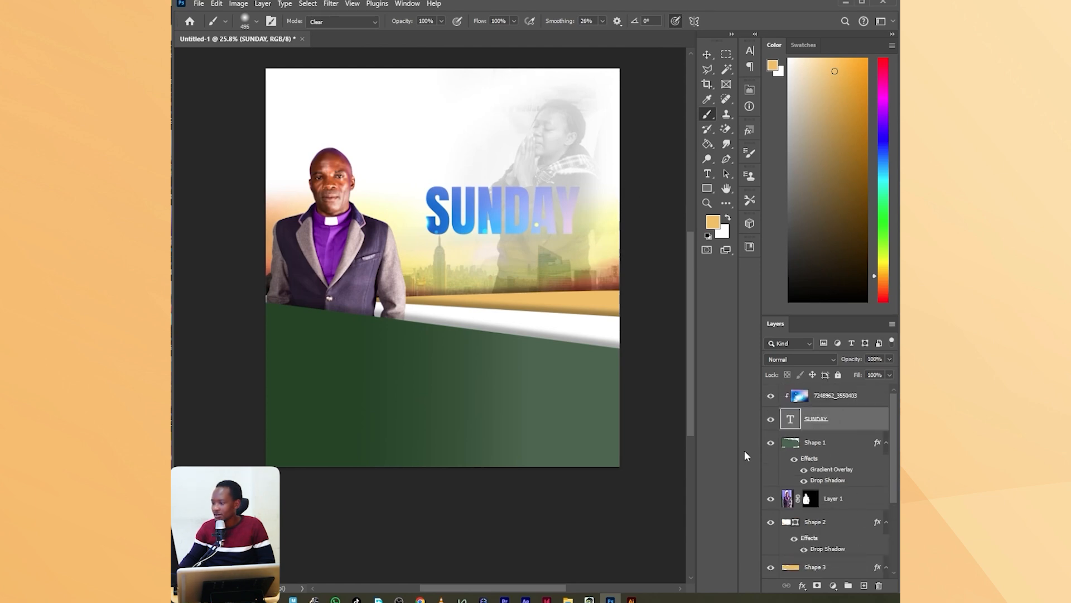
pyautogui.click(802, 586)
pyautogui.click(821, 501)
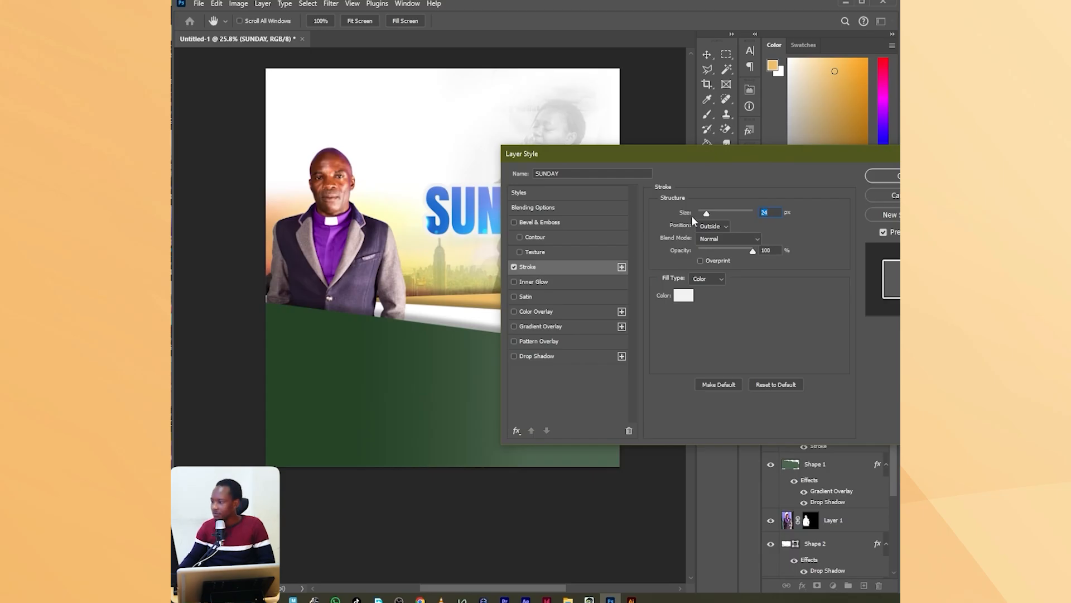
pyautogui.click(684, 295)
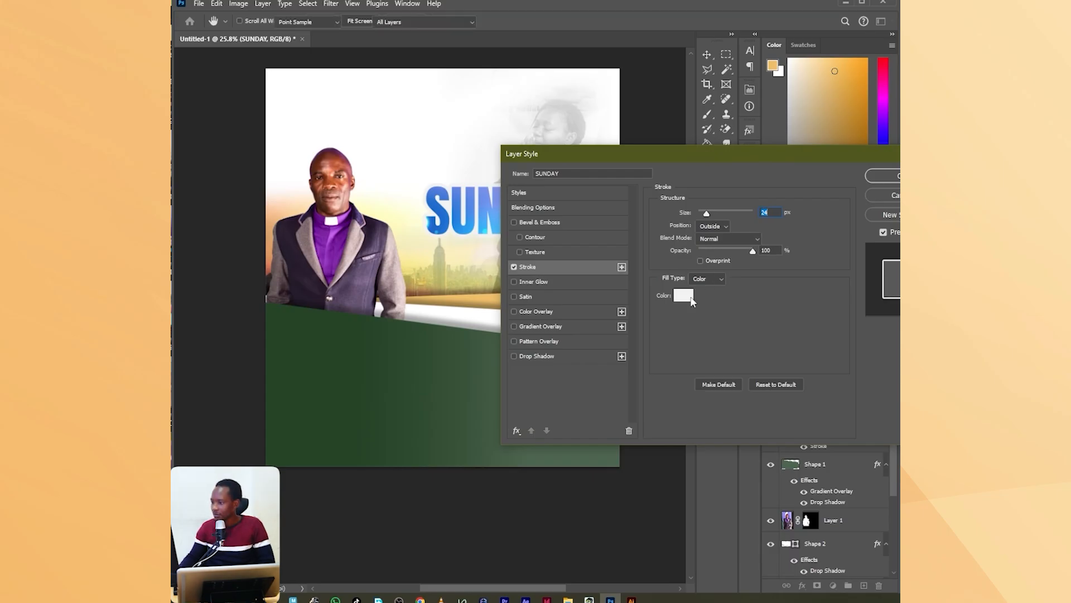
pyautogui.click(528, 109)
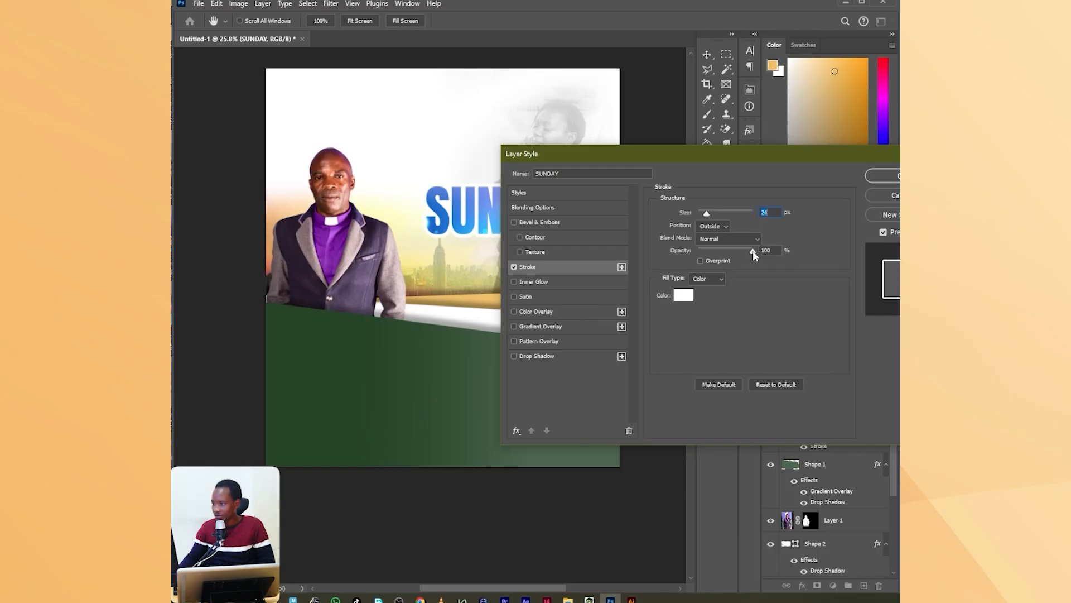
pyautogui.click(889, 176)
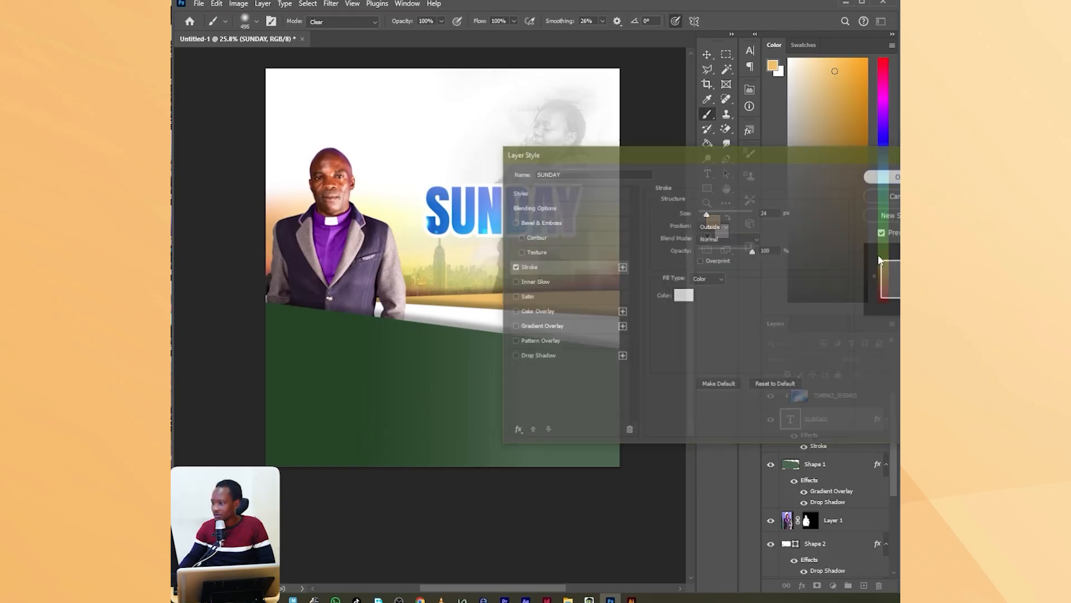
# Add a black drop shadow to the SUNDAY text with 100% opacity, a 38° angle and 53 px distance.
pyautogui.click(802, 586)
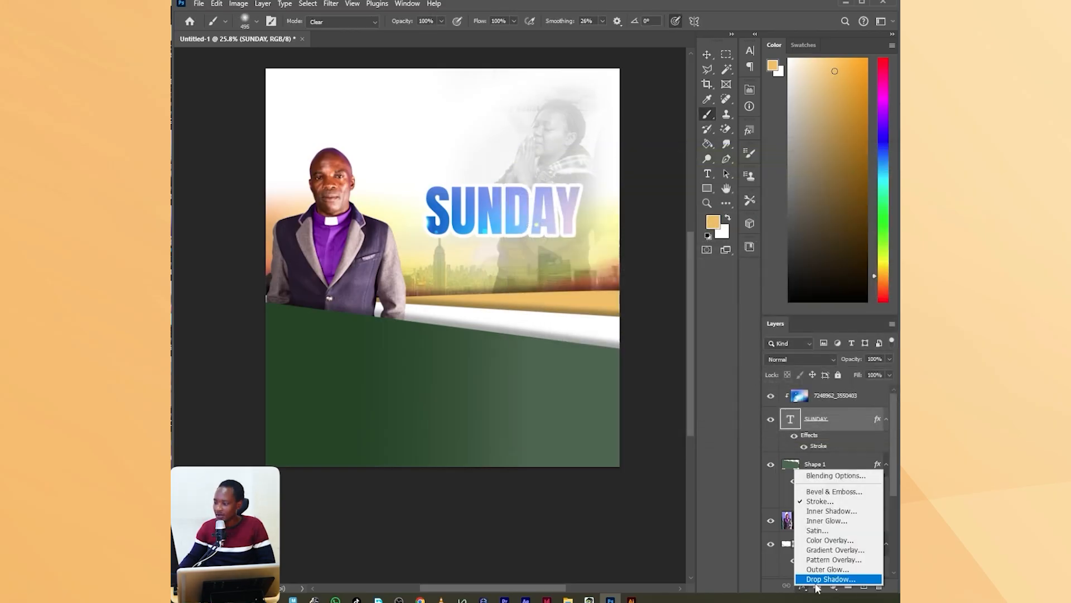
pyautogui.click(818, 581)
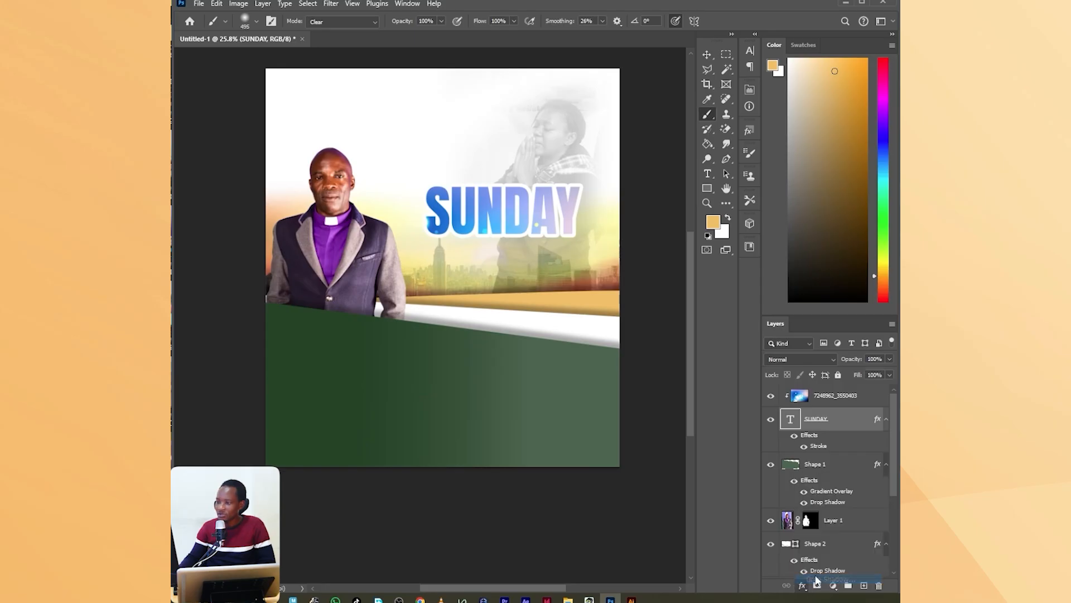
pyautogui.click(716, 246)
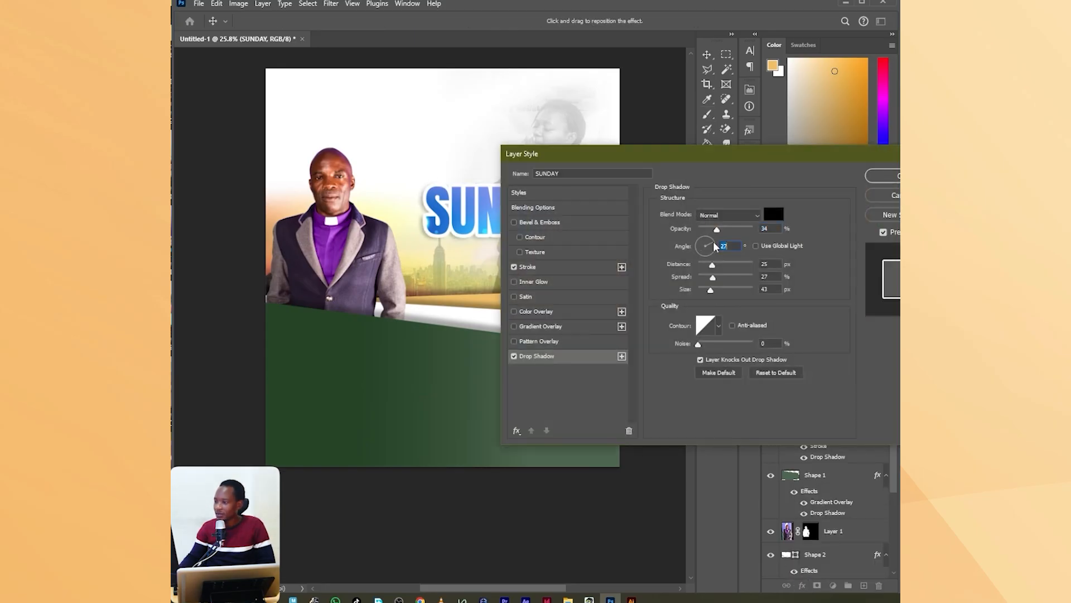
pyautogui.moveTo(726, 232); pyautogui.dragTo(761, 229)
pyautogui.moveTo(712, 264); pyautogui.dragTo(729, 266)
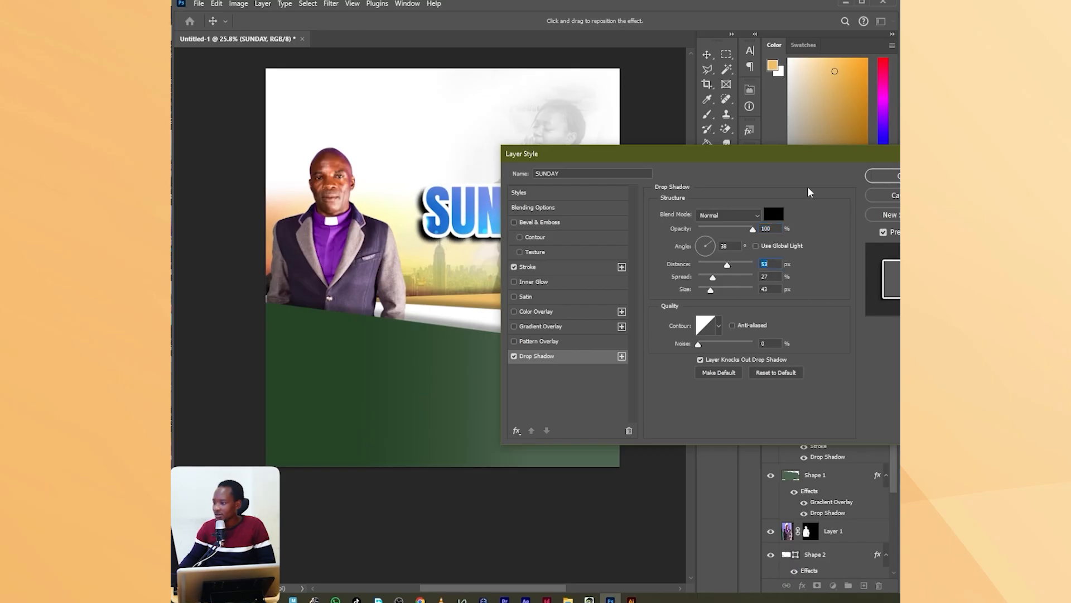
pyautogui.moveTo(741, 165); pyautogui.dragTo(608, 244)
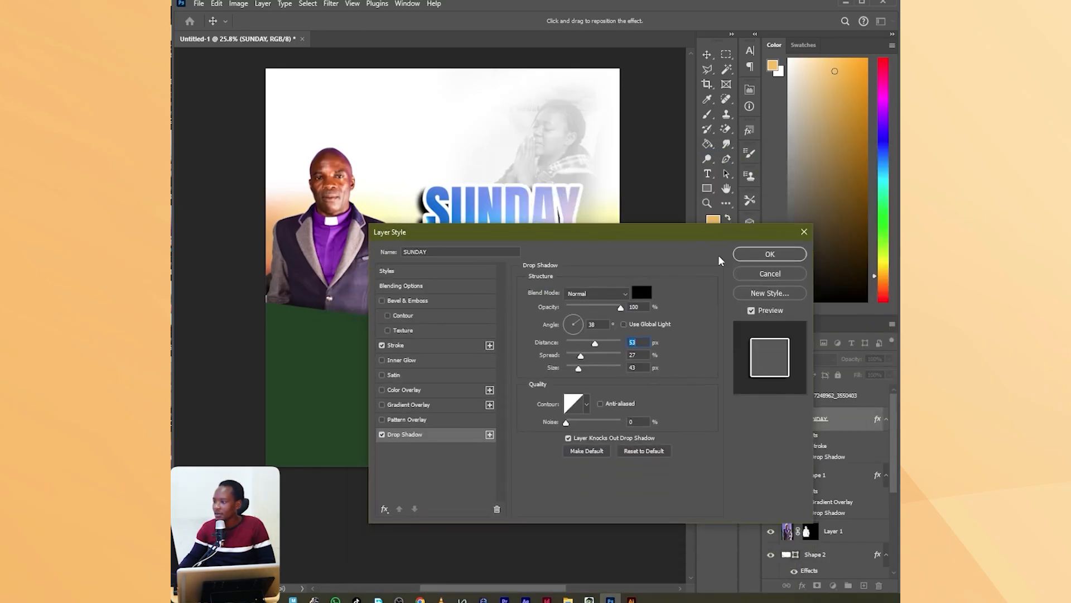
pyautogui.click(769, 255)
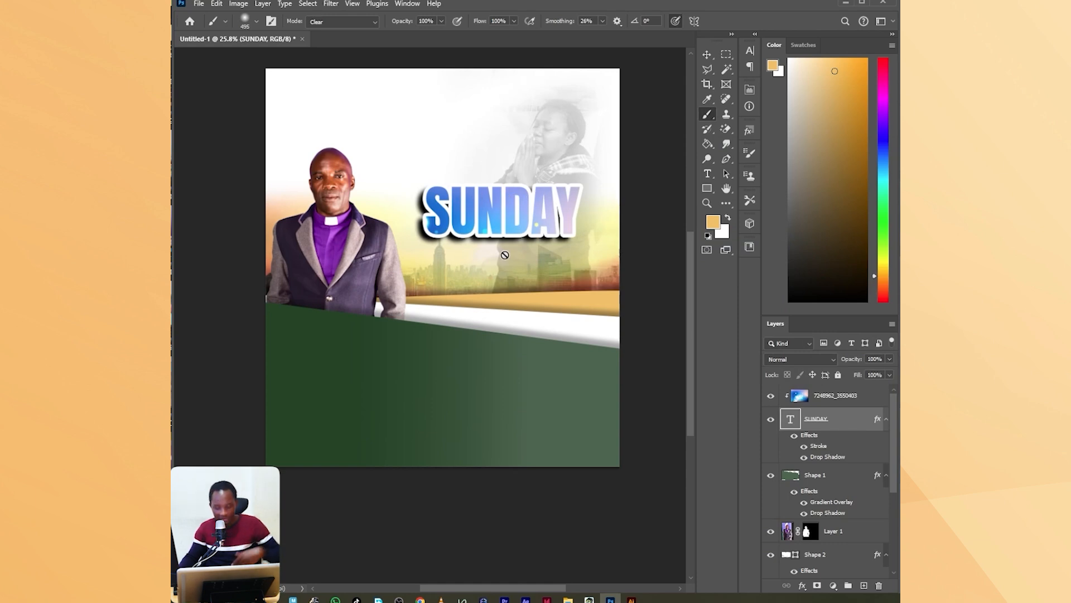
# Scale the SUNDAY text and its clipped image together to about 117% and reposition them beside the clergyman.
pyautogui.hotkey('ctrl', 't')
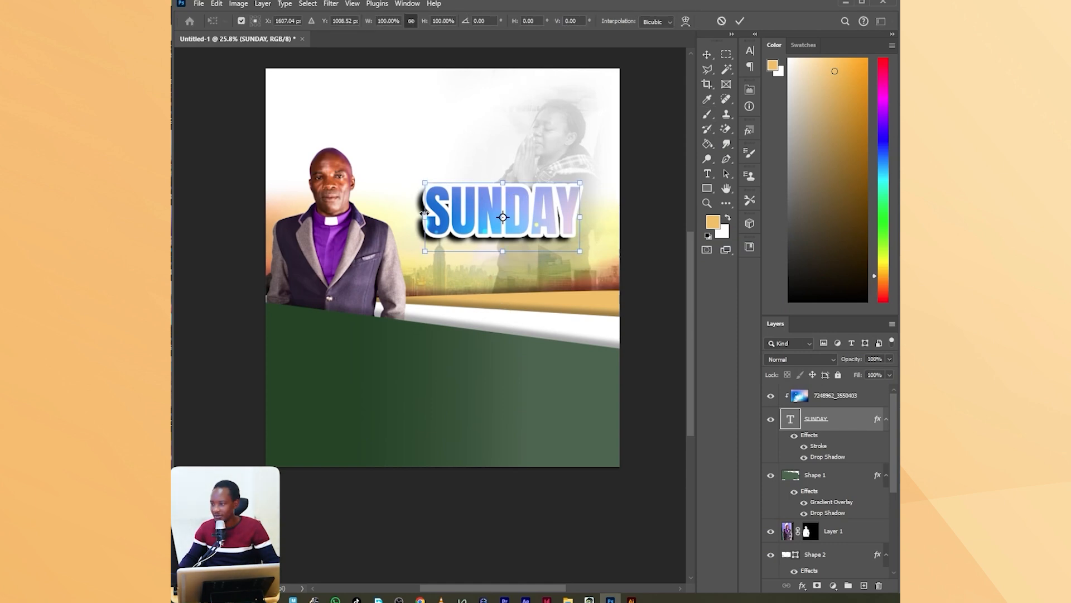
pyautogui.click(853, 423)
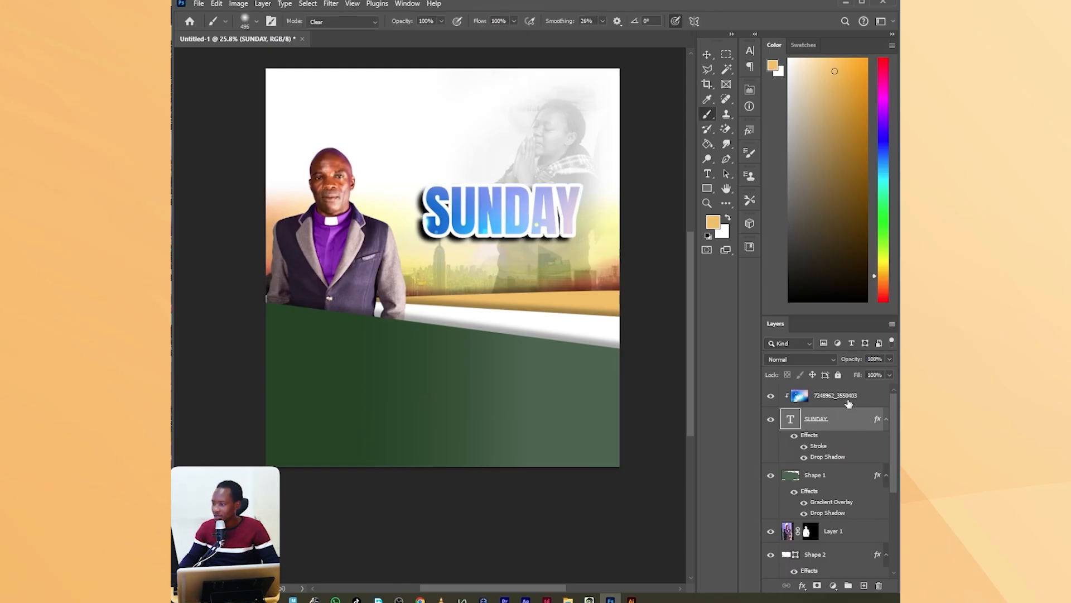
pyautogui.keyDown('ctrl'); pyautogui.click(848, 402); pyautogui.keyUp('ctrl')
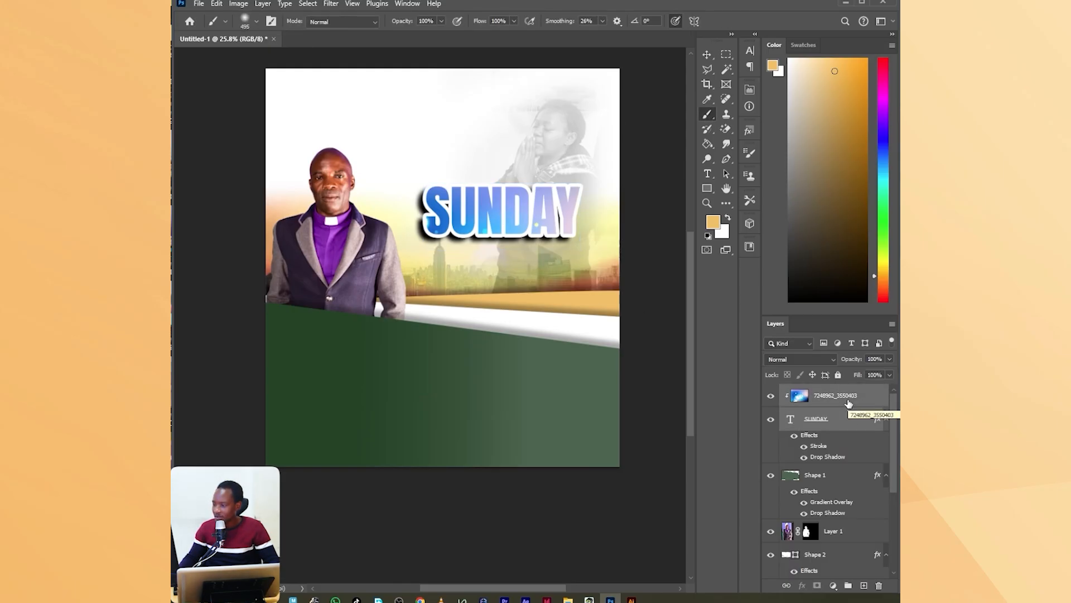
pyautogui.hotkey('ctrl', 't')
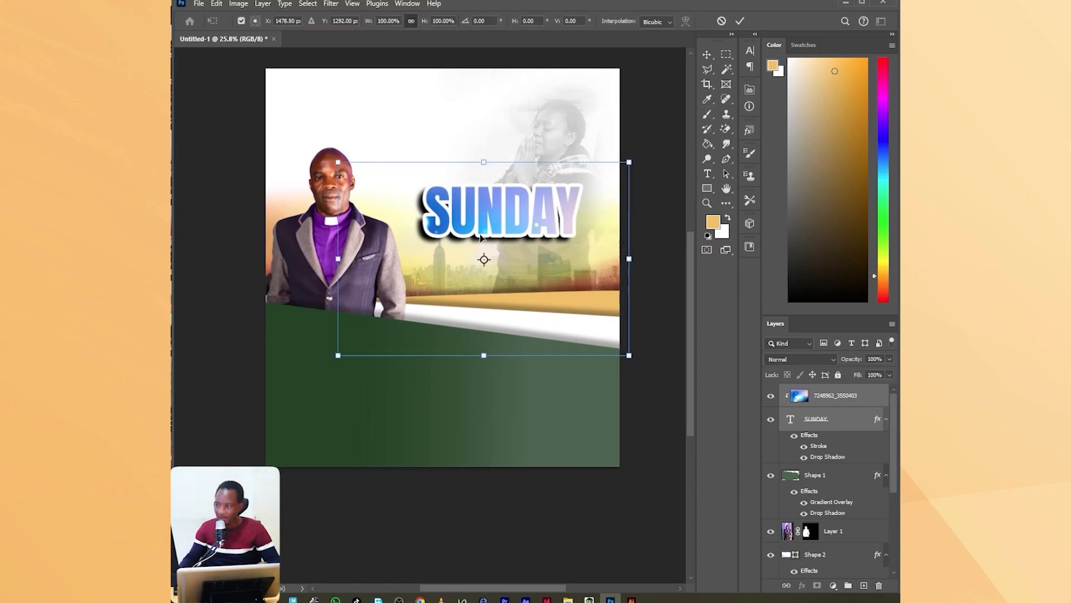
pyautogui.moveTo(485, 355); pyautogui.dragTo(488, 403)
pyautogui.moveTo(547, 258); pyautogui.dragTo(531, 241)
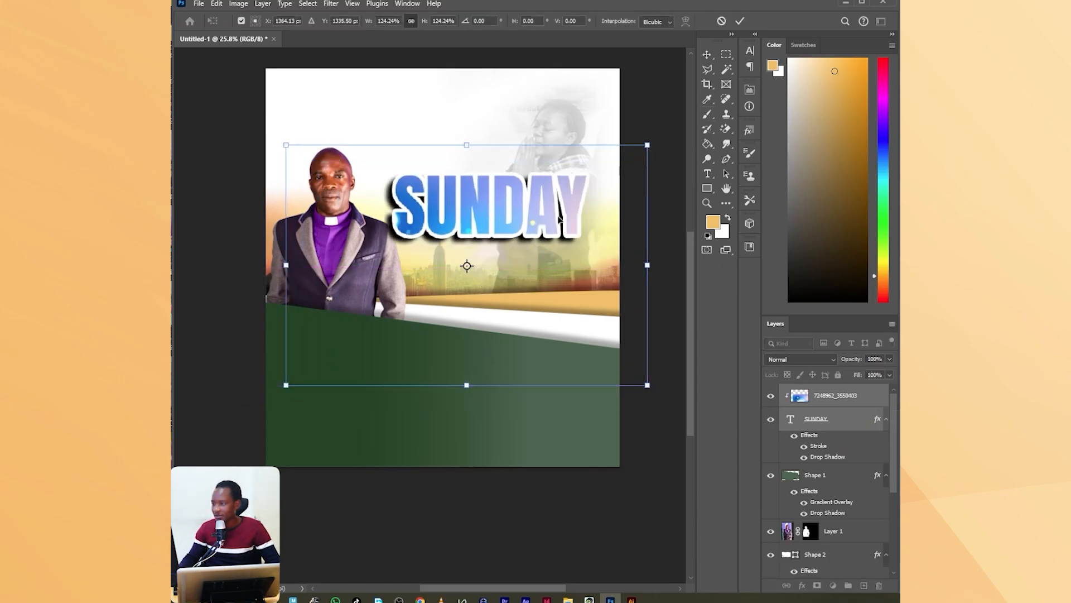
pyautogui.moveTo(470, 148); pyautogui.dragTo(477, 157)
pyautogui.moveTo(480, 210); pyautogui.dragTo(497, 211)
pyautogui.moveTo(662, 269); pyautogui.dragTo(649, 266)
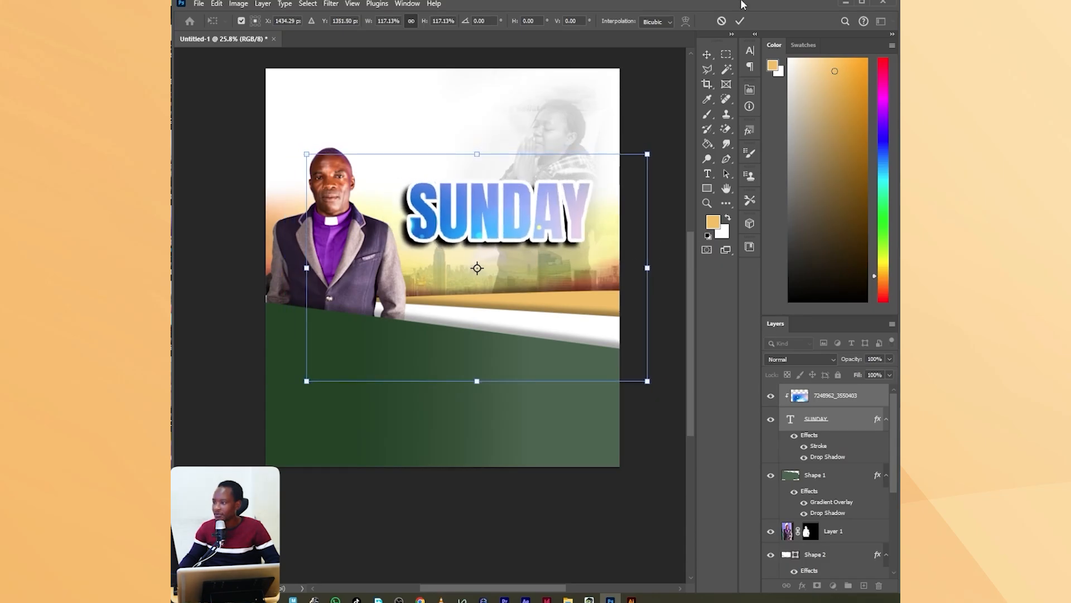
pyautogui.click(740, 21)
pyautogui.click(726, 174)
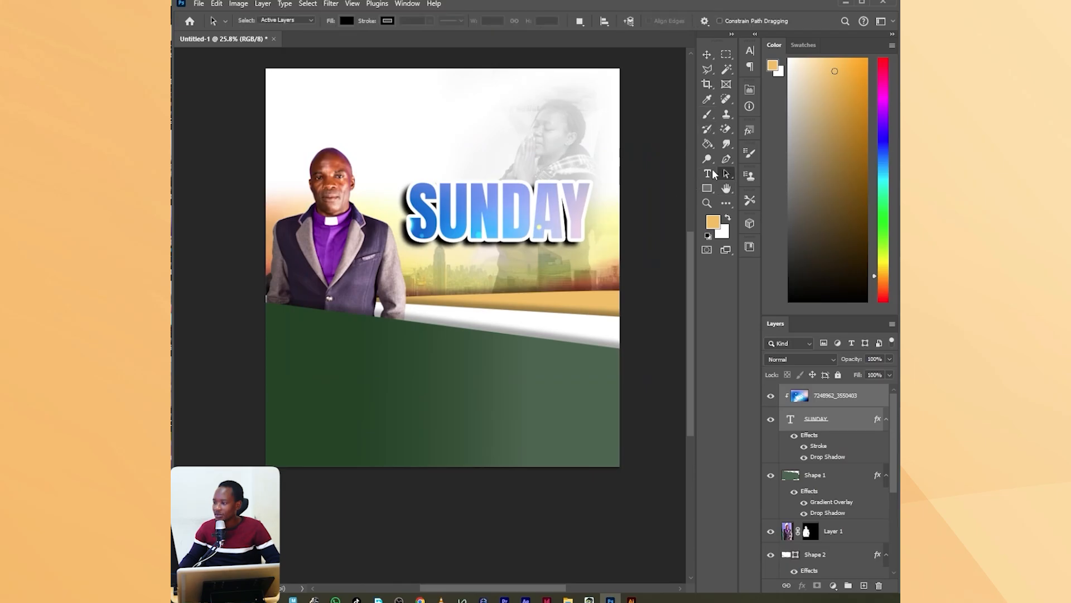
# Add a text layer reading "Service" just below the SUNDAY title, using the Anton font.
pyautogui.click(707, 173)
pyautogui.click(522, 274)
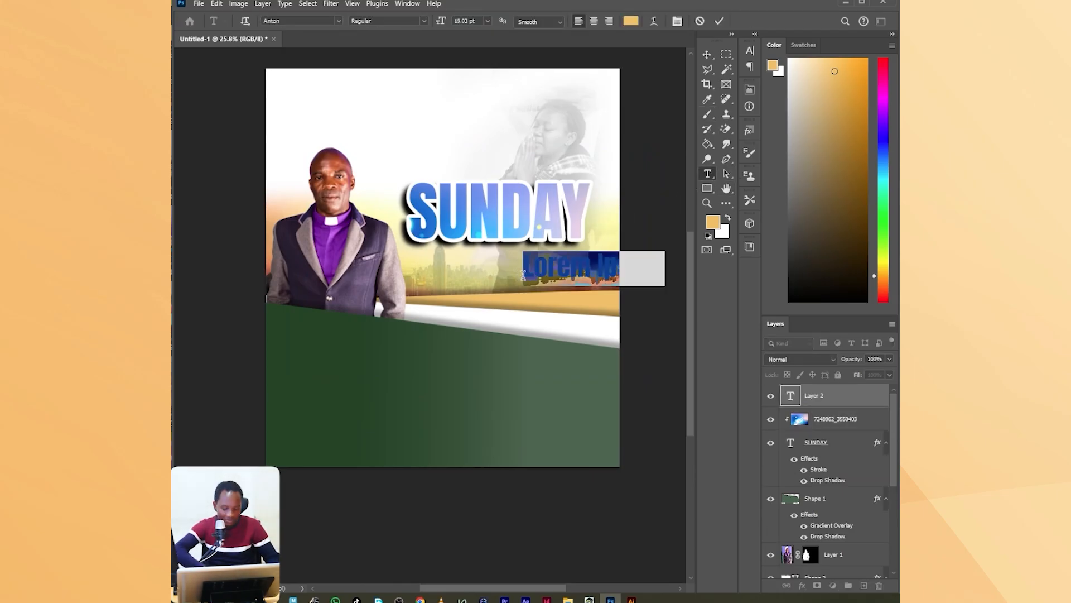
pyautogui.write('S')
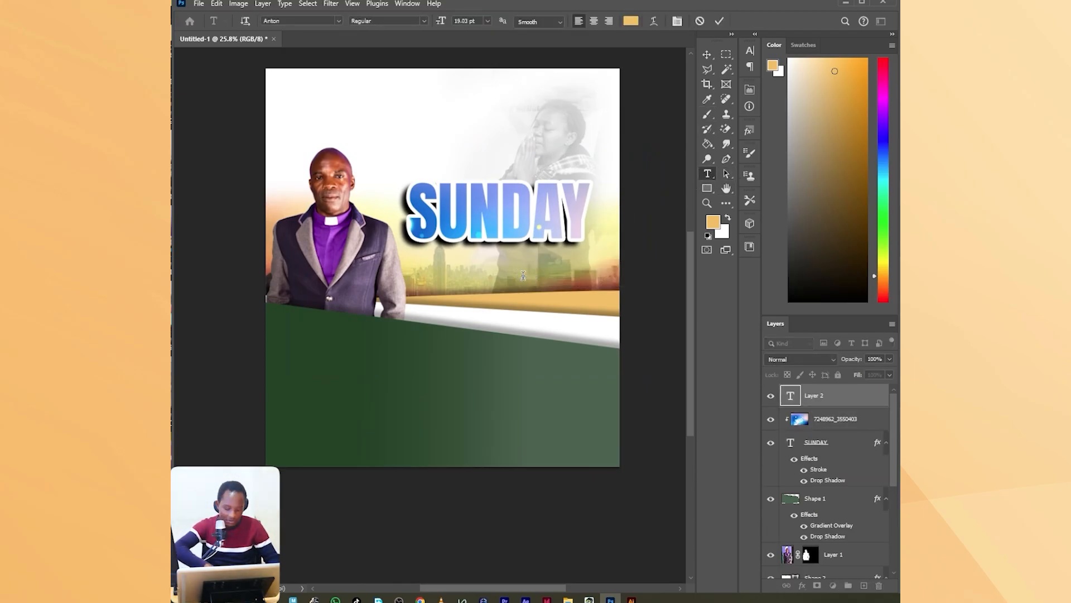
pyautogui.write('ervice')
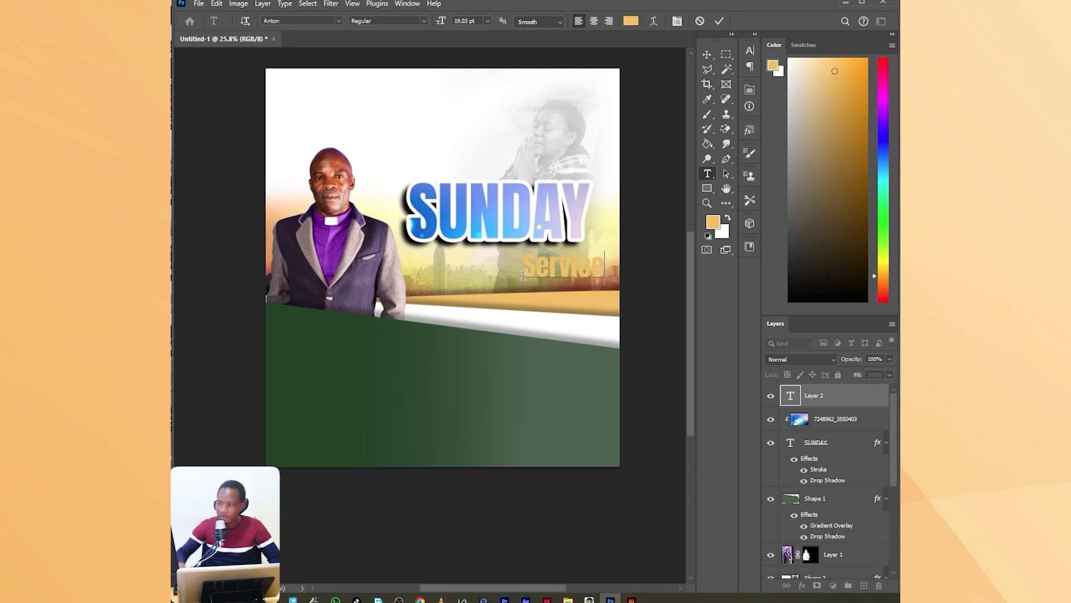
pyautogui.click(724, 22)
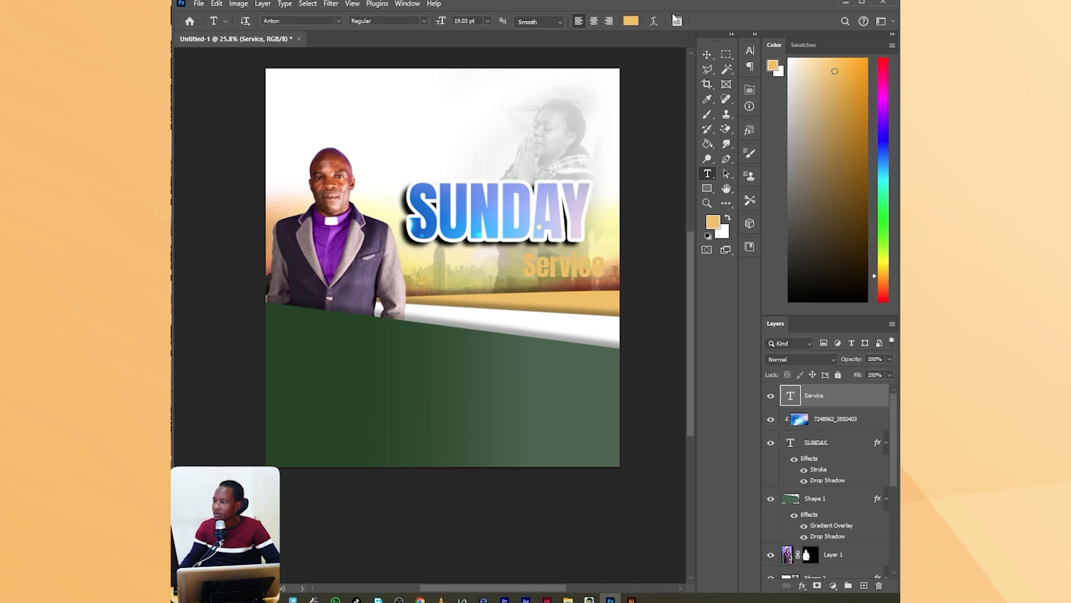
# Recolour the Service text dark green (#11540c).
pyautogui.click(676, 22)
pyautogui.click(714, 116)
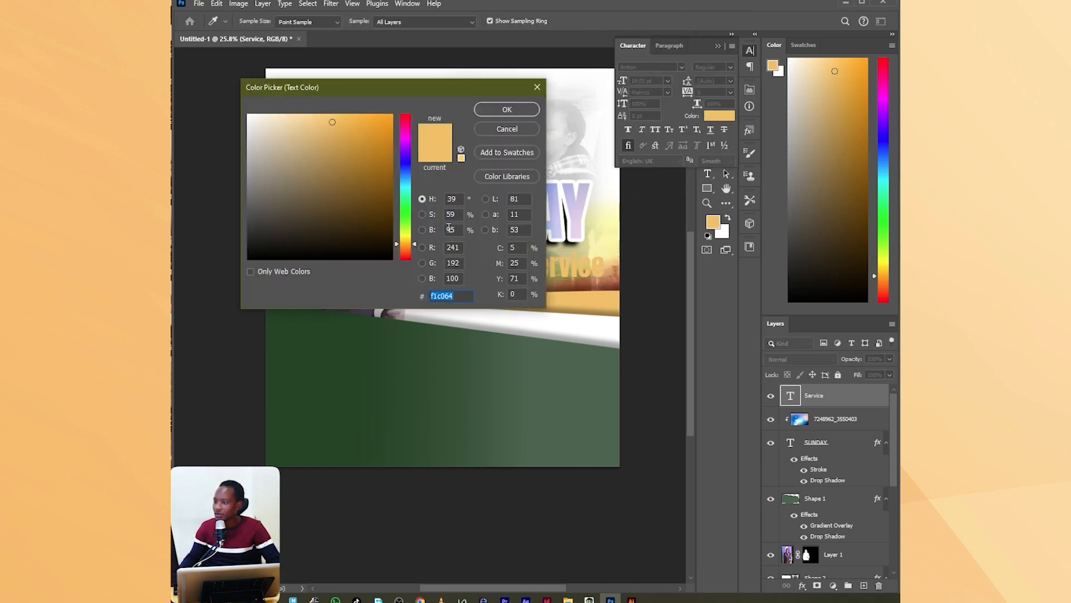
pyautogui.click(403, 213)
pyautogui.moveTo(372, 205); pyautogui.dragTo(372, 212)
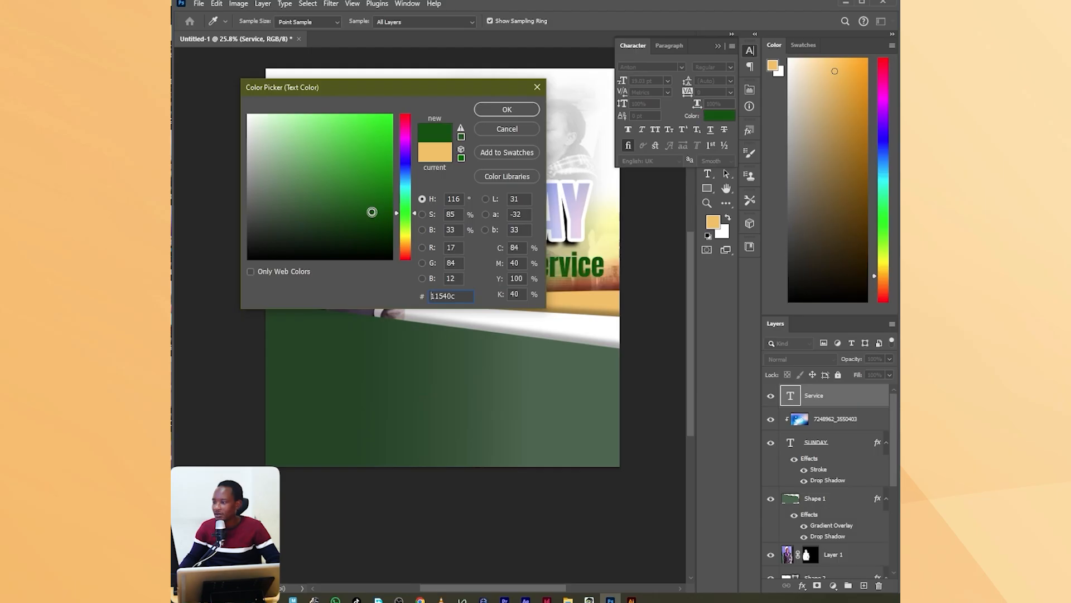
pyautogui.click(504, 110)
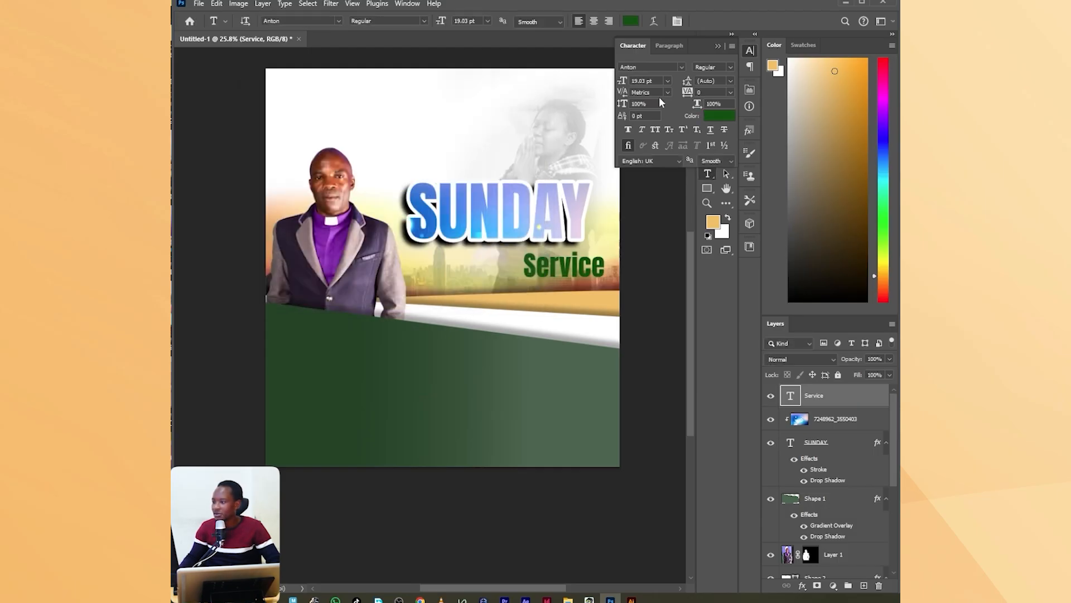
# Change the Service text to the Armelie font, scale it to about 150% and place it overlapping SUNDAY's lower edge.
pyautogui.click(682, 67)
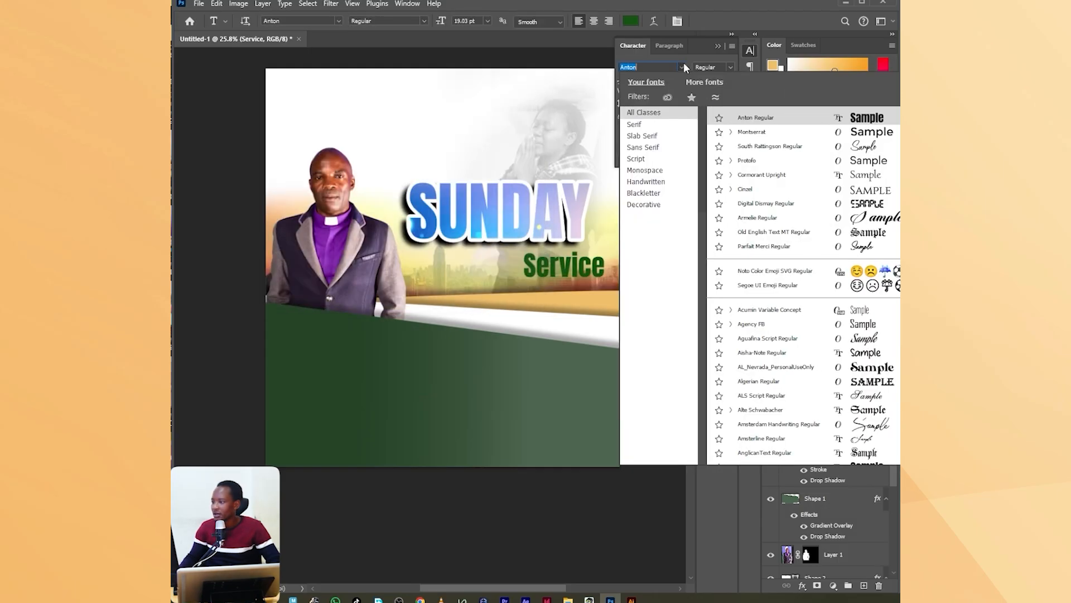
pyautogui.click(877, 219)
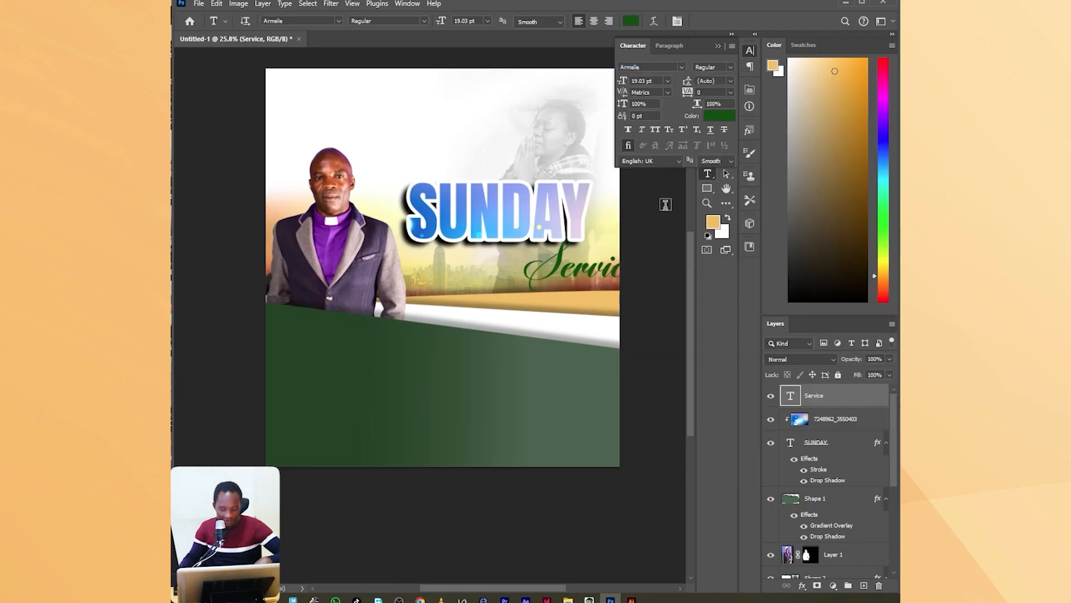
pyautogui.hotkey('ctrl', 't')
pyautogui.moveTo(612, 284); pyautogui.dragTo(505, 303)
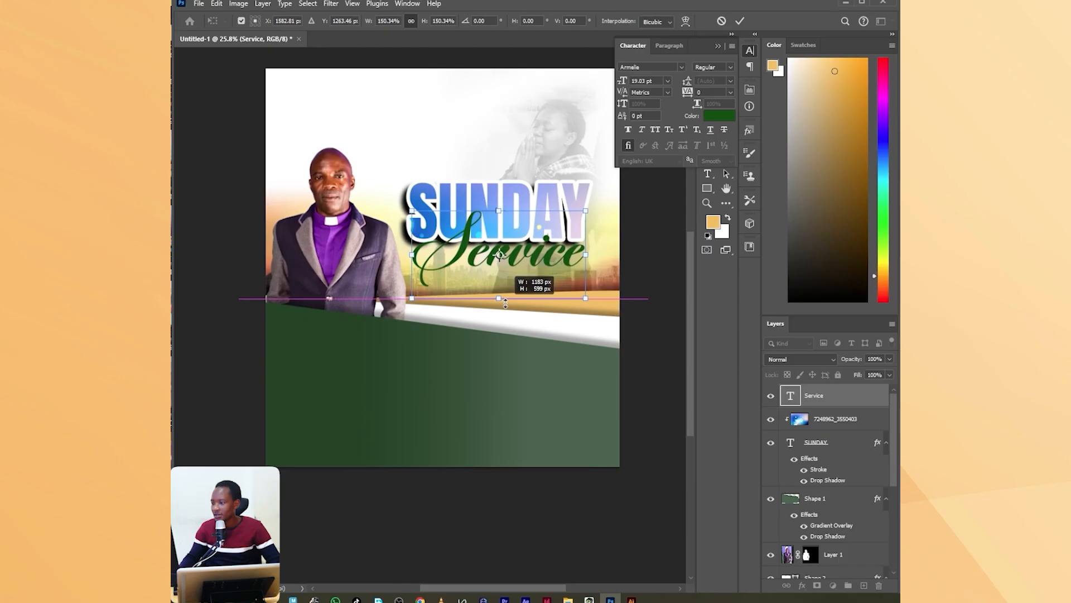
pyautogui.moveTo(537, 250); pyautogui.dragTo(526, 250)
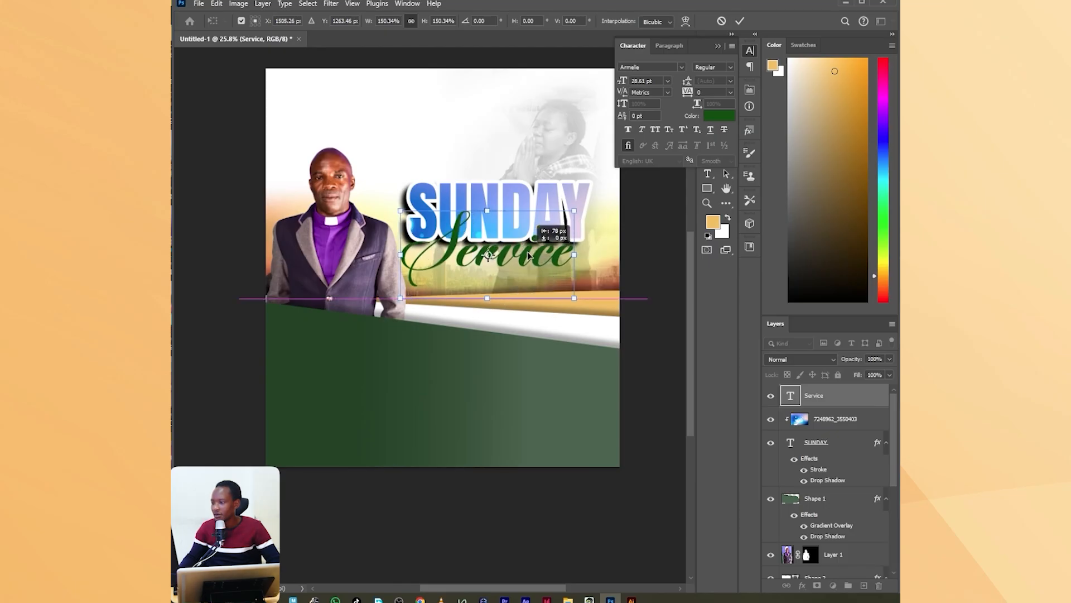
pyautogui.click(740, 21)
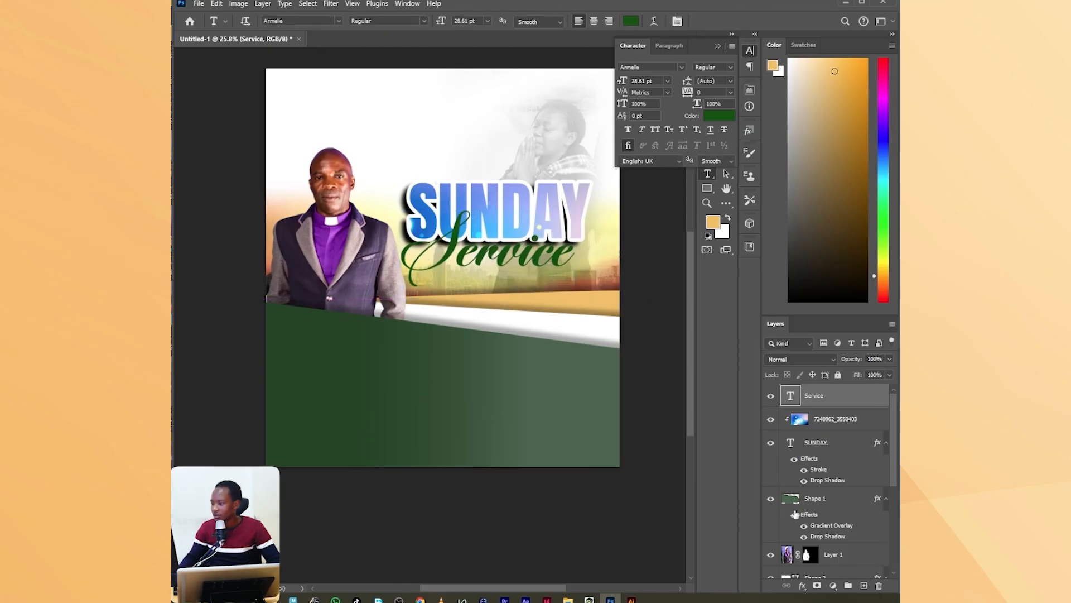
# Add a white 21 px outside stroke with reduced opacity to the Service text.
pyautogui.click(803, 585)
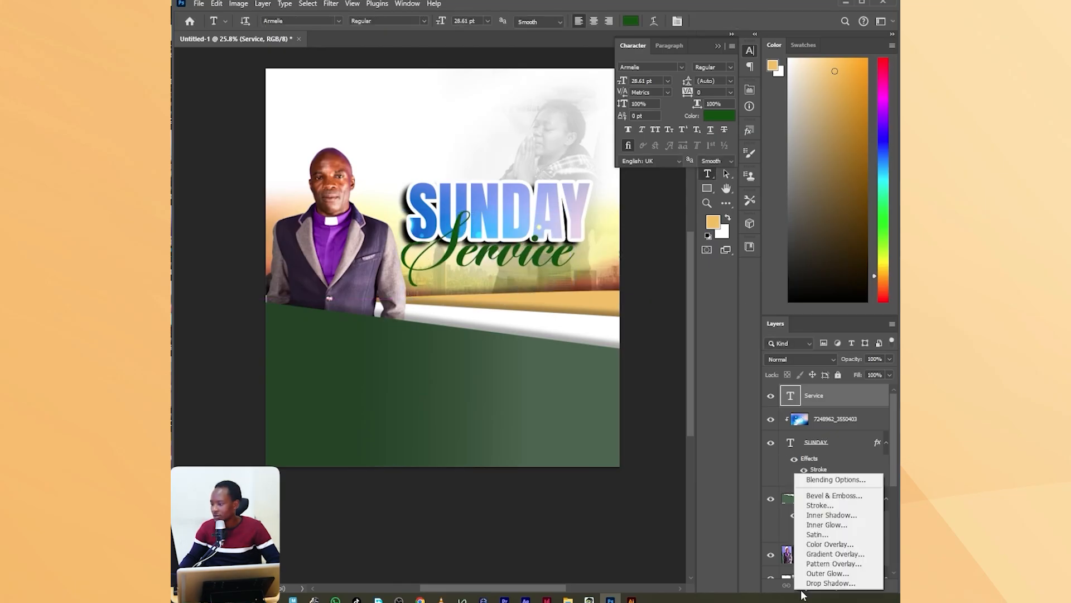
pyautogui.click(817, 505)
pyautogui.moveTo(608, 229); pyautogui.dragTo(576, 316)
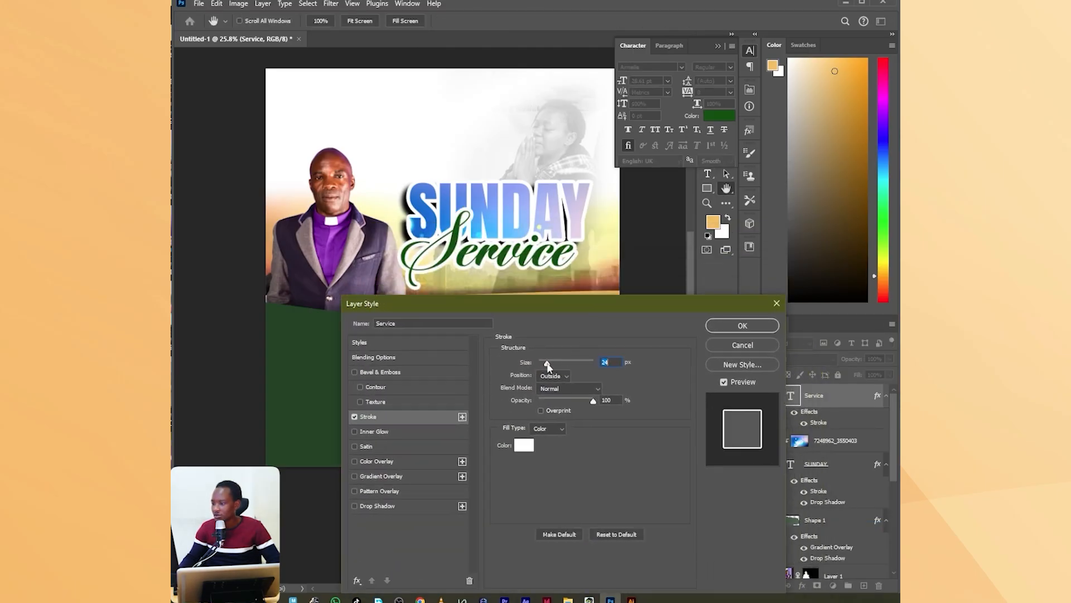
pyautogui.moveTo(547, 362); pyautogui.dragTo(546, 362)
pyautogui.click(578, 403)
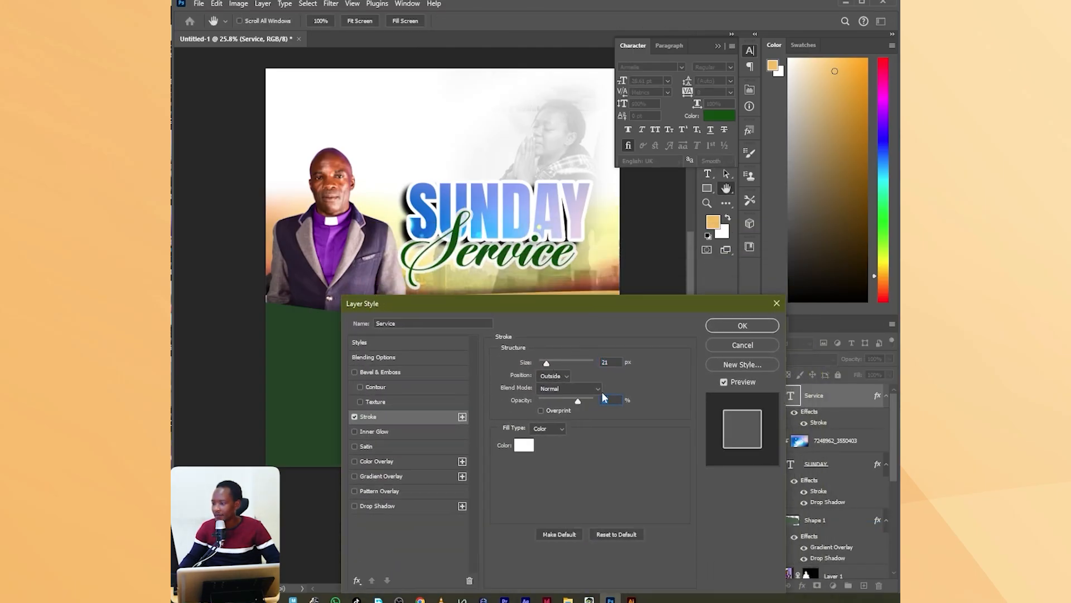
pyautogui.click(740, 327)
pyautogui.scroll(-3, 493, 277)
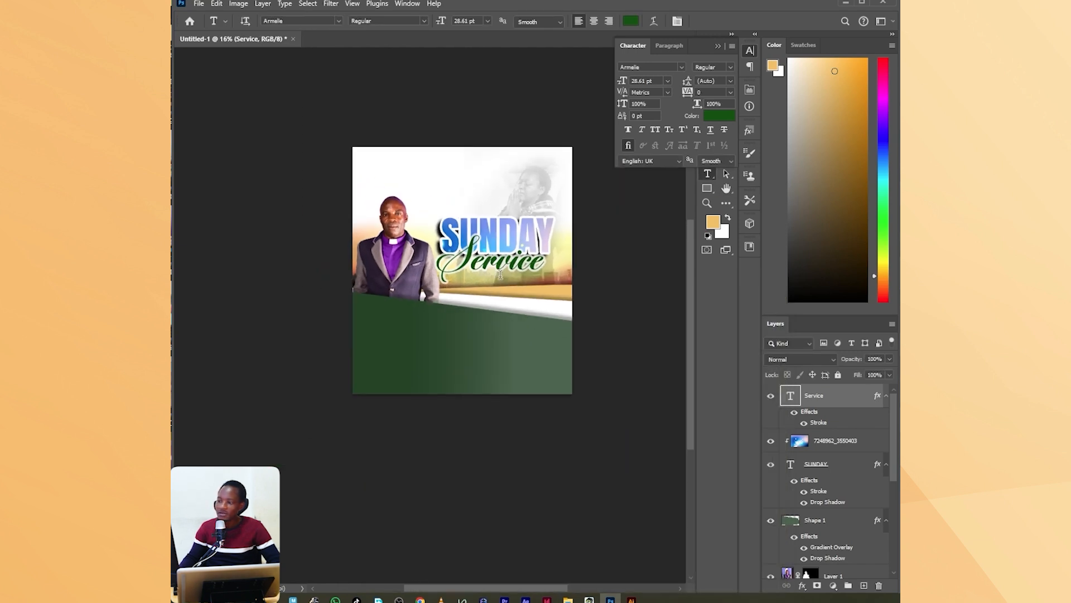
pyautogui.scroll(4, 516, 243)
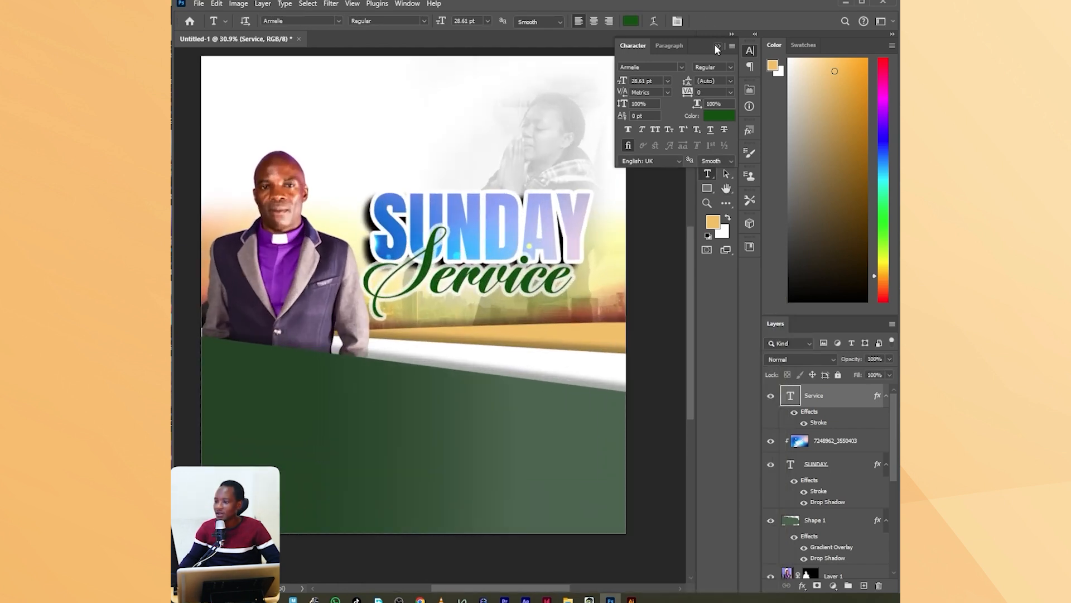
pyautogui.click(717, 45)
# Place the church logo image from the LIGHT OF THE WORLD folder into the poster.
pyautogui.moveTo(568, 600)
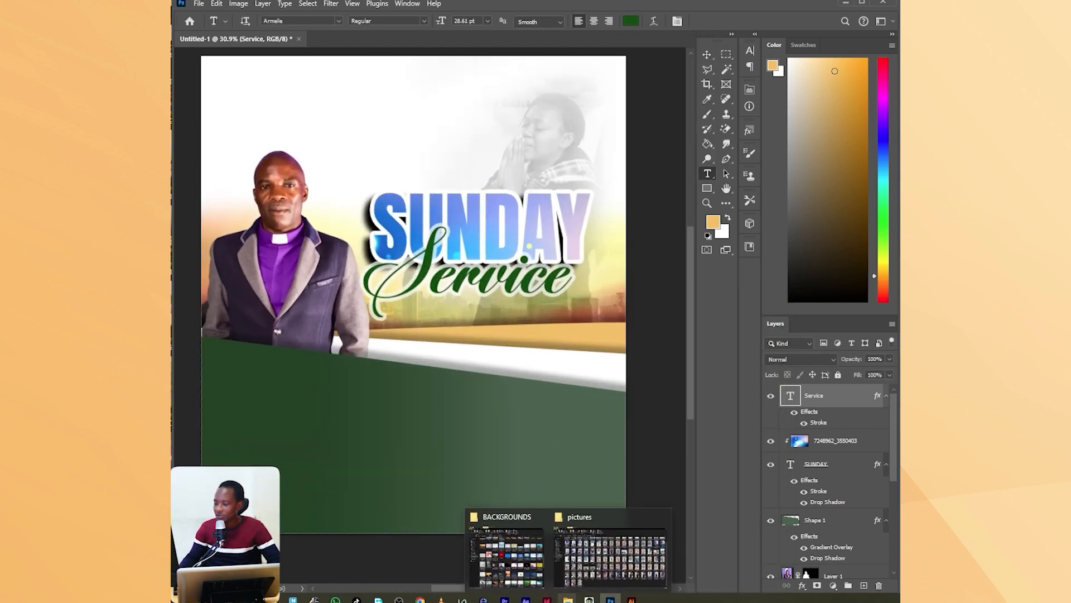
pyautogui.click(535, 568)
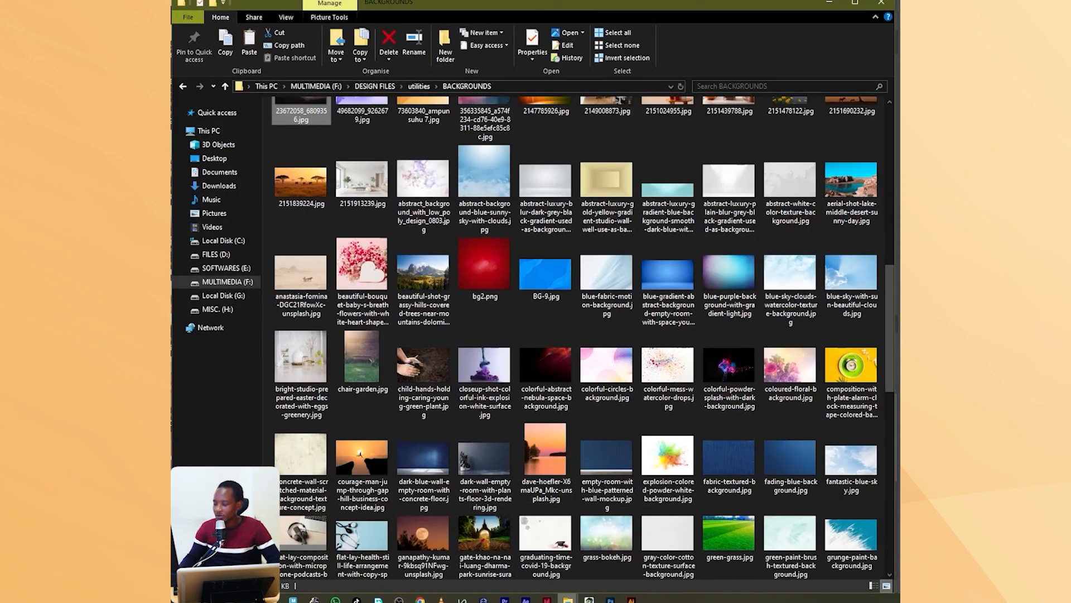
pyautogui.moveTo(568, 599)
pyautogui.click(625, 557)
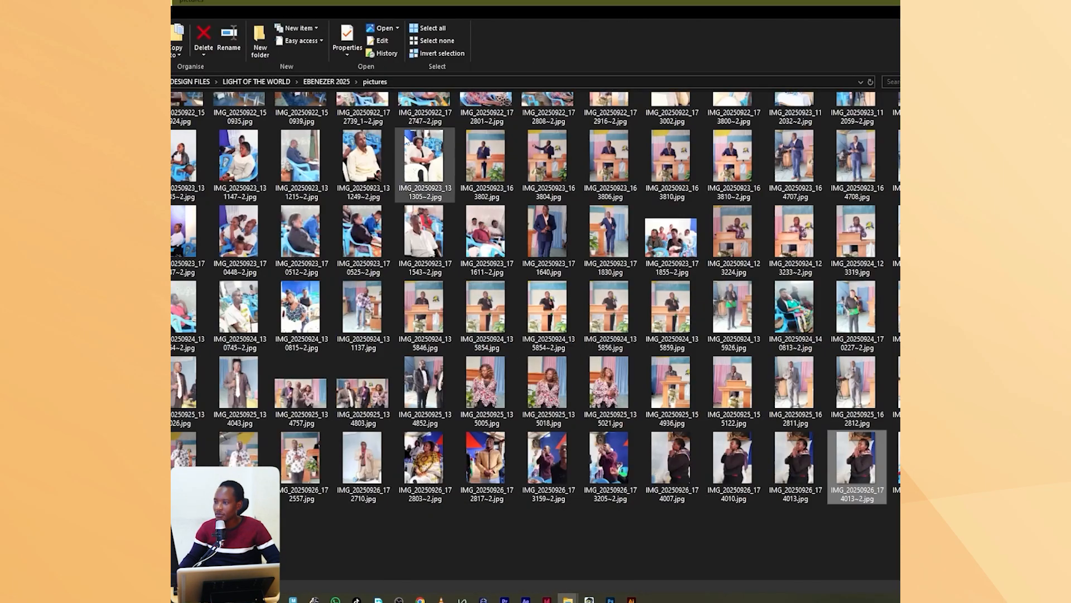
pyautogui.click(257, 81)
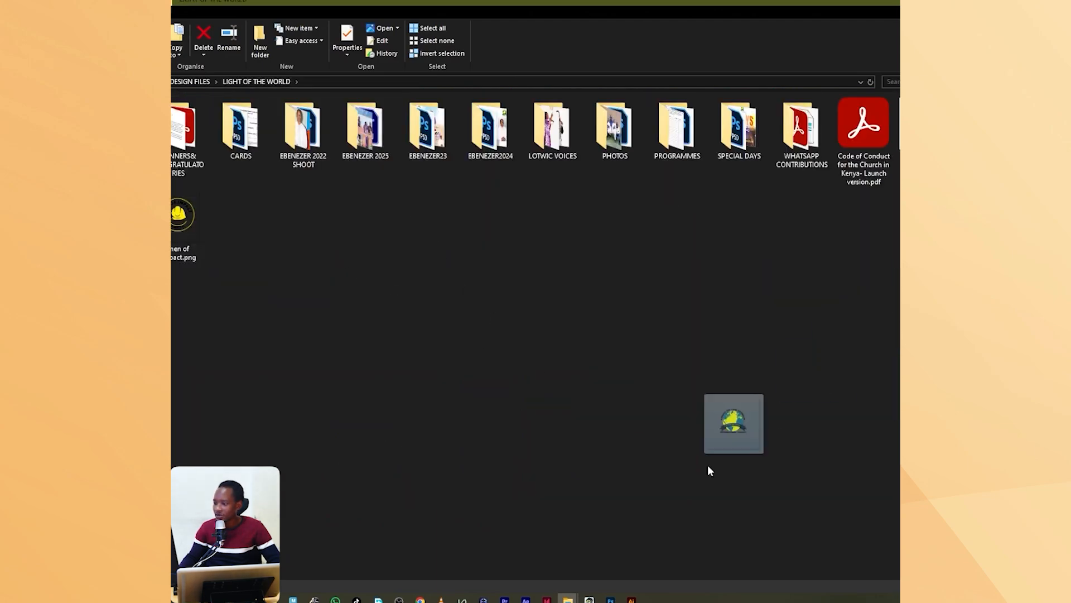
pyautogui.moveTo(611, 600)
pyautogui.moveTo(610, 600); pyautogui.dragTo(385, 132)
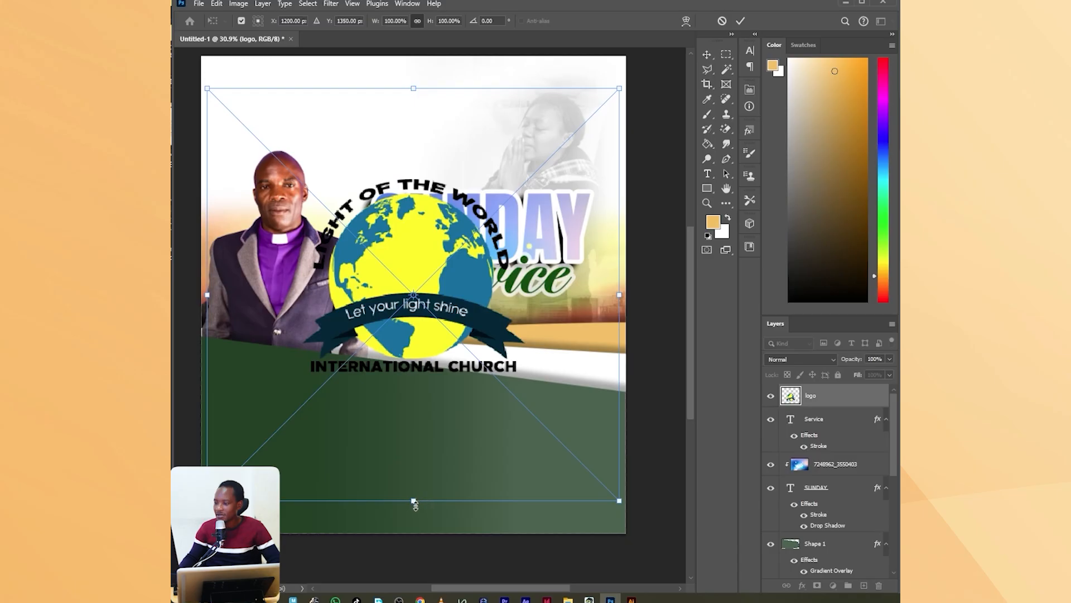
# Scale the logo to about 22% and position it near the poster's upper edge, above and between the clergyman and SUNDAY.
pyautogui.moveTo(414, 502); pyautogui.dragTo(414, 180)
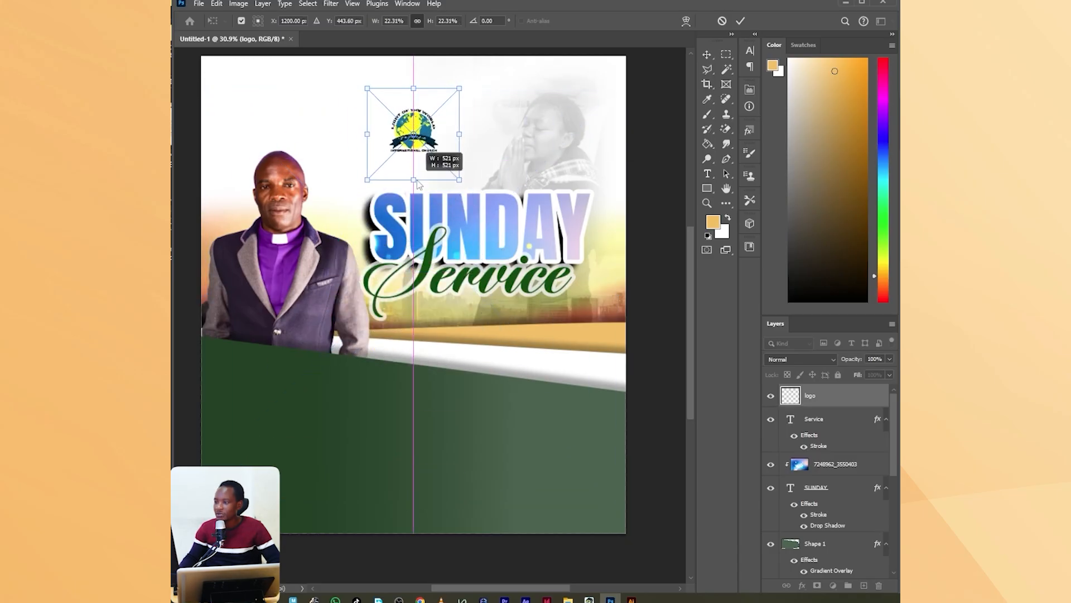
pyautogui.moveTo(437, 138); pyautogui.dragTo(398, 100)
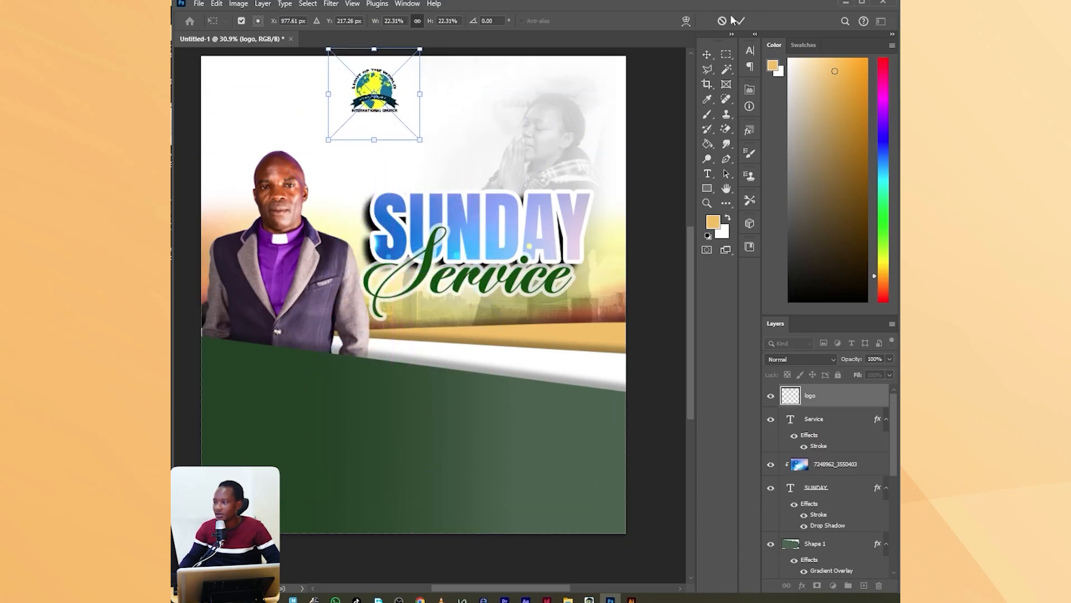
pyautogui.click(741, 21)
# Add three lines of text beside the logo: "LIGHT OF THE WORLD", "INTERNATIONAL CHURCH" and "ELDORET".
pyautogui.click(707, 177)
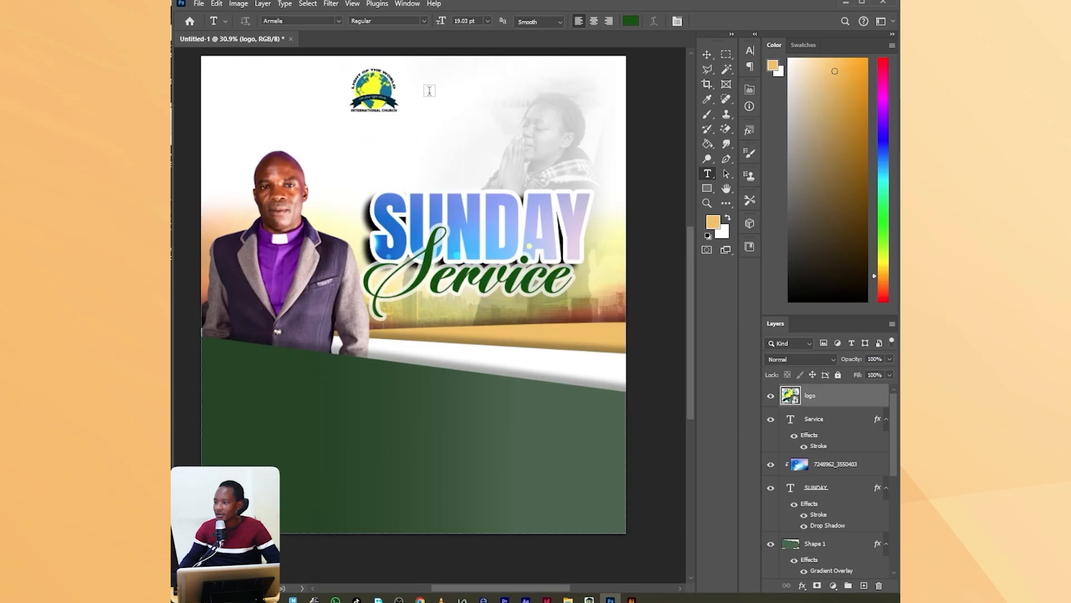
pyautogui.click(427, 85)
pyautogui.write('LIGHT')
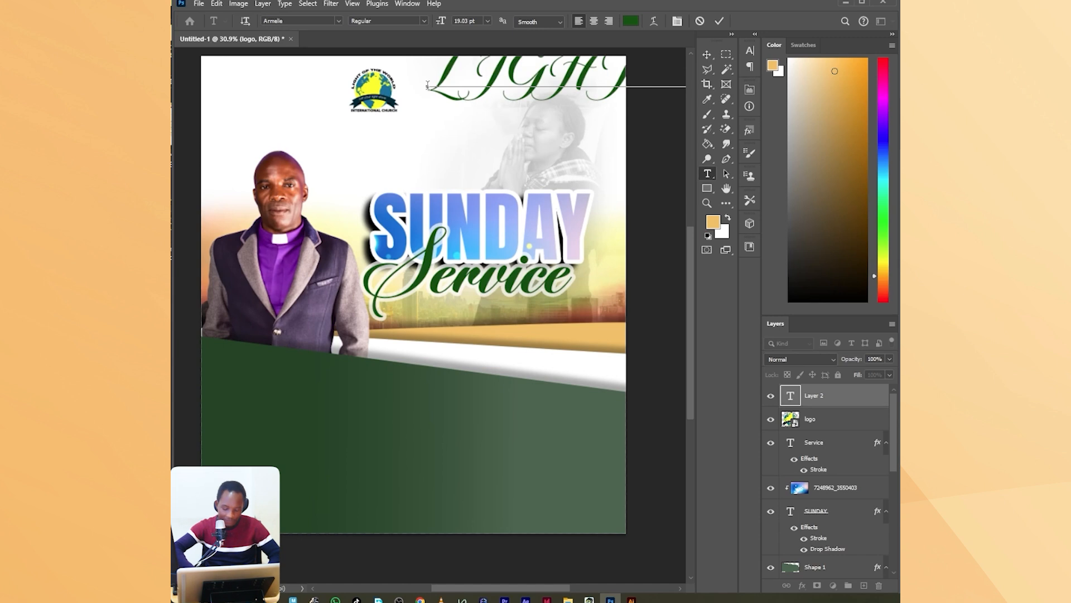
pyautogui.press('Return')
pyautogui.write('INTE')
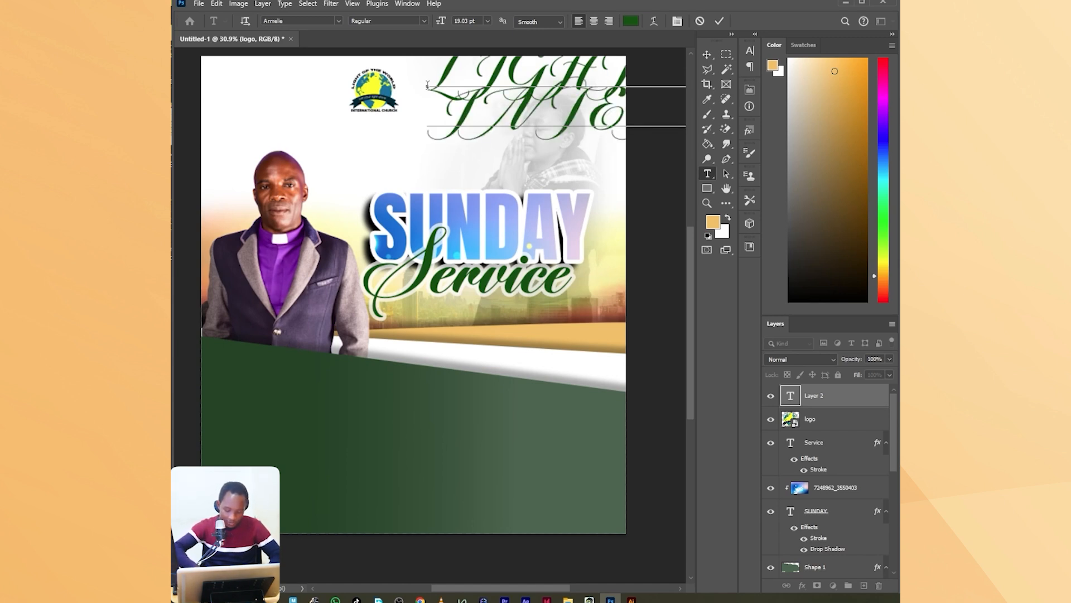
pyautogui.press('Return')
pyautogui.write('ELDORET')
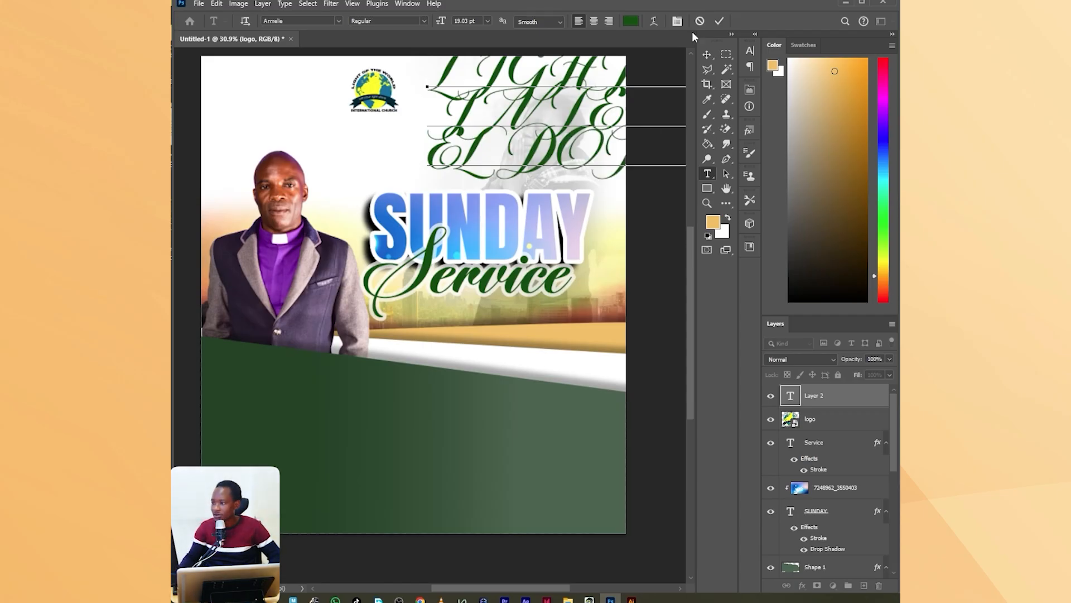
pyautogui.click(719, 22)
# Set the church-name text colour to black (#000000).
pyautogui.click(677, 21)
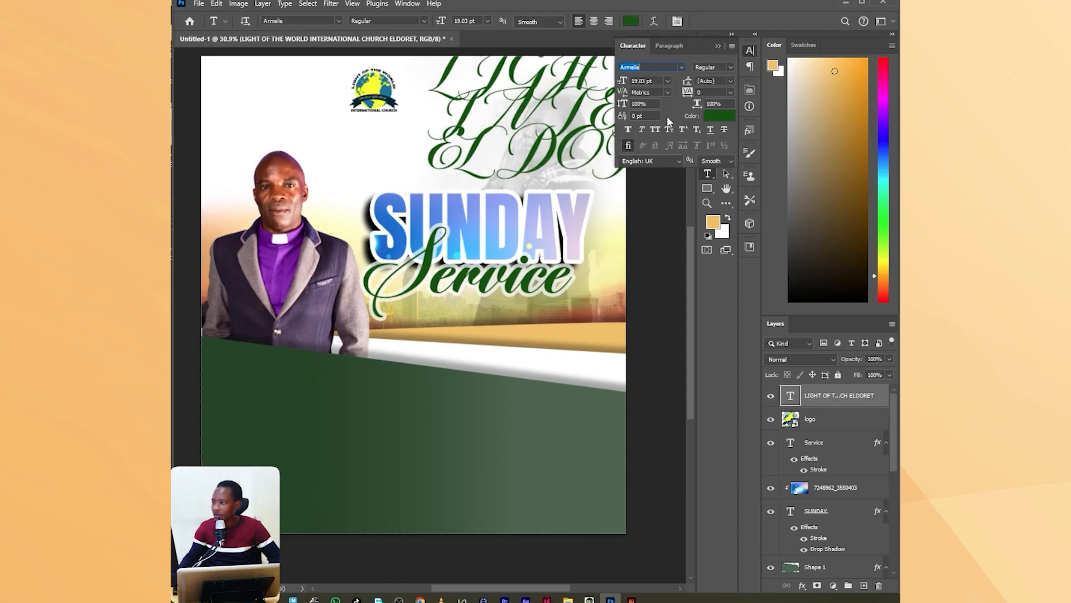
pyautogui.click(714, 117)
pyautogui.click(248, 258)
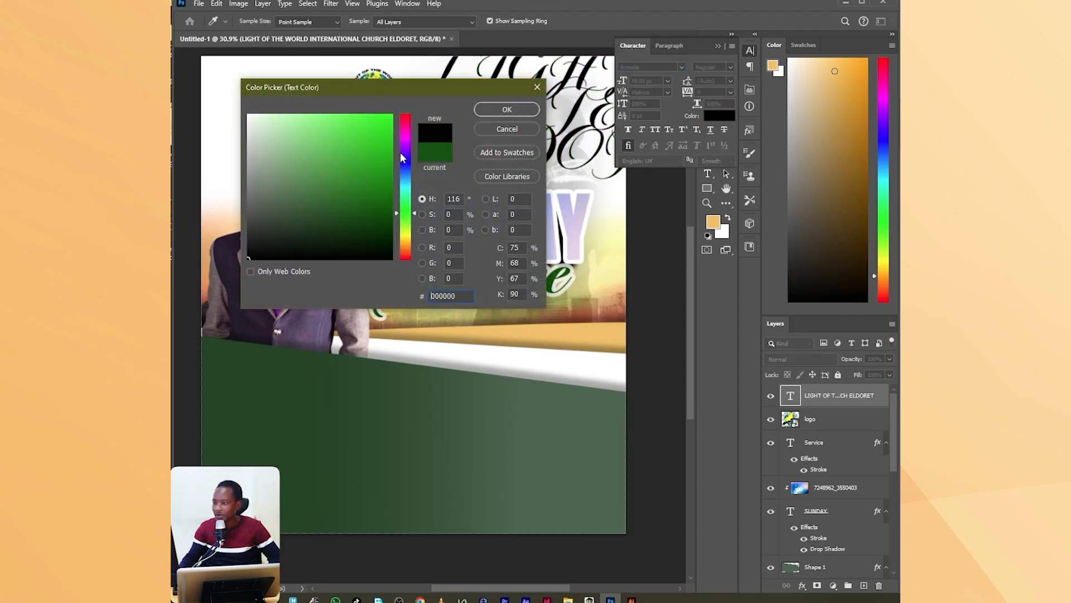
pyautogui.click(514, 109)
# Set the church-name text to Protofo Bold at 9 pt.
pyautogui.click(642, 66)
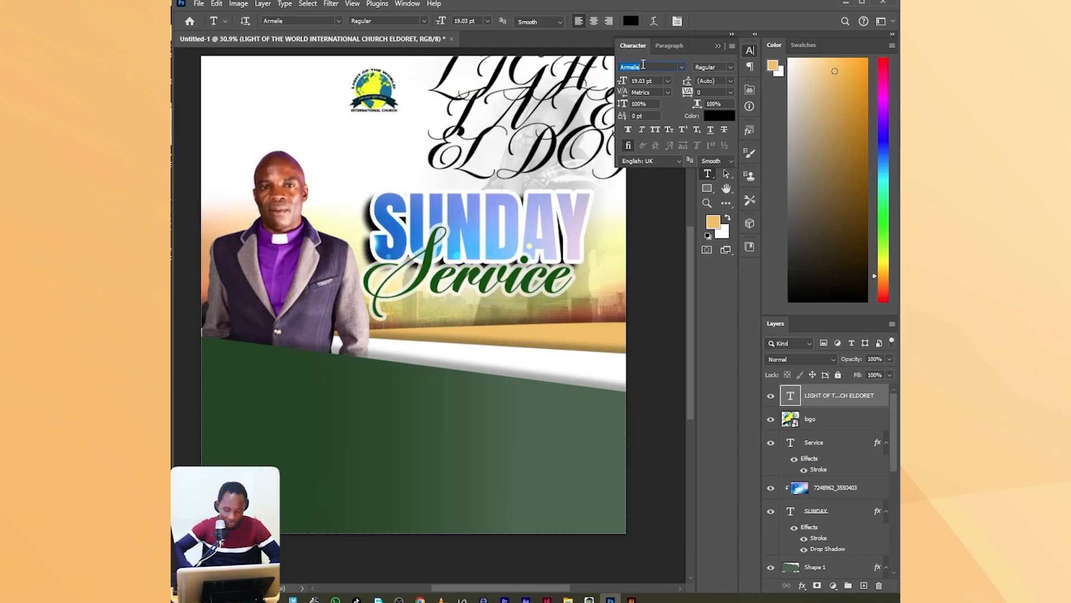
pyautogui.write('Protofo')
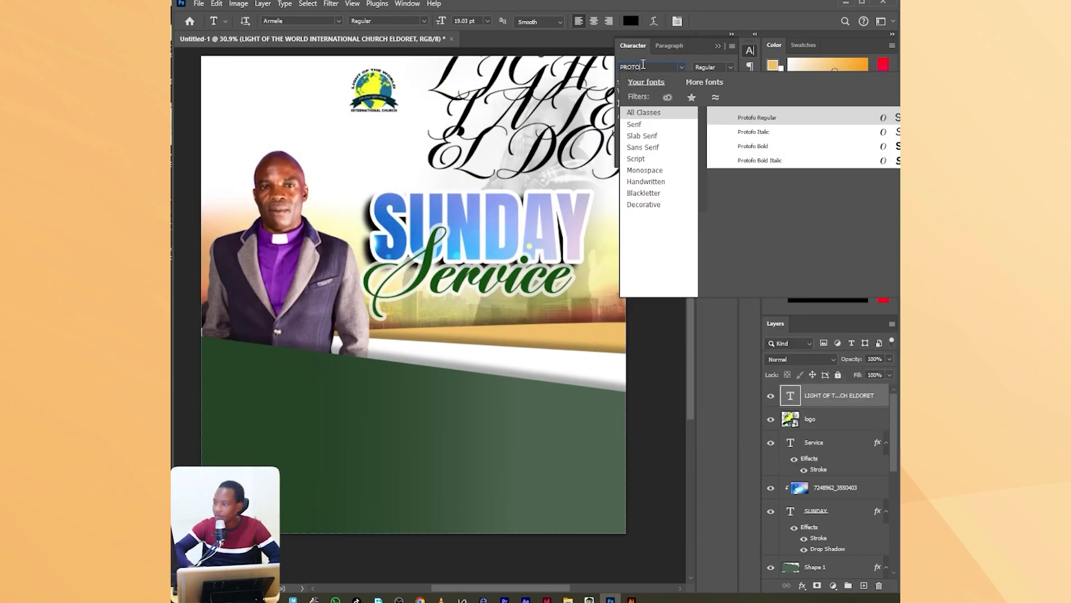
pyautogui.click(885, 145)
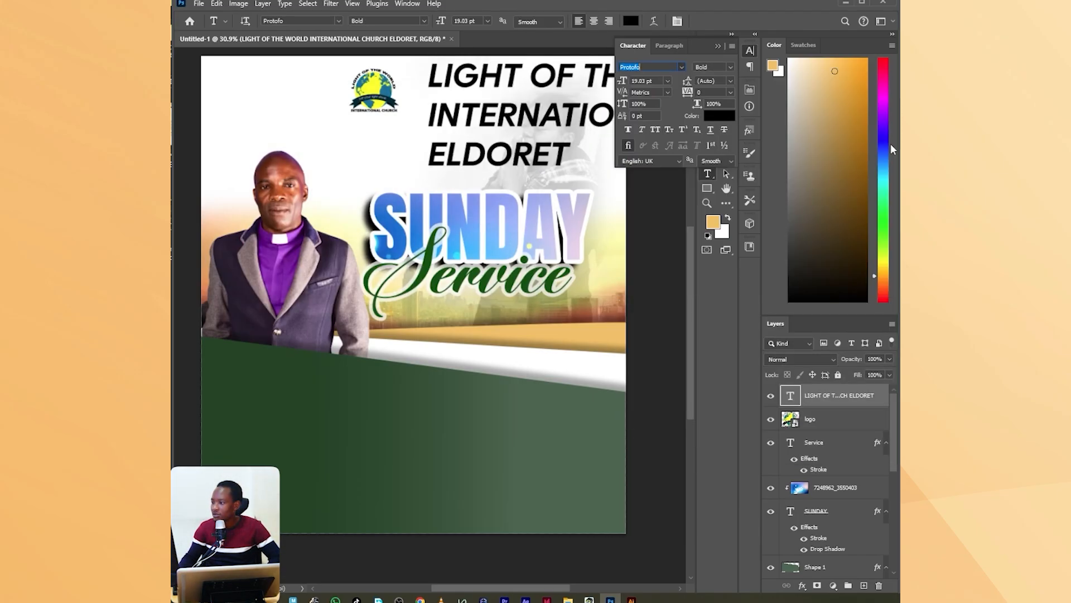
pyautogui.click(668, 81)
pyautogui.click(662, 123)
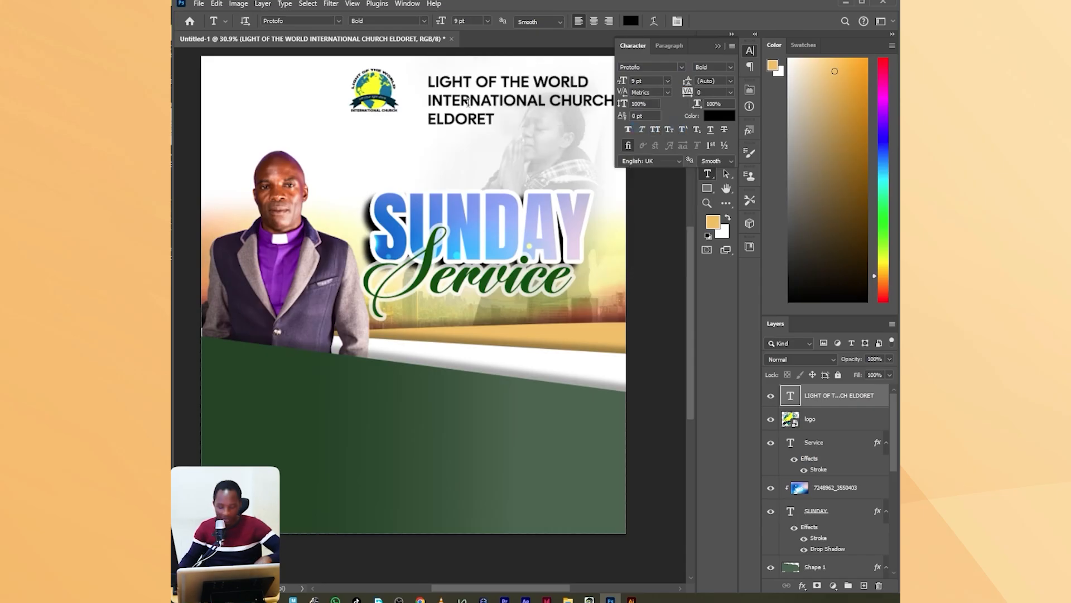
# Scale the church-name text to 69% and place it beside the logo.
pyautogui.hotkey('ctrl', 't')
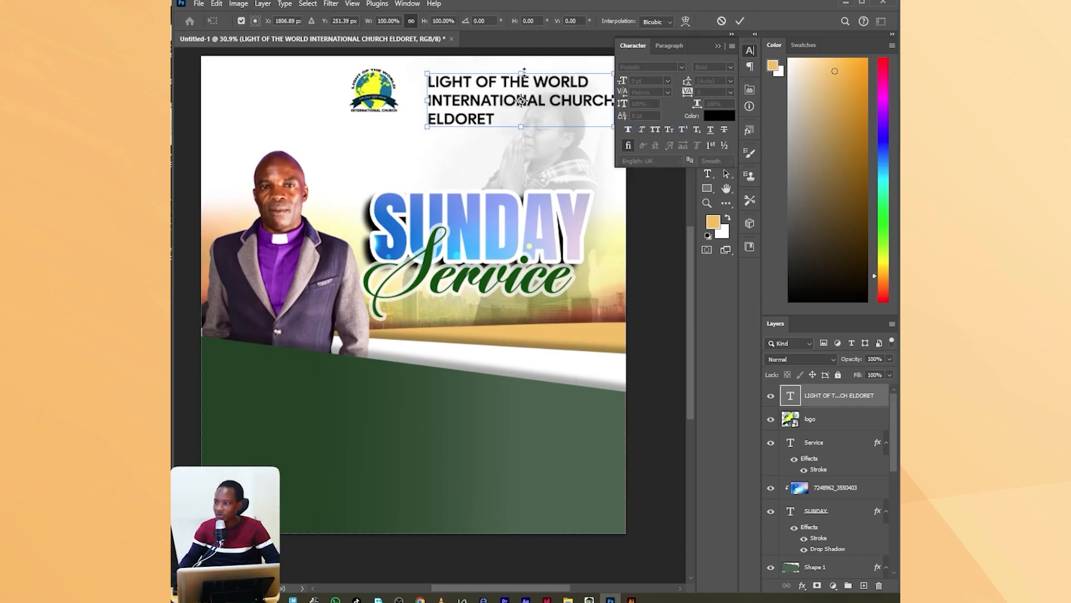
pyautogui.moveTo(524, 70); pyautogui.dragTo(500, 96)
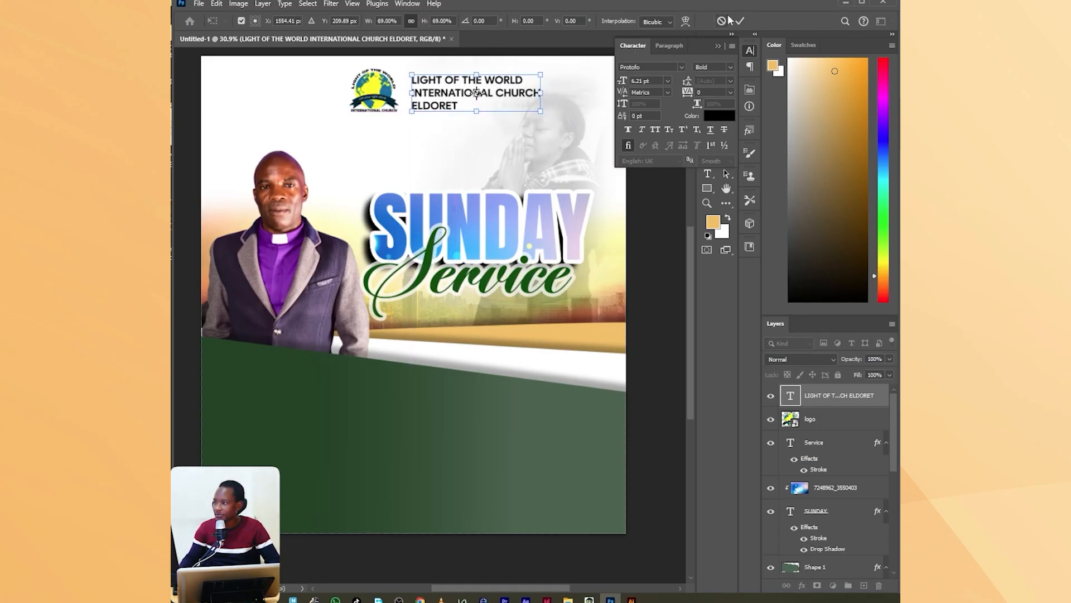
pyautogui.click(739, 22)
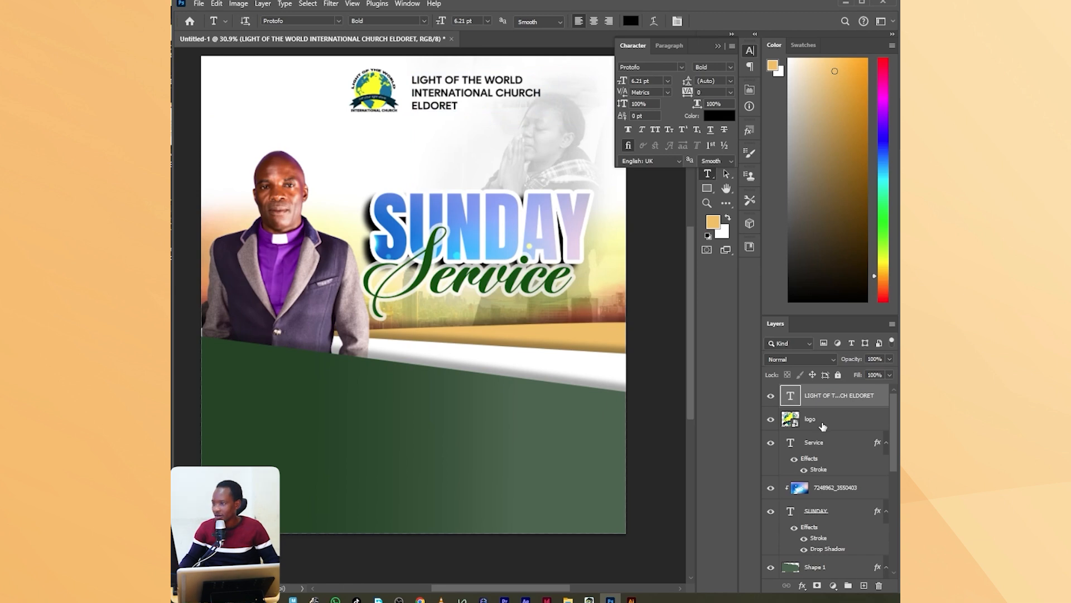
# Move the logo and church-name text together slightly down and to the right.
pyautogui.click(822, 427)
pyautogui.click(718, 46)
pyautogui.press('v')
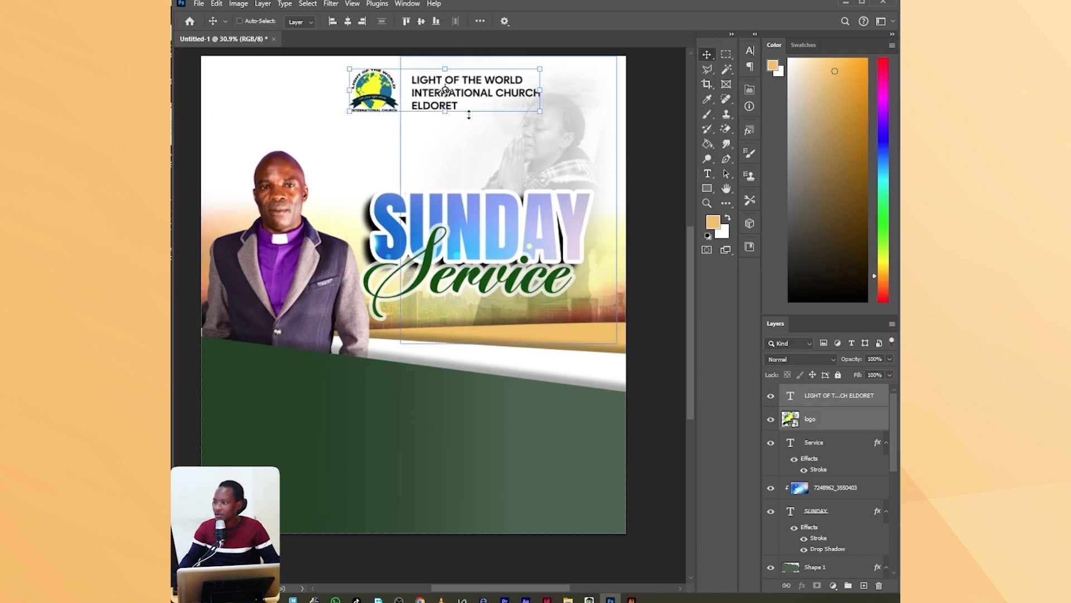
pyautogui.moveTo(486, 95)
pyautogui.mouseDown()
pyautogui.moveTo(500, 111)
pyautogui.moveTo(492, 103)
pyautogui.mouseUp()
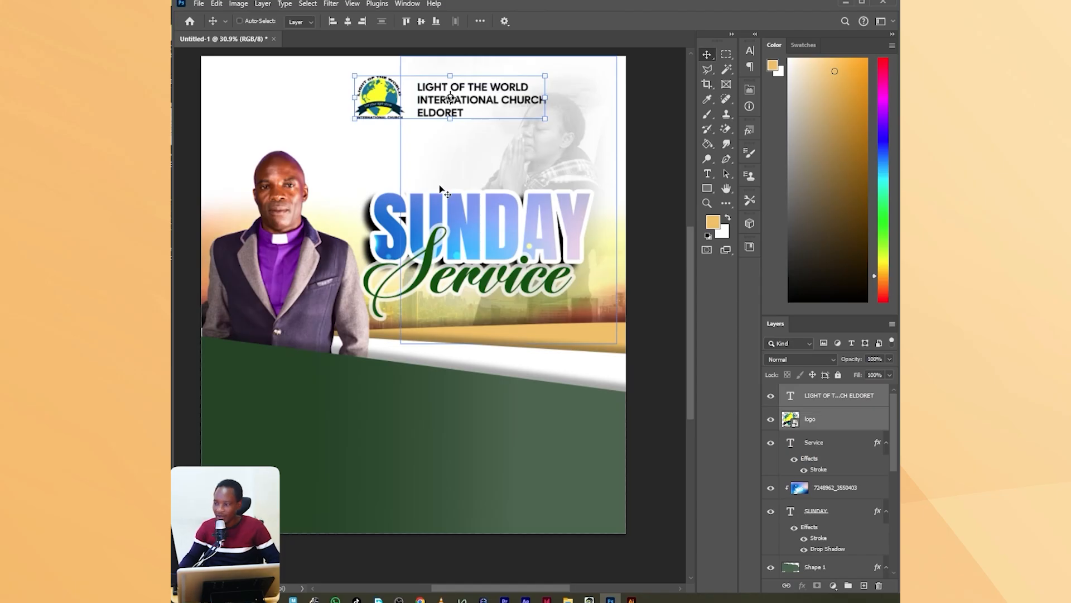
# Add a text line with the clergyman's title and name on the green shape below his cutout.
pyautogui.click(708, 175)
pyautogui.click(231, 398)
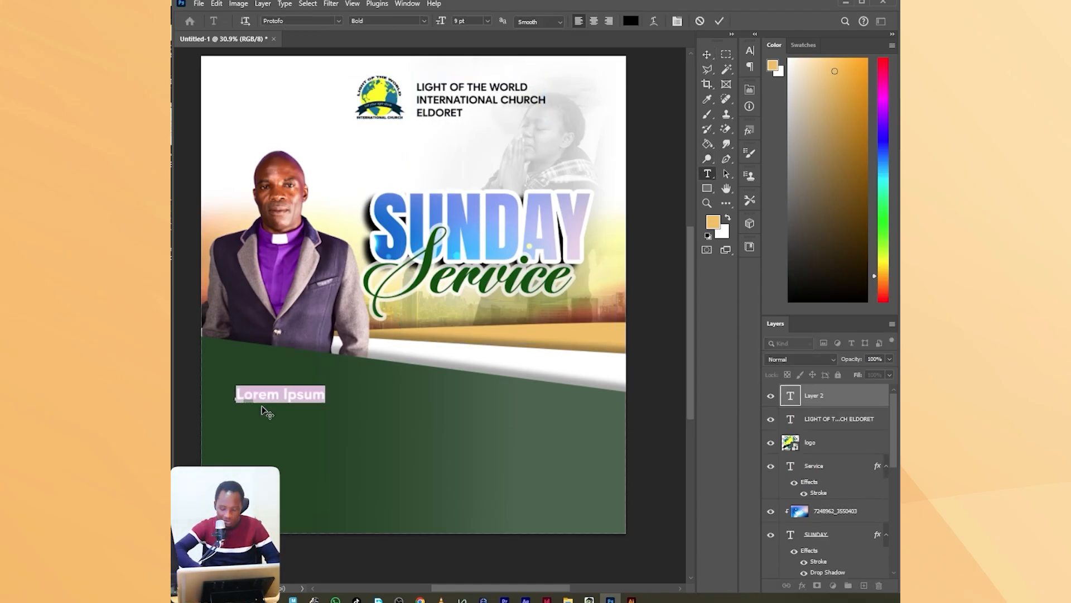
pyautogui.write('Rev')
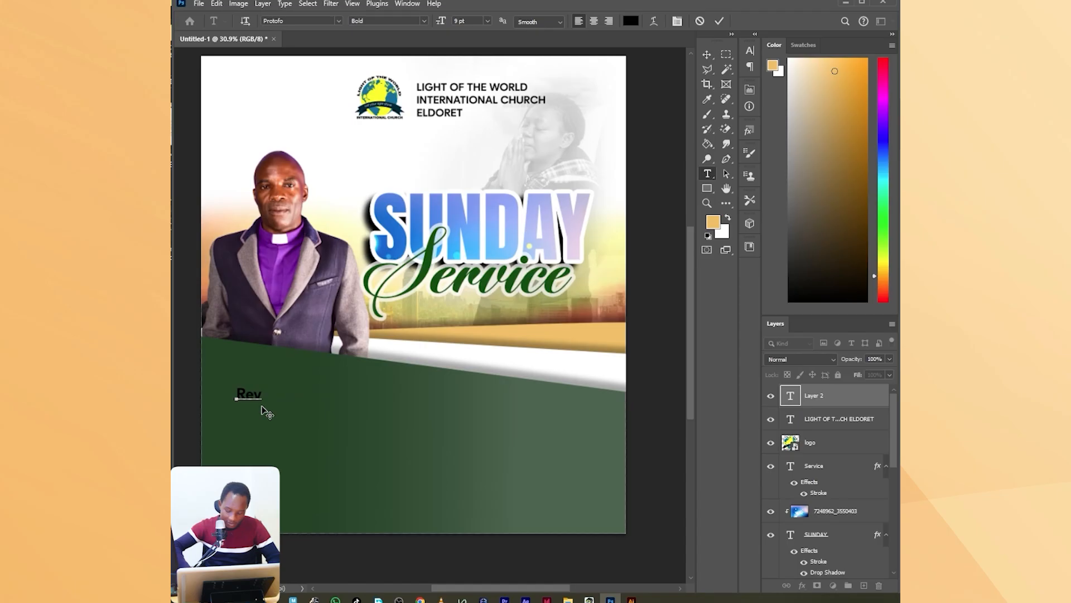
pyautogui.write('. Jo')
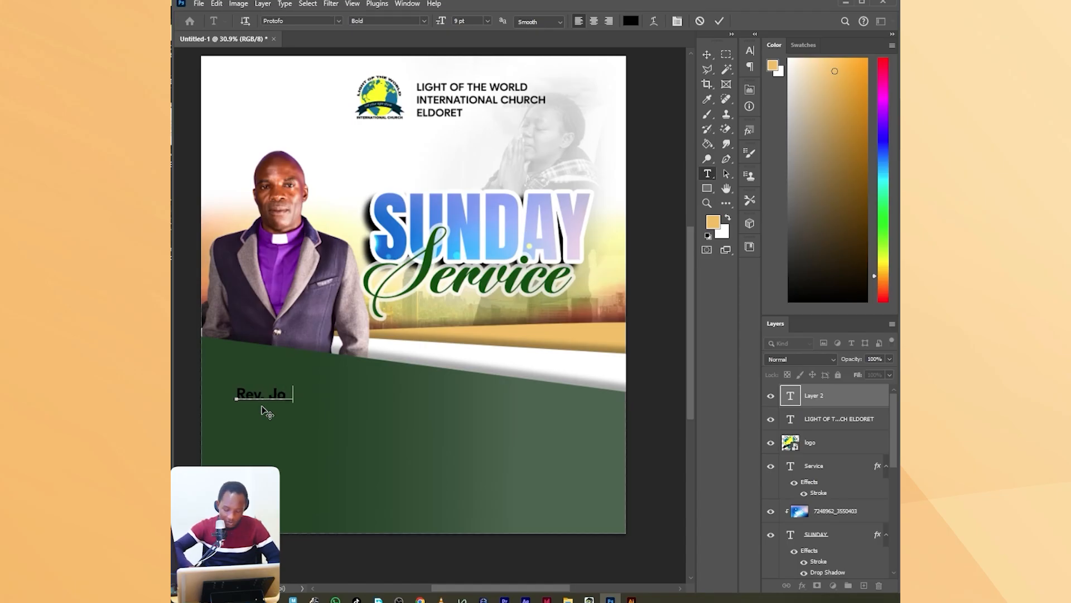
pyautogui.write('sphat M')
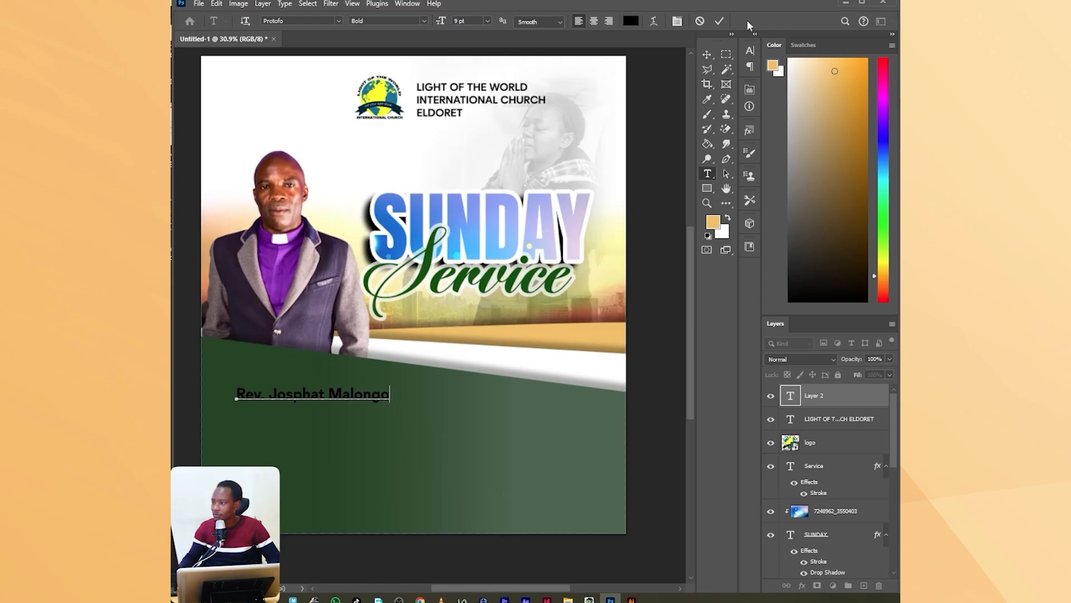
pyautogui.click(718, 22)
# Set the clergyman's name text colour to white (#ffffff).
pyautogui.click(678, 21)
pyautogui.click(720, 115)
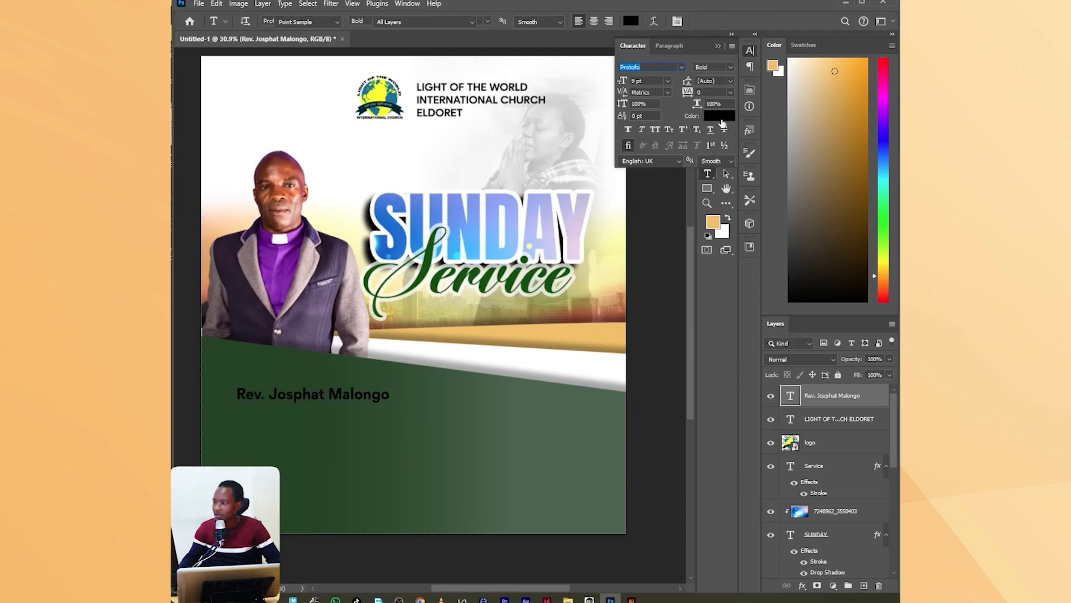
pyautogui.click(397, 165)
pyautogui.write('ffffff')
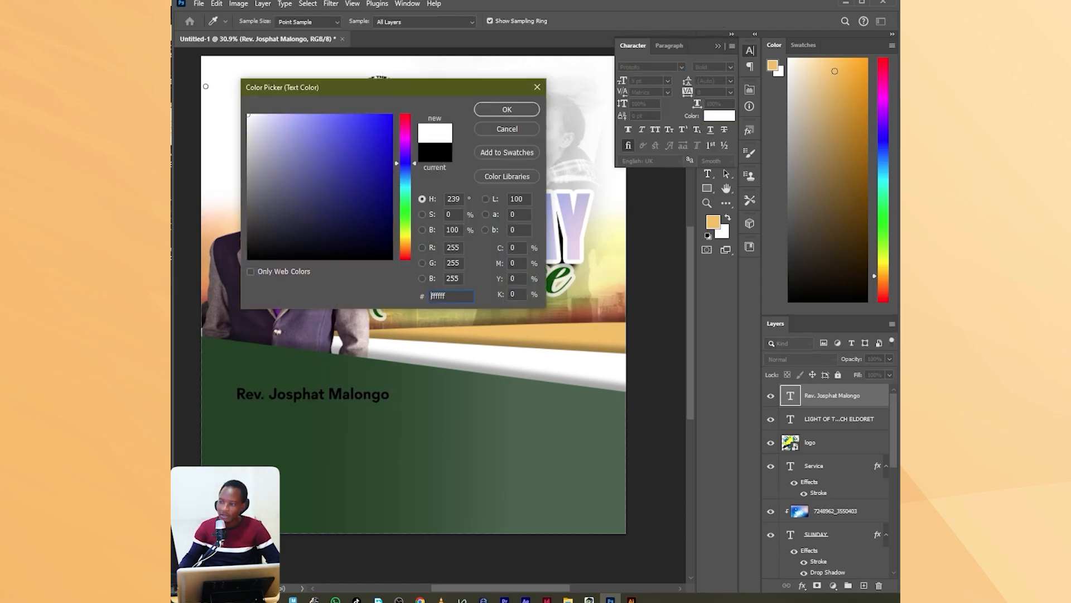
pyautogui.click(507, 109)
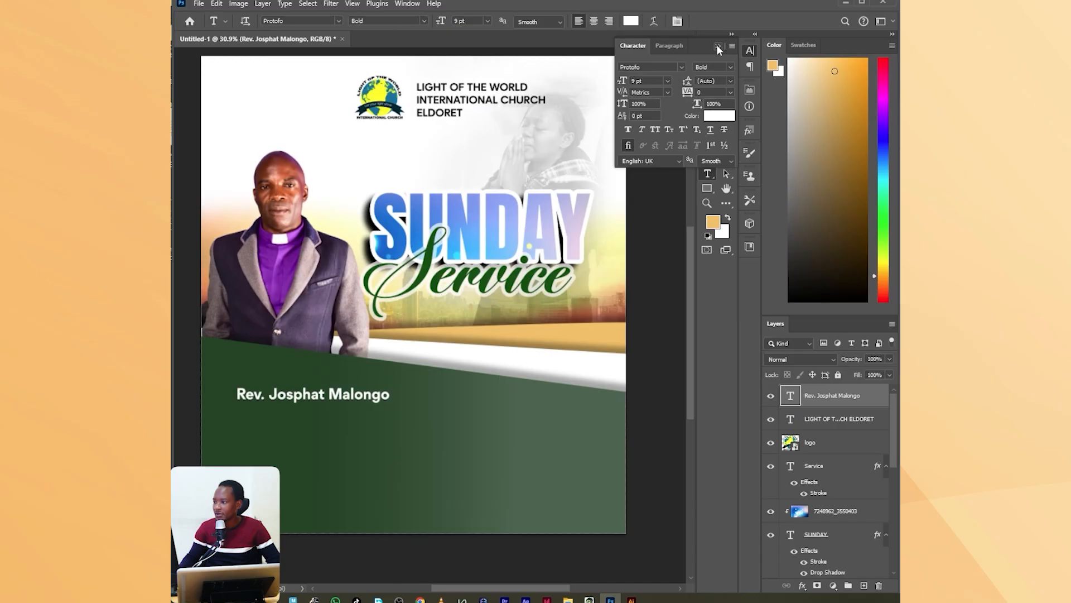
pyautogui.click(718, 47)
# Move the clergyman's name slightly up and to the left, closer to his cutout.
pyautogui.click(704, 54)
pyautogui.scroll(4, 356, 341)
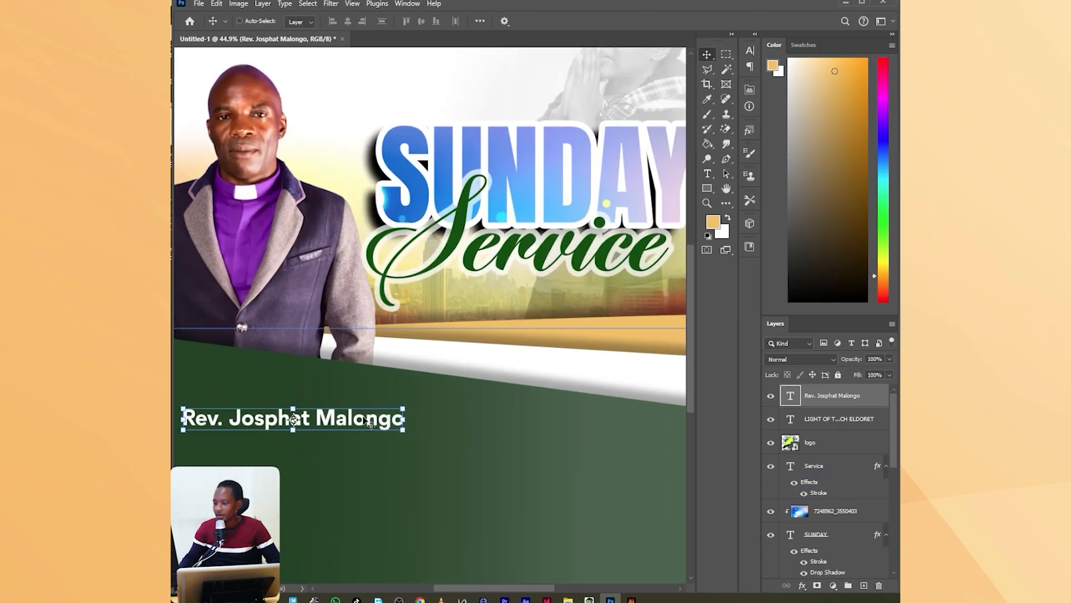
pyautogui.moveTo(369, 422)
pyautogui.mouseDown()
pyautogui.moveTo(346, 393)
pyautogui.moveTo(354, 407)
pyautogui.mouseUp()
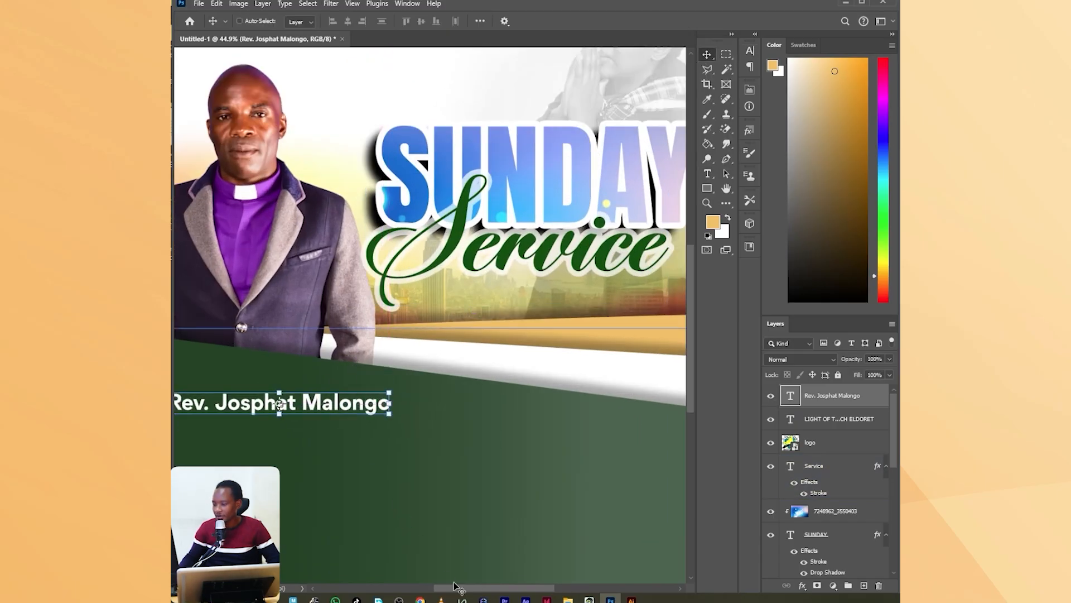
# Add a separate "Ministering" text line on the green shape below the clergyman's name.
pyautogui.moveTo(456, 586); pyautogui.dragTo(427, 586)
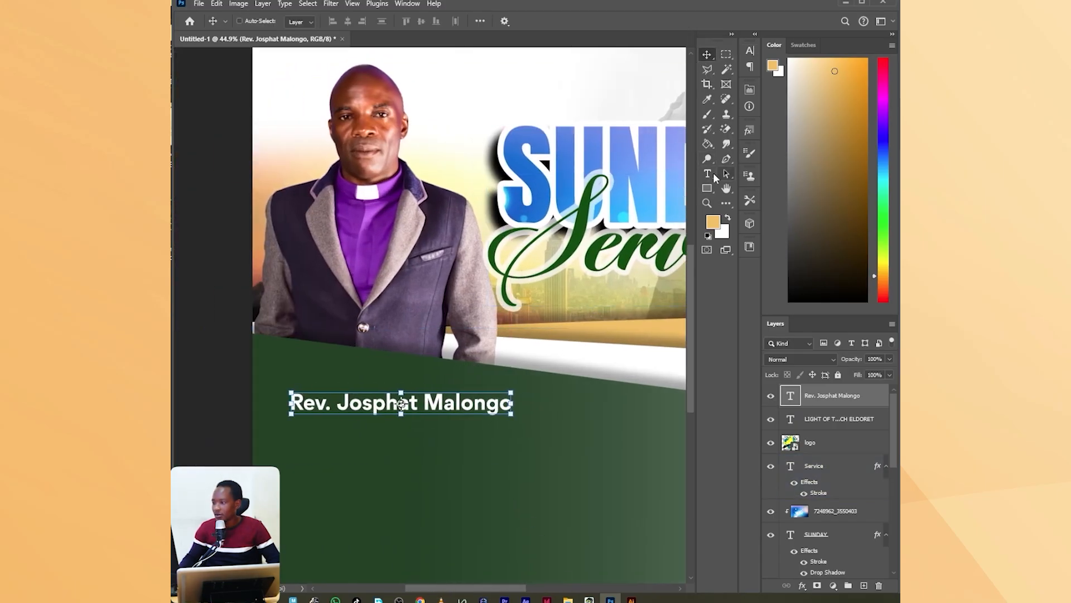
pyautogui.click(713, 175)
pyautogui.click(414, 490)
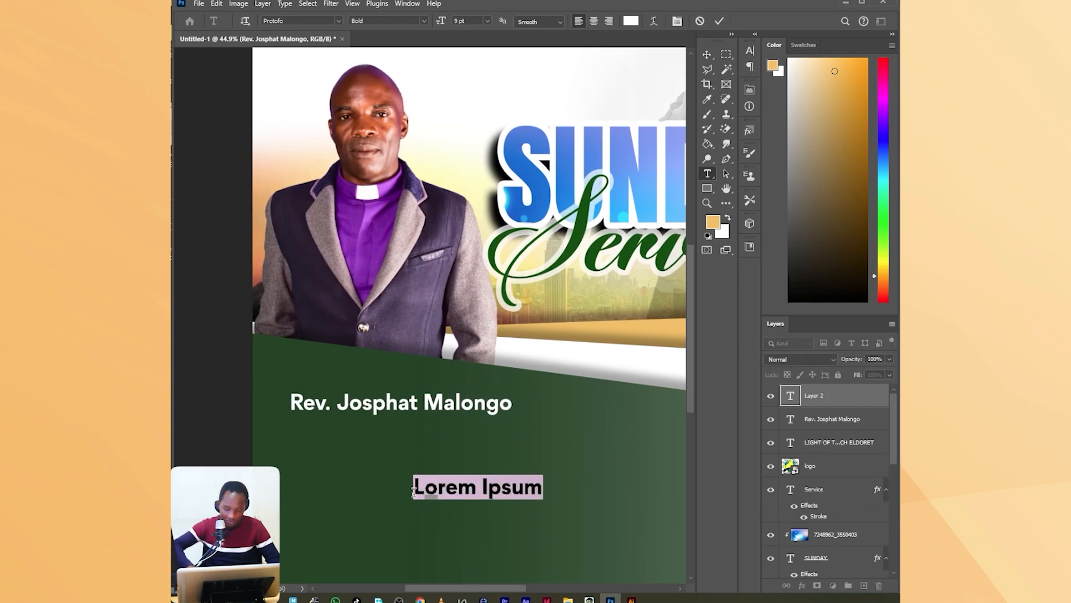
pyautogui.write('Minister')
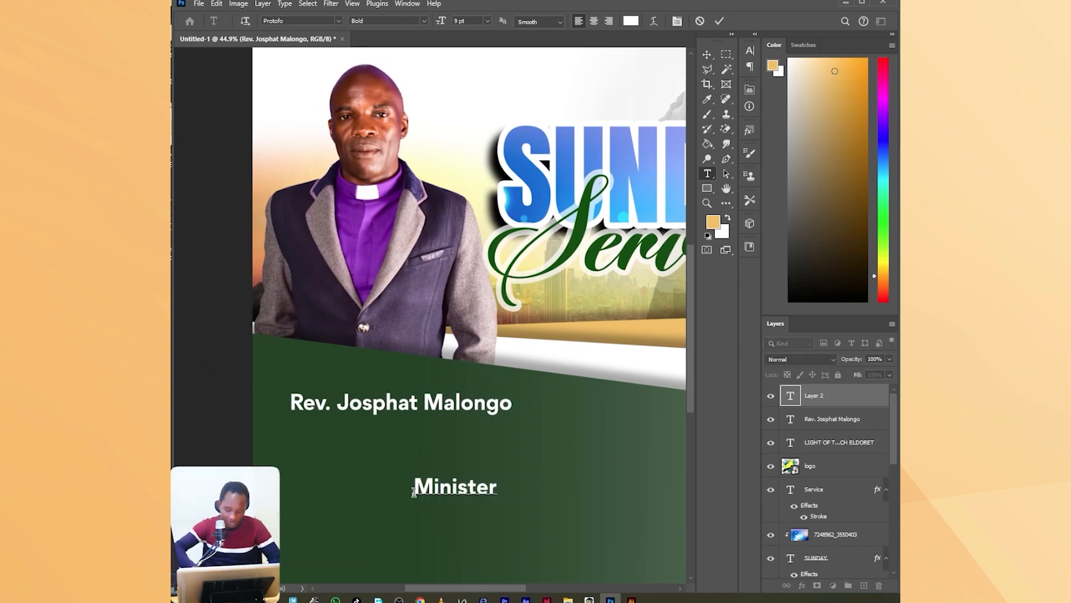
pyautogui.write('ing')
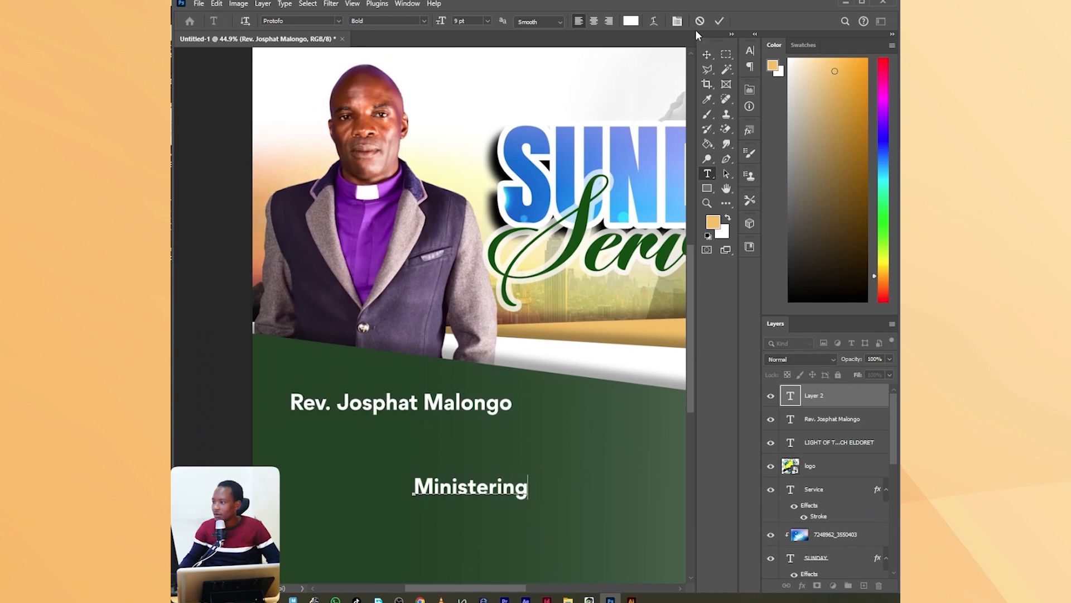
pyautogui.click(720, 21)
# Set the "Ministering" text colour to yellow (#ffea00).
pyautogui.click(677, 20)
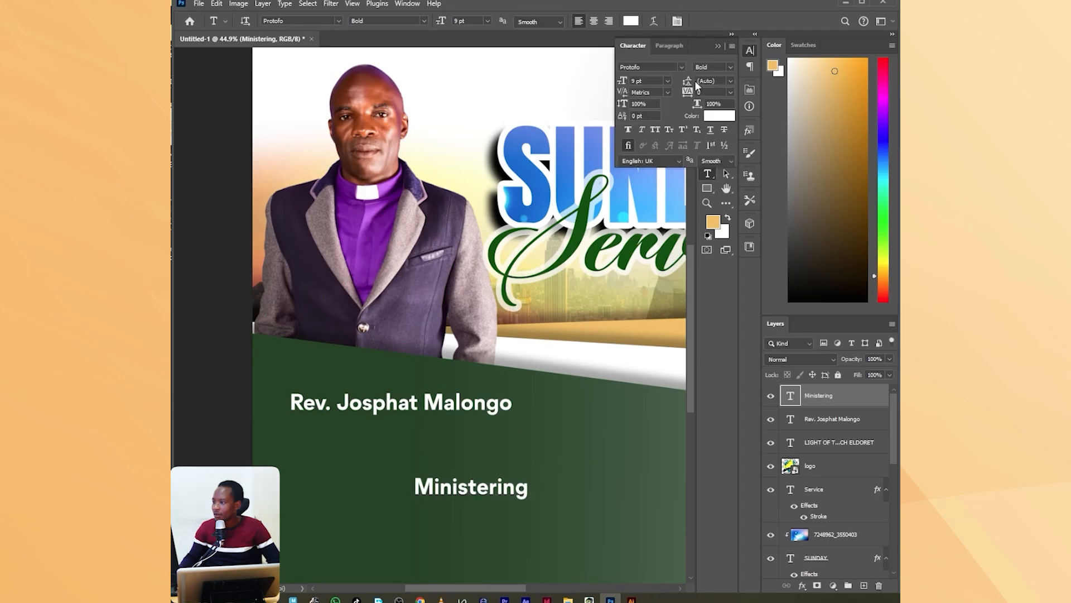
pyautogui.click(725, 115)
pyautogui.moveTo(404, 237); pyautogui.dragTo(403, 244)
pyautogui.moveTo(370, 156); pyautogui.dragTo(393, 114)
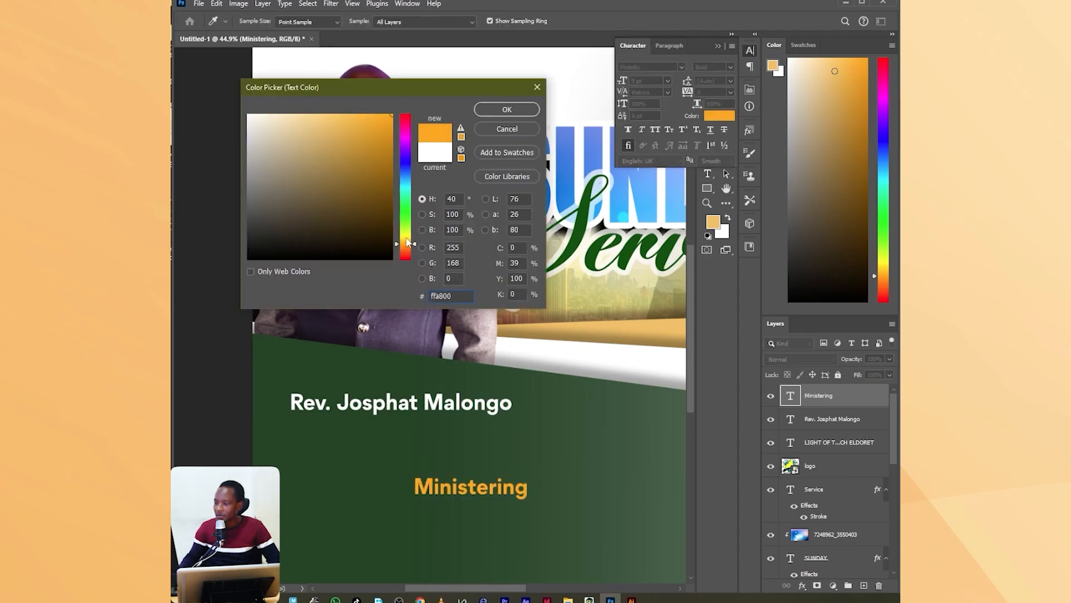
pyautogui.moveTo(408, 241); pyautogui.dragTo(397, 238)
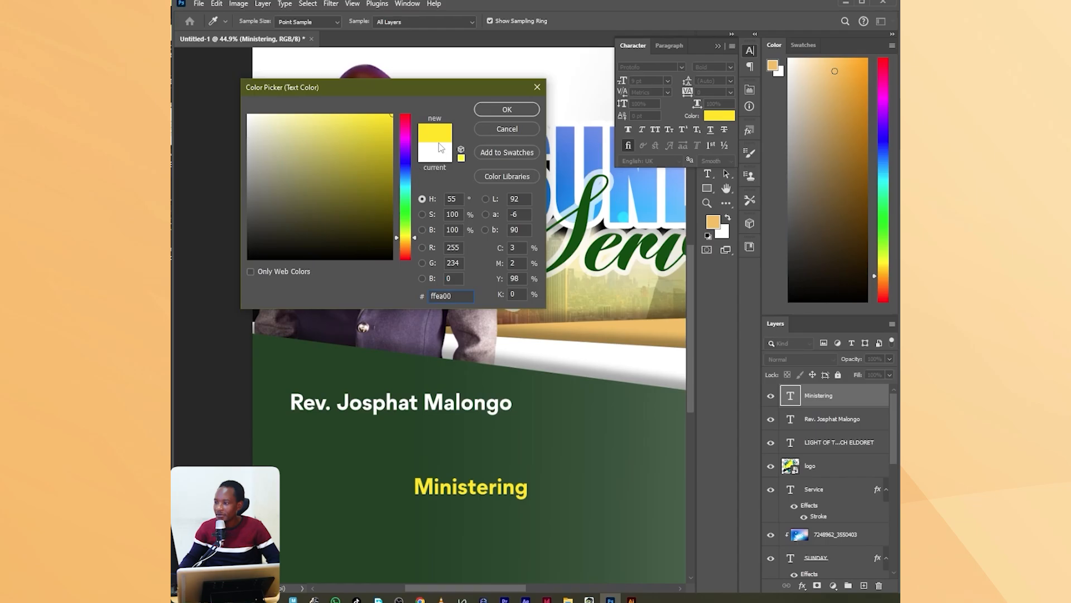
pyautogui.click(506, 110)
# Set the "Ministering" text in Armelie Regular and position it directly above the clergyman's name.
pyautogui.click(682, 67)
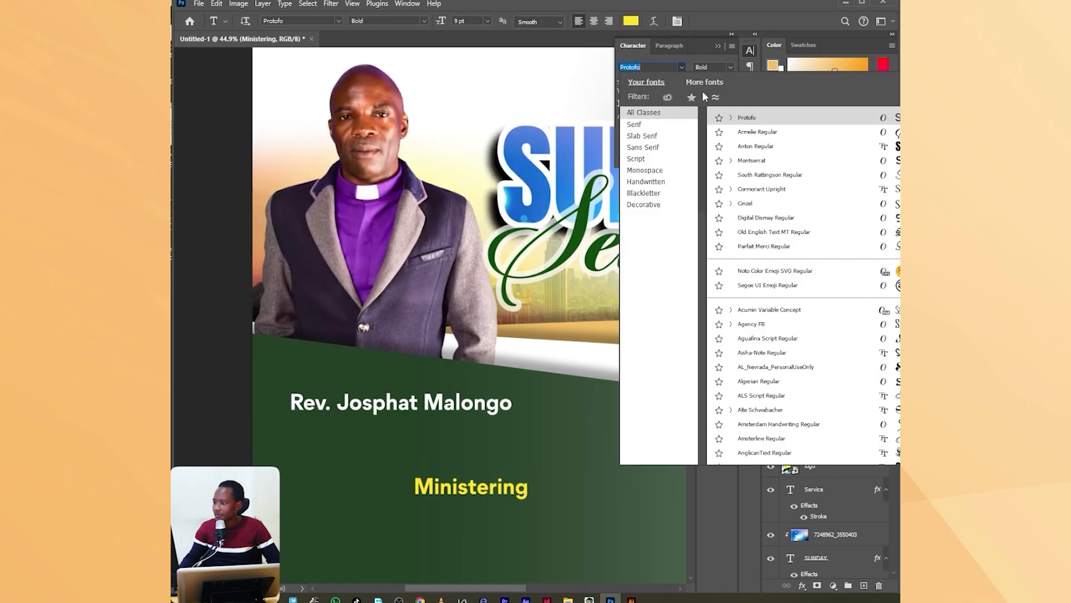
pyautogui.click(742, 137)
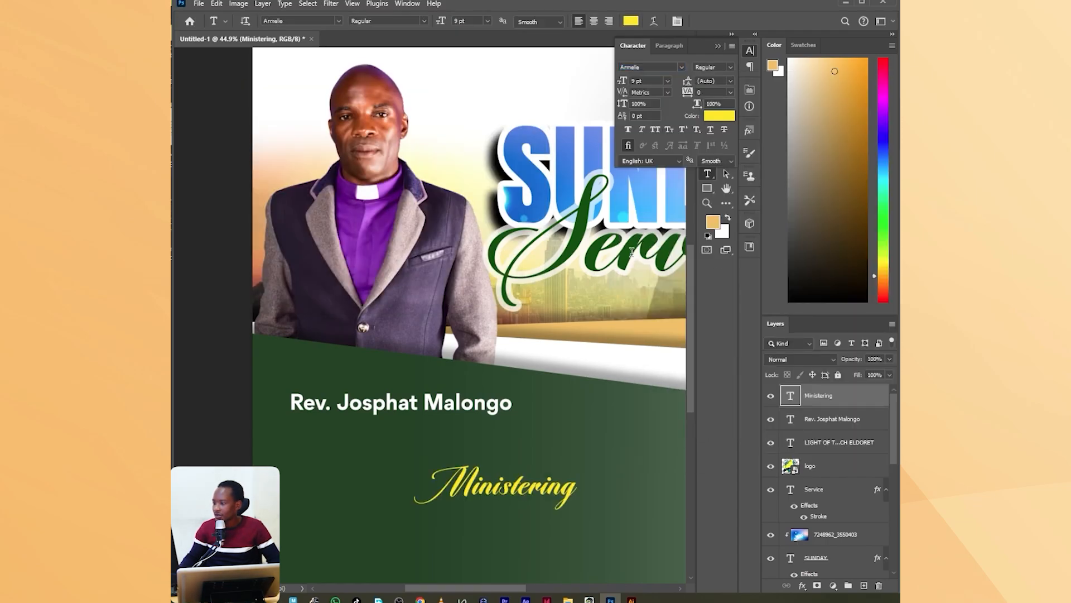
pyautogui.hotkey('ctrl', 't')
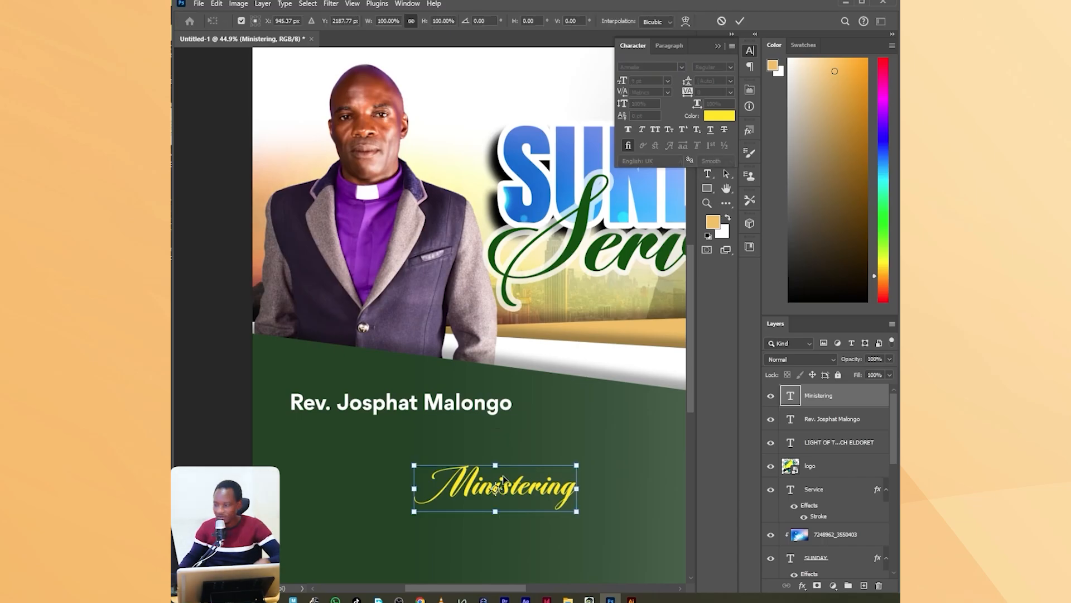
pyautogui.moveTo(506, 482); pyautogui.dragTo(389, 366)
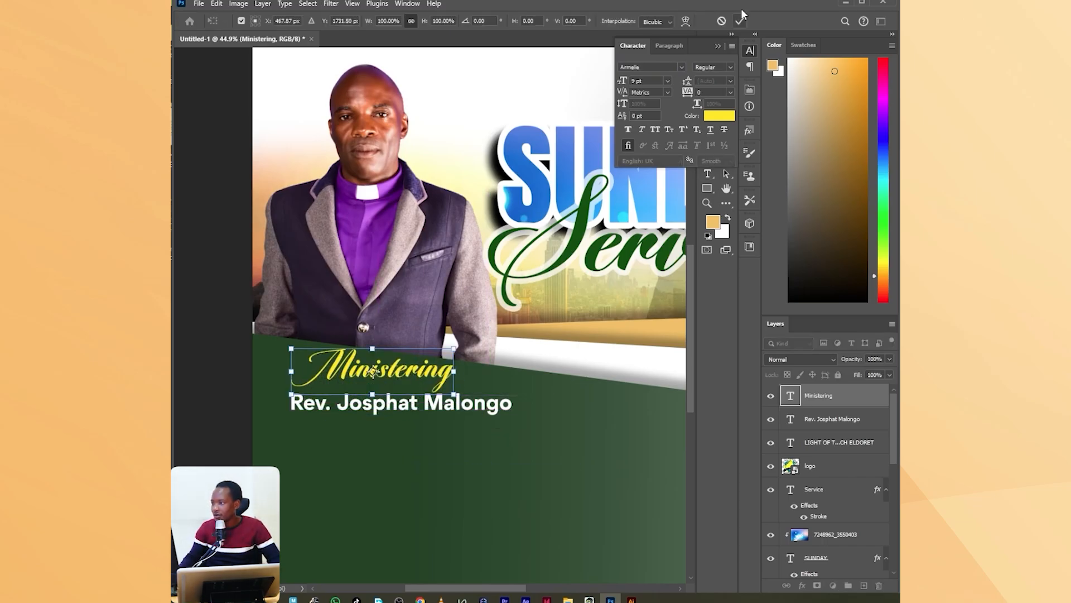
pyautogui.click(742, 21)
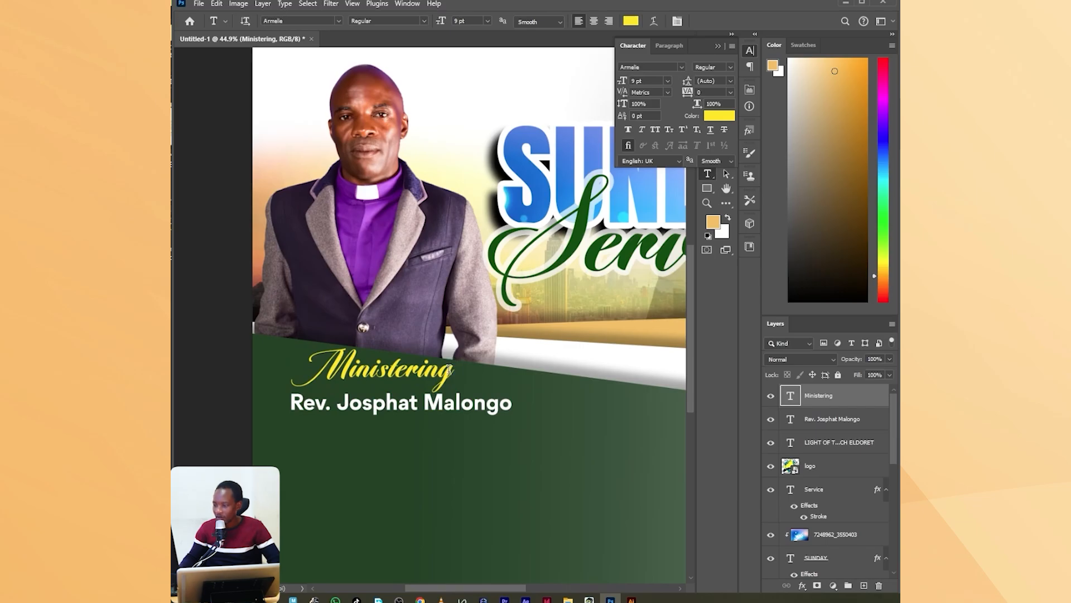
# Add a colon to the end of the "Ministering" text.
pyautogui.write(':')
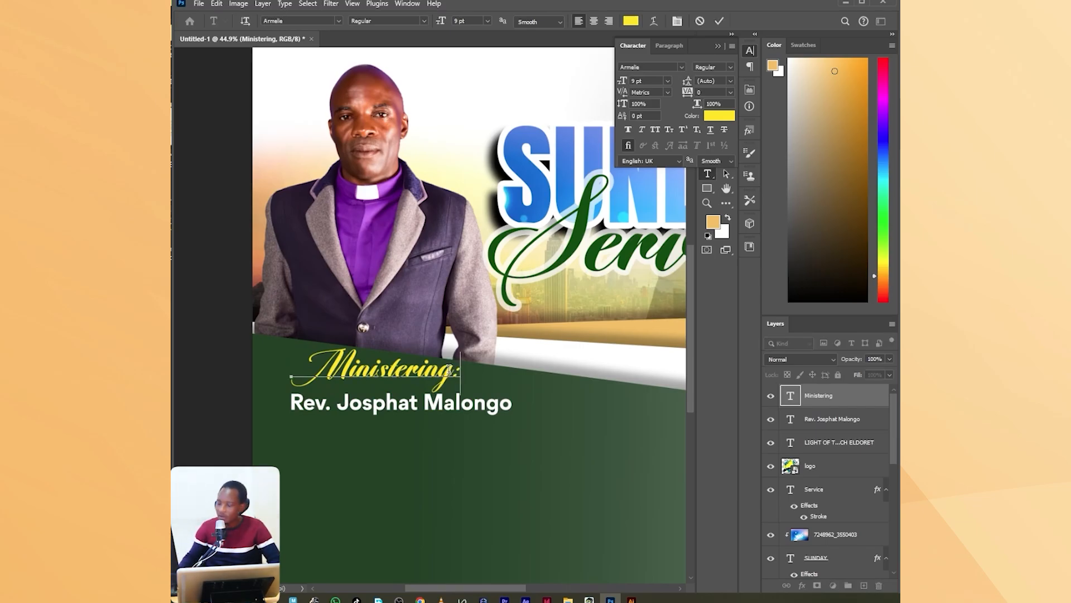
pyautogui.click(719, 22)
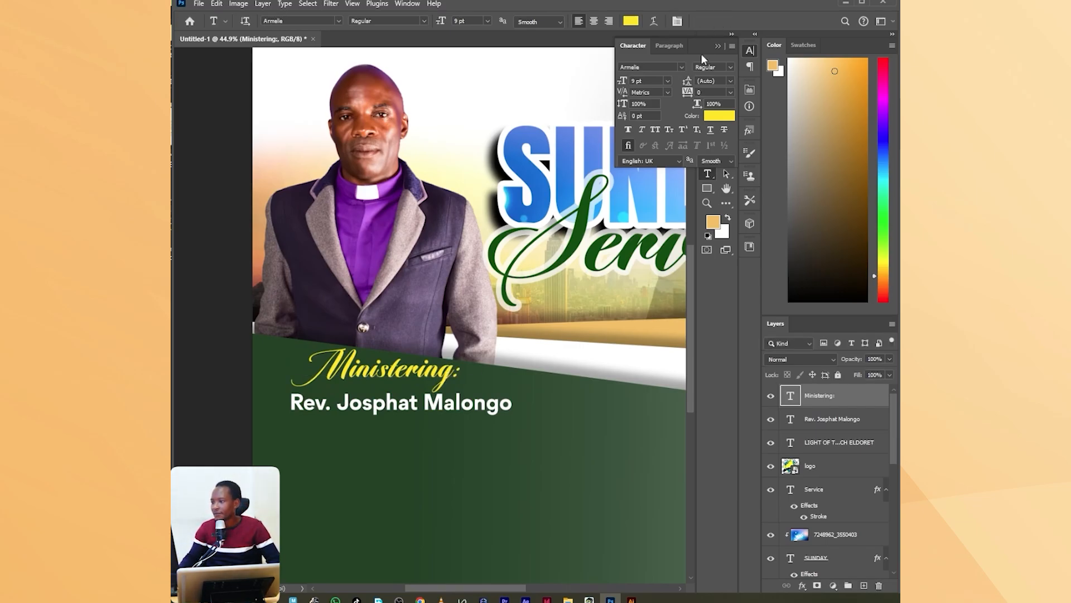
pyautogui.click(718, 47)
# Draw a rectangle shape of about 683 × 127 px just below the word Service.
pyautogui.scroll(-5, 266, 357)
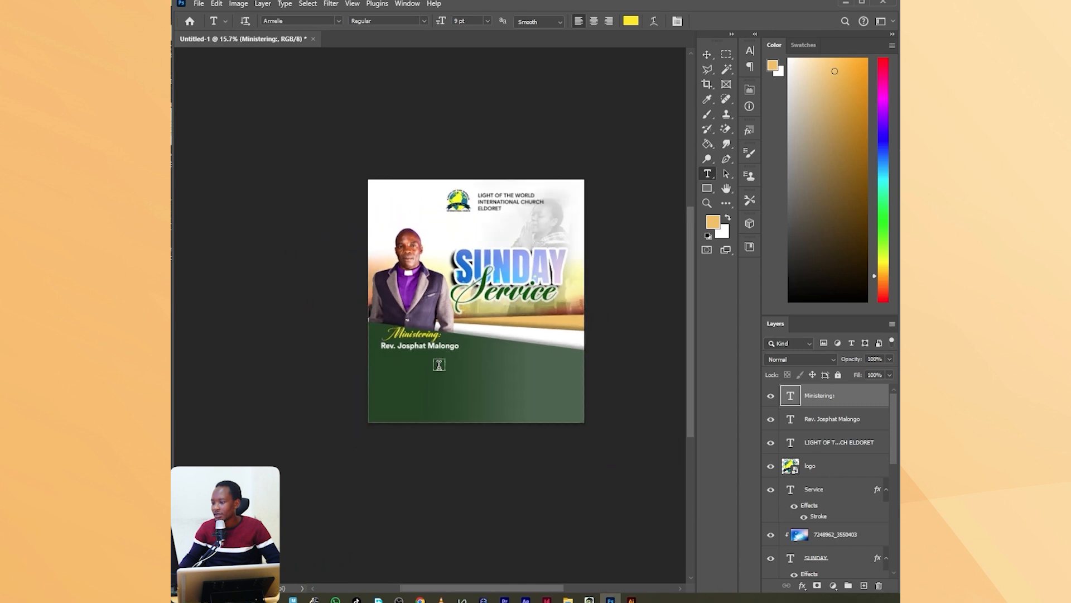
pyautogui.scroll(6, 550, 287)
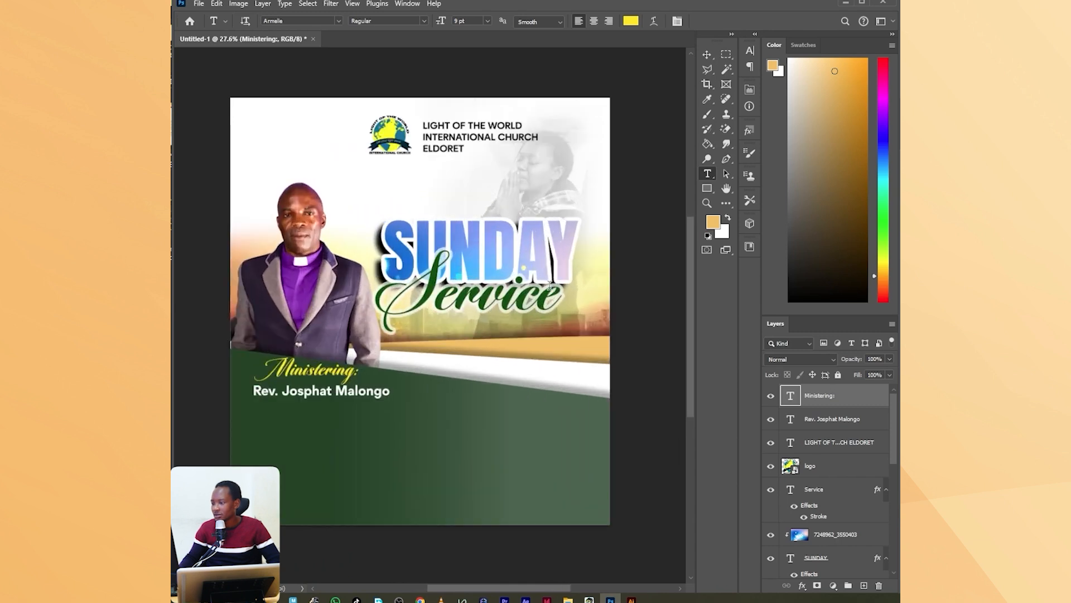
pyautogui.scroll(4, 517, 189)
pyautogui.click(707, 188)
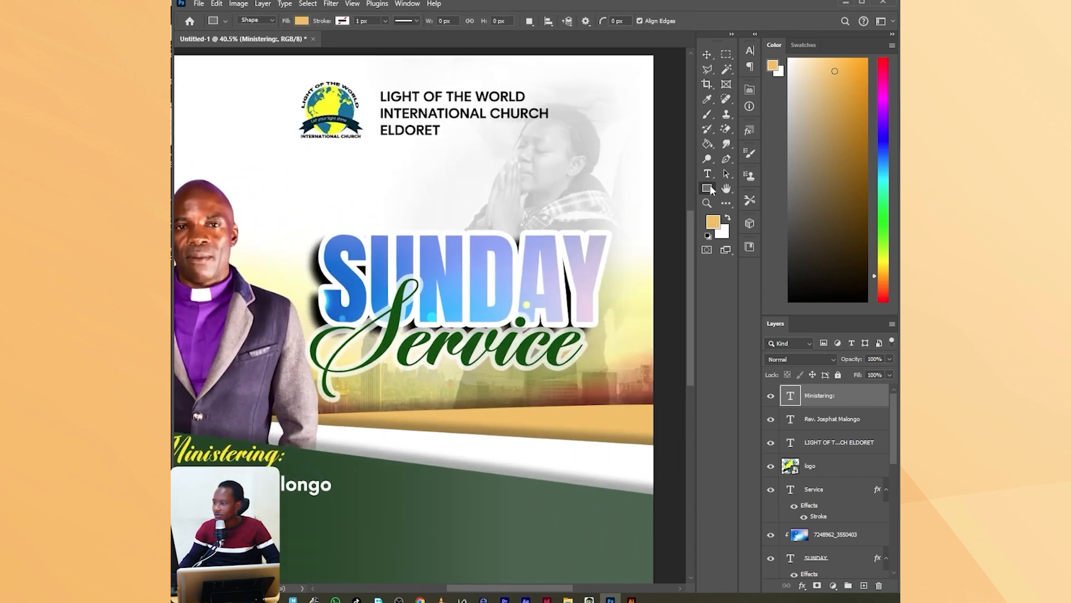
pyautogui.click(735, 192)
pyautogui.moveTo(390, 374); pyautogui.dragTo(548, 403)
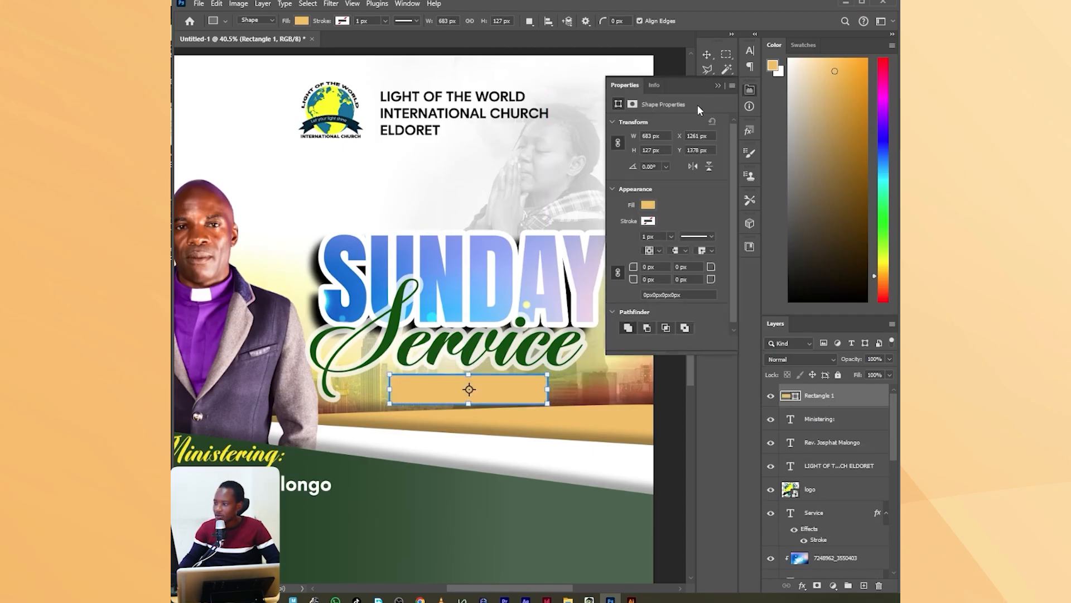
pyautogui.click(718, 86)
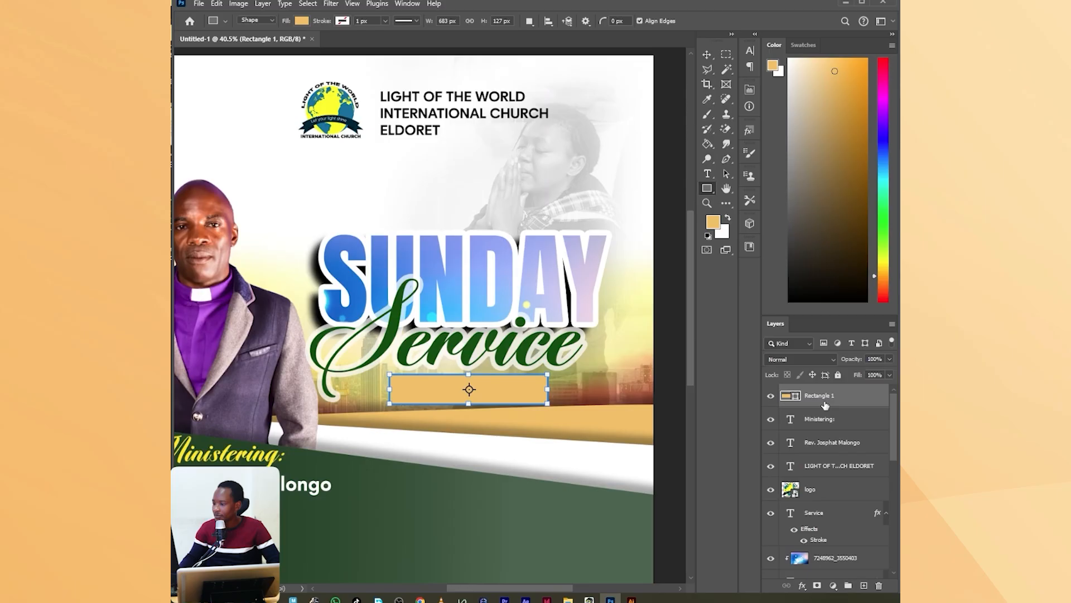
# Rasterize the new rectangle layer and pick a crimson red foreground colour.
pyautogui.rightClick(826, 406)
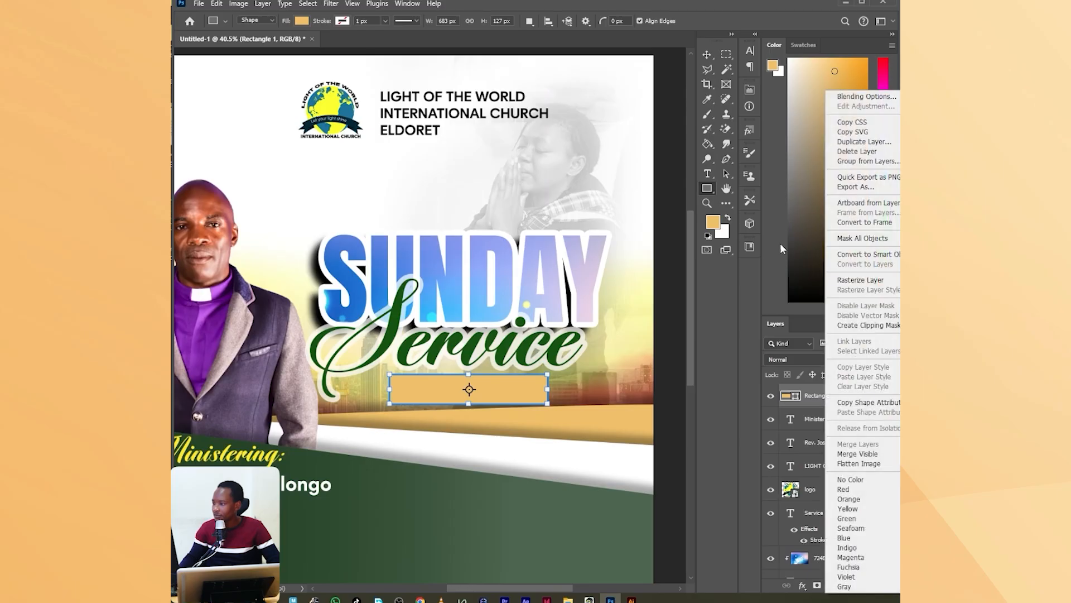
pyautogui.click(871, 280)
pyautogui.click(884, 70)
pyautogui.click(865, 84)
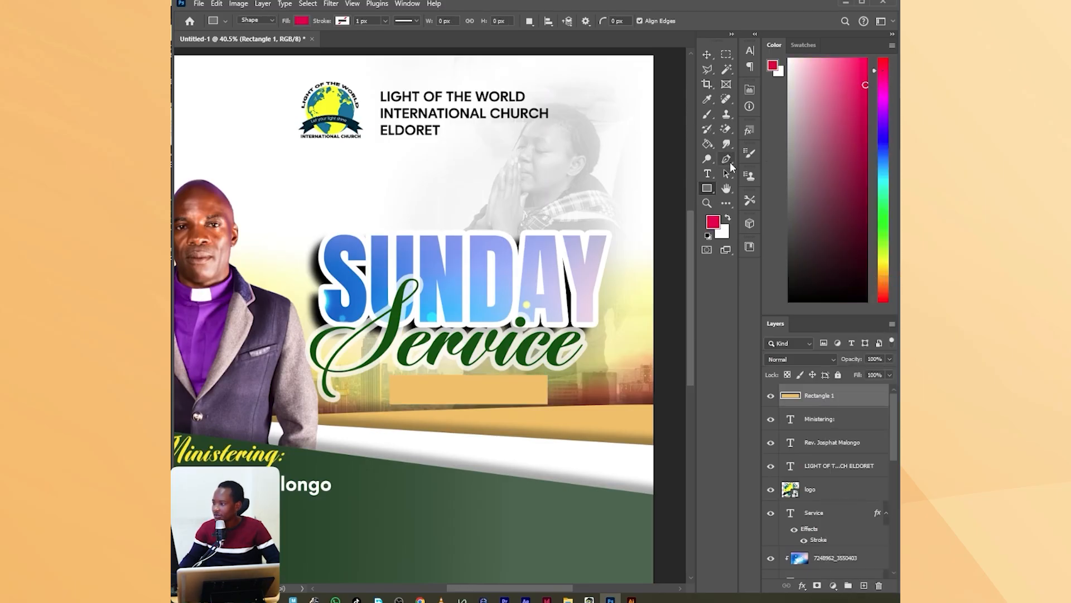
# Fill the rectangle below the word Service with the crimson red foreground colour.
pyautogui.click(708, 144)
pyautogui.click(537, 393)
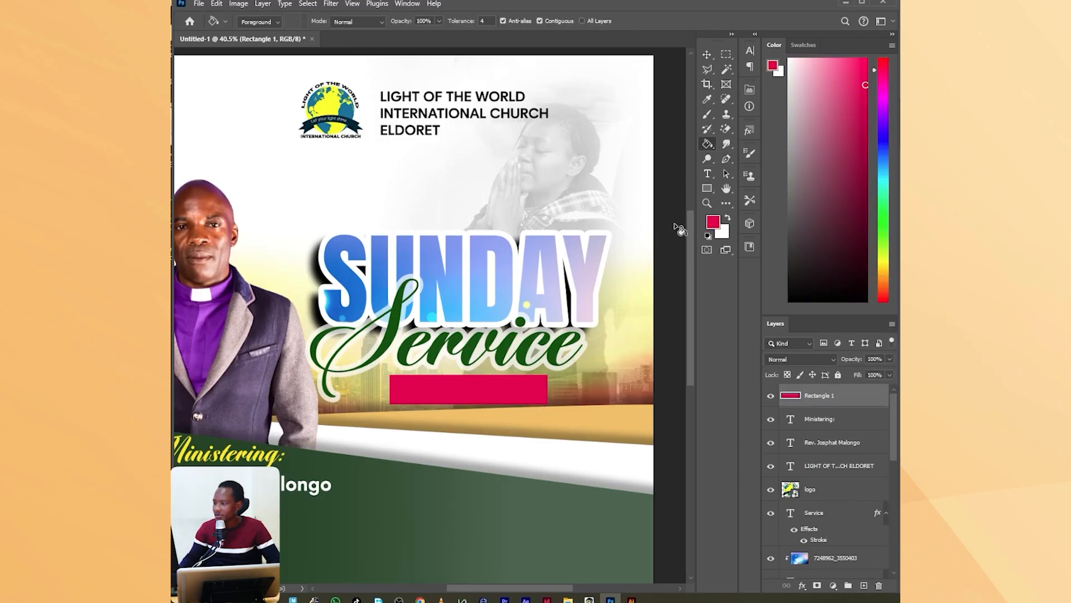
pyautogui.click(706, 176)
pyautogui.scroll(2, 449, 430)
pyautogui.click(426, 379)
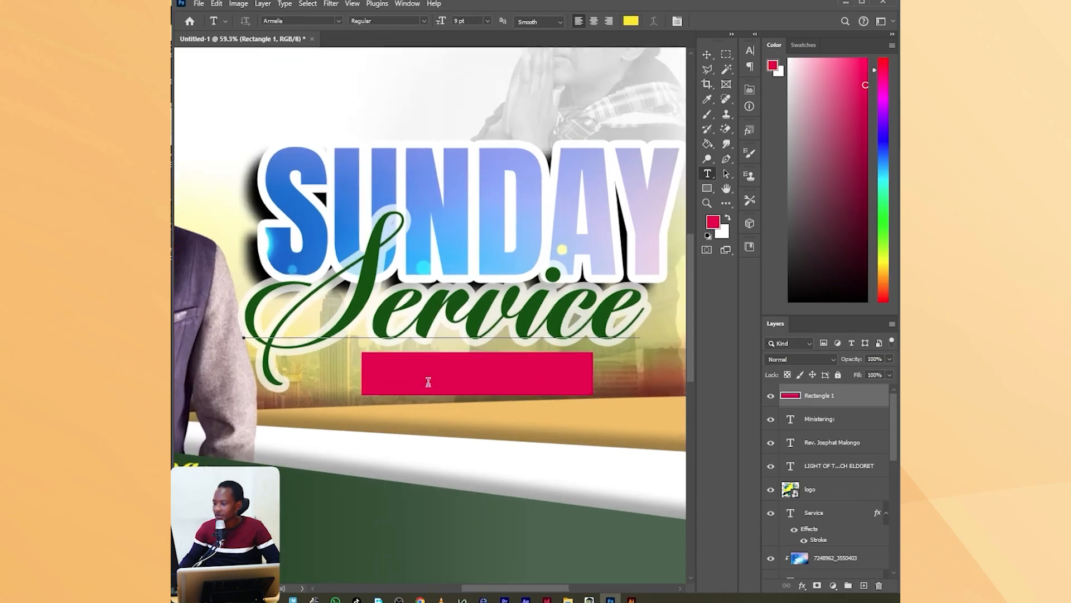
pyautogui.click(700, 21)
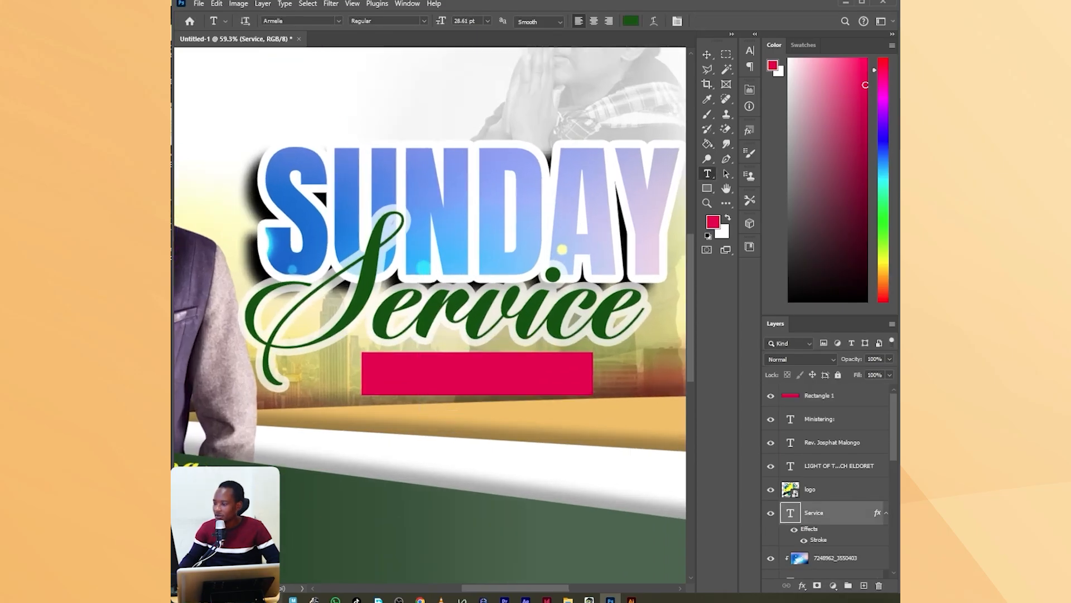
# Add a new text line reading "26 OCT 2025" on the green area below the crimson banner.
pyautogui.click(450, 525)
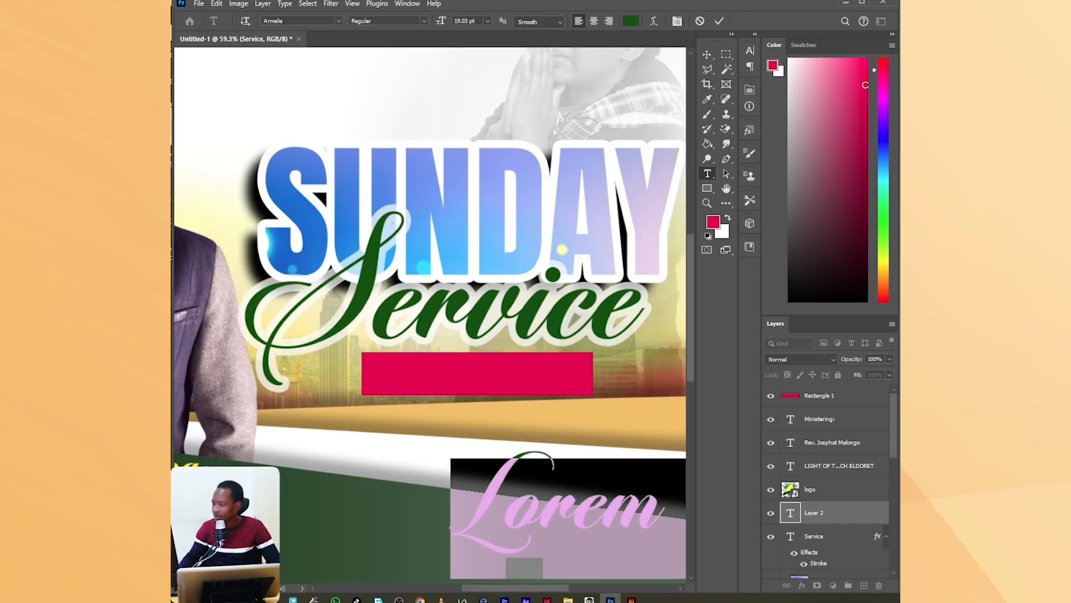
pyautogui.press('super+alt+d')
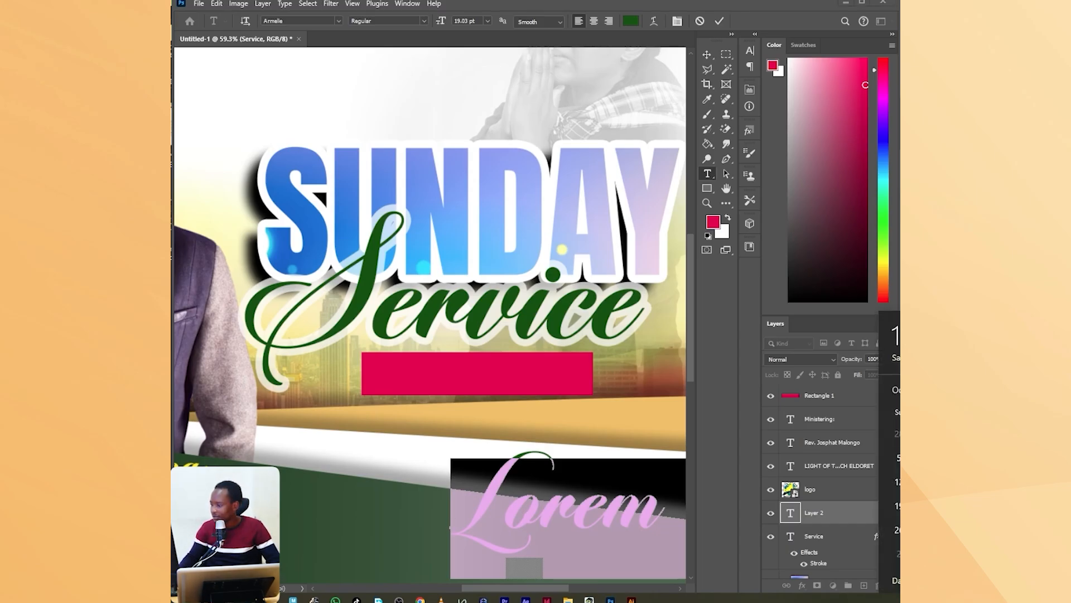
pyautogui.press('Escape')
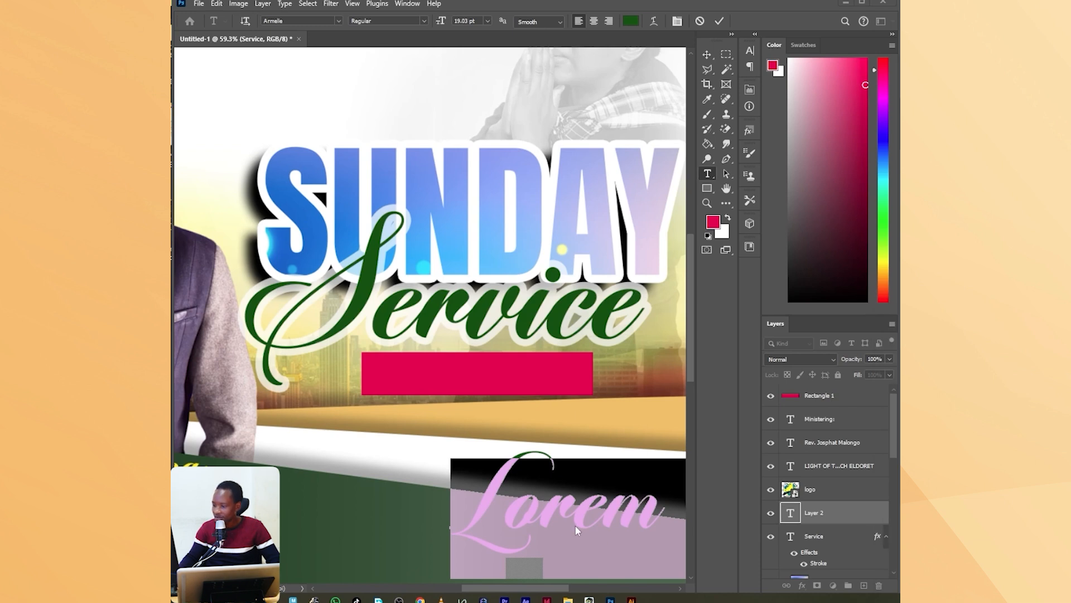
pyautogui.click(575, 526)
pyautogui.write('26')
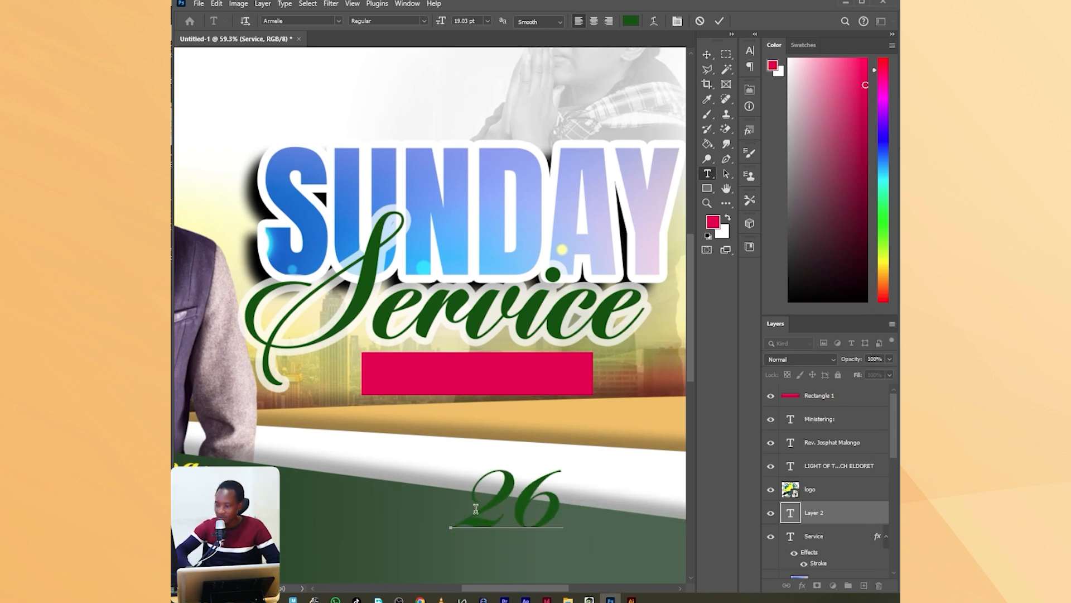
pyautogui.write(' Oc')
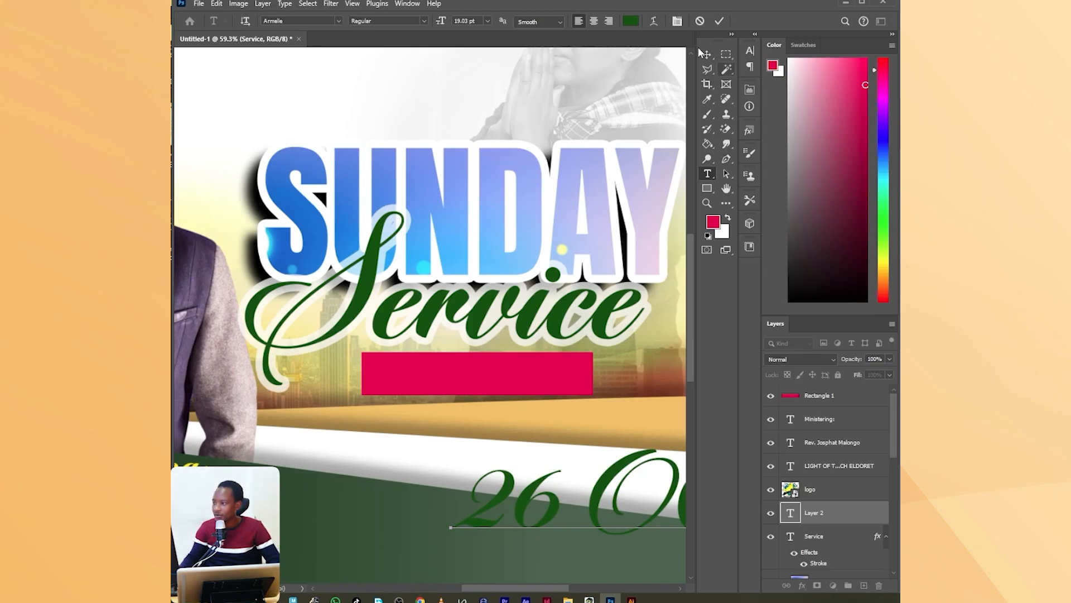
pyautogui.click(719, 20)
# Colour the date text white (ffffff) and set its font to Protofo Bold.
pyautogui.click(750, 50)
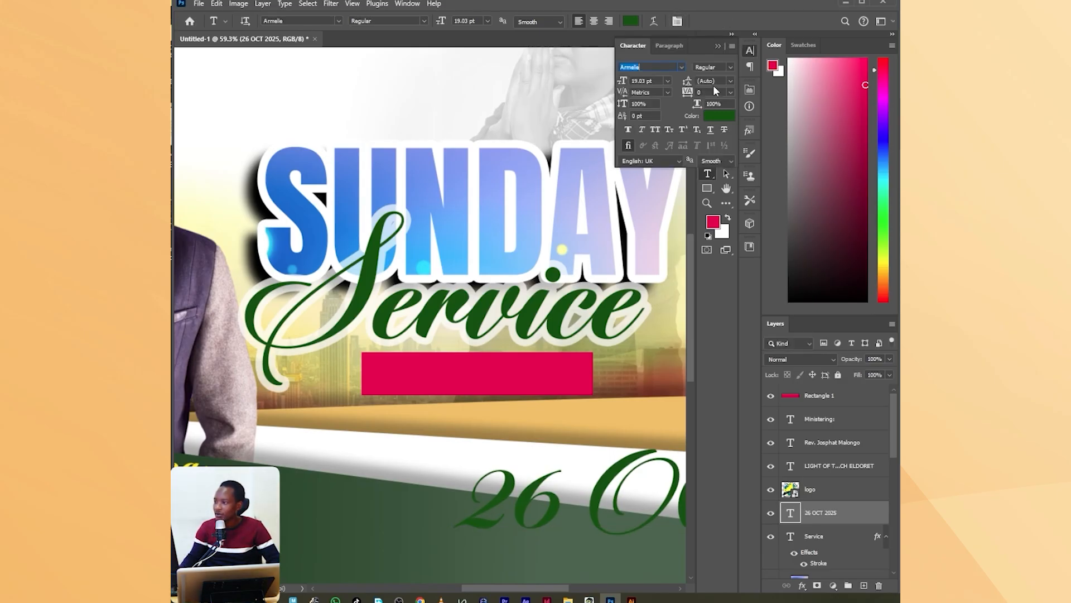
pyautogui.click(719, 116)
pyautogui.write('ffffff')
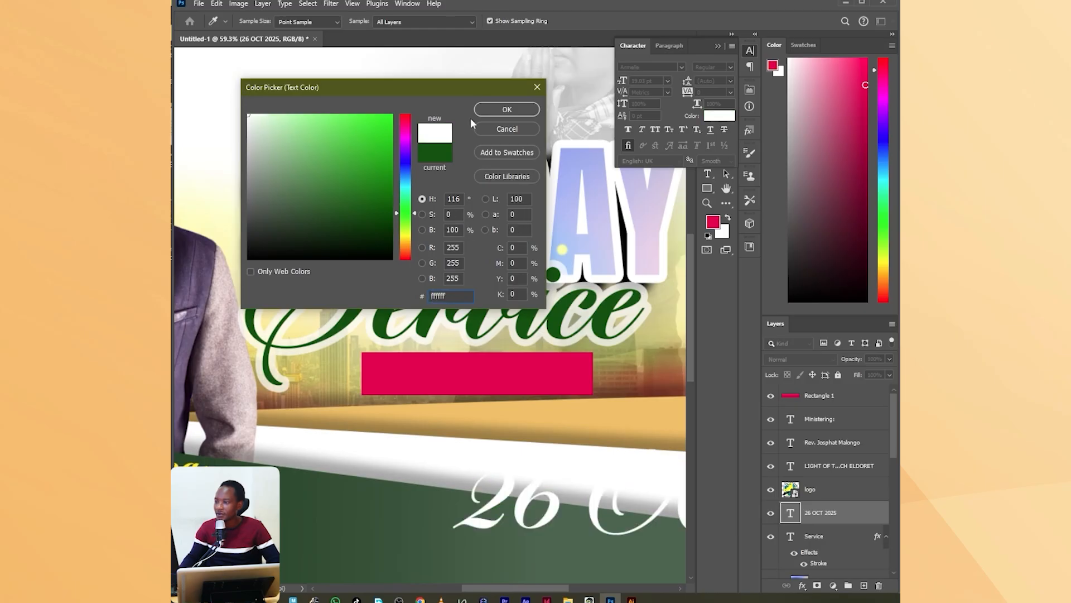
pyautogui.click(502, 110)
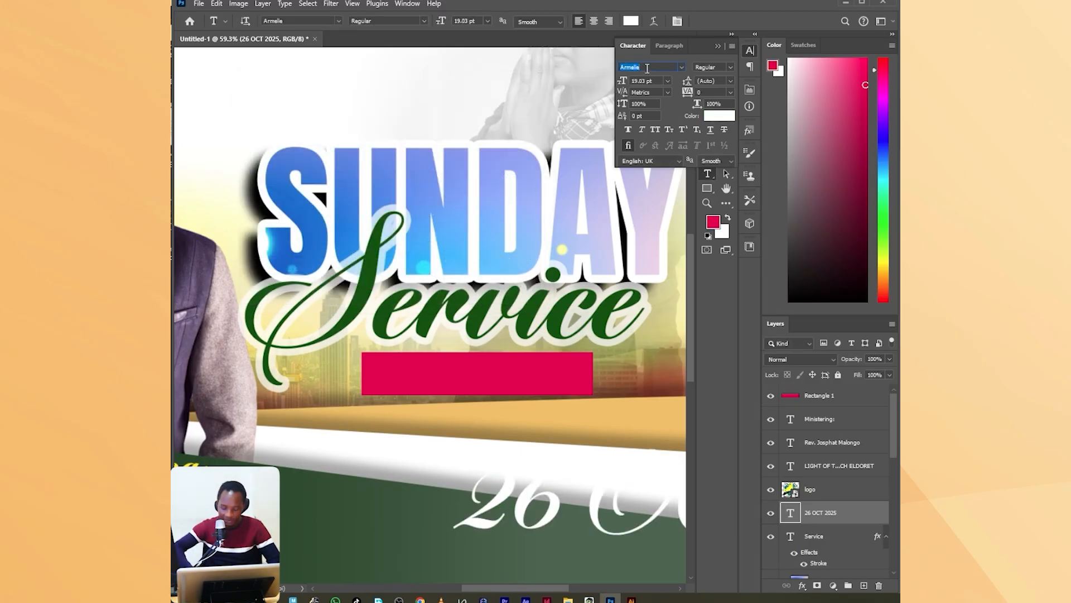
pyautogui.write('PROTO')
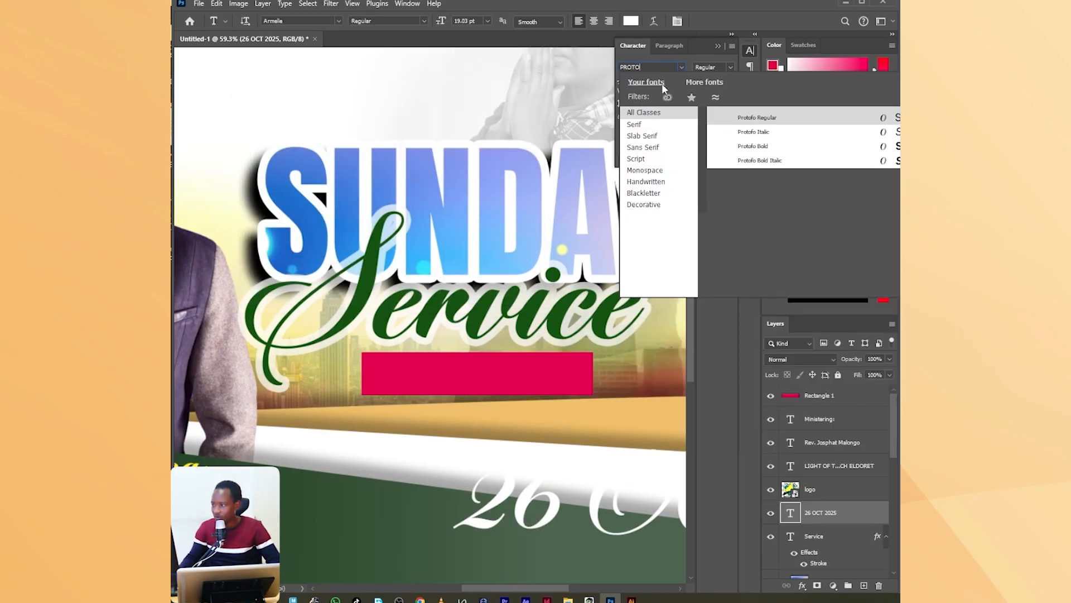
pyautogui.press('Down')
pyautogui.press('Down')
pyautogui.press('Down')
pyautogui.press('Return')
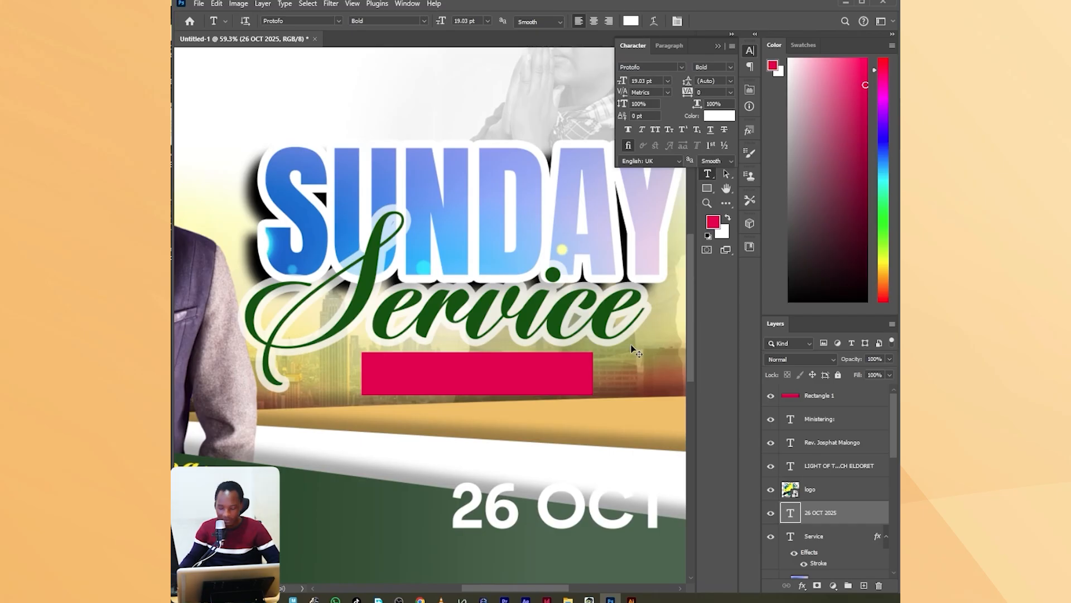
# Scale the date text to about 60% over the crimson banner and move its layer above the rectangle layer.
pyautogui.hotkey('ctrl', 't')
pyautogui.moveTo(637, 473); pyautogui.dragTo(505, 361)
pyautogui.moveTo(635, 376); pyautogui.dragTo(585, 378)
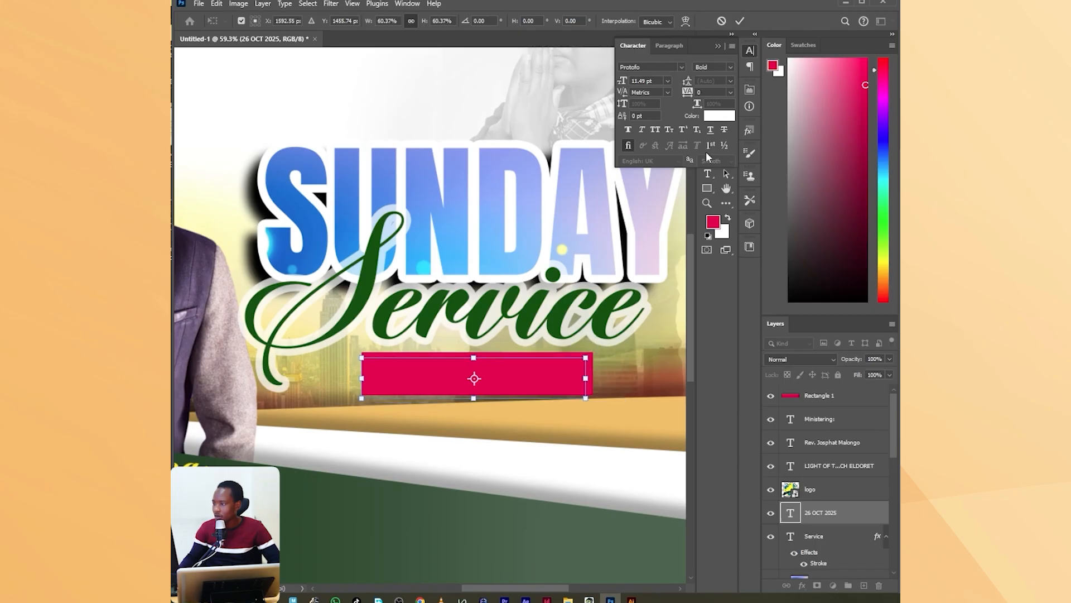
pyautogui.click(740, 21)
pyautogui.moveTo(839, 505); pyautogui.dragTo(823, 391)
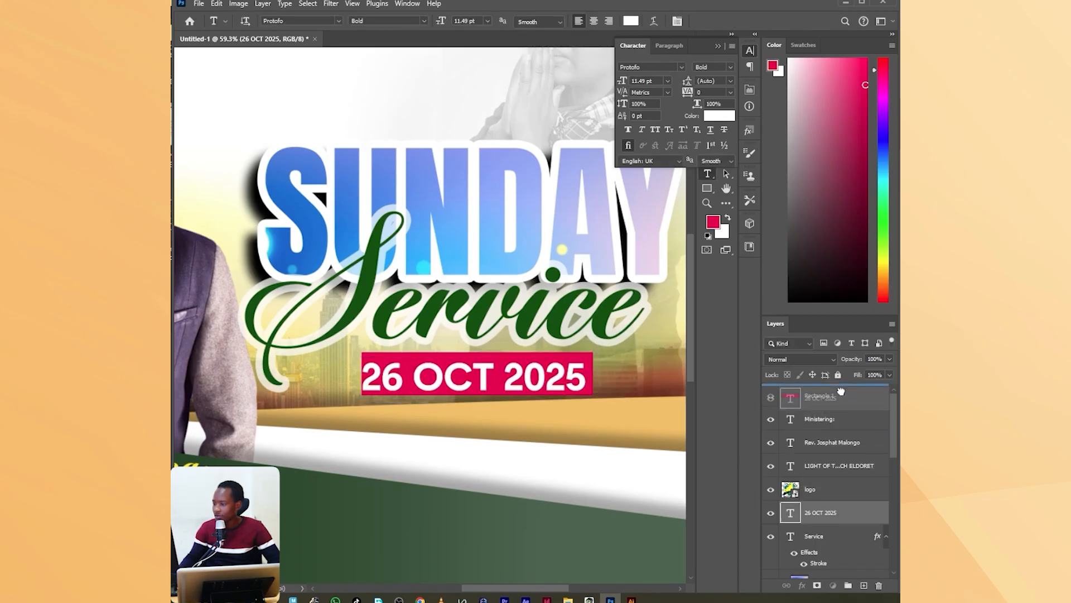
# Shrink the date text to about 91% so that it fits inside the crimson banner with a margin.
pyautogui.hotkey('ctrl', 't')
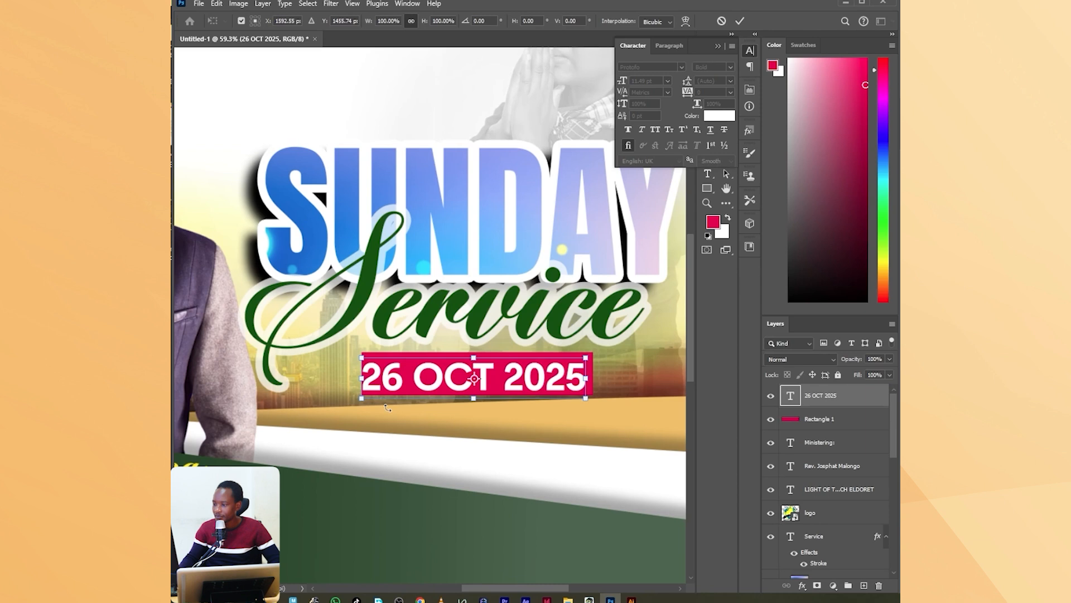
pyautogui.scroll(3, 467, 399)
pyautogui.moveTo(478, 393); pyautogui.dragTo(479, 386)
pyautogui.scroll(-4, 532, 303)
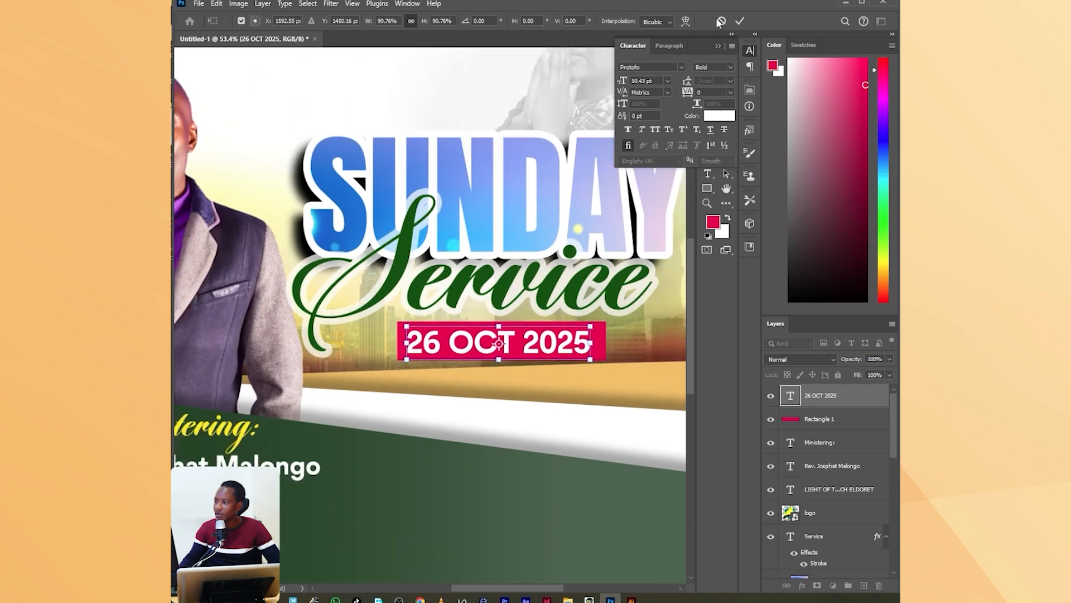
pyautogui.click(740, 22)
pyautogui.scroll(-4, 407, 333)
pyautogui.scroll(2, 407, 333)
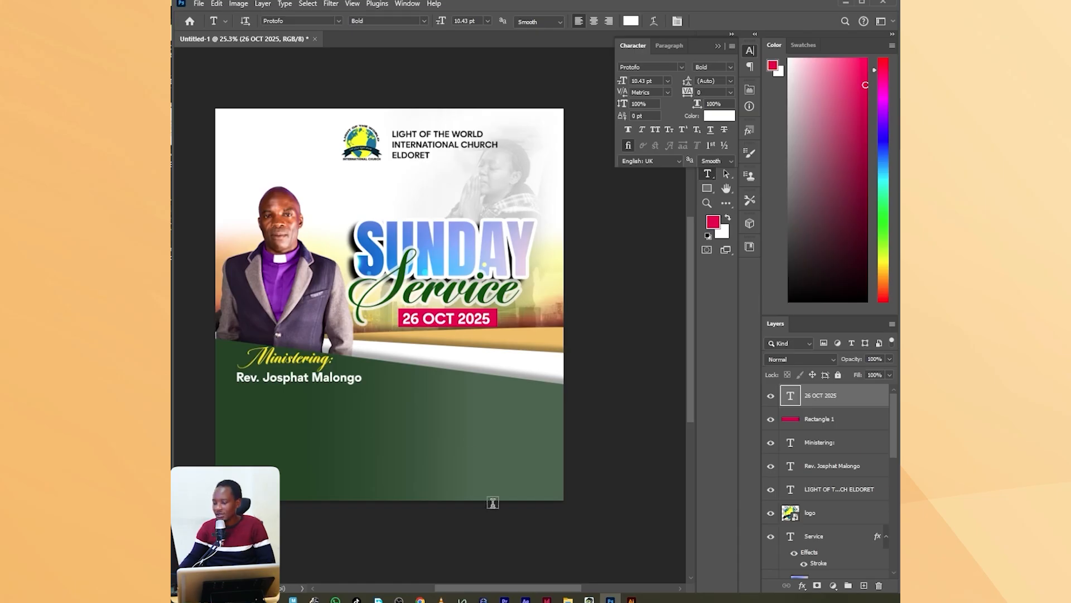
# Switch to File Explorer and open "thank you poster_lotwic.psd" from the SPECIAL DAYS folder in Photoshop.
pyautogui.moveTo(568, 598)
pyautogui.click(581, 550)
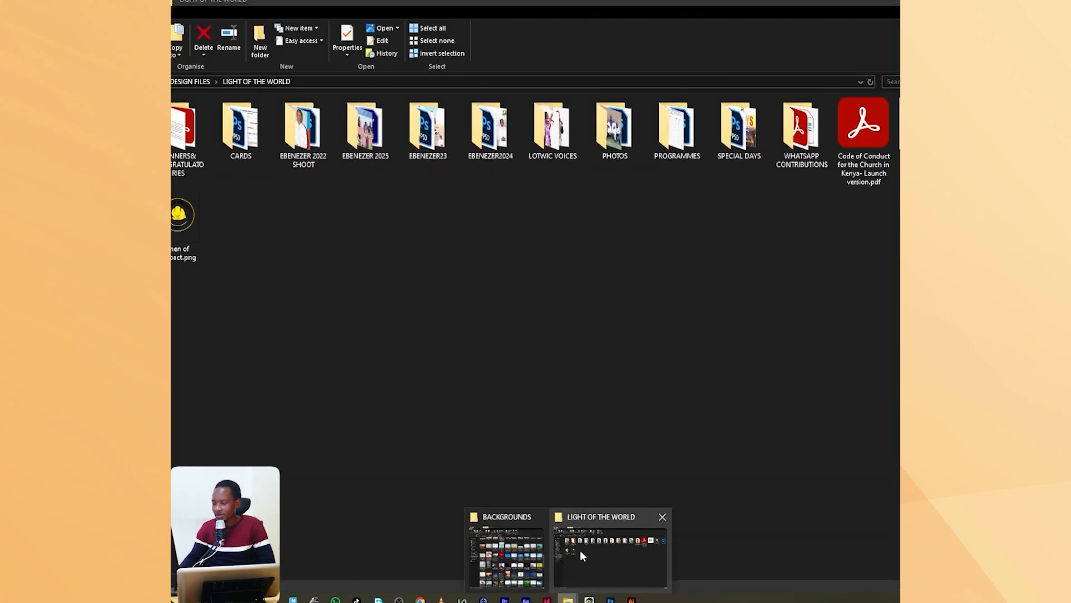
pyautogui.doubleClick(737, 134)
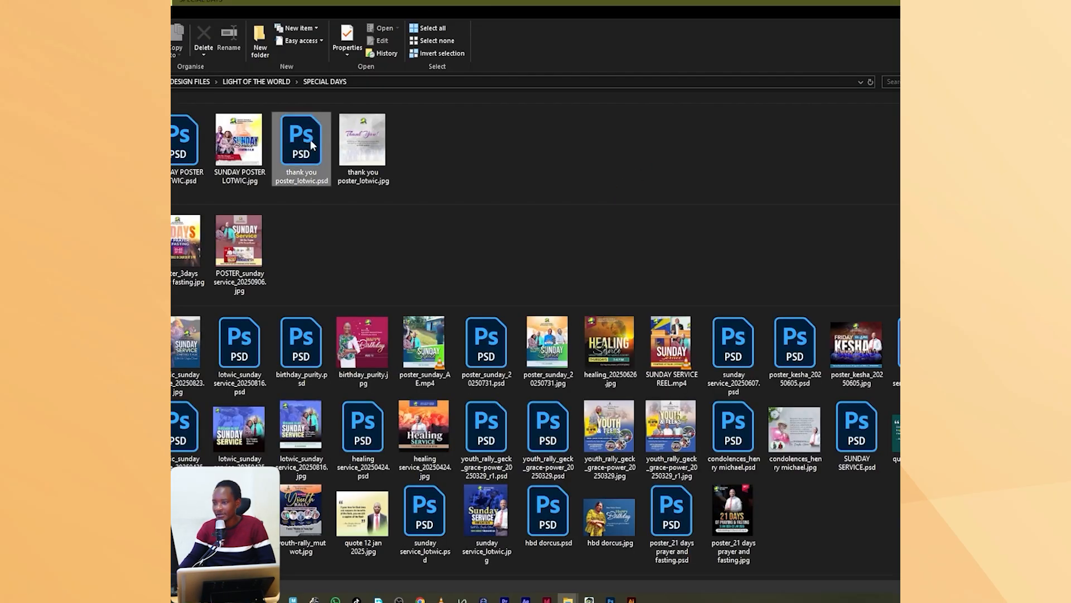
pyautogui.click(310, 142)
pyautogui.doubleClick(310, 140)
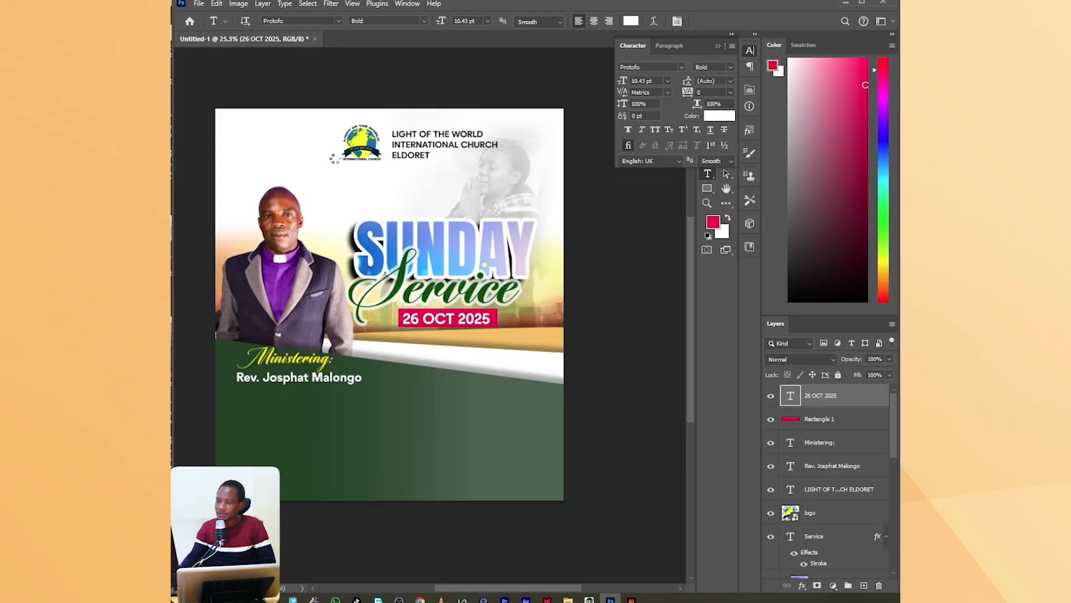
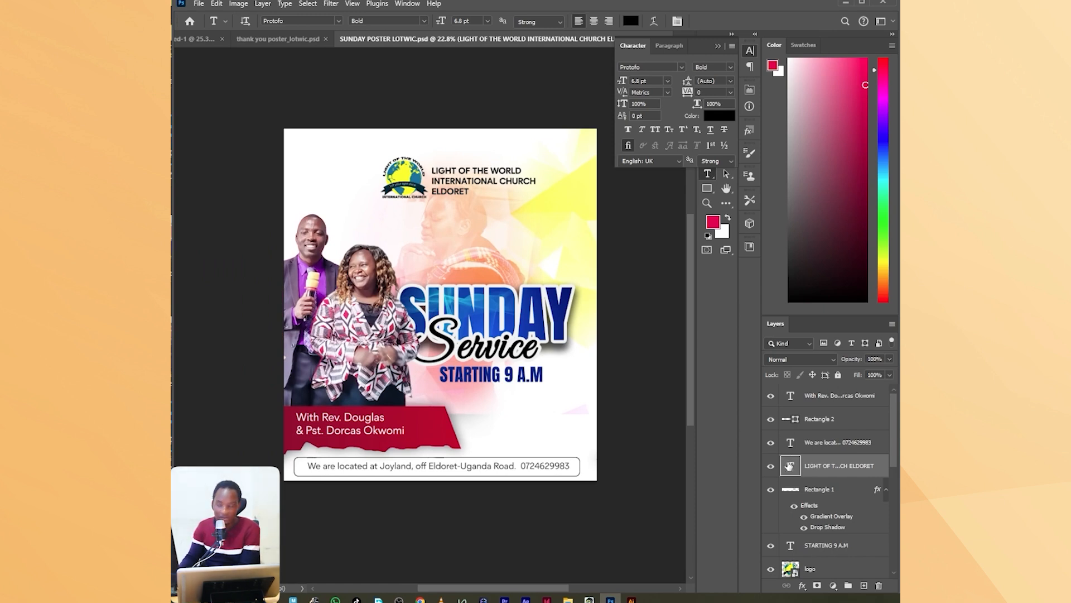
# Copy the couple's two cutout layers, Layer 1 and 022, from SUNDAY POSTER LOTWIC.psd into the Untitled-1 poster.
pyautogui.scroll(-4, 795, 464)
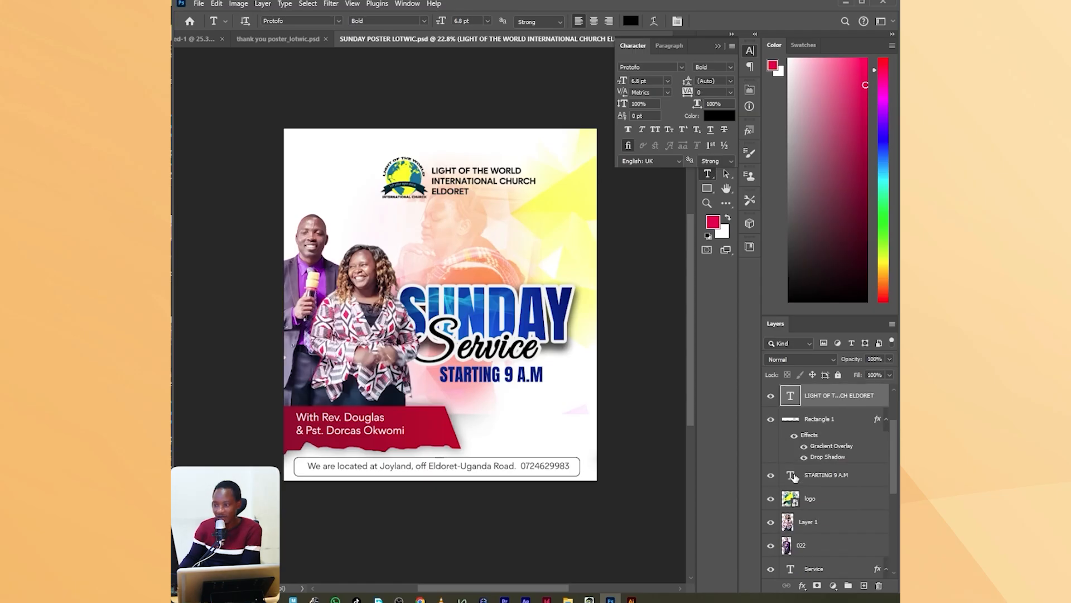
pyautogui.click(826, 478)
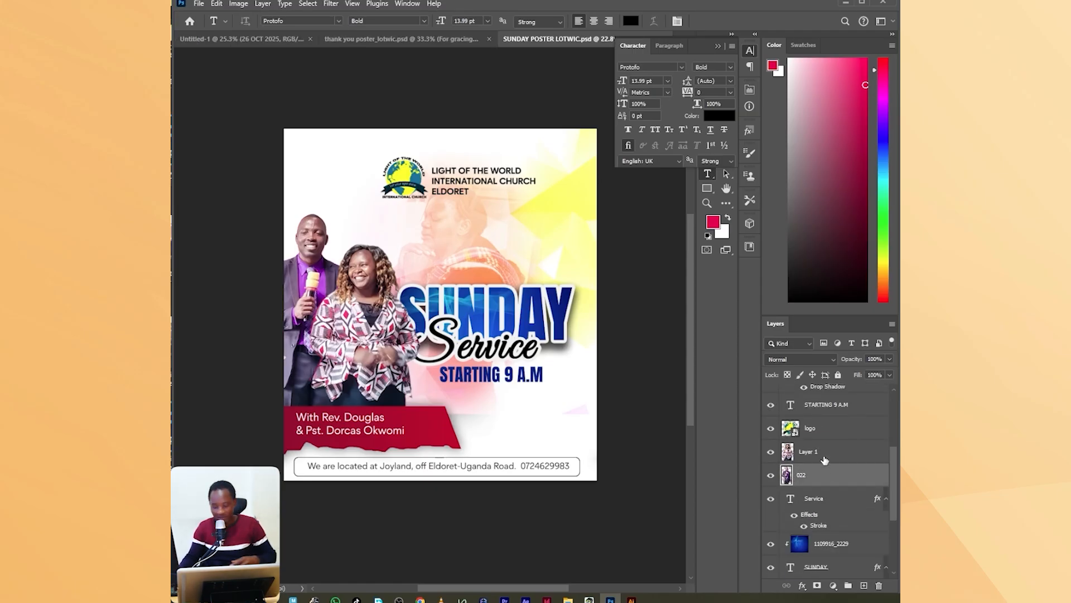
pyautogui.keyDown('shift'); pyautogui.click(825, 459); pyautogui.keyUp('shift')
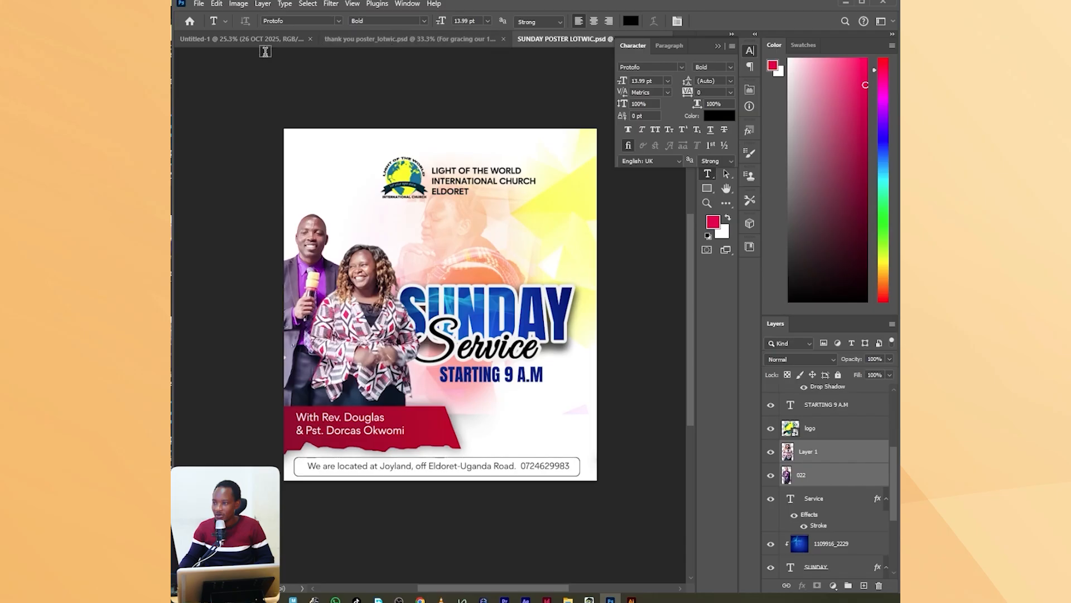
pyautogui.click(232, 39)
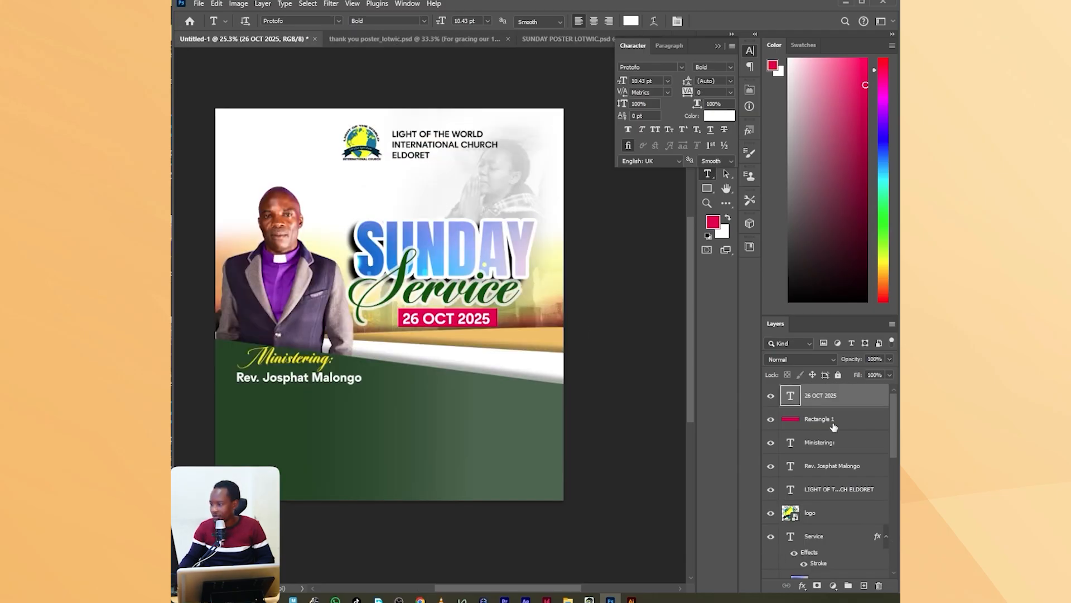
pyautogui.moveTo(843, 402); pyautogui.dragTo(556, 417)
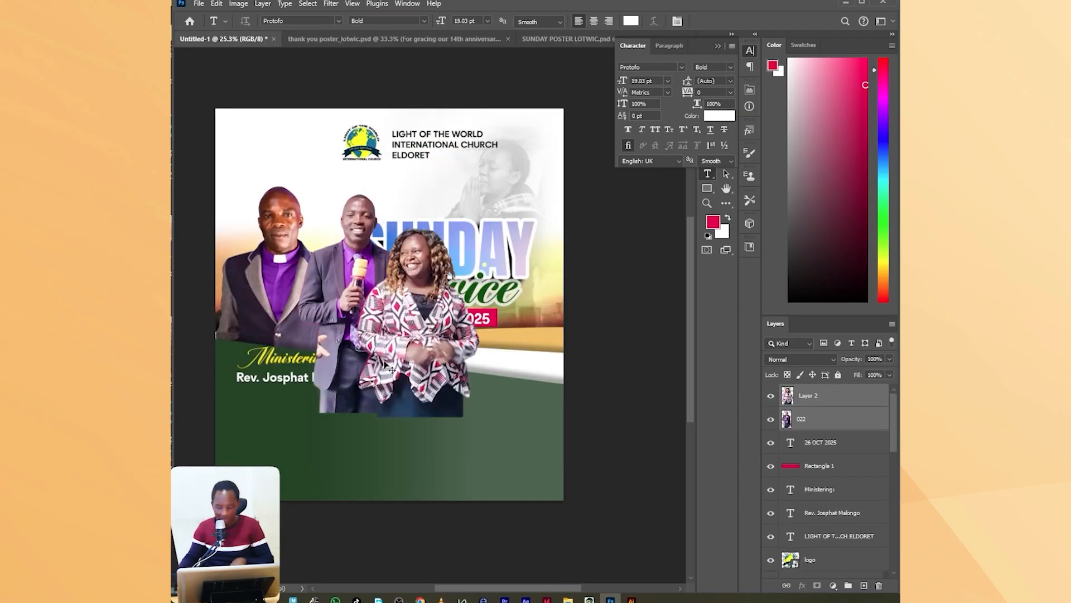
# Scale the couple cutouts to about 68% and place them over the green area's right side, below the date banner.
pyautogui.hotkey('ctrl', 't')
pyautogui.moveTo(389, 190); pyautogui.dragTo(393, 236)
pyautogui.moveTo(448, 313); pyautogui.dragTo(540, 402)
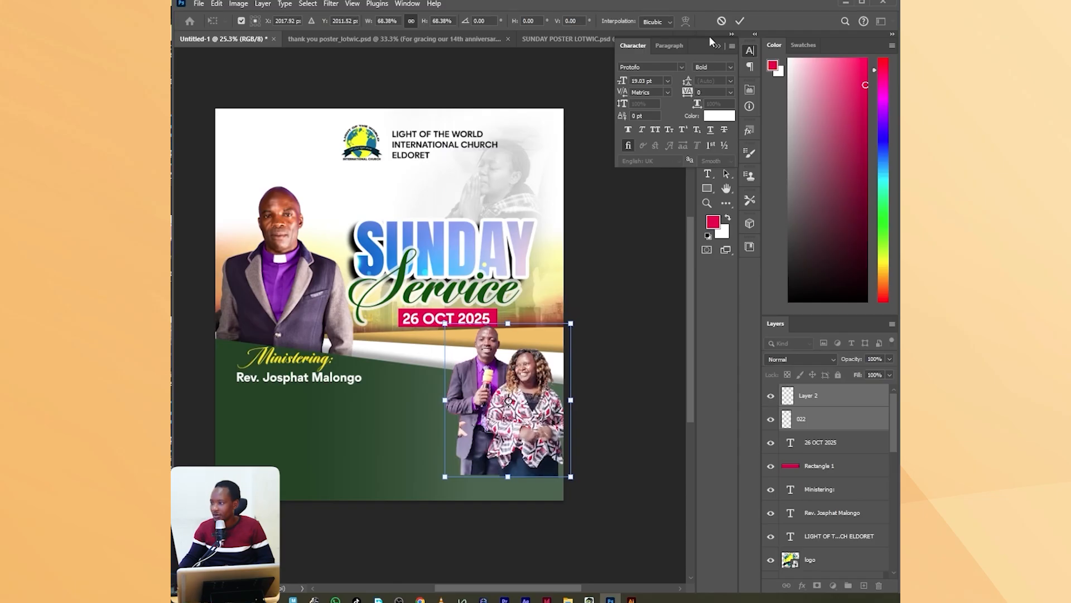
pyautogui.click(740, 21)
# Draw a crimson rectangle about 1050 by 279 px on the green area, with its right end overlapping the couple.
pyautogui.scroll(3, 470, 423)
pyautogui.scroll(-2, 470, 423)
pyautogui.scroll(-1, 471, 423)
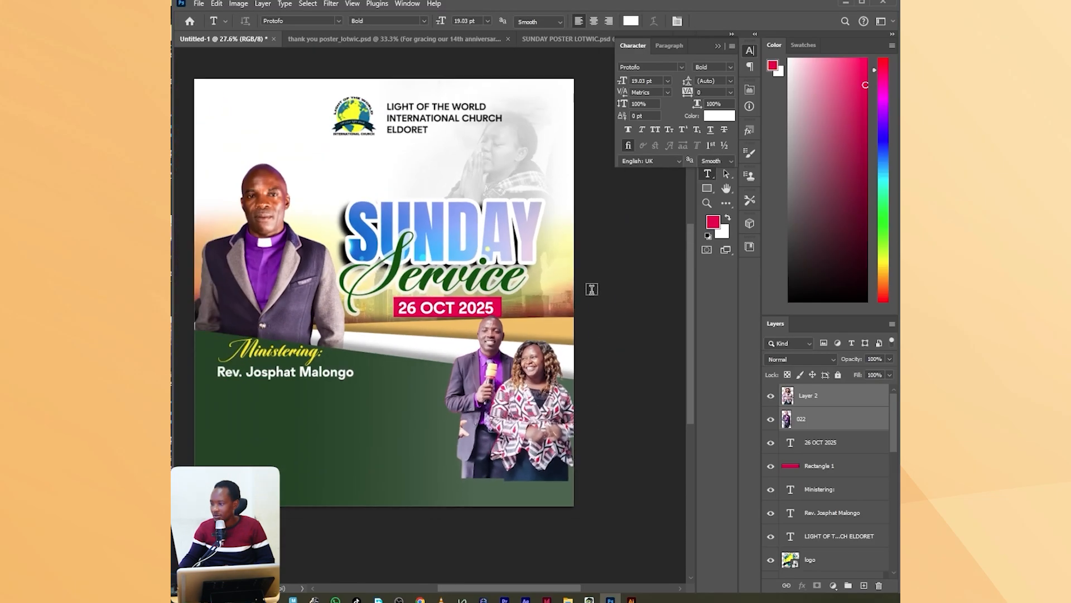
pyautogui.click(707, 188)
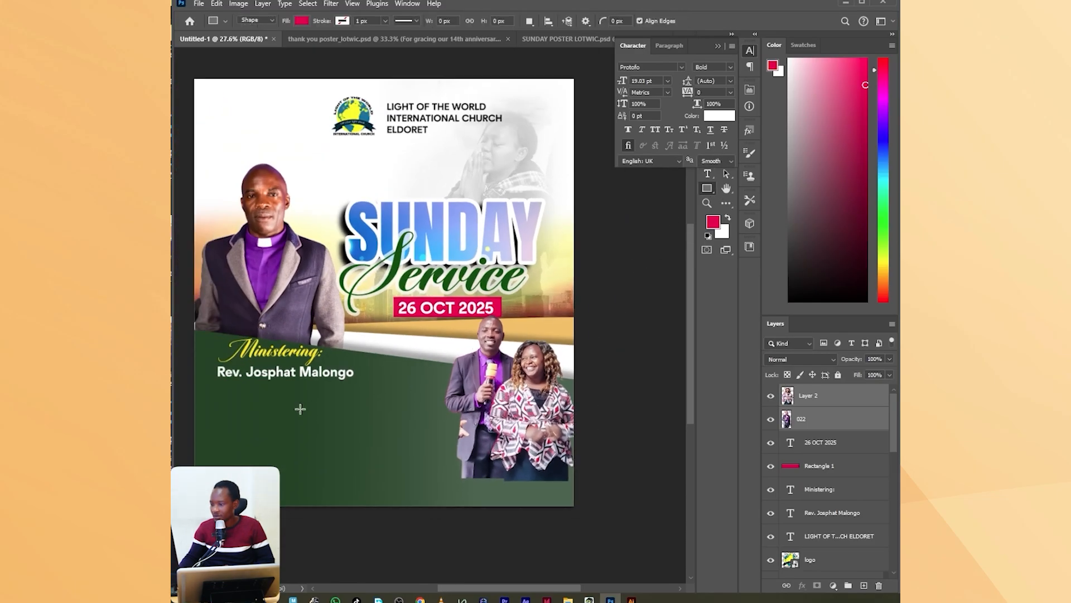
pyautogui.moveTo(308, 403); pyautogui.dragTo(475, 447)
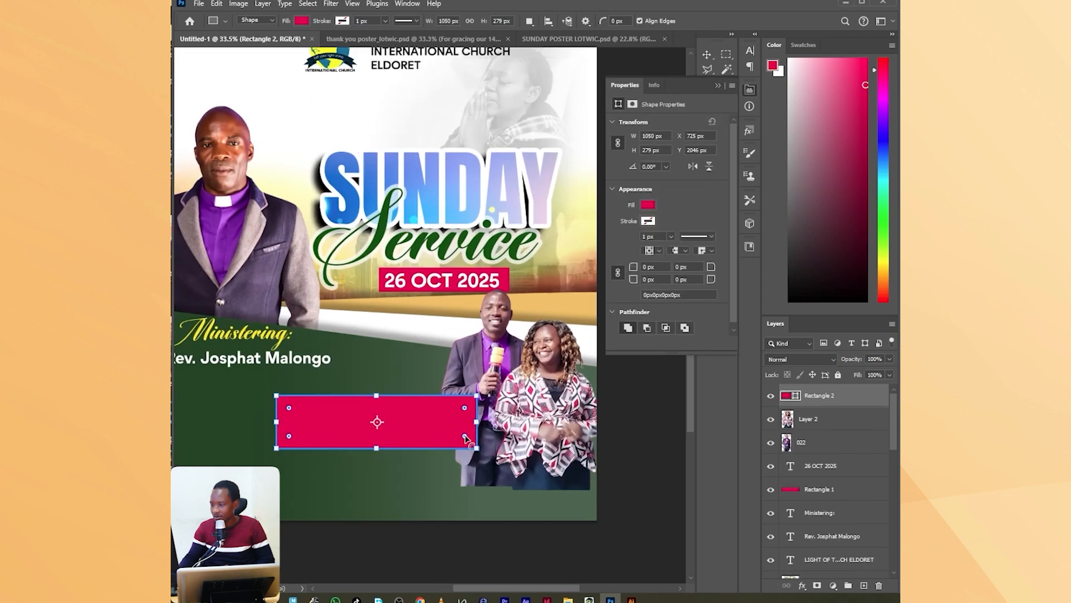
pyautogui.scroll(3, 467, 438)
# Reduce the new crimson rectangle's height to about 62%, keeping its lower edge and width.
pyautogui.click(719, 87)
pyautogui.click(707, 55)
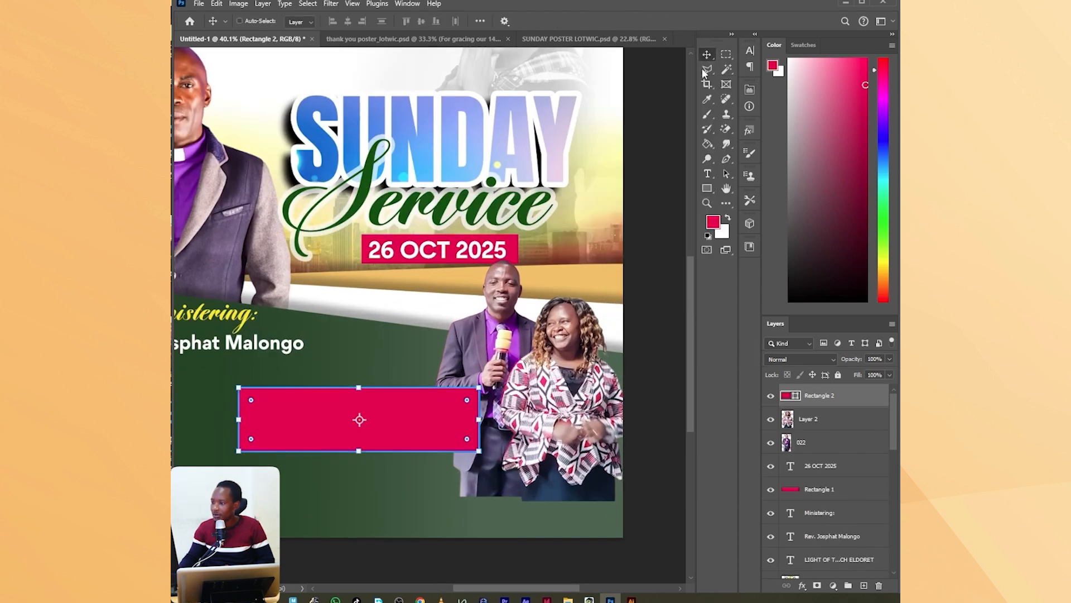
pyautogui.moveTo(361, 385); pyautogui.dragTo(365, 412)
pyautogui.scroll(-4, 365, 412)
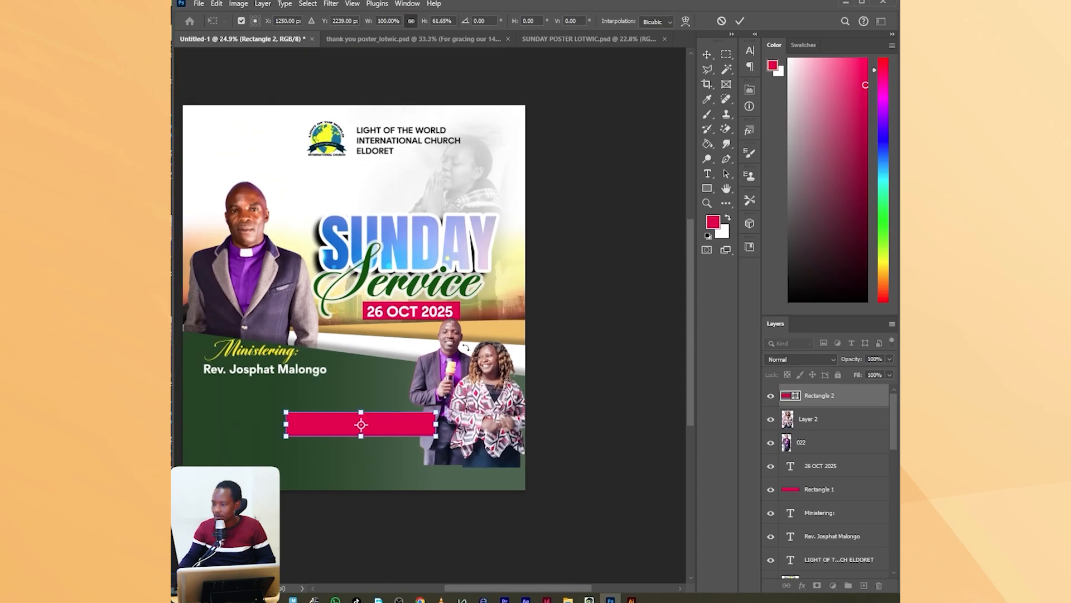
pyautogui.click(740, 21)
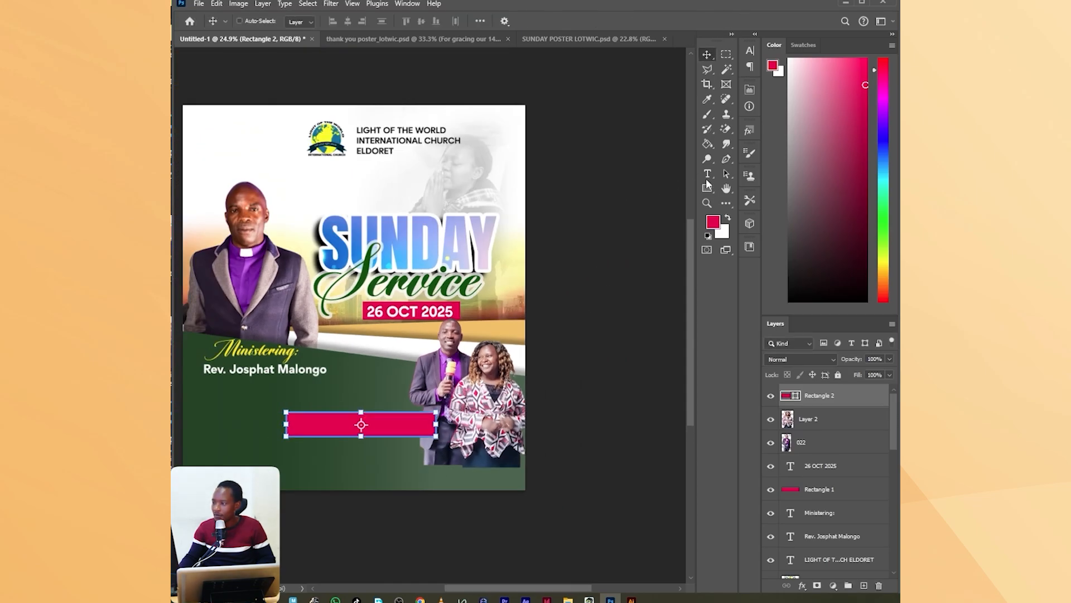
# Add a white Protofo Bold text line below the crimson rectangle with the couple's titles and names, using "Rev." and "Pst." joined by "&".
pyautogui.click(707, 173)
pyautogui.scroll(4, 291, 425)
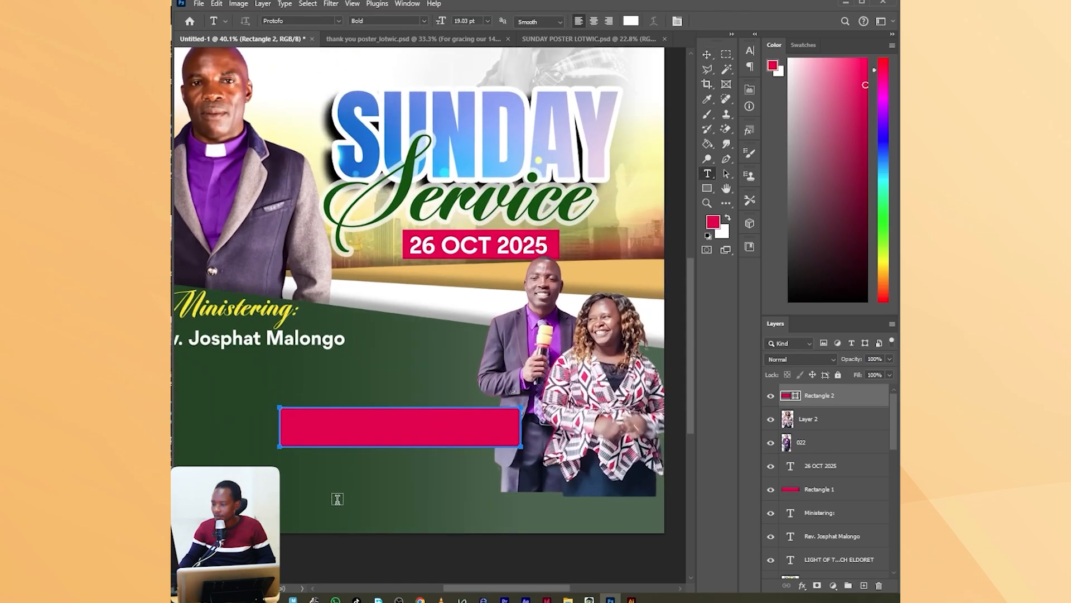
pyautogui.click(337, 498)
pyautogui.write('H')
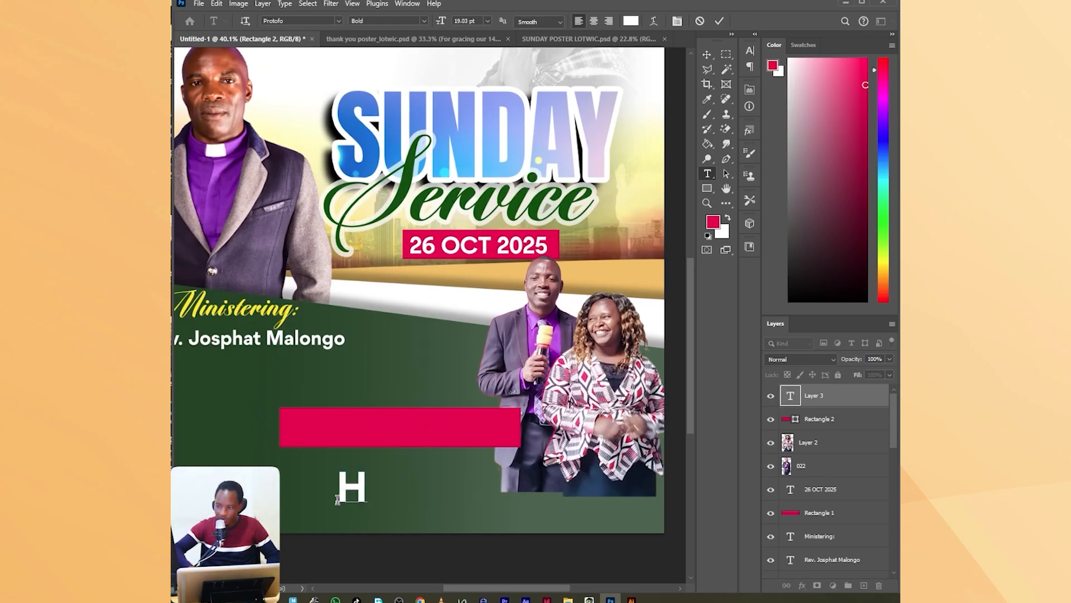
pyautogui.press('BackSpace')
pyautogui.write('Re')
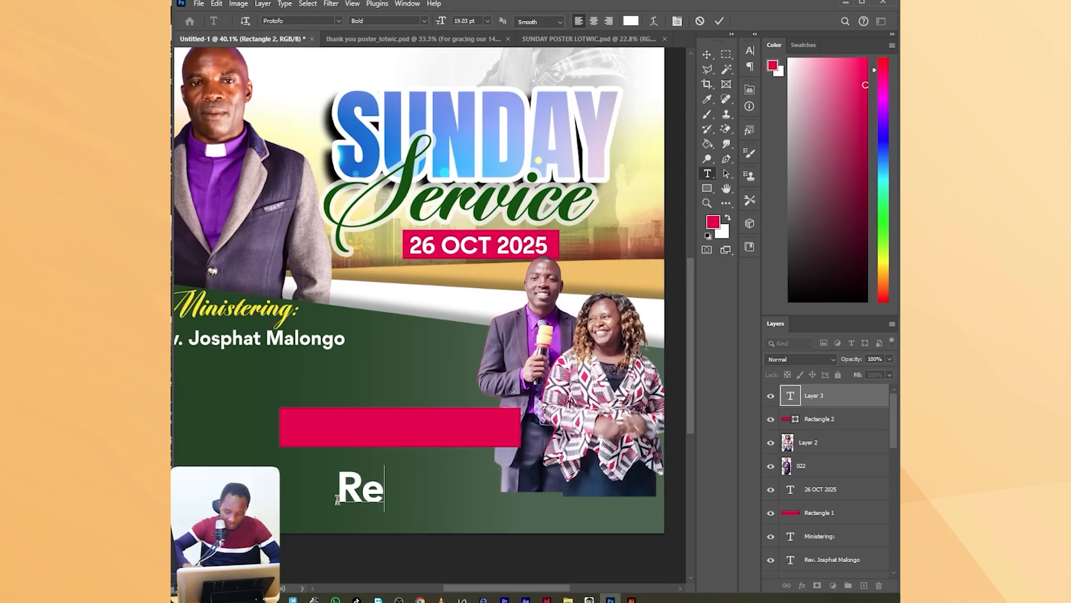
pyautogui.write('v. Doug')
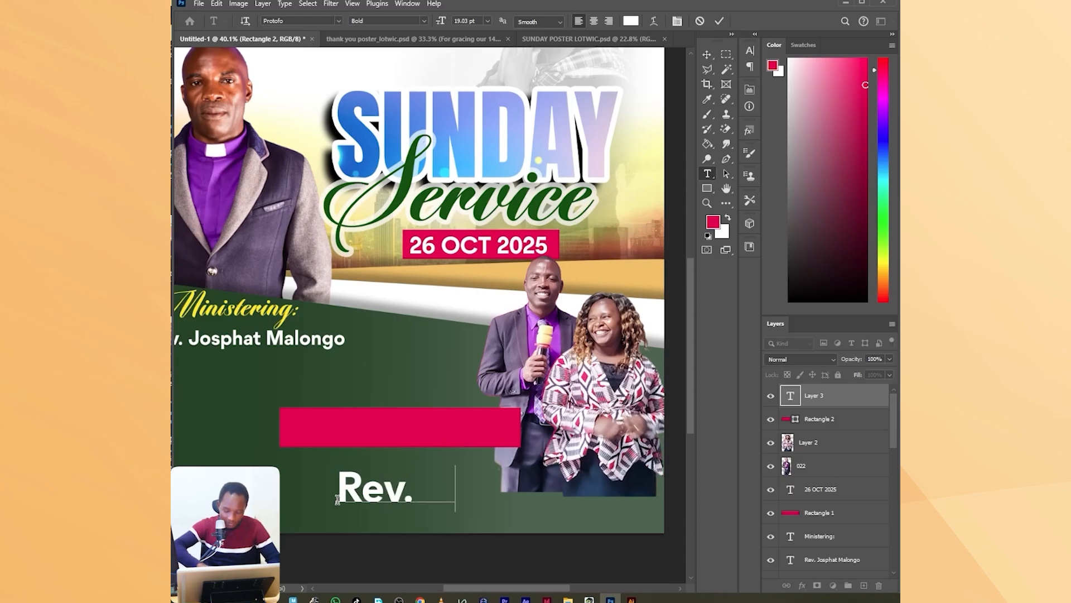
pyautogui.write('l')
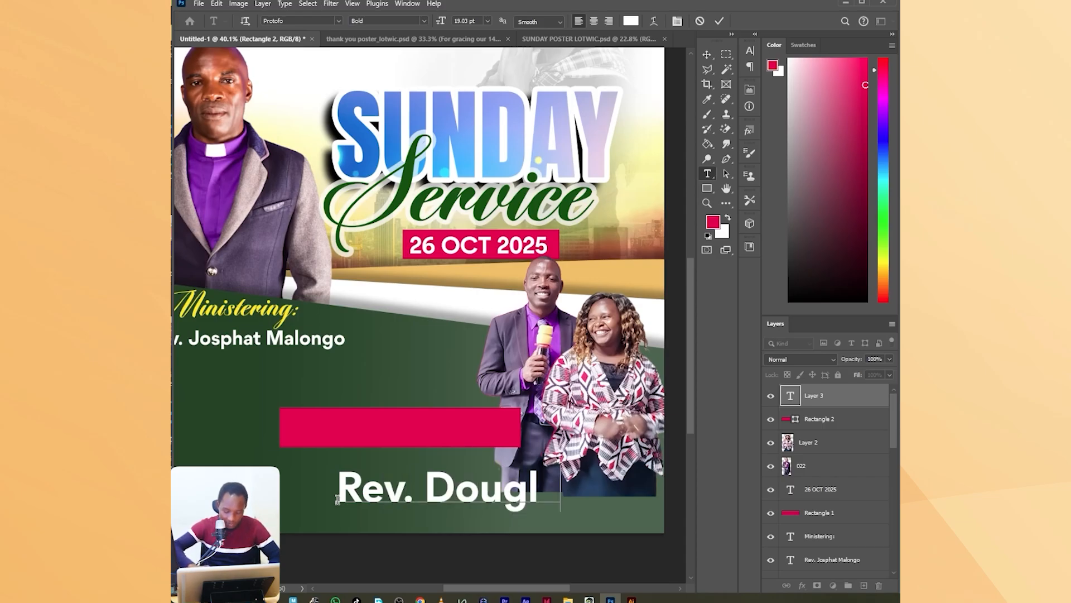
pyautogui.write('as & ')
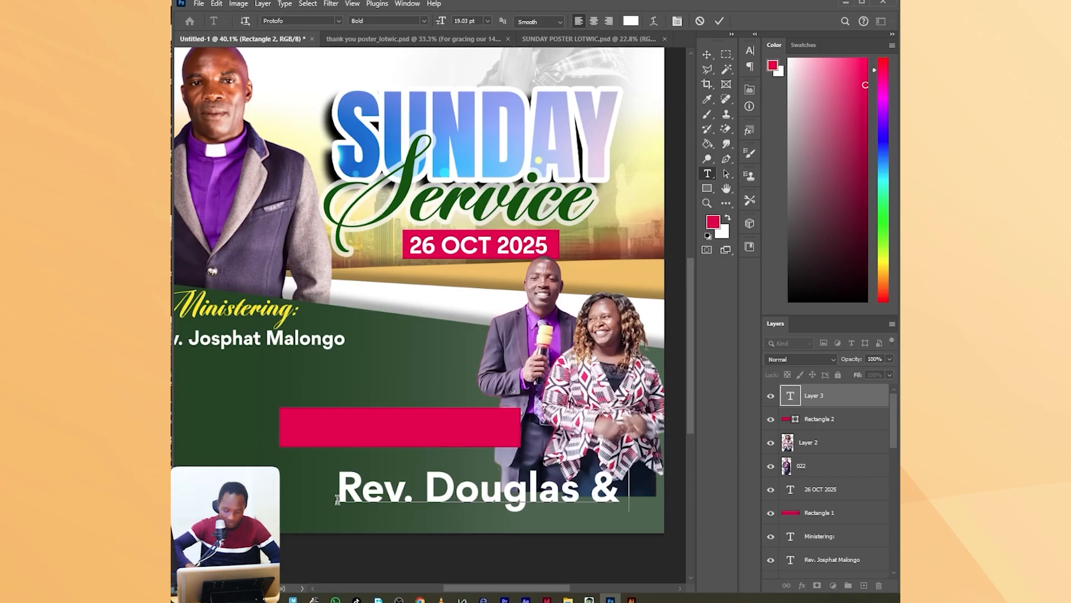
pyautogui.write('Ps')
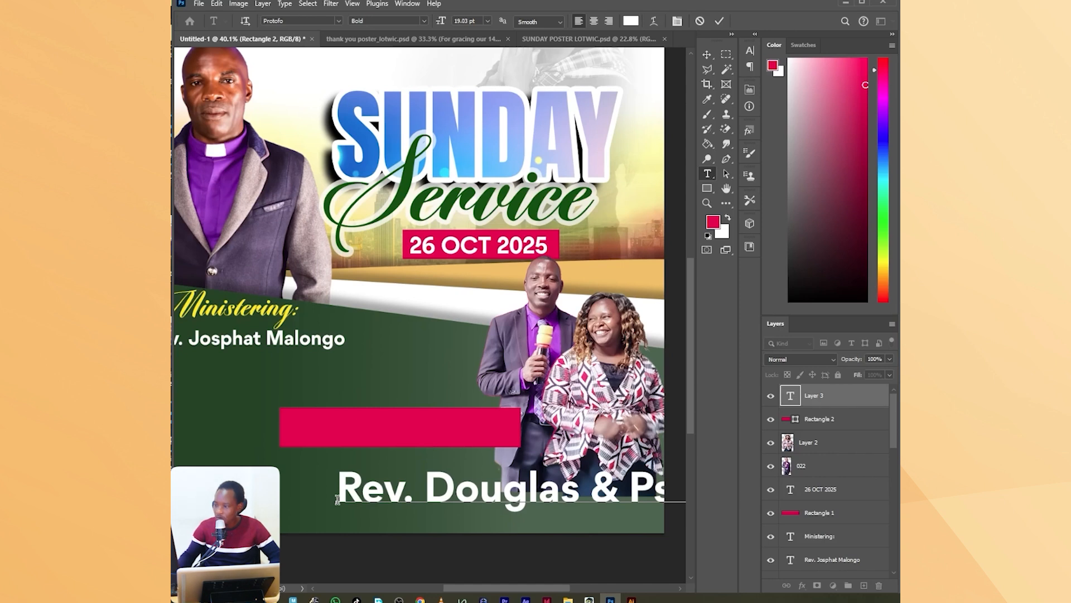
pyautogui.click(719, 20)
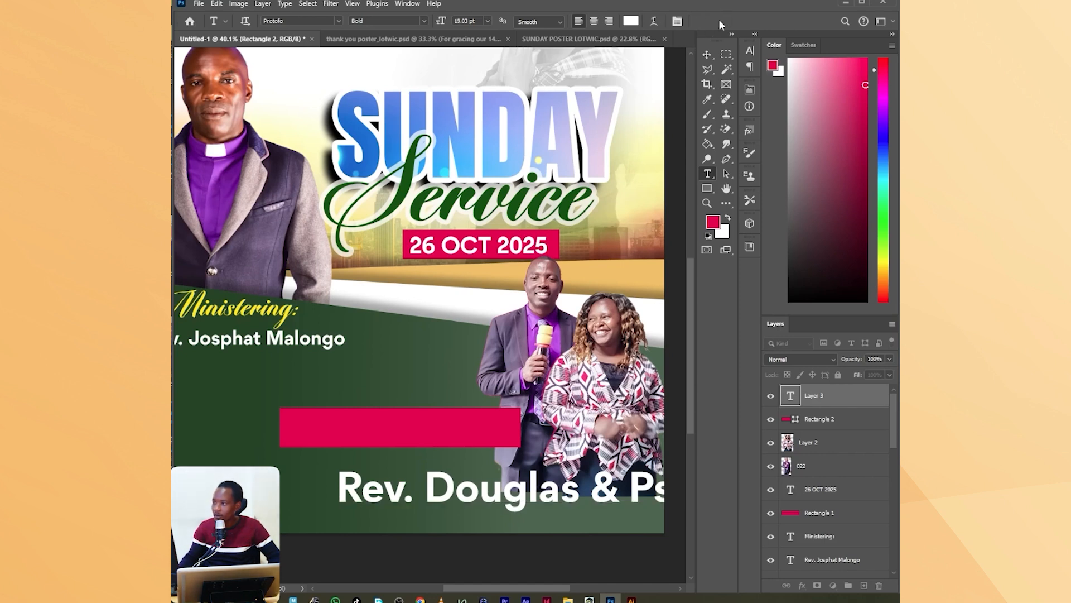
# Scale the couple's names text to about 33% and place it along the lower part of the rectangle beside them.
pyautogui.hotkey('ctrl', 't')
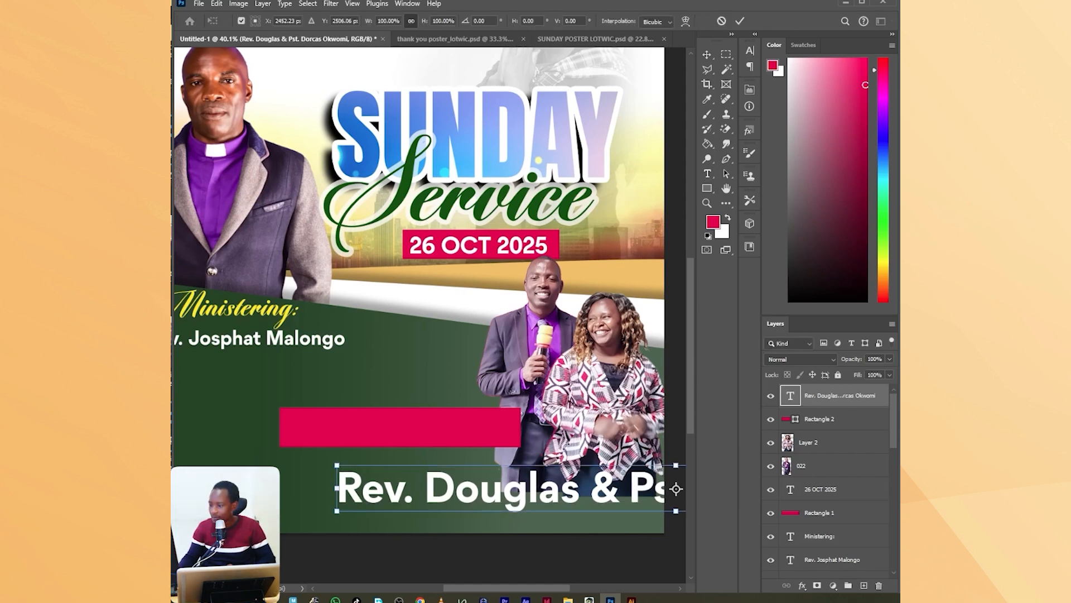
pyautogui.moveTo(570, 466); pyautogui.dragTo(440, 429)
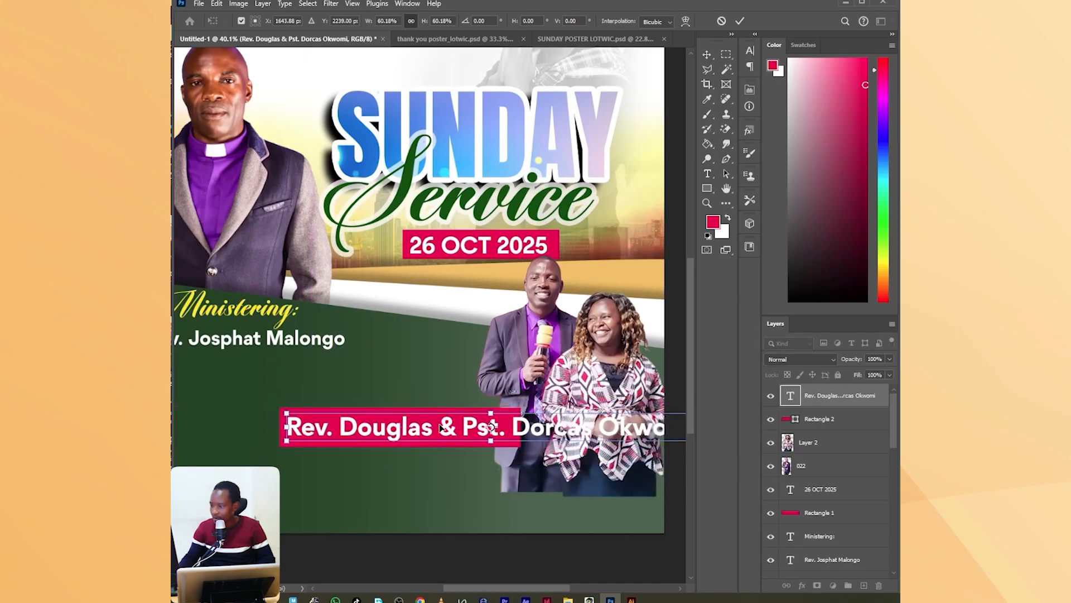
pyautogui.scroll(-2, 479, 419)
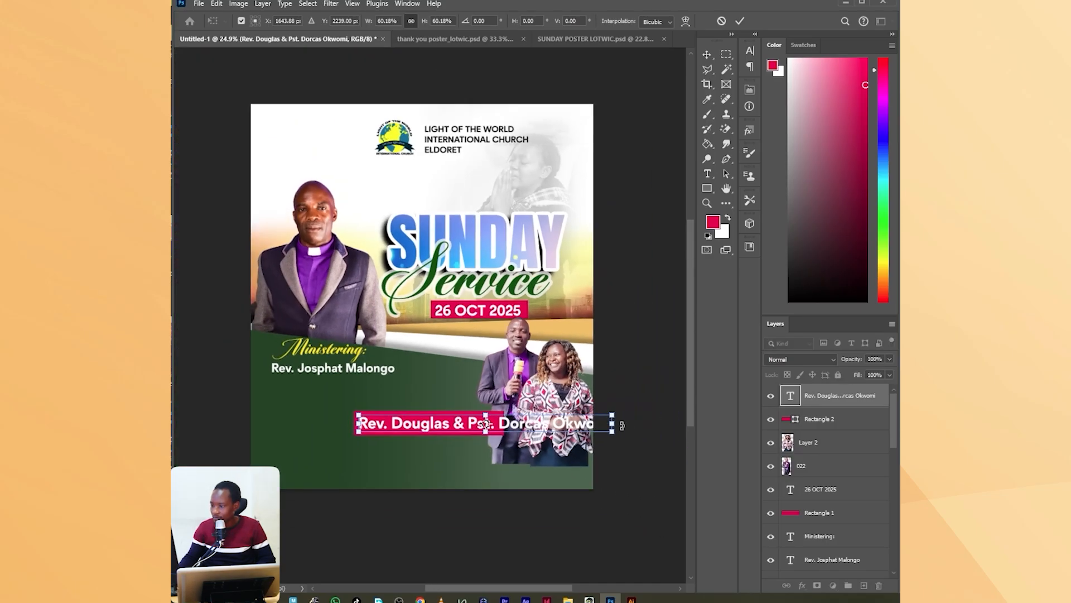
pyautogui.moveTo(612, 422); pyautogui.dragTo(472, 426)
pyautogui.scroll(1, 476, 433)
pyautogui.scroll(4, 475, 431)
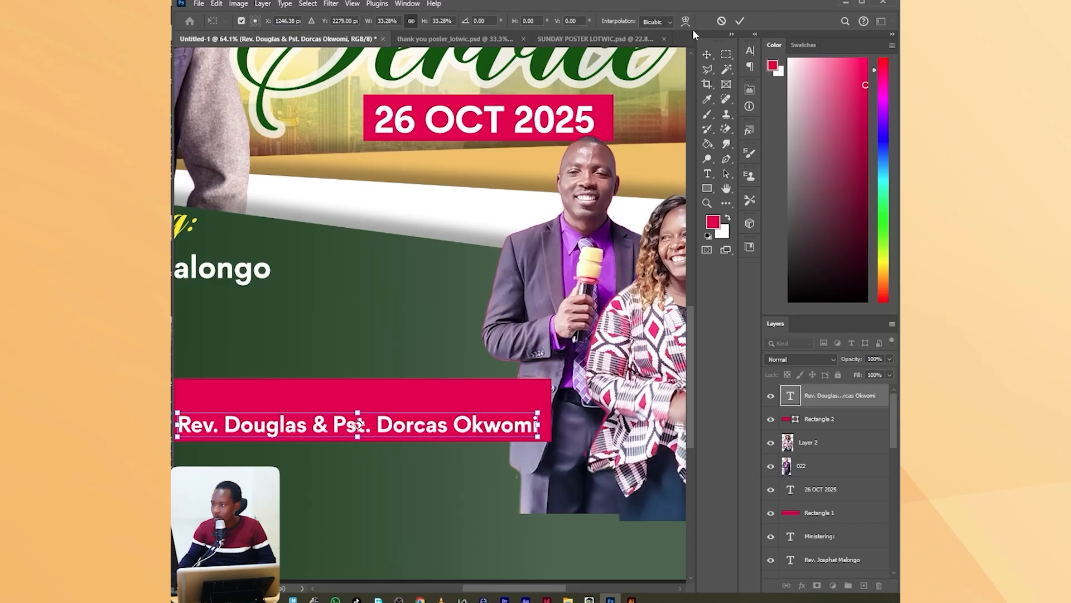
pyautogui.click(740, 23)
# Change the fill of the rectangle behind the couple's names to the recently used yellow.
pyautogui.scroll(-3, 571, 262)
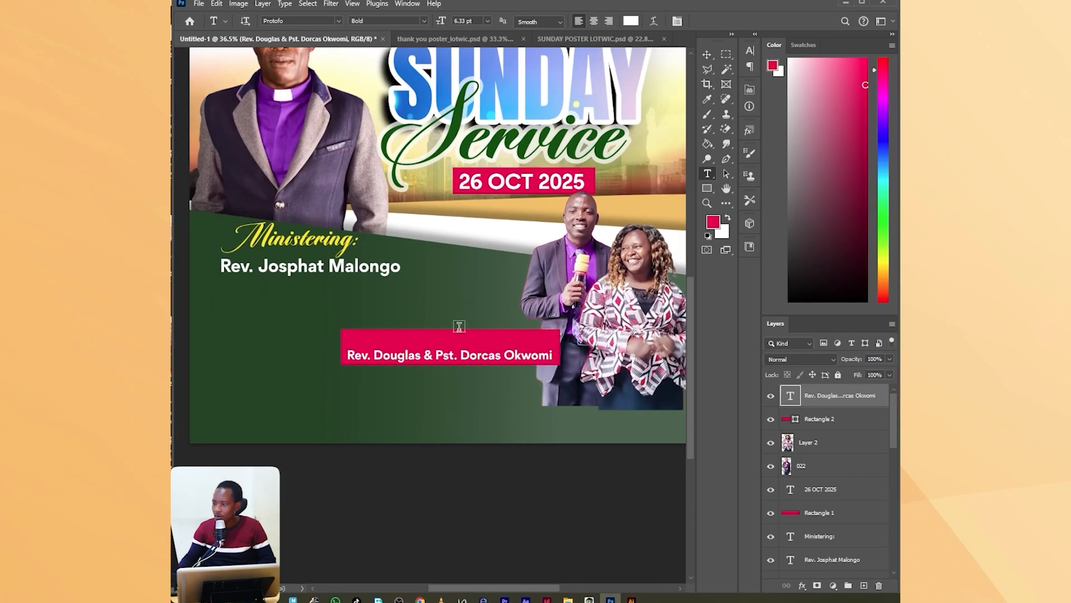
pyautogui.click(815, 426)
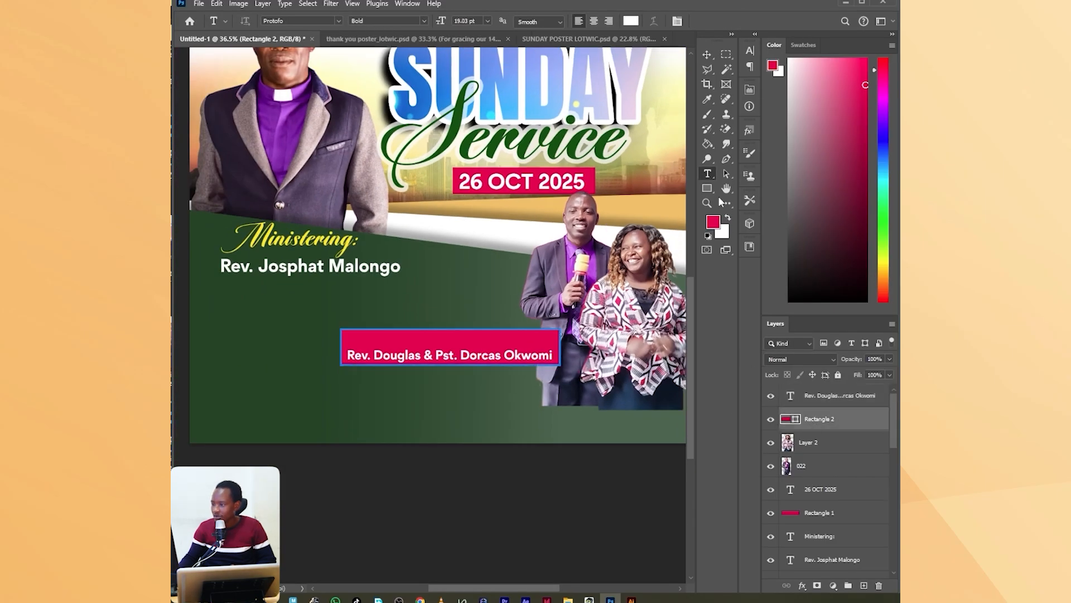
pyautogui.click(708, 189)
pyautogui.click(302, 22)
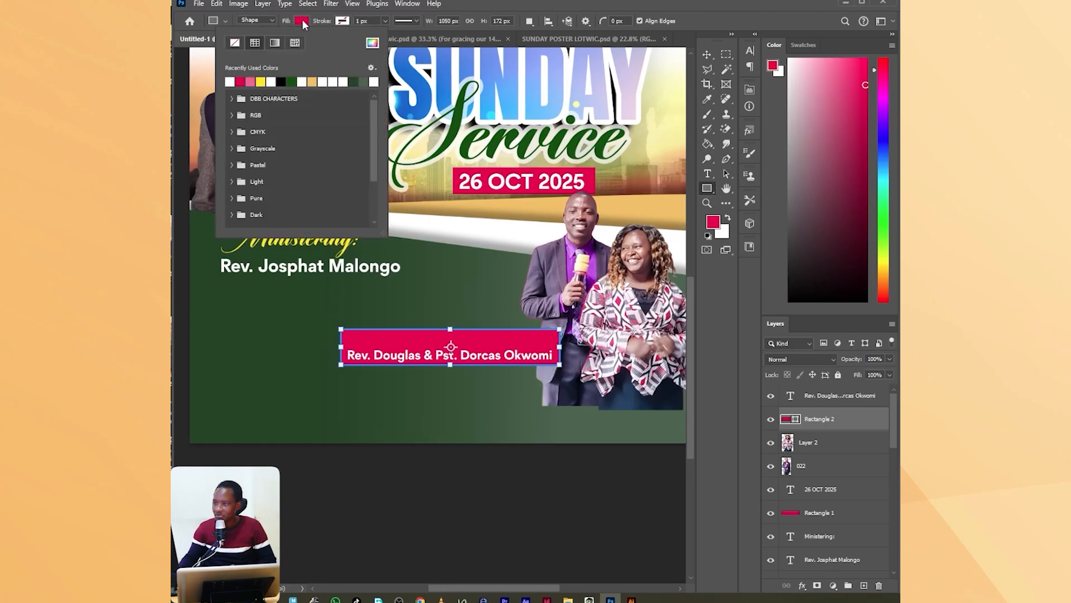
pyautogui.click(262, 82)
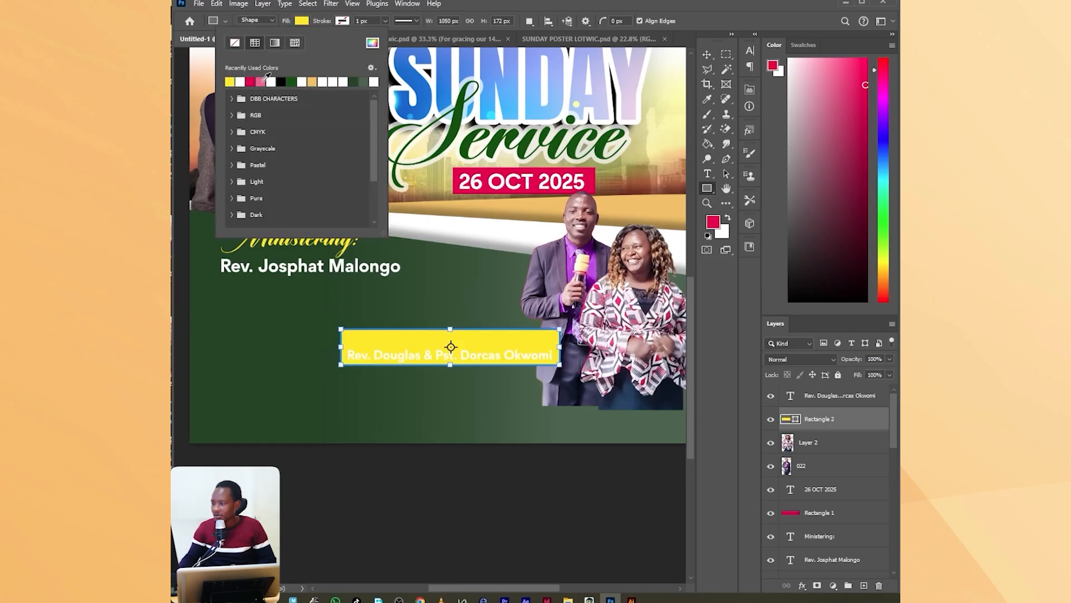
pyautogui.hotkey('alt', 'Tab')
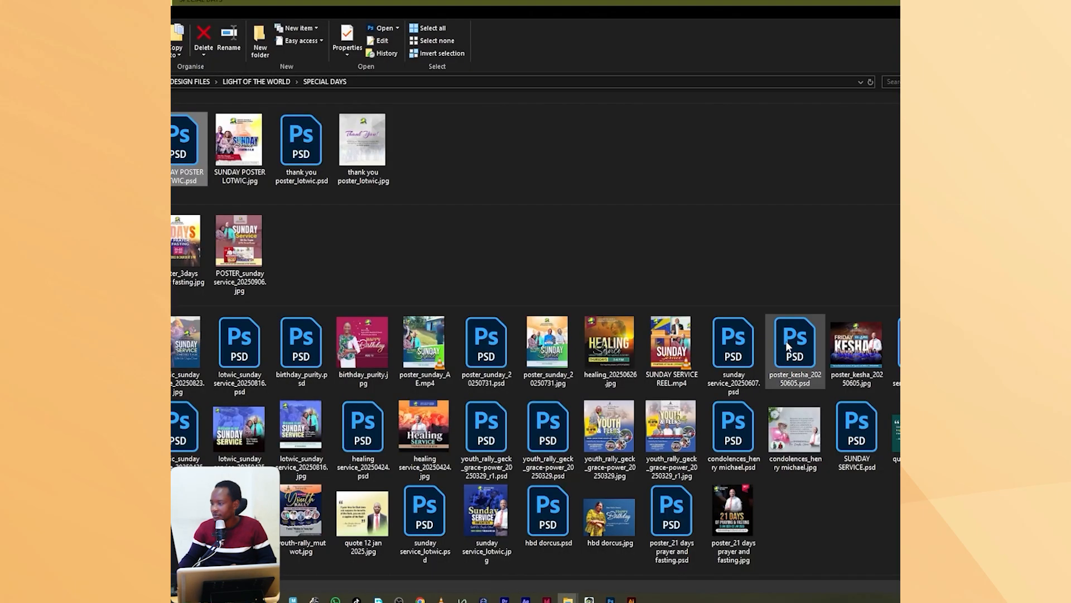
pyautogui.click(610, 598)
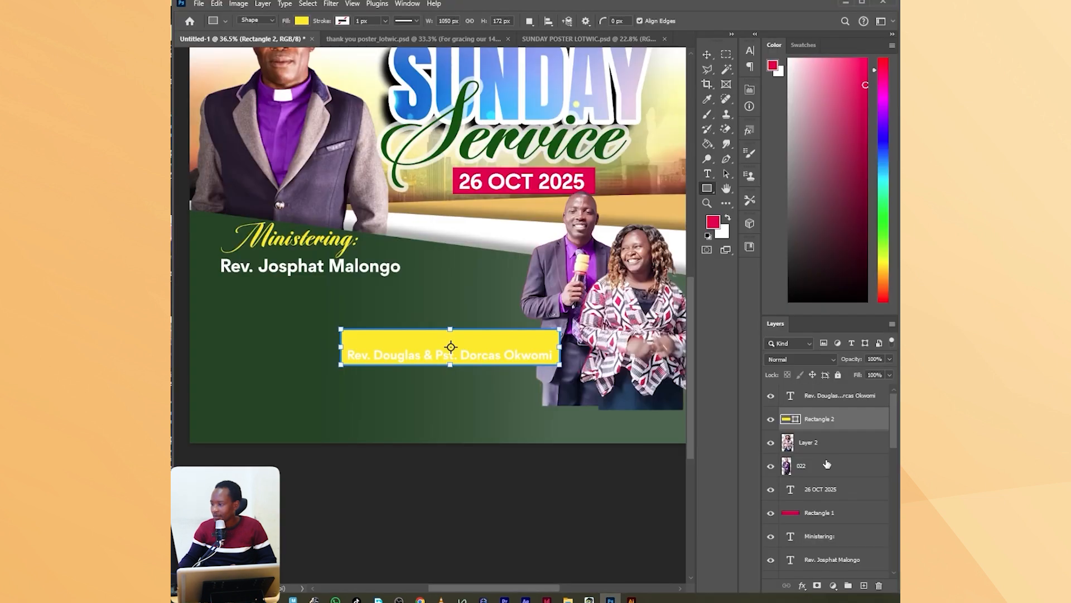
# Colour the couple's names text near-black (090808).
pyautogui.click(825, 397)
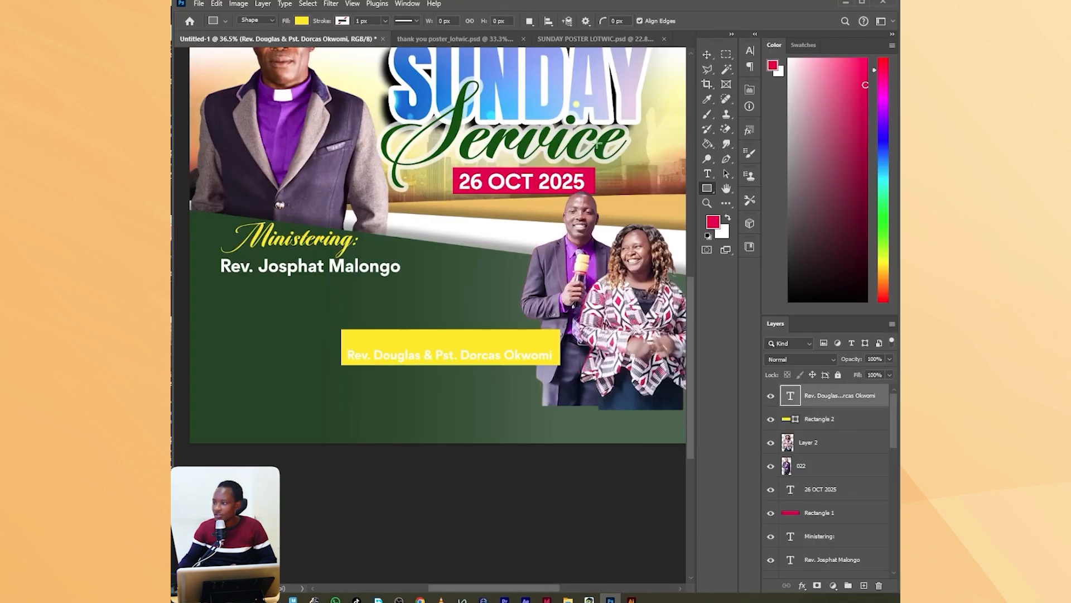
pyautogui.click(708, 175)
pyautogui.click(676, 21)
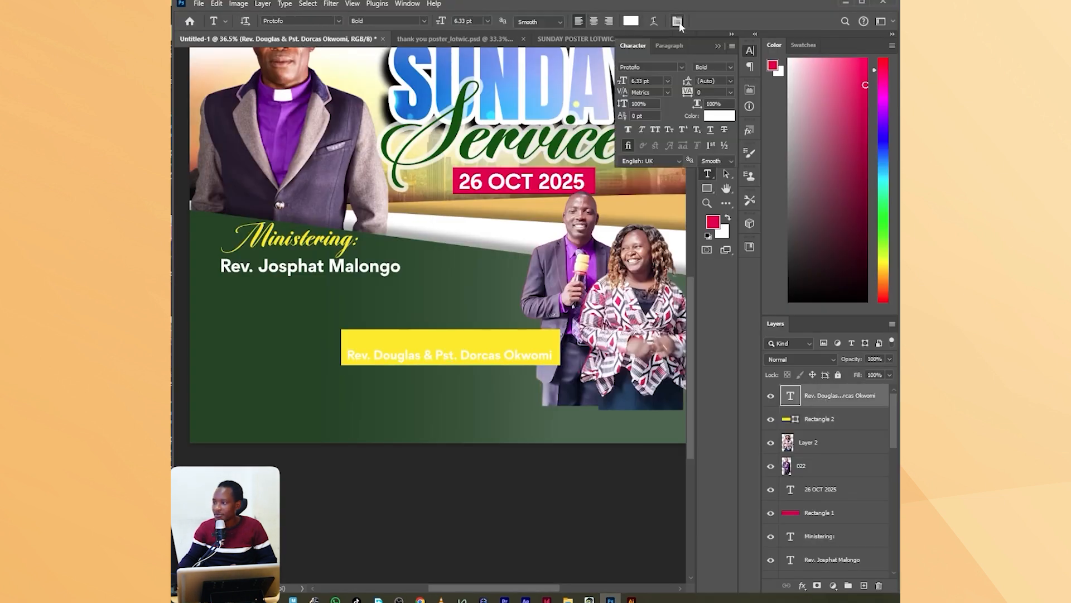
pyautogui.click(719, 116)
pyautogui.write('000000')
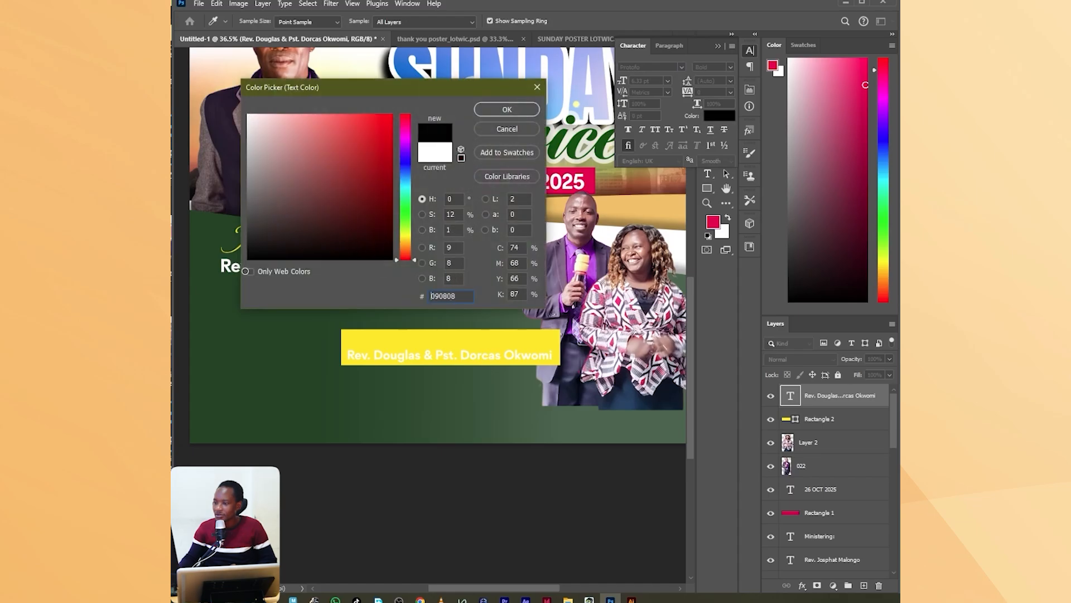
pyautogui.click(507, 115)
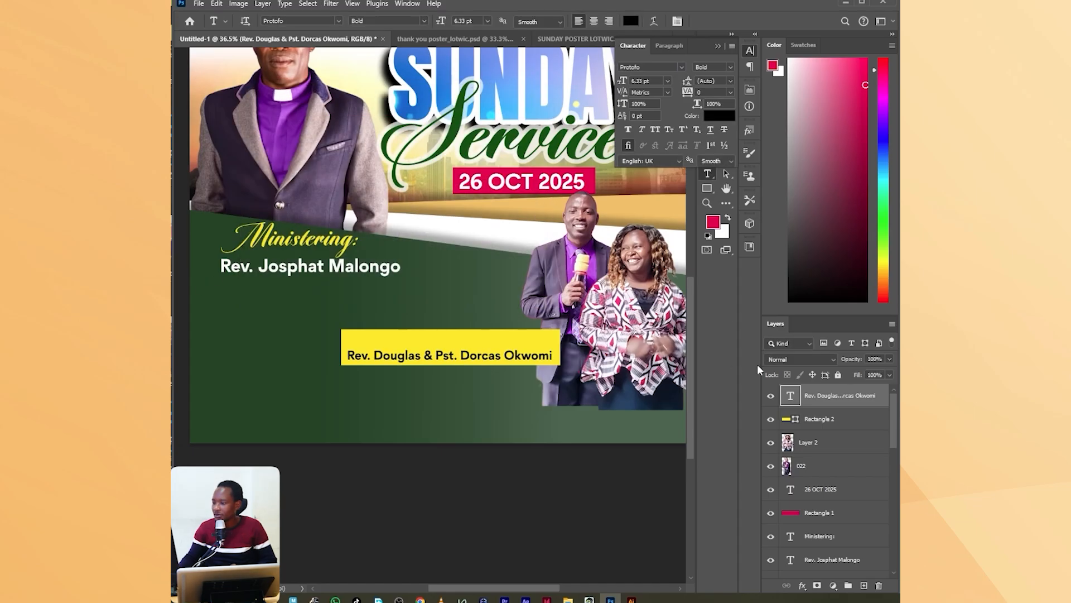
# Add a black Protofo Bold text line reading "Hosted By:" over the yellow rectangle beside the couple.
pyautogui.click(421, 342)
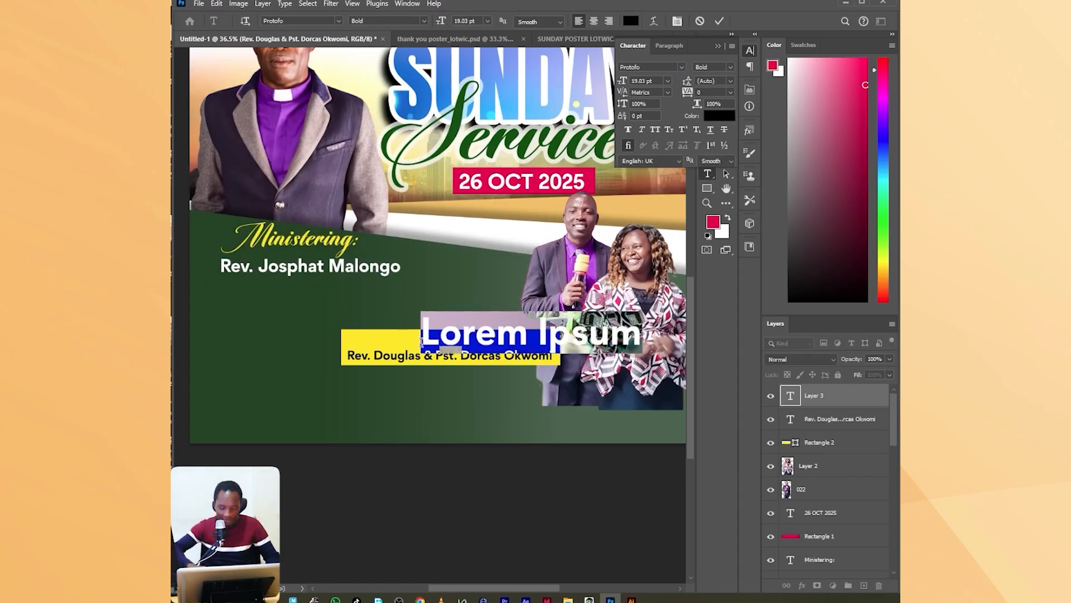
pyautogui.write('Hos')
pyautogui.write('ted B')
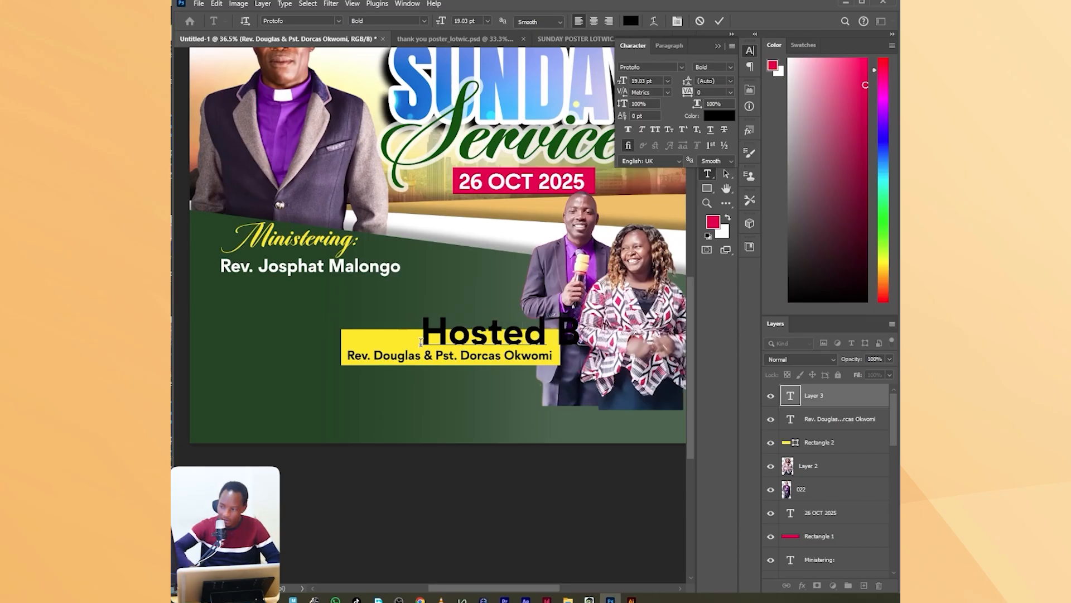
pyautogui.press('BackSpace')
pyautogui.write('By:')
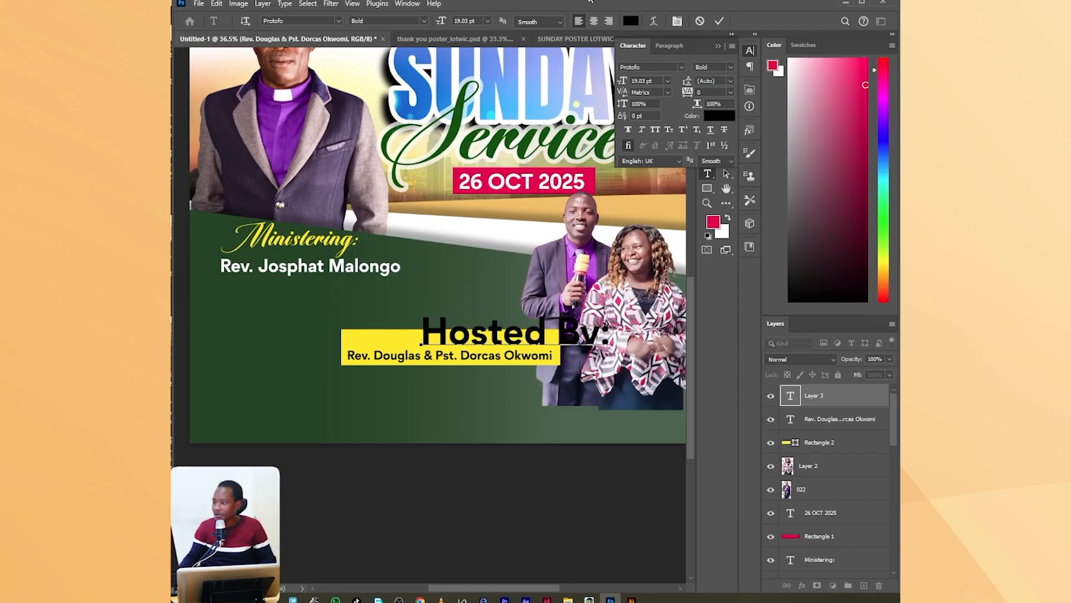
pyautogui.click(721, 21)
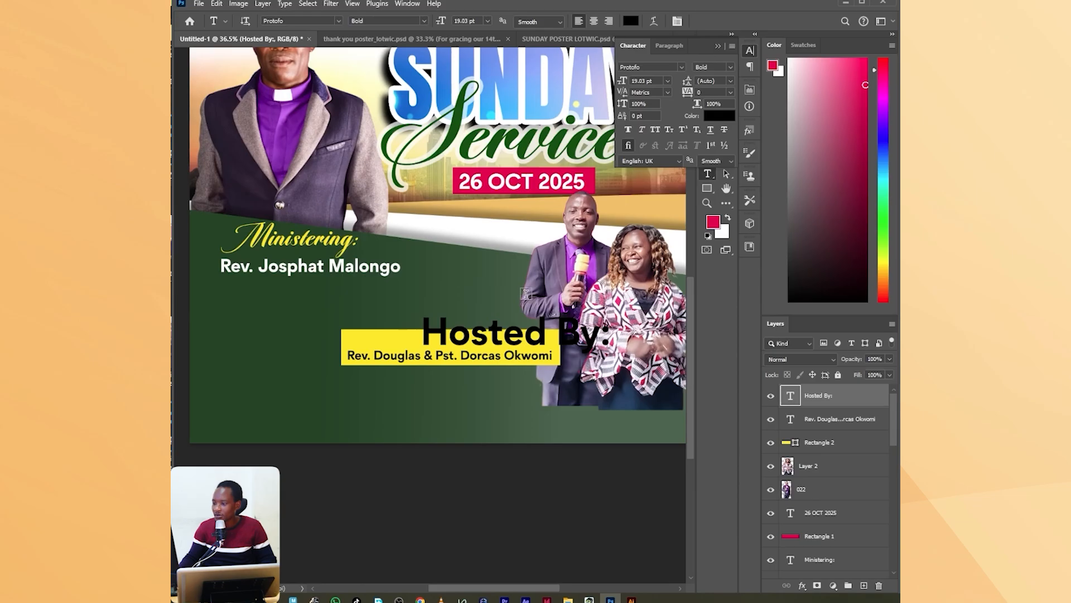
# Change the font of the "Hosted By:" text to Armelie Regular.
pyautogui.scroll(2, 525, 294)
pyautogui.click(682, 66)
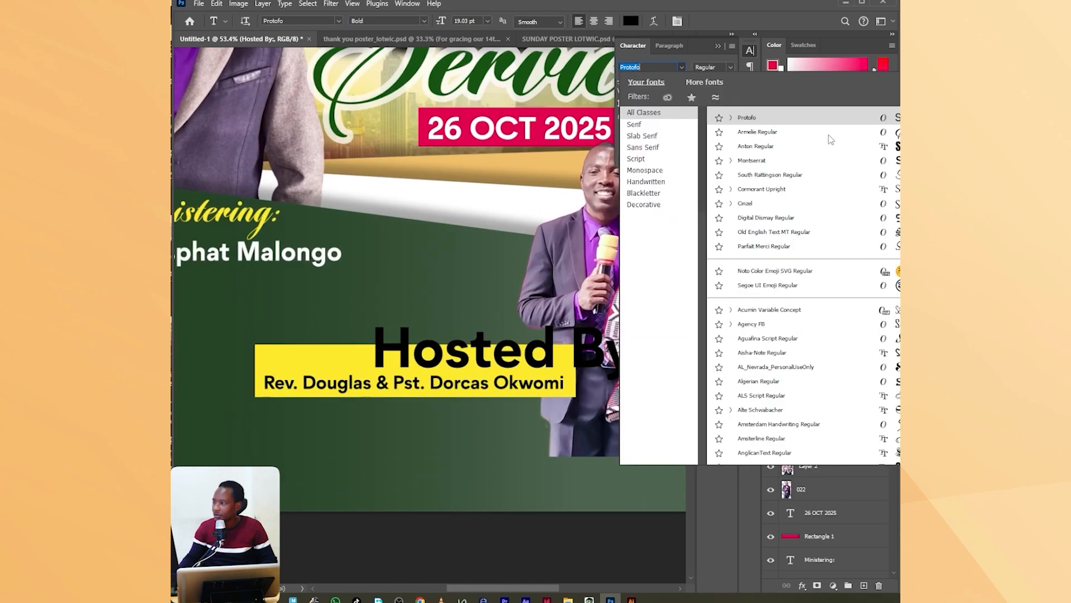
pyautogui.click(862, 134)
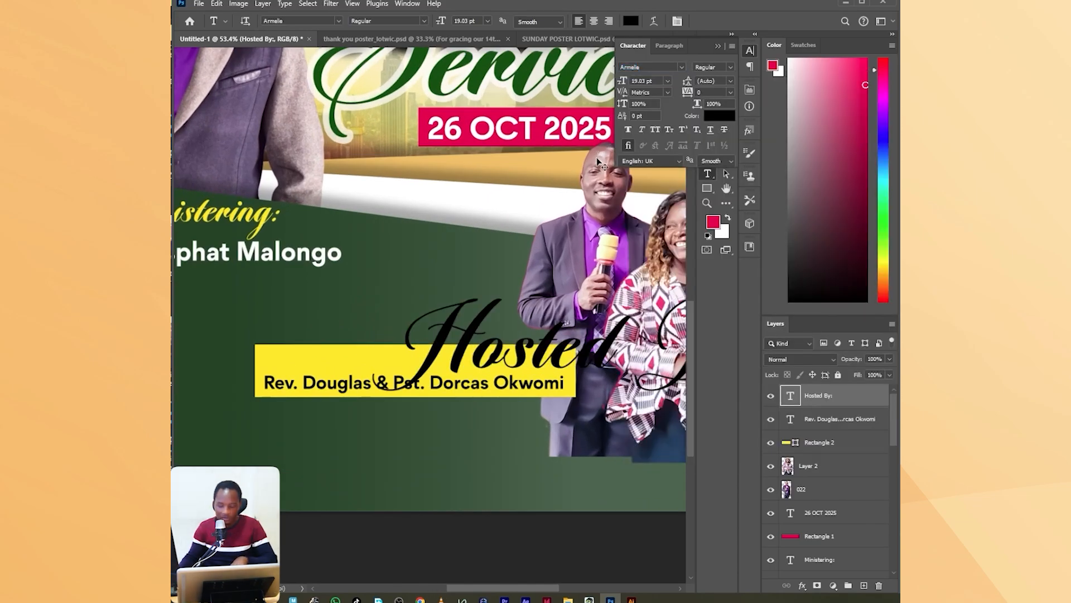
# Scale the "Hosted By:" text to about 28% and place it centrally above the couple's names in the yellow rectangle.
pyautogui.hotkey('ctrl', 't')
pyautogui.moveTo(580, 291); pyautogui.dragTo(436, 369)
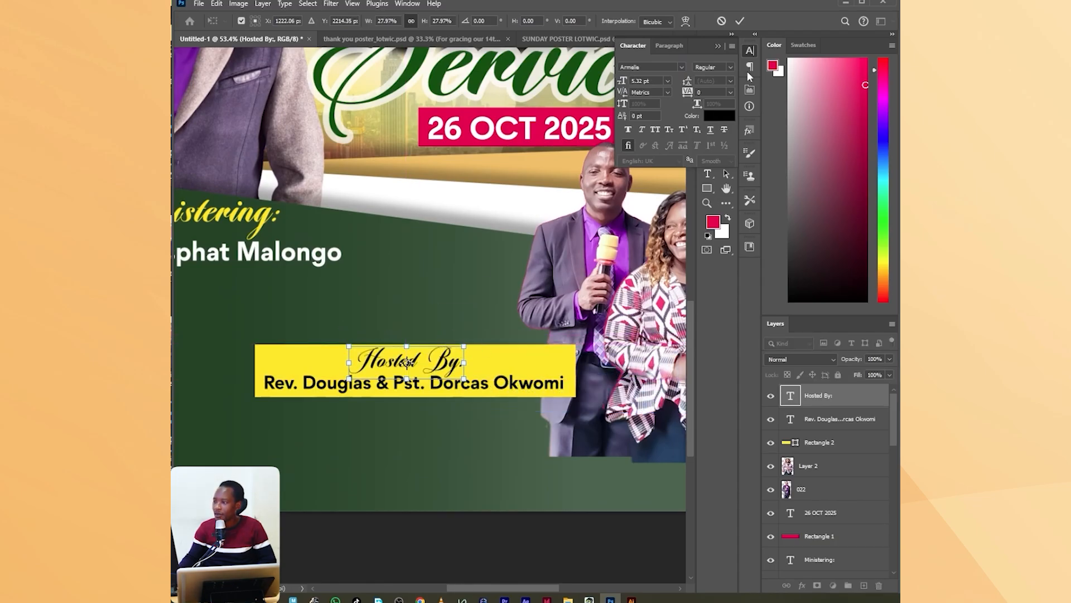
pyautogui.click(741, 22)
# Crop the poster's lower edge up to the bottom of the yellow rectangle, cutting off the empty green strip and the couple's cutout edges.
pyautogui.scroll(-3, 538, 274)
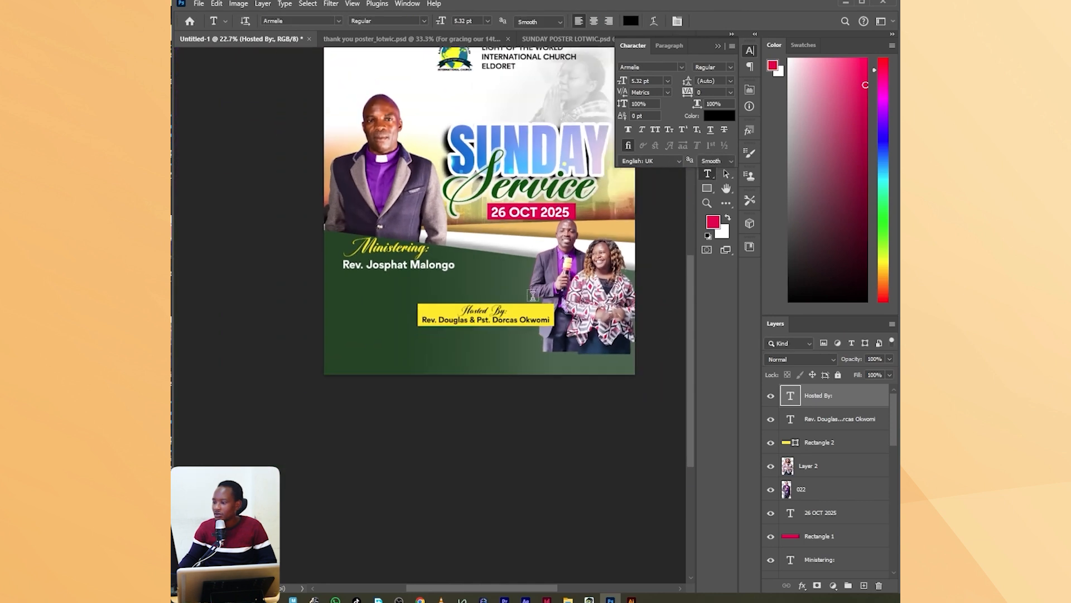
pyautogui.scroll(-2, 400, 306)
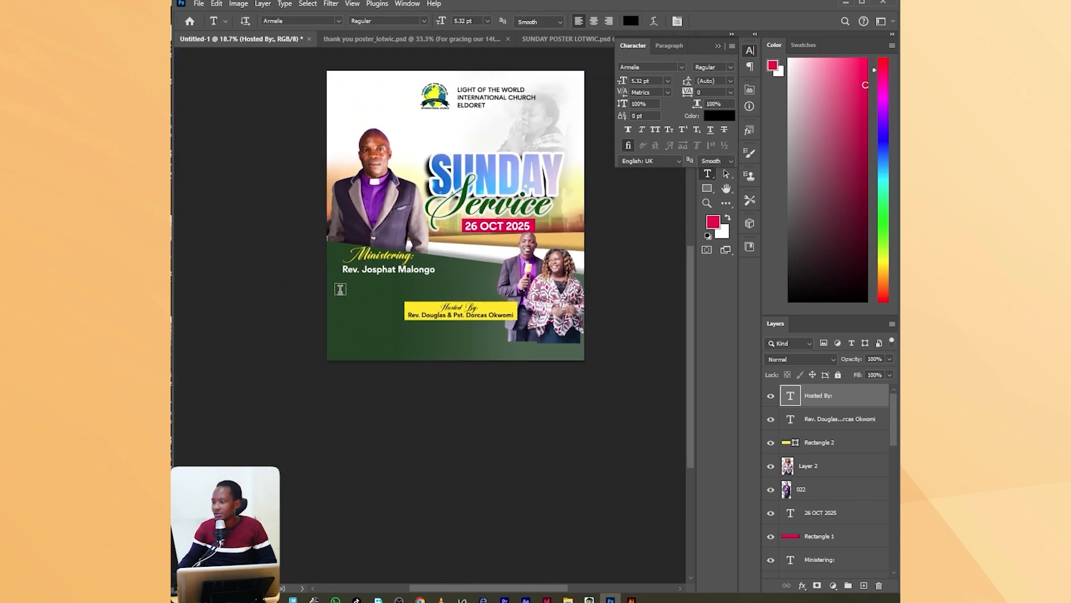
pyautogui.click(718, 47)
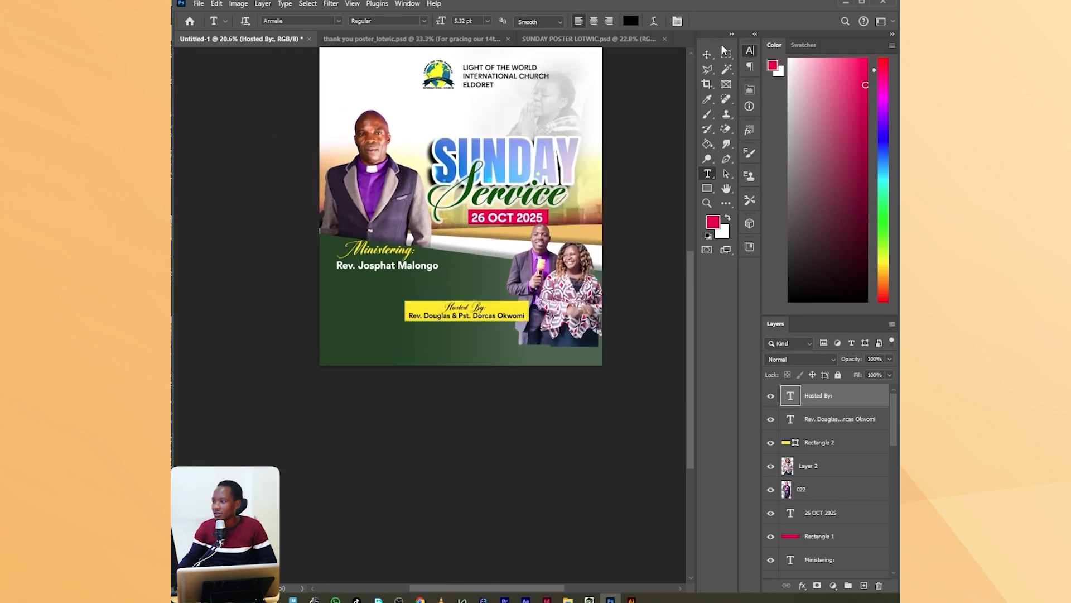
pyautogui.click(707, 85)
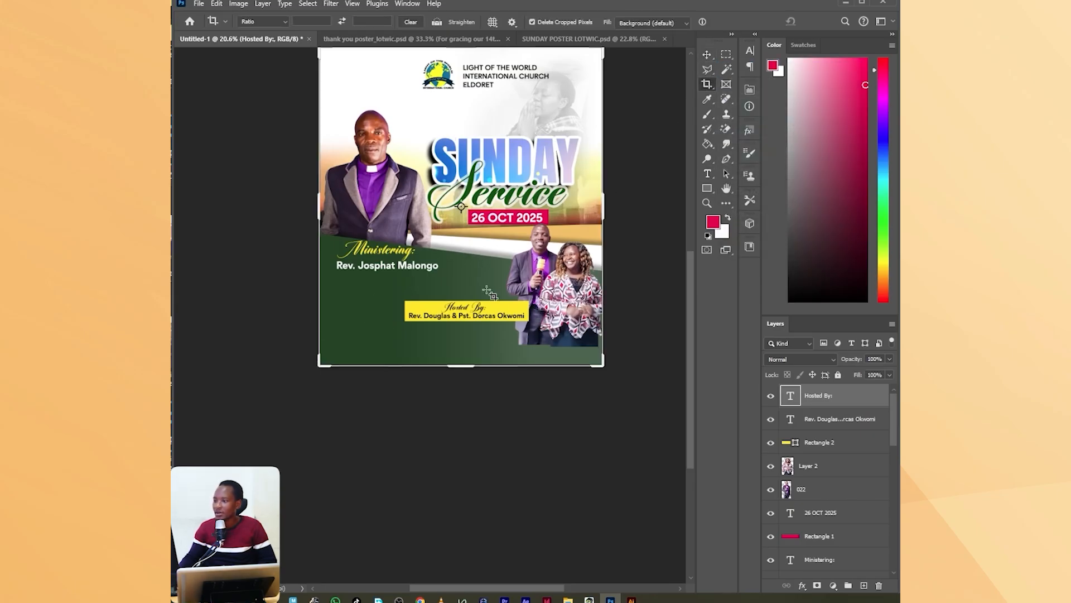
pyautogui.moveTo(462, 366); pyautogui.dragTo(462, 350)
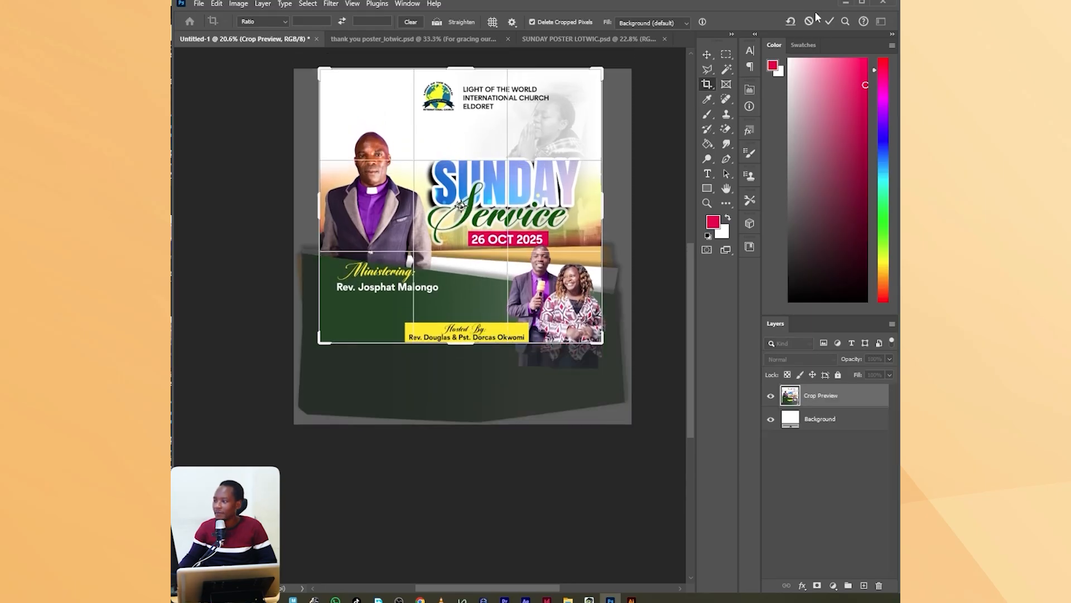
pyautogui.press('Return')
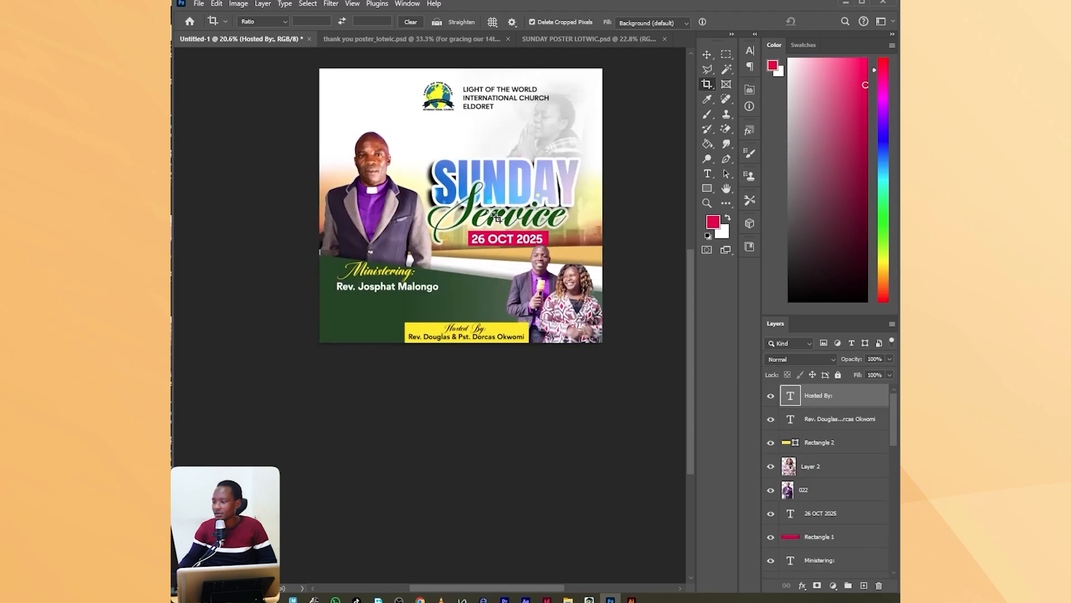
pyautogui.hotkey('ctrl', '0')
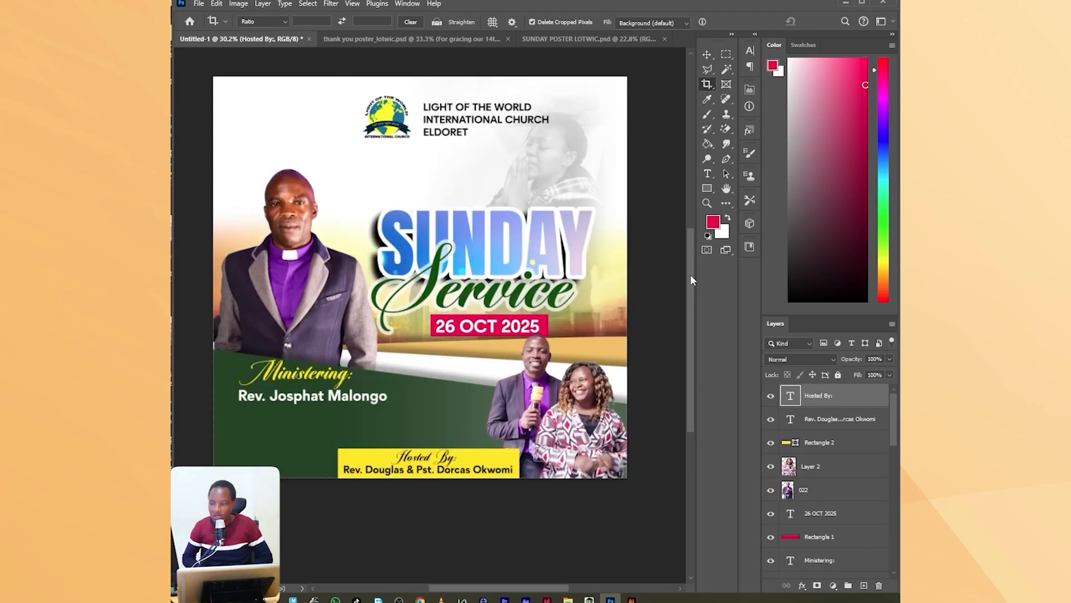